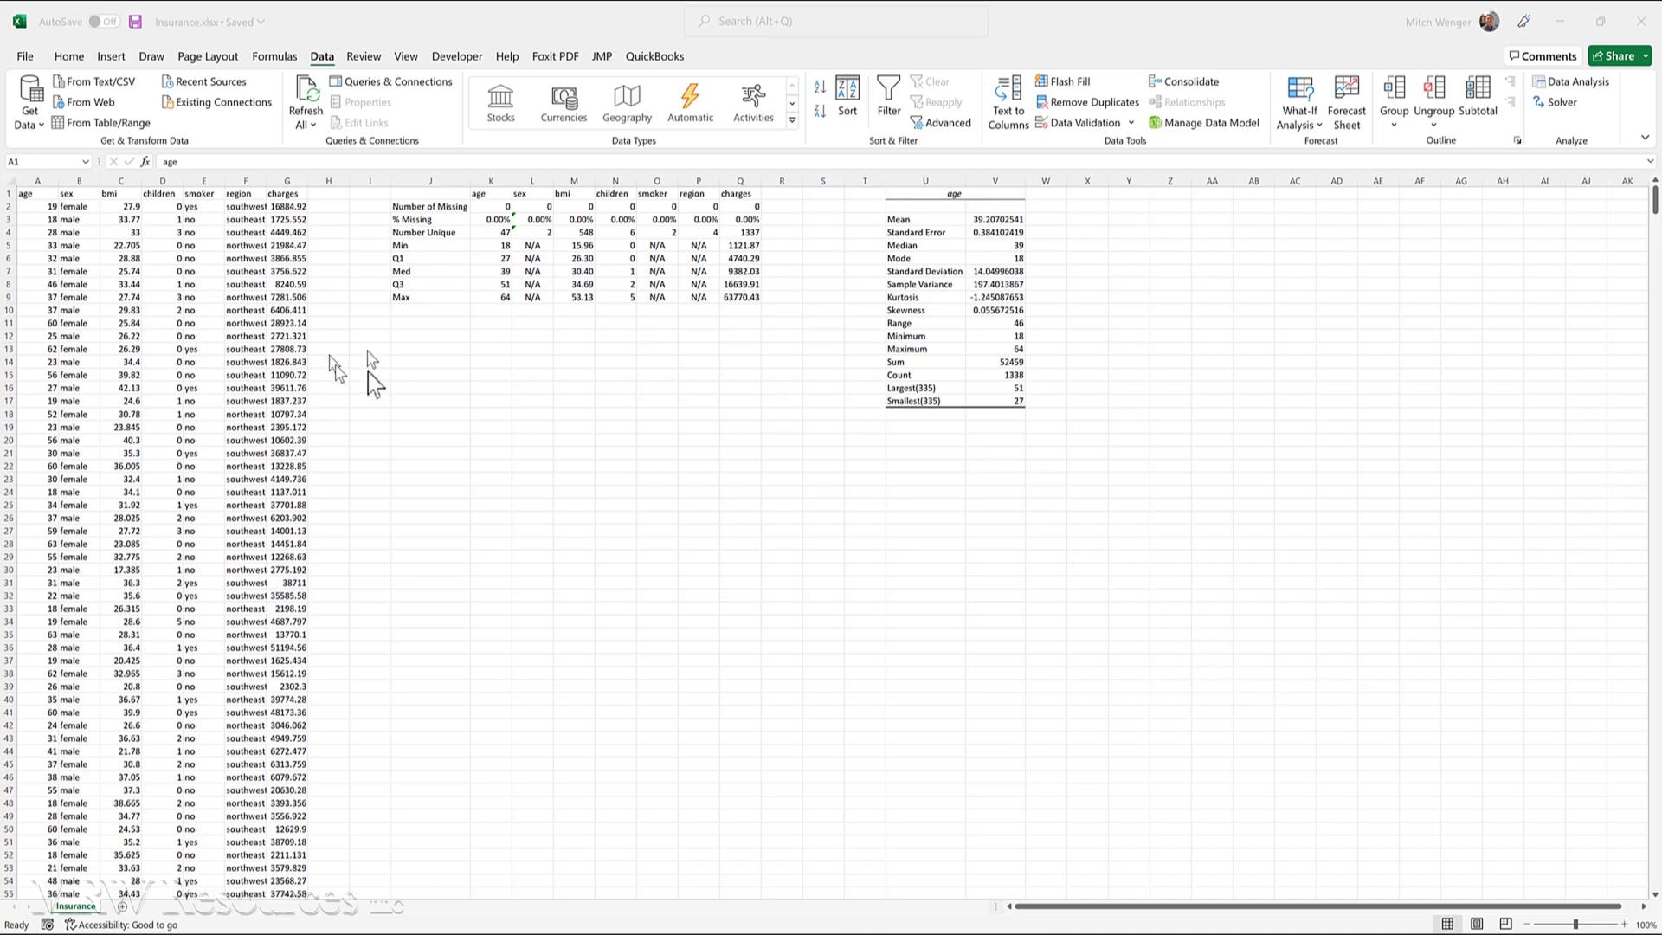
Enter the labels Mean, Std. Deviation, Skewness and Kurtosis in cells J10 to J13 below Max
left_click(419, 310)
type("Mean")
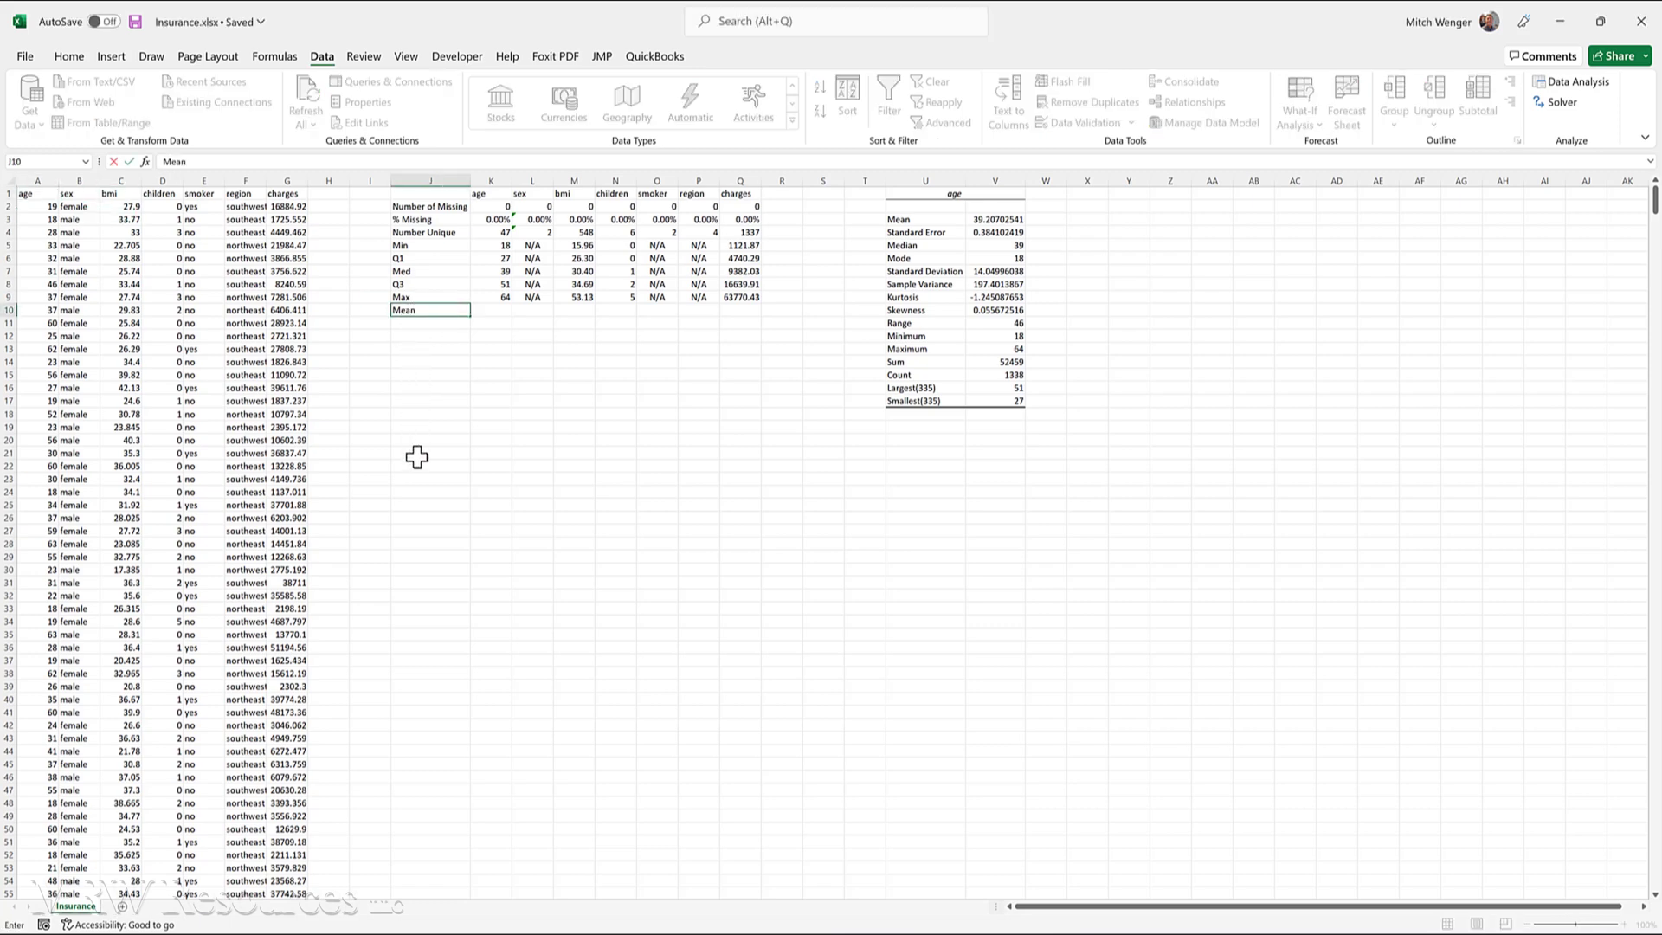
key("Return")
type("Std. Deviaion")
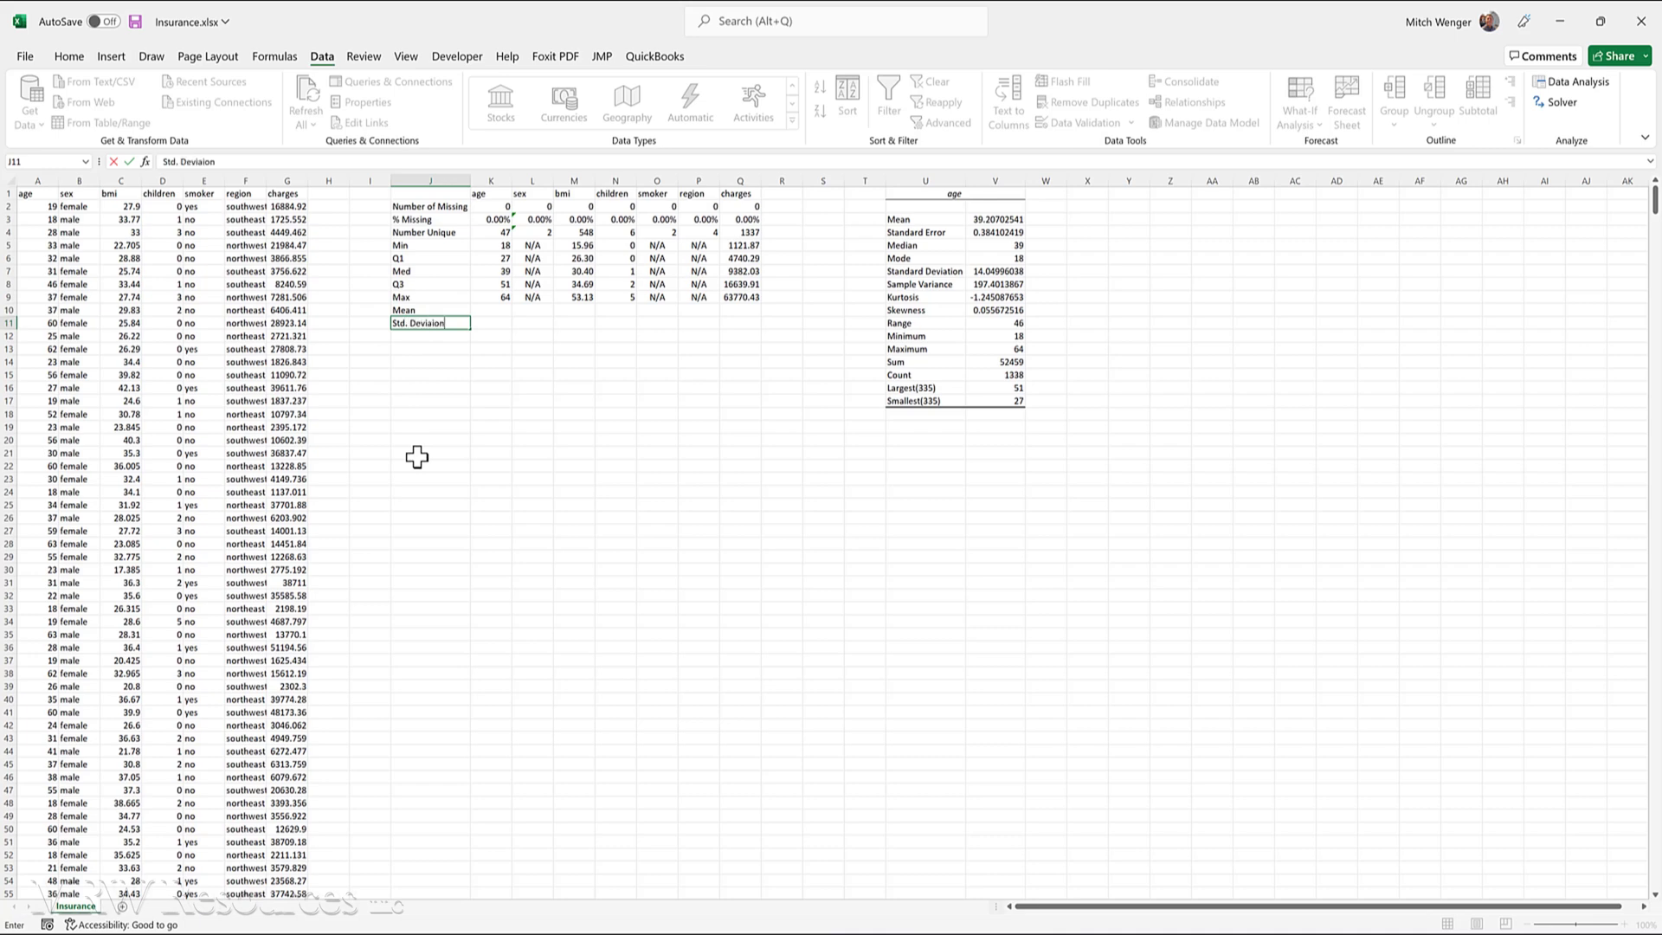
key("BackSpace")
key("BackSpace")
key("BackSpace")
type("tion")
key("ctrl+Return")
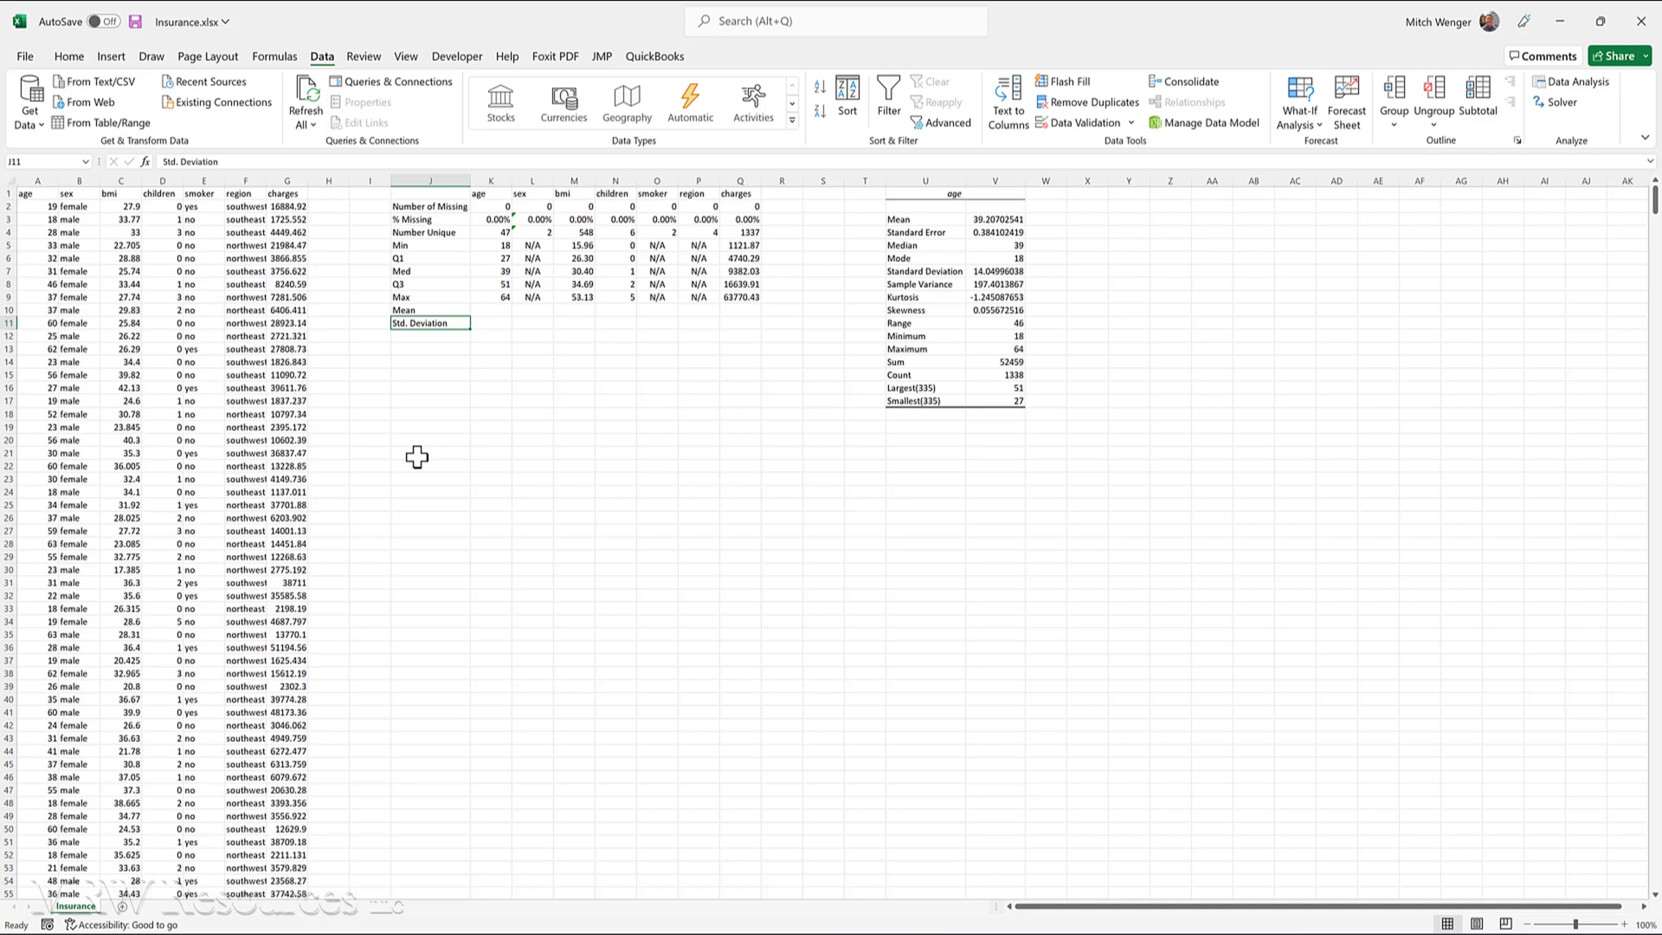
key("Down")
type("Sk")
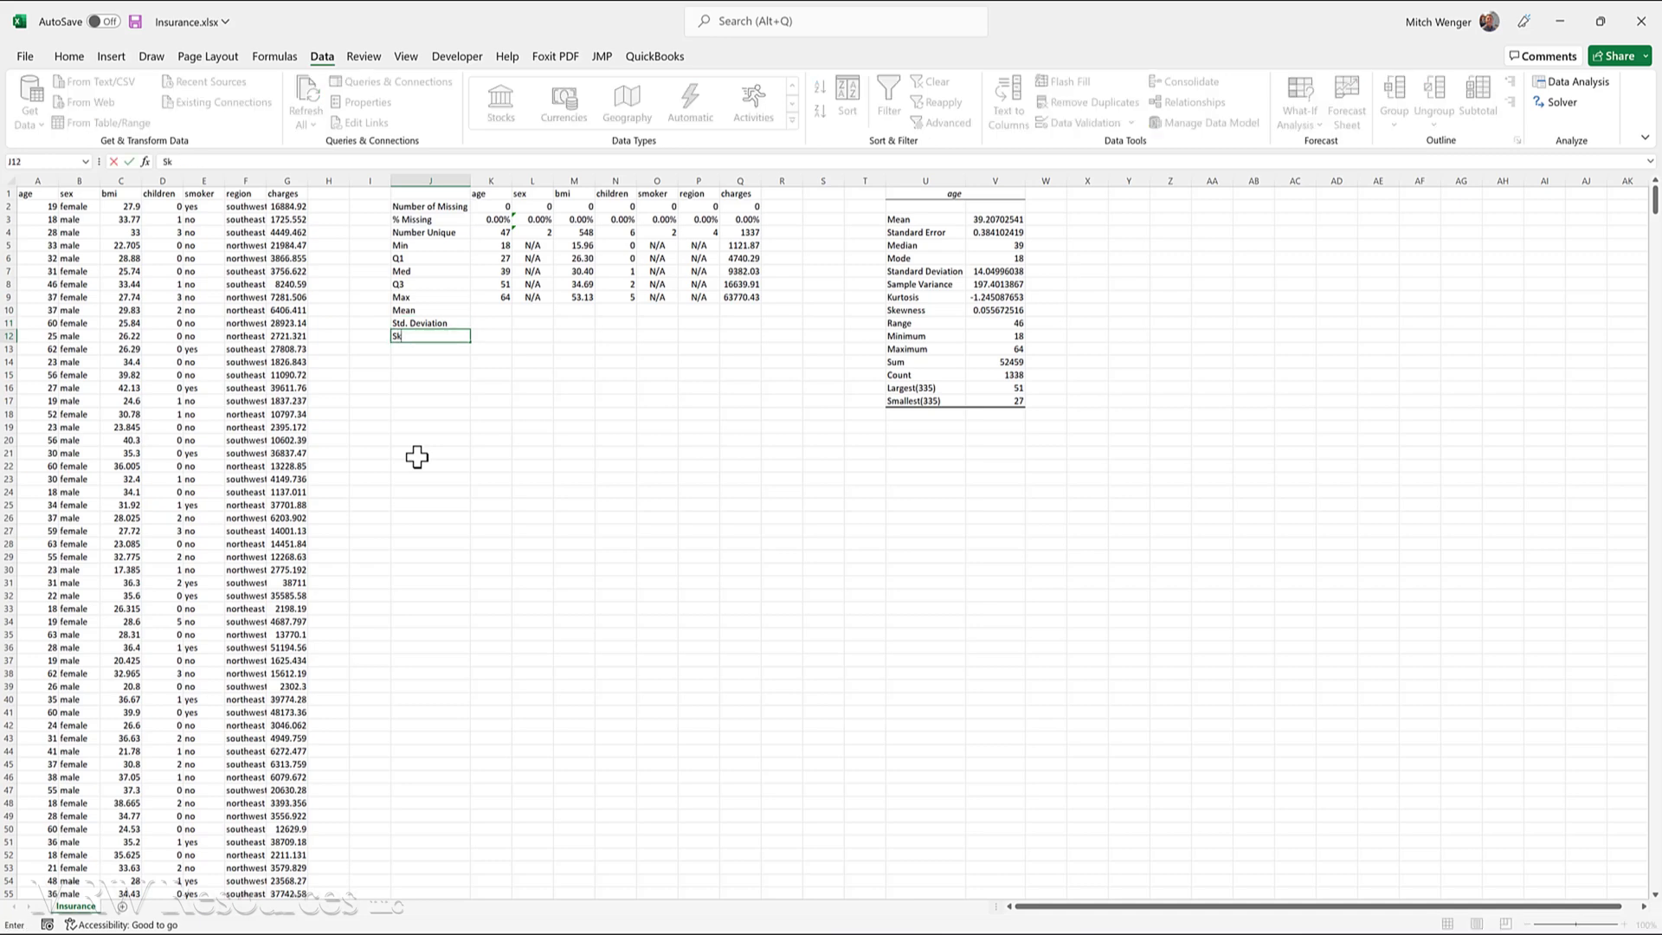
type("ewness")
key("Return")
type("Kurtosis")
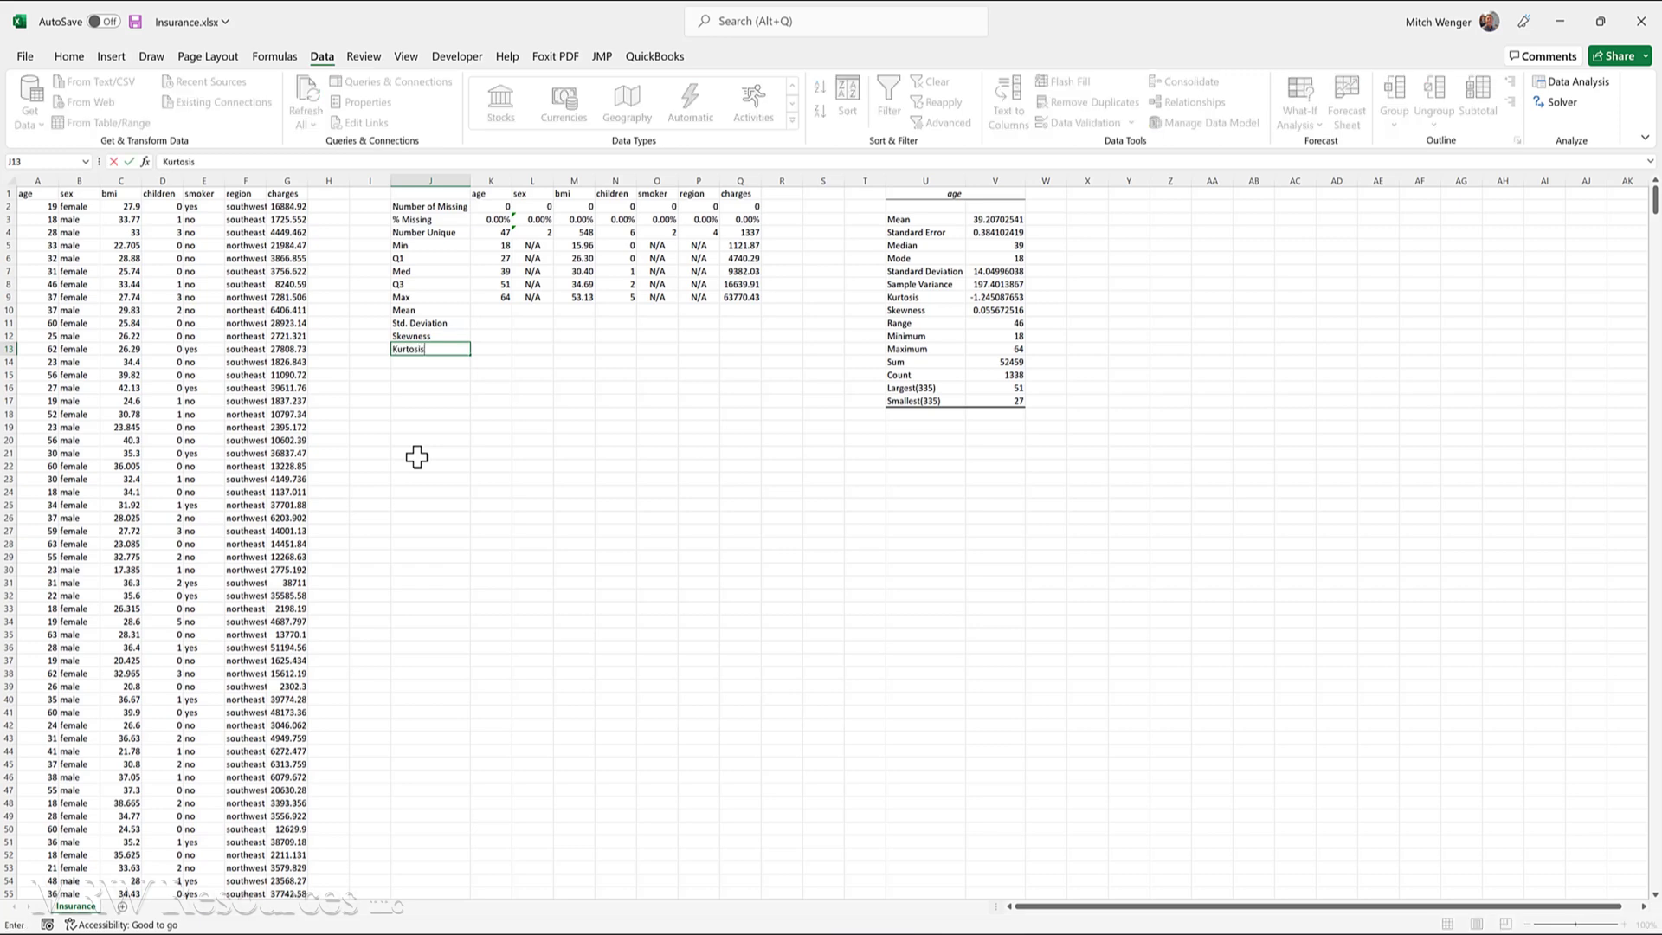
key("ctrl+Return")
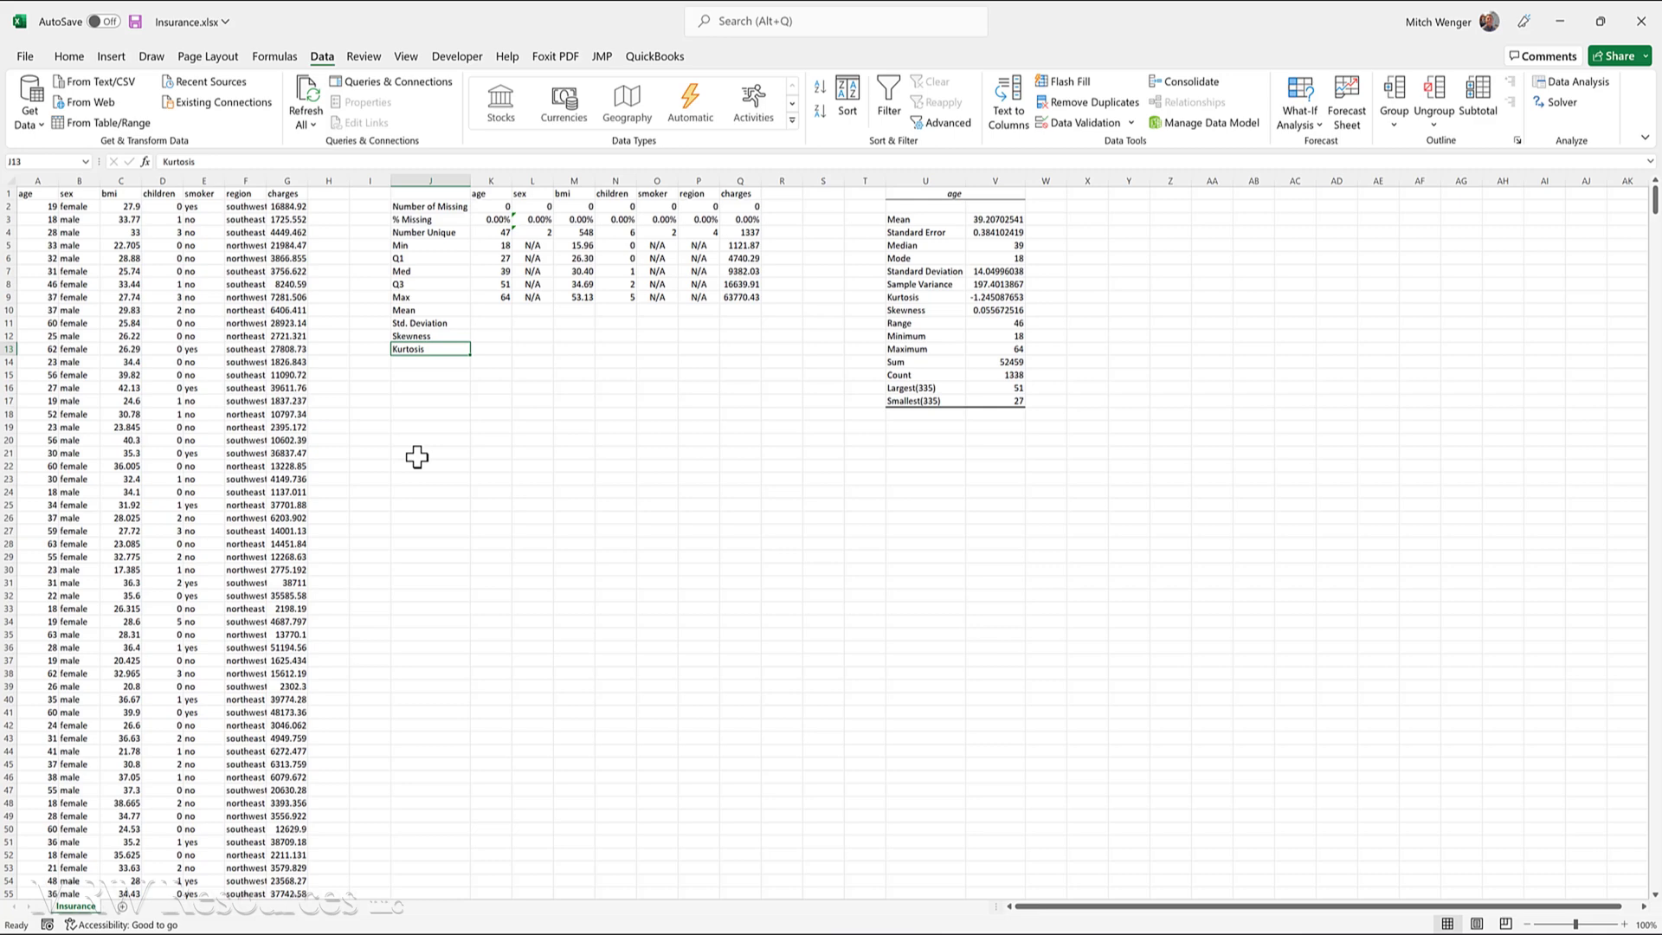
key("Right")
key("Right")
key("Right")
key("Right")
key("Right")
key("Right")
key("Right")
key("Right")
key("Right")
key("Right")
key("Up")
key("Up")
key("Up")
key("Up")
key("Up")
key("Up")
key("Up")
key("Up")
key("Up")
key("Up")
key("Up")
key("Up")
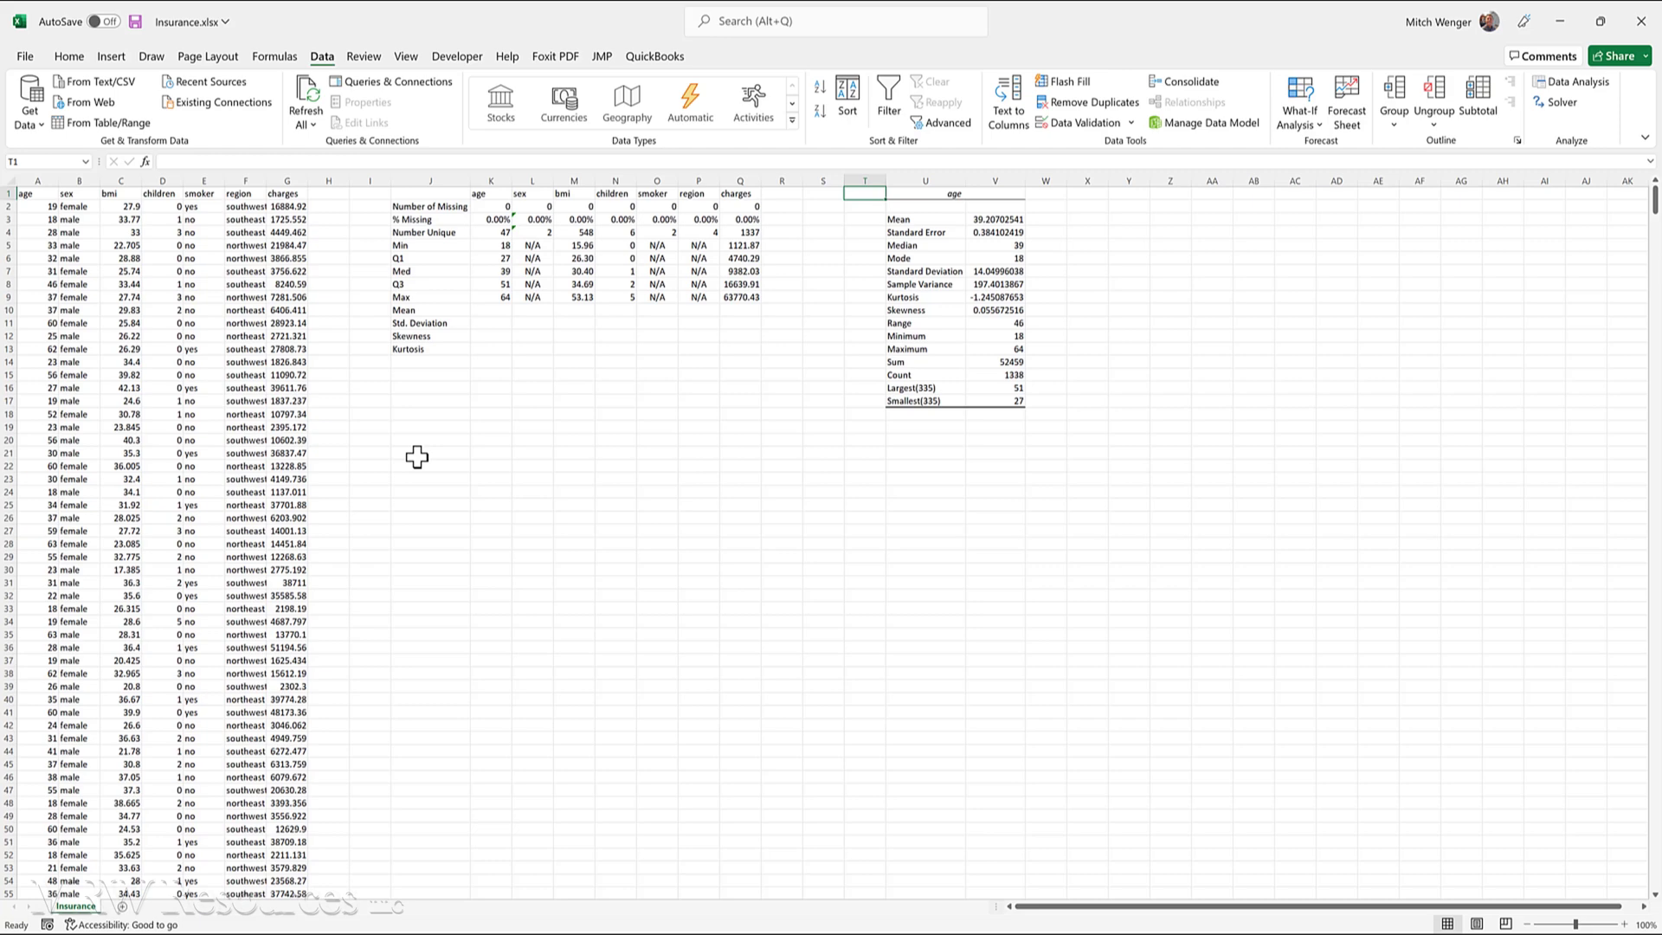
key("Down")
key("Down")
key("Down")
key("Down")
key("Down")
key("Down")
key("Down")
key("Down")
key("Down")
key("Down")
key("Down")
key("Left")
key("Left")
key("Left")
key("Left")
key("Left")
key("Left")
key("Left")
key("Left")
key("Left")
key("Left")
key("Up")
key("Up")
key("Right")
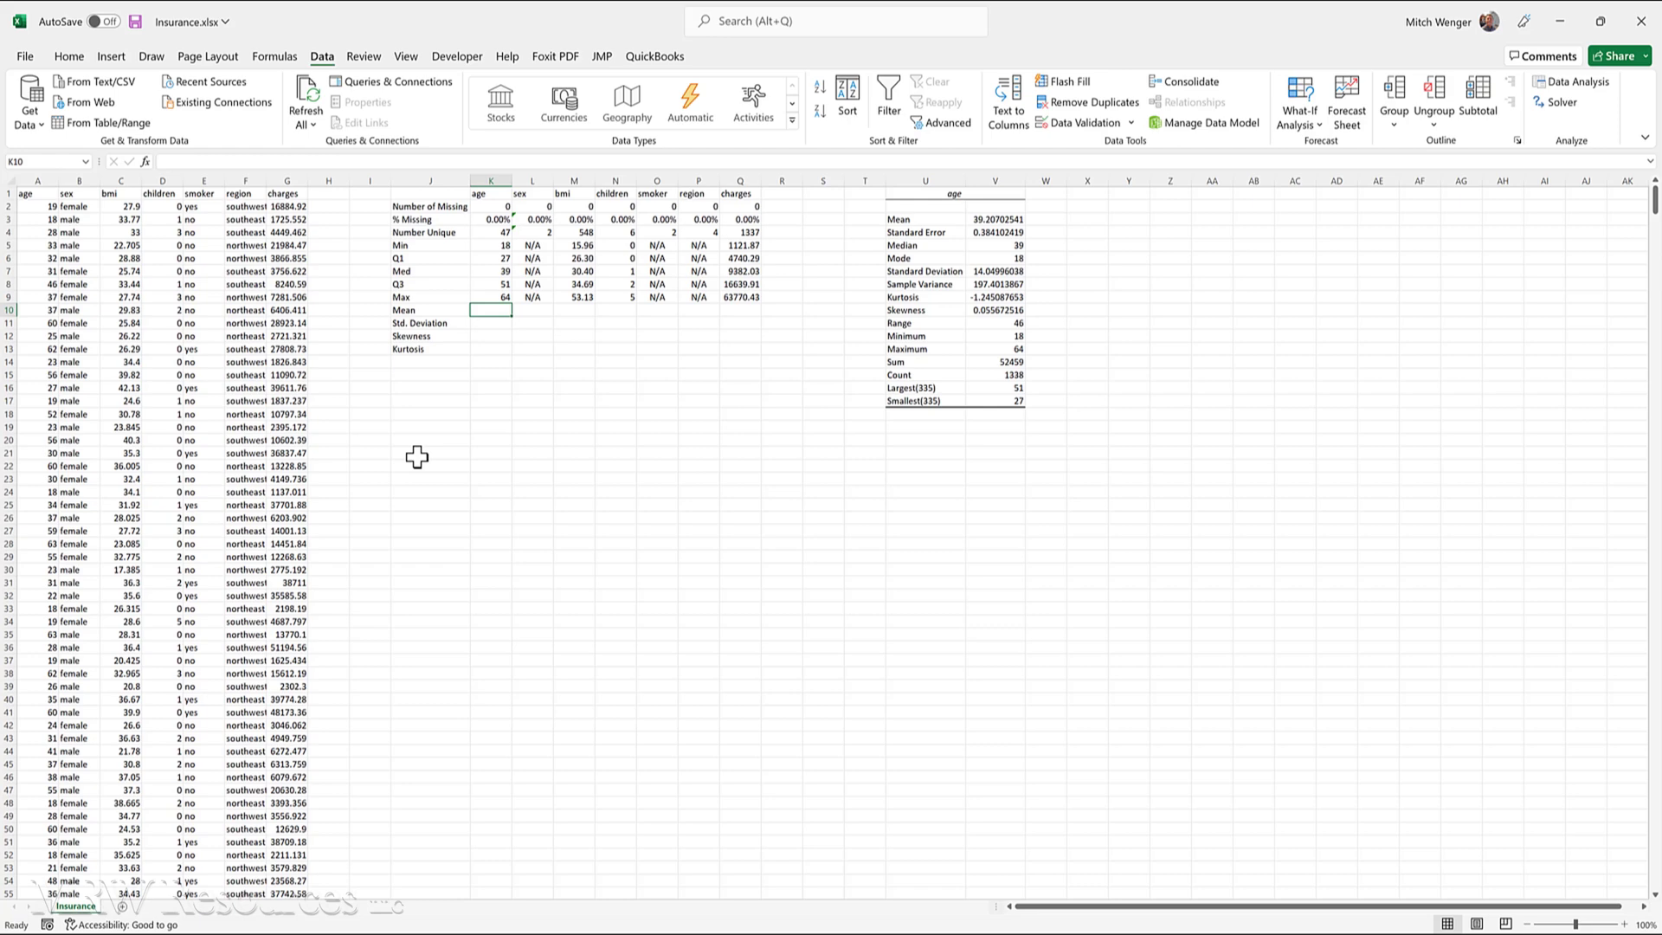
Put =AVERAGE(A2:A1339) in K10 so the age mean reads 39.20703
type("=AVERAGE(")
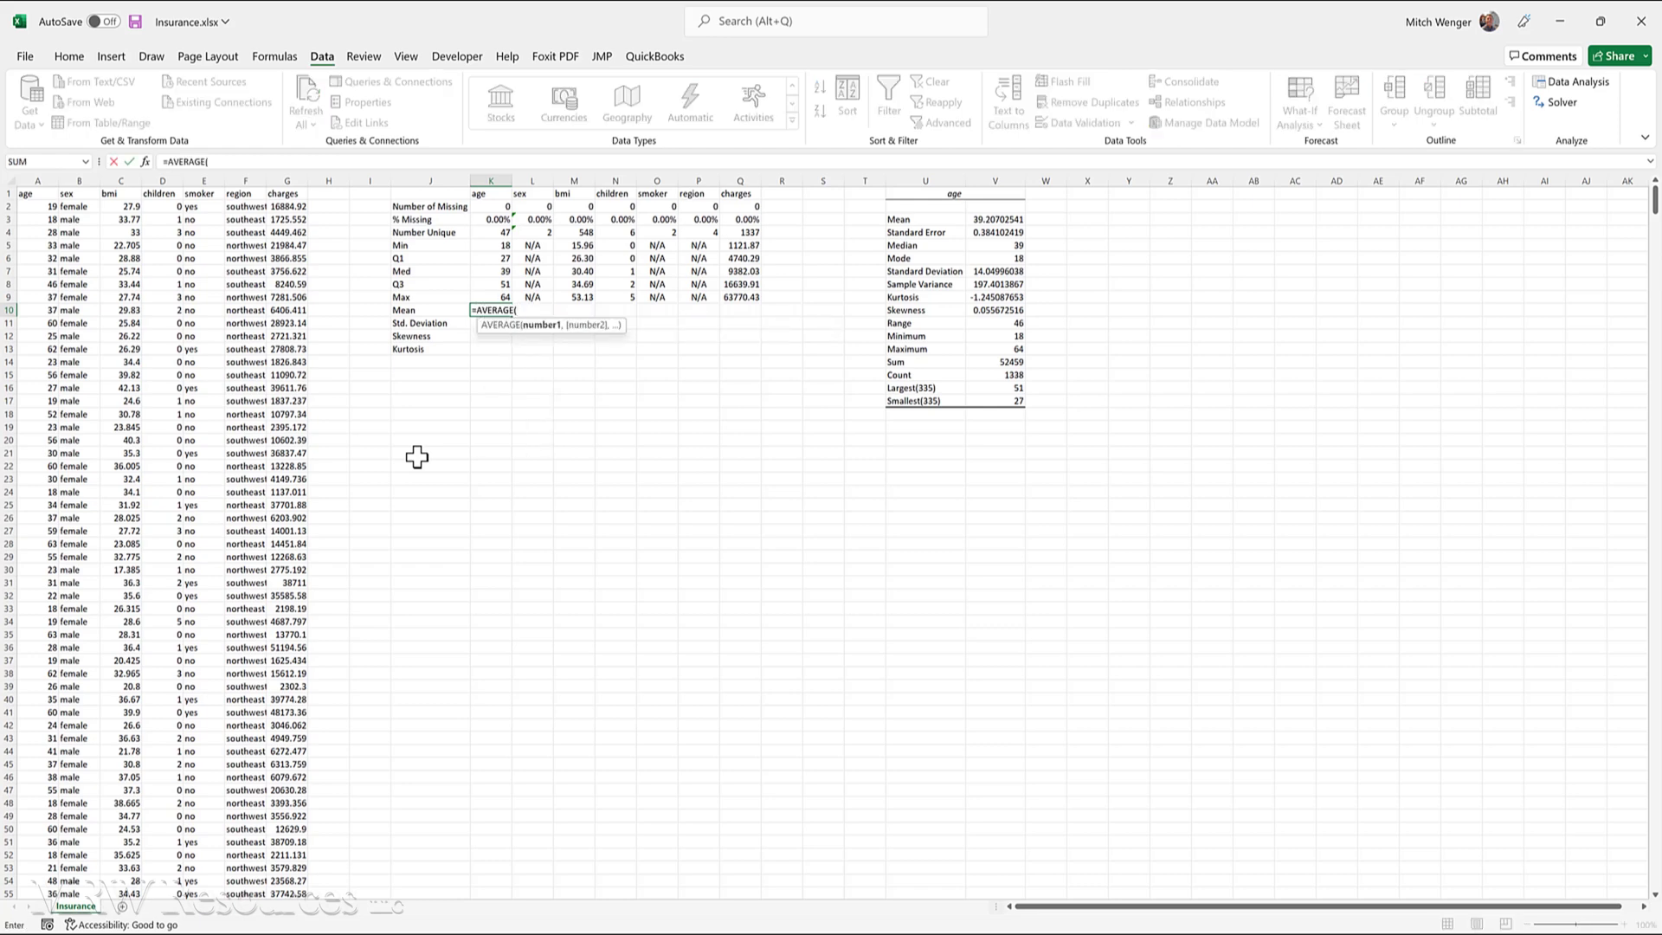
key("Left")
key("Left")
key("Left")
key("Left")
key("Left")
key("Left")
key("Left")
key("Left")
key("Left")
key("Left")
key("Up")
key("Up")
key("Up")
key("Up")
key("Up")
key("Up")
key("Up")
key("Up")
key("ctrl+shift+Down")
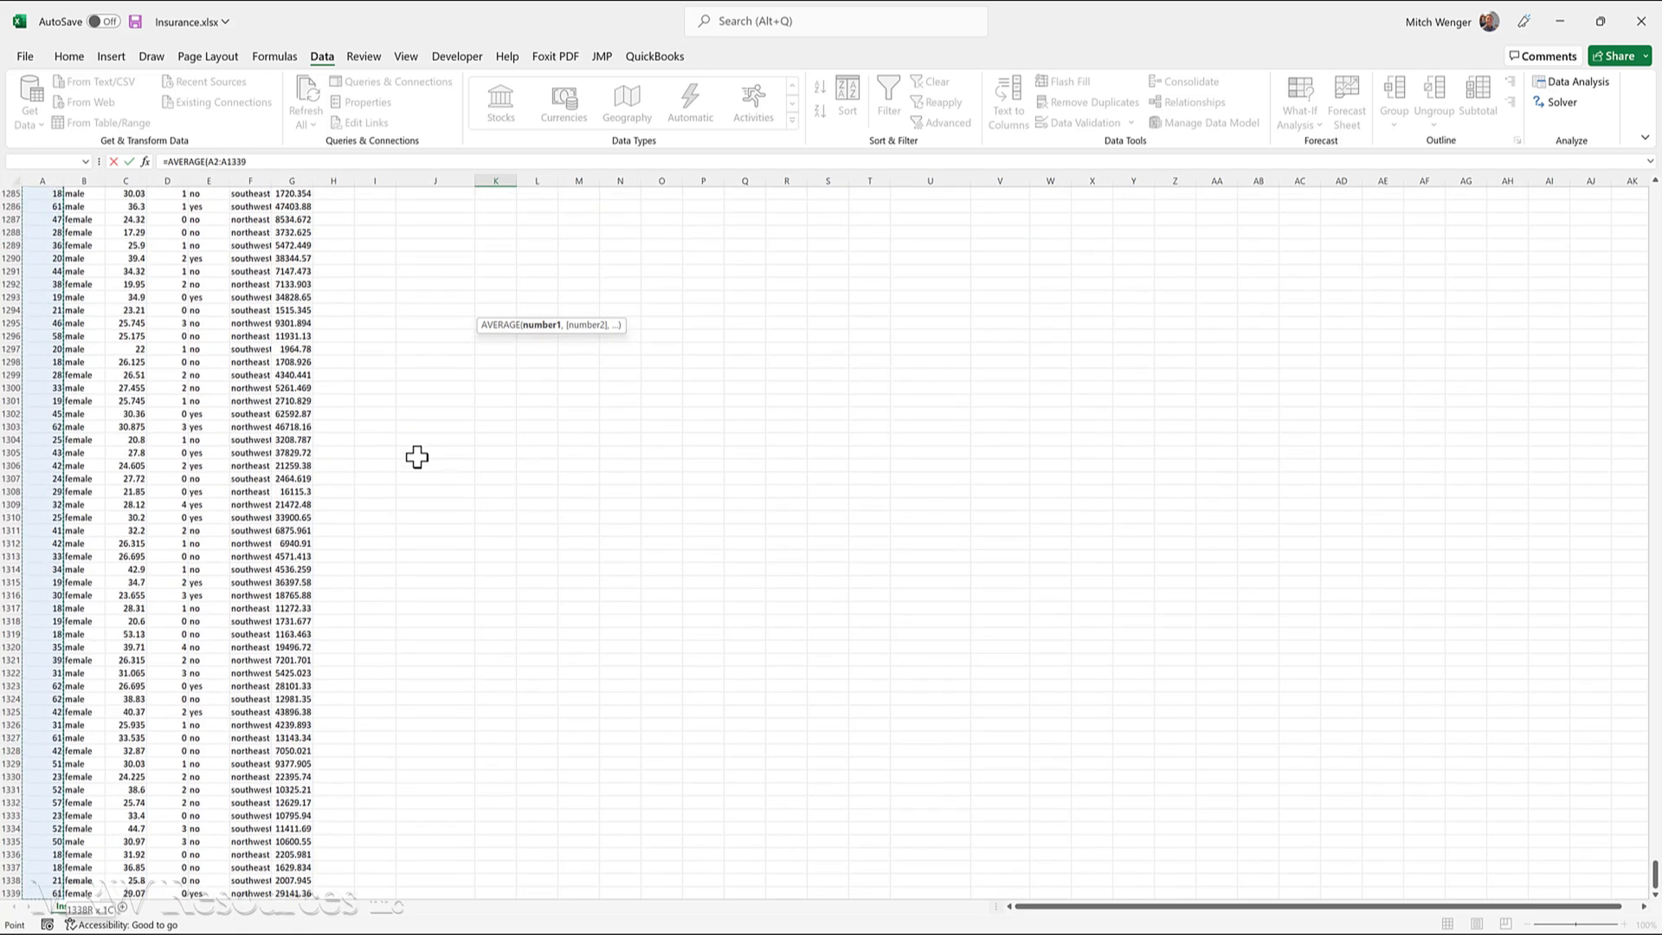
key("ctrl+Return")
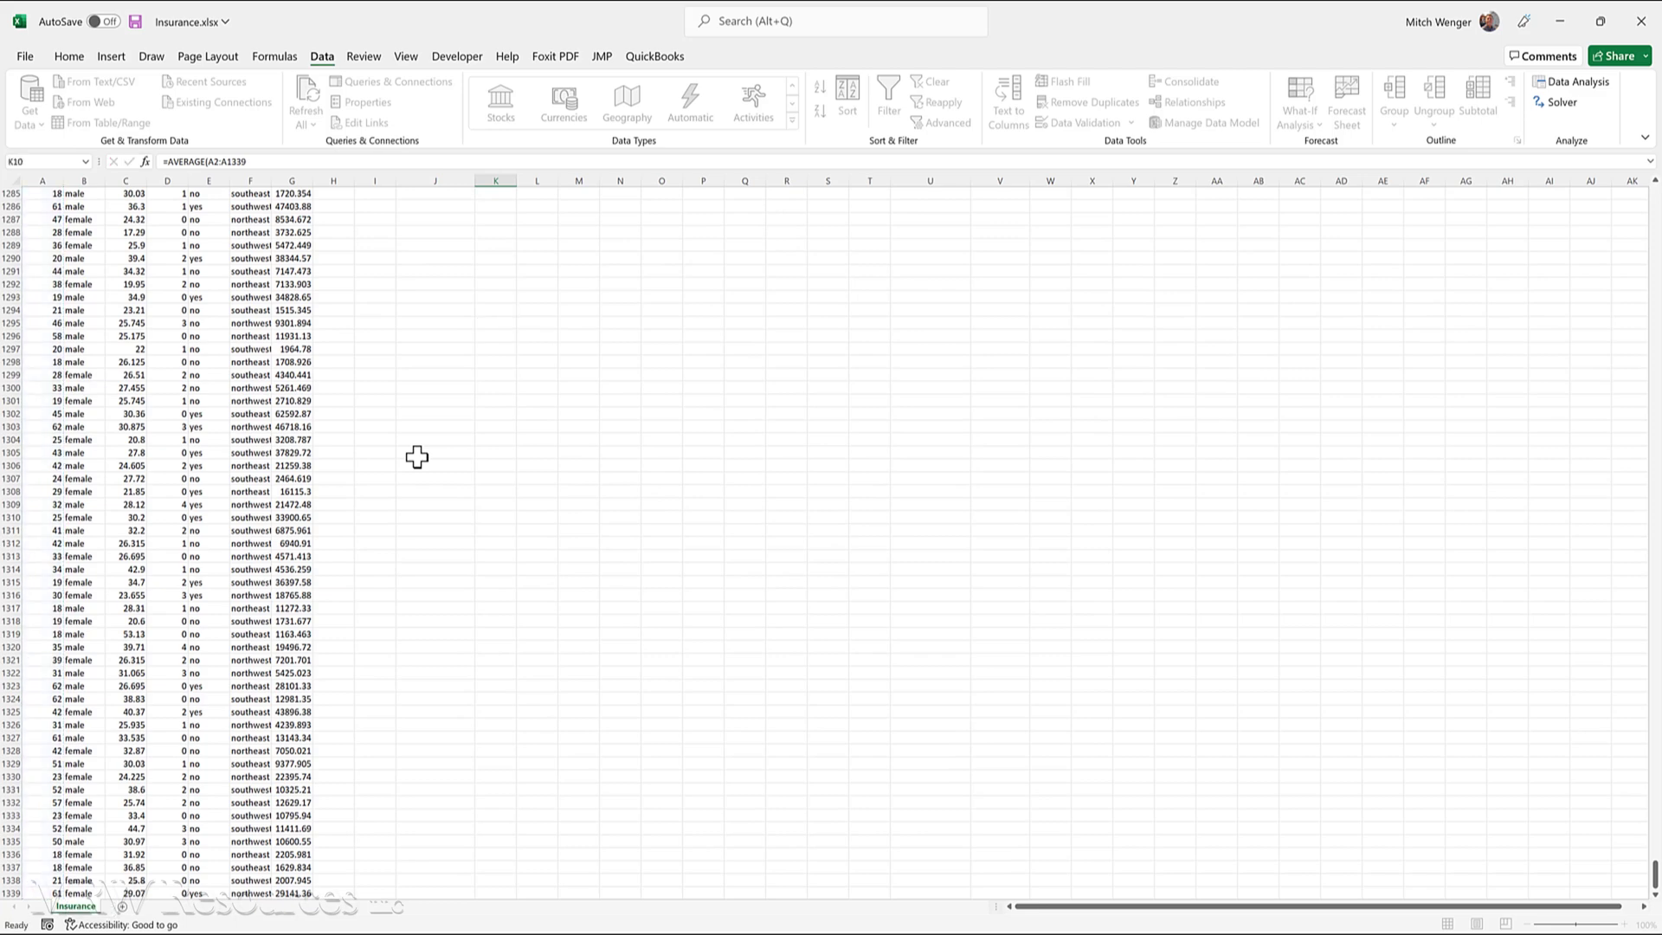
key("ctrl+Up")
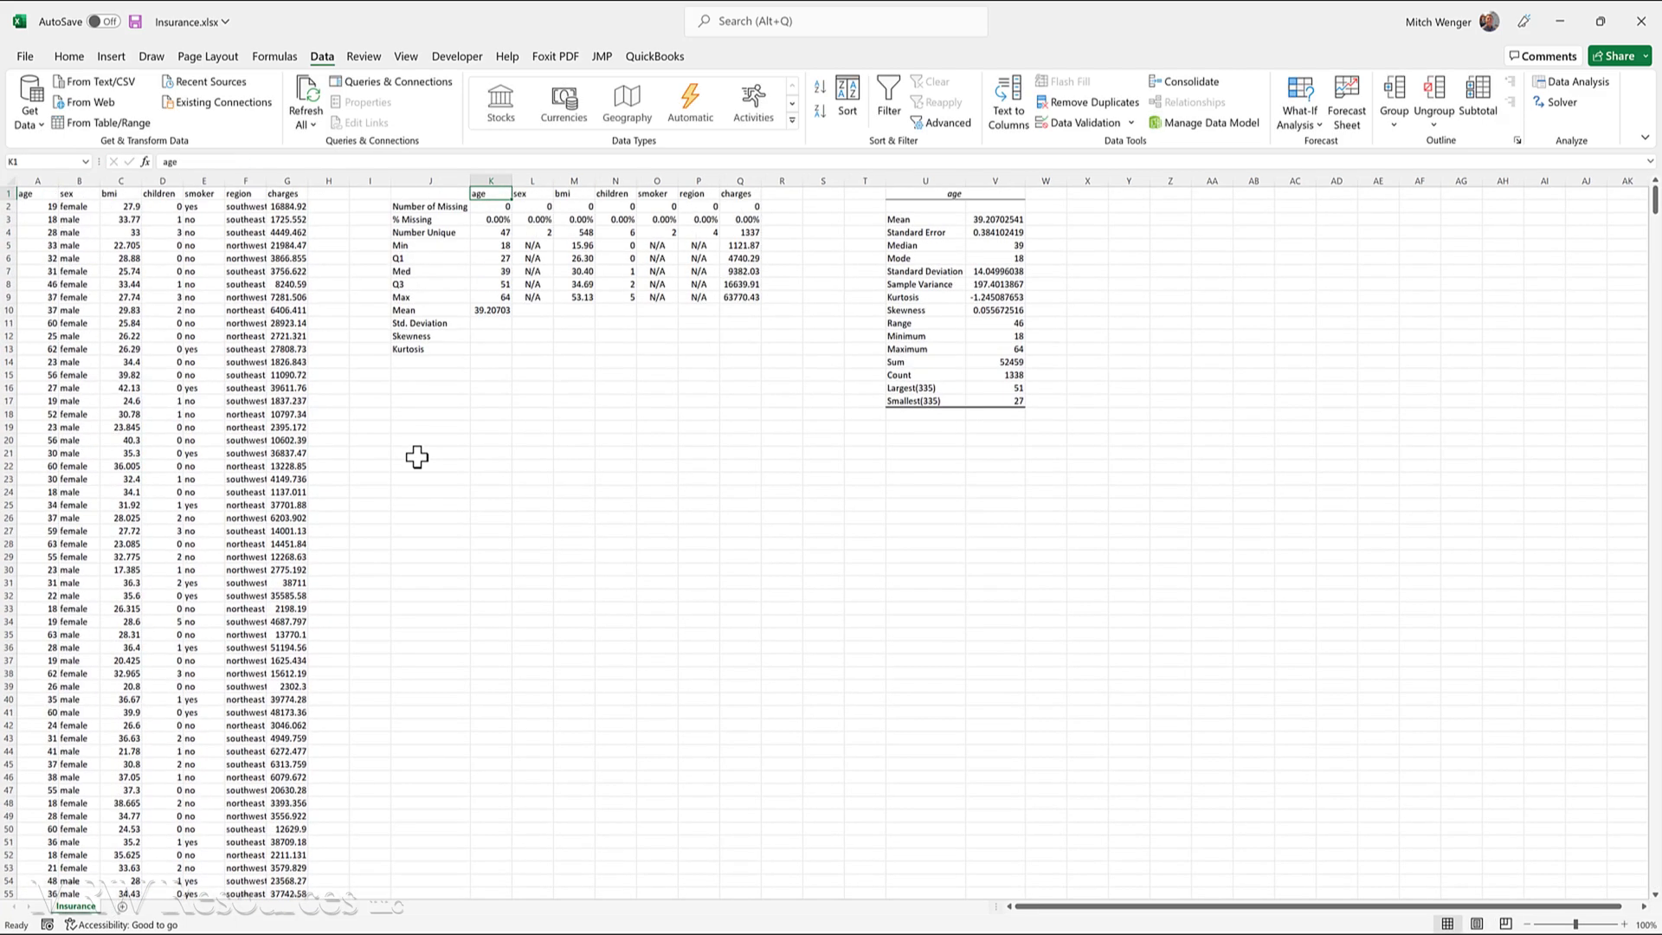
key("Down")
key("Down")
key("Down")
key("Down")
key("Down")
key("Down")
key("Down")
key("Down")
key("Down")
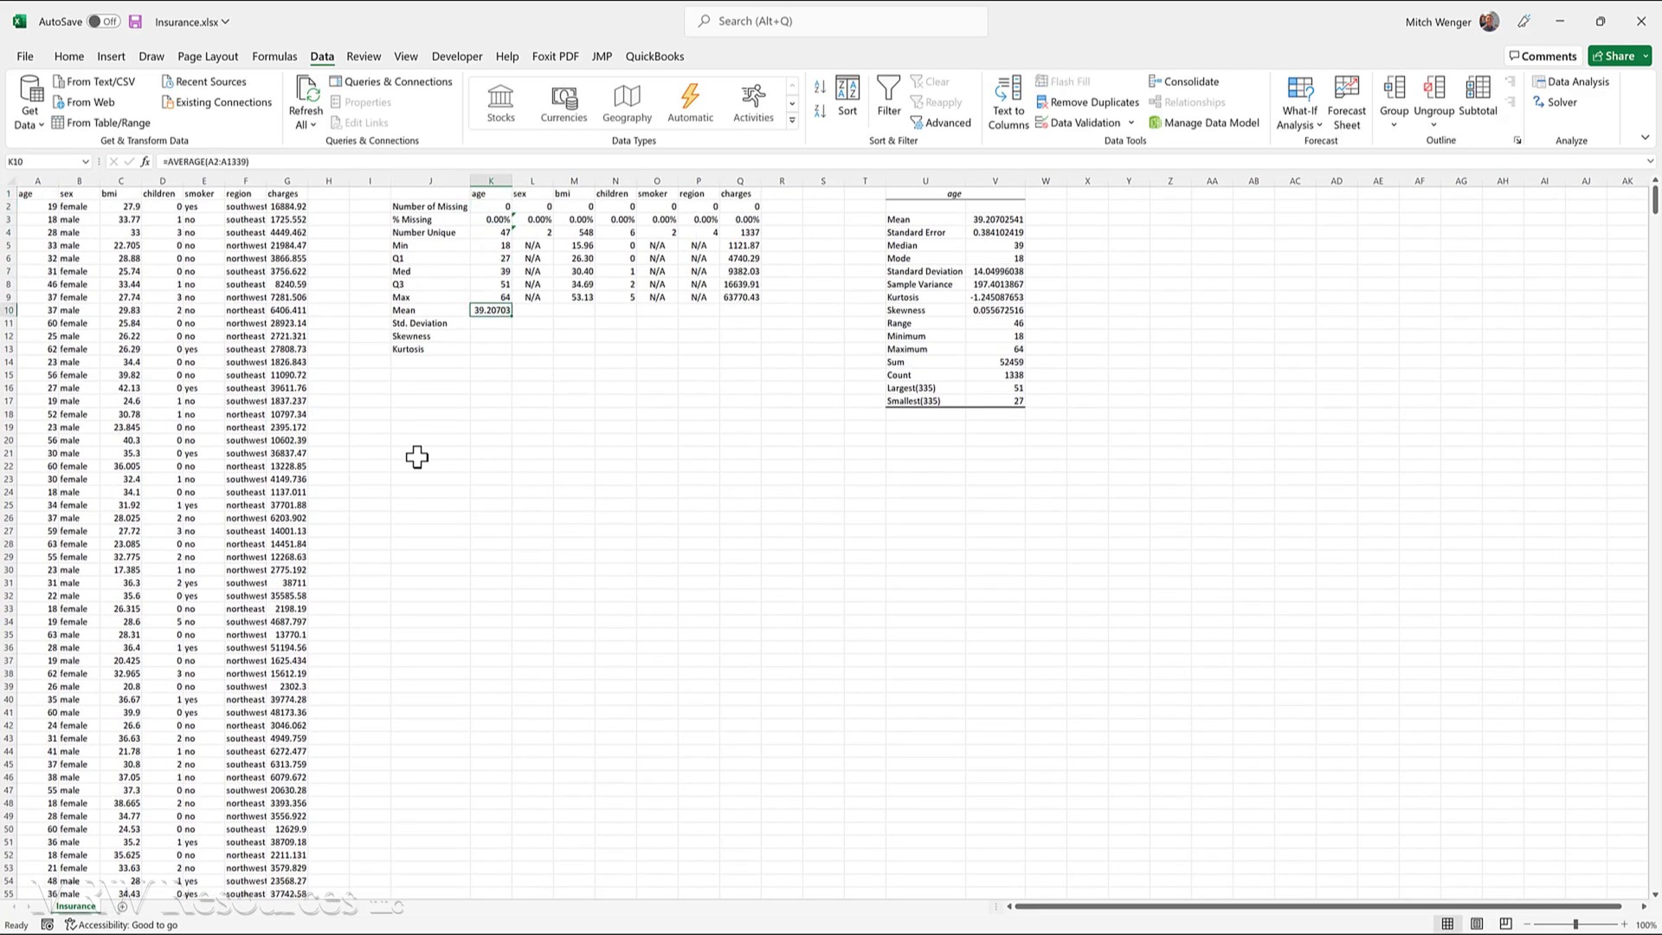
key("Down")
Enter =STDEV.S(A2:A1339) in K11, giving an age standard deviation of 14.04996
type("=std")
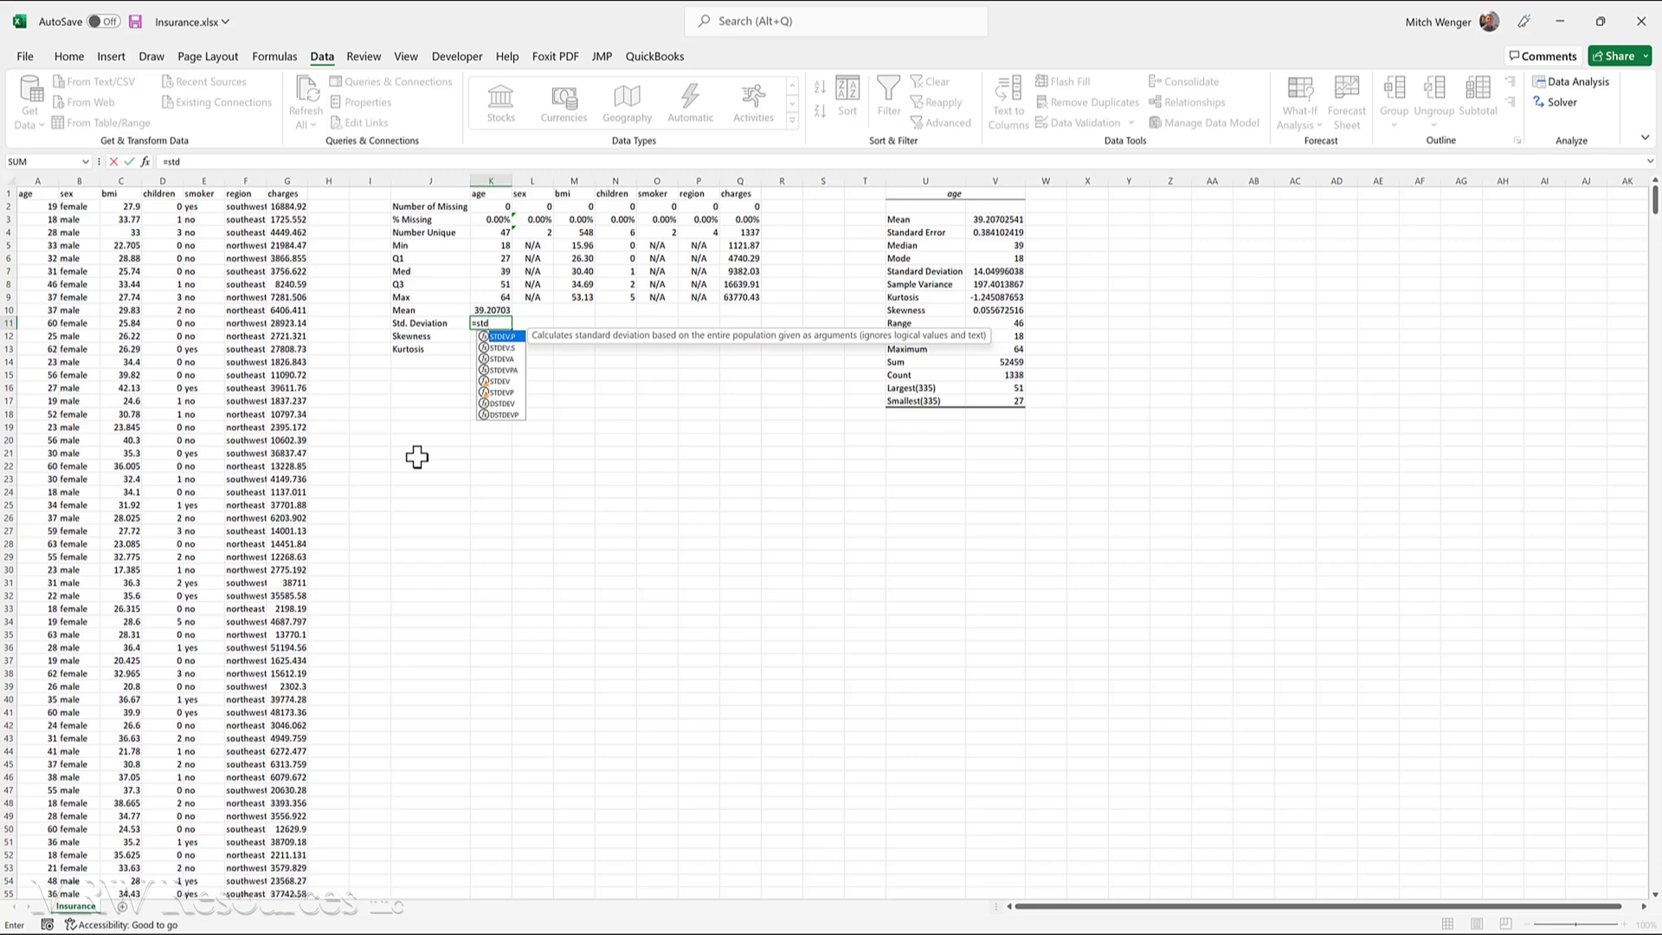
key("Down")
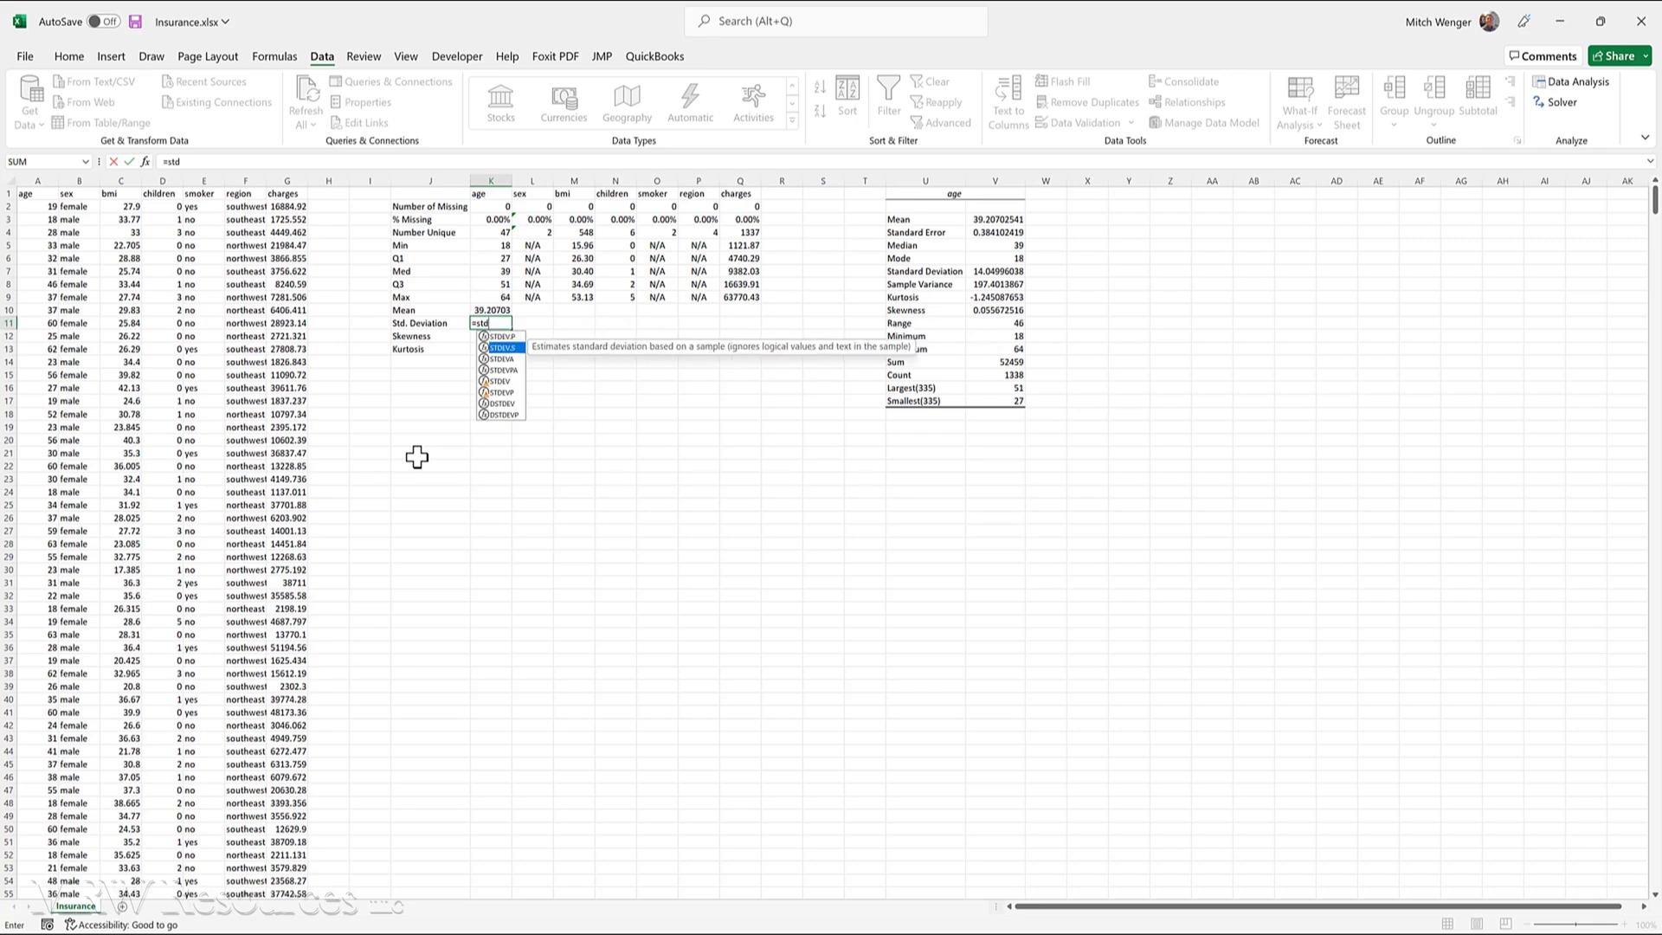
key("Tab")
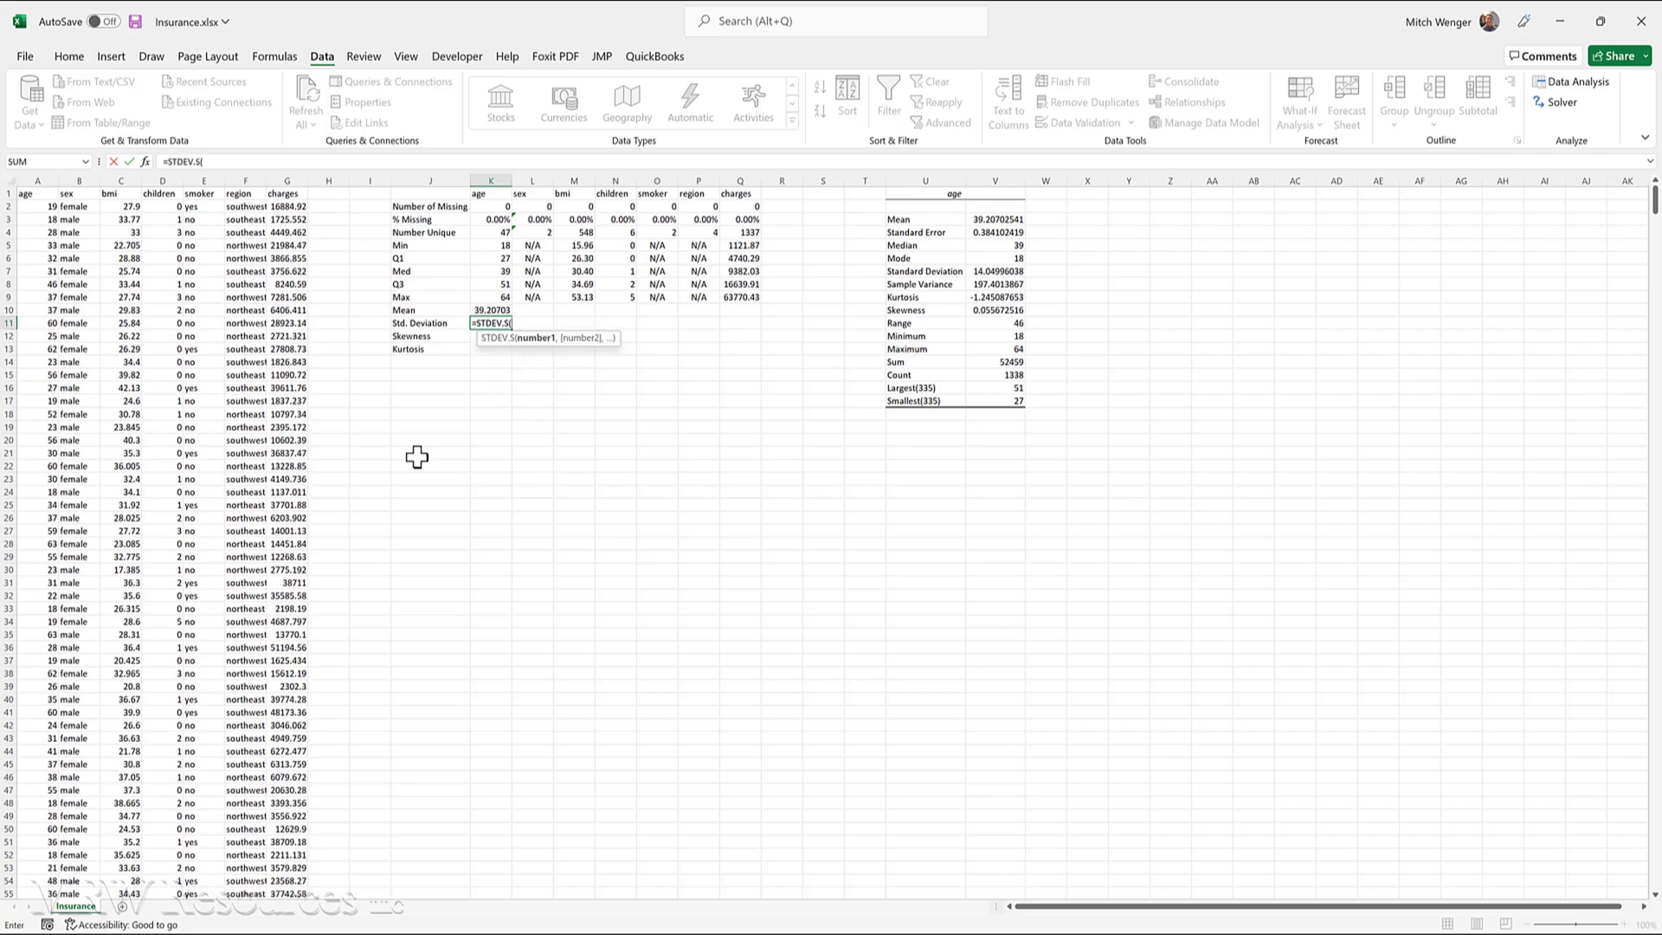
key("Left")
key("Left")
key("Left")
key("Left")
key("Left")
key("Left")
key("Left")
key("Left")
key("Left")
key("Left")
key("Up")
key("Up")
key("Up")
key("Up")
key("Up")
key("Up")
key("Up")
key("Up")
key("Up")
key("ctrl+shift+Down")
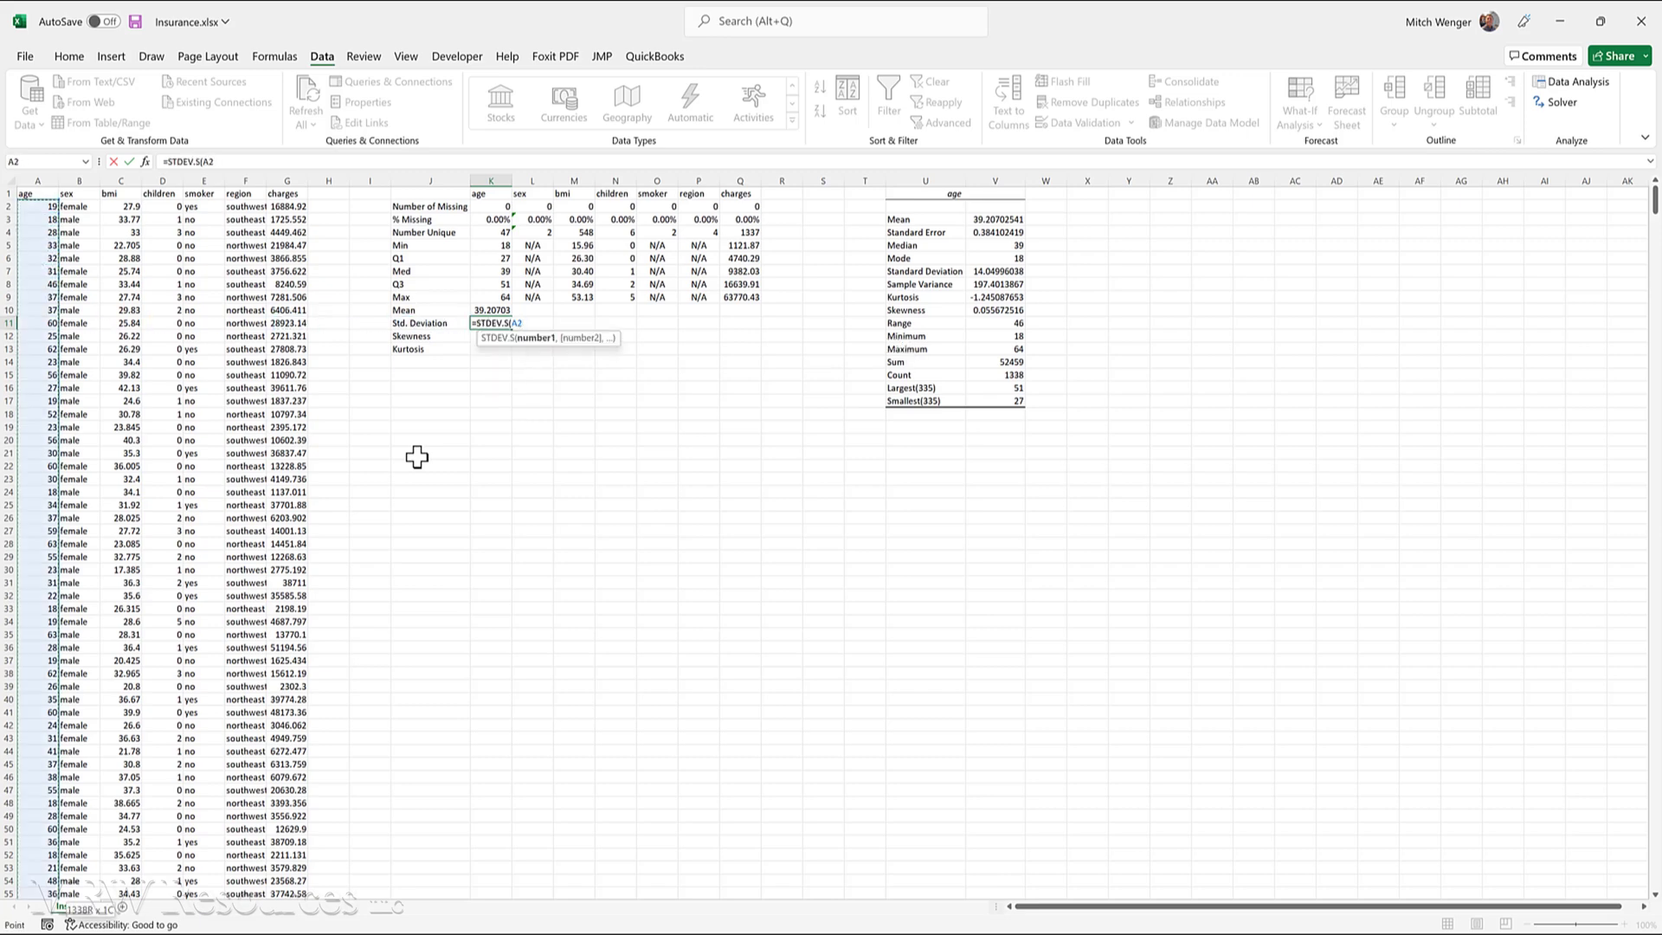
key("ctrl+Return")
key("ctrl+Up")
key("Down")
key("Down")
key("Down")
key("Down")
key("Down")
key("Down")
key("Down")
key("Down")
key("Down")
key("Down")
key("Down")
key("Down")
key("Up")
key("Up")
key("Up")
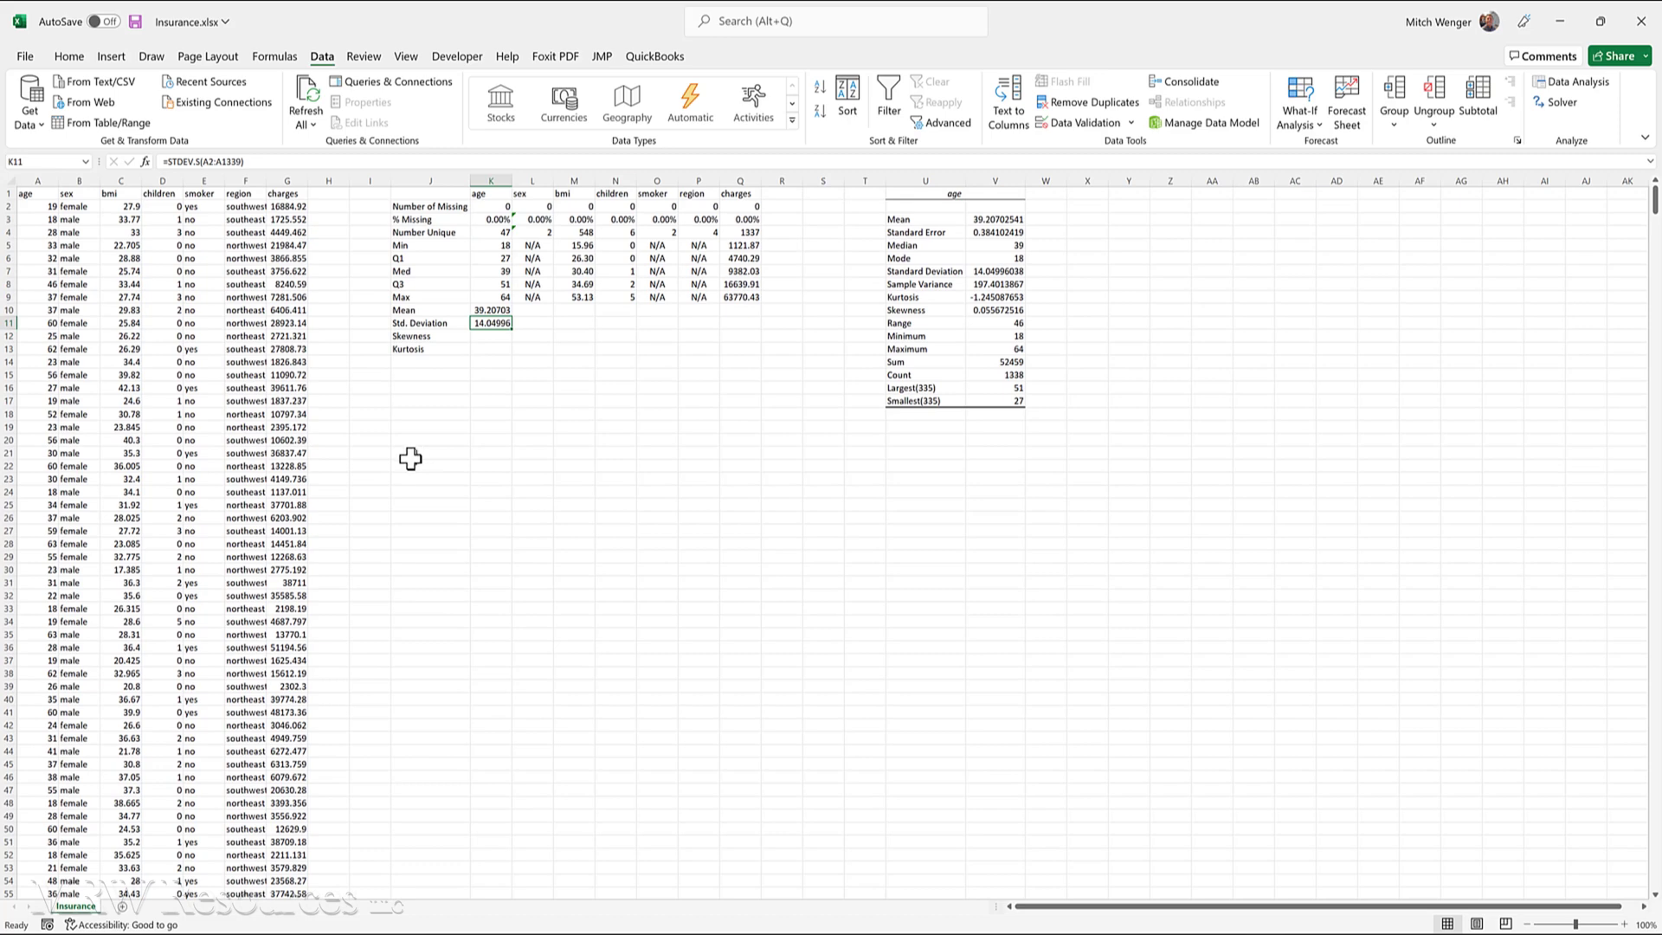
Try STDEV.P in the K11 formula, then revert it to STDEV.S
left_click(193, 162)
key("Right")
key("Delete")
type("P")
key("ctrl+Return")
left_click(193, 162)
key("Delete")
type("S")
key("Return")
Enter =SKEW(A2:A1339) in K12, giving an age skewness of 0.055673
key("Down")
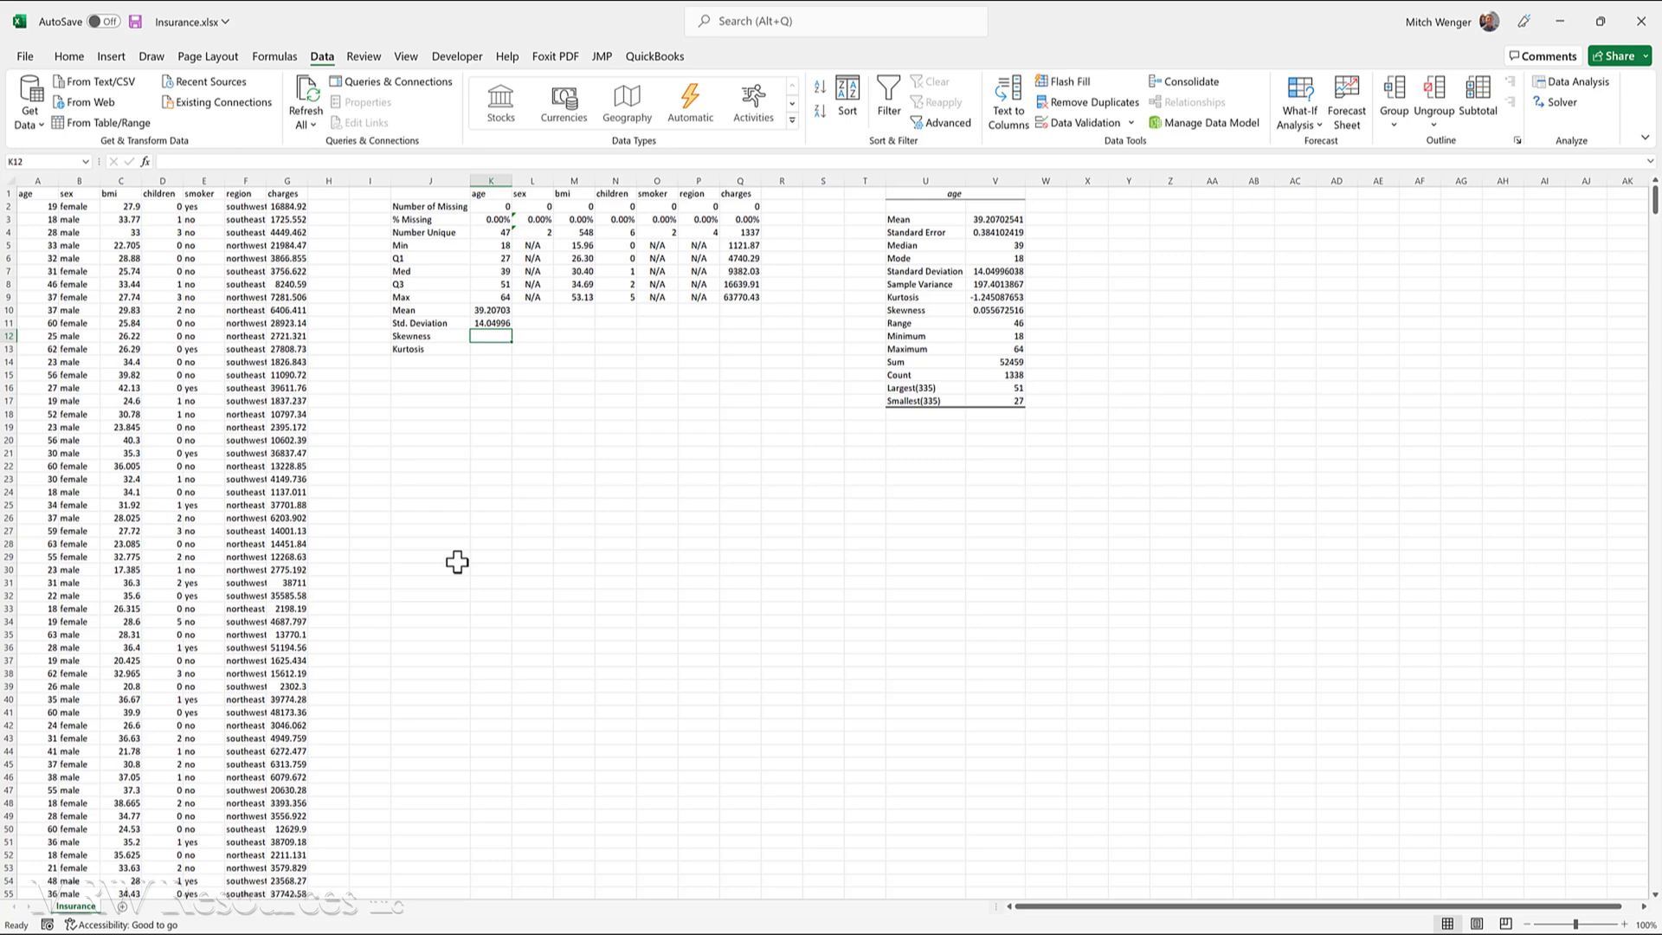
type("=")
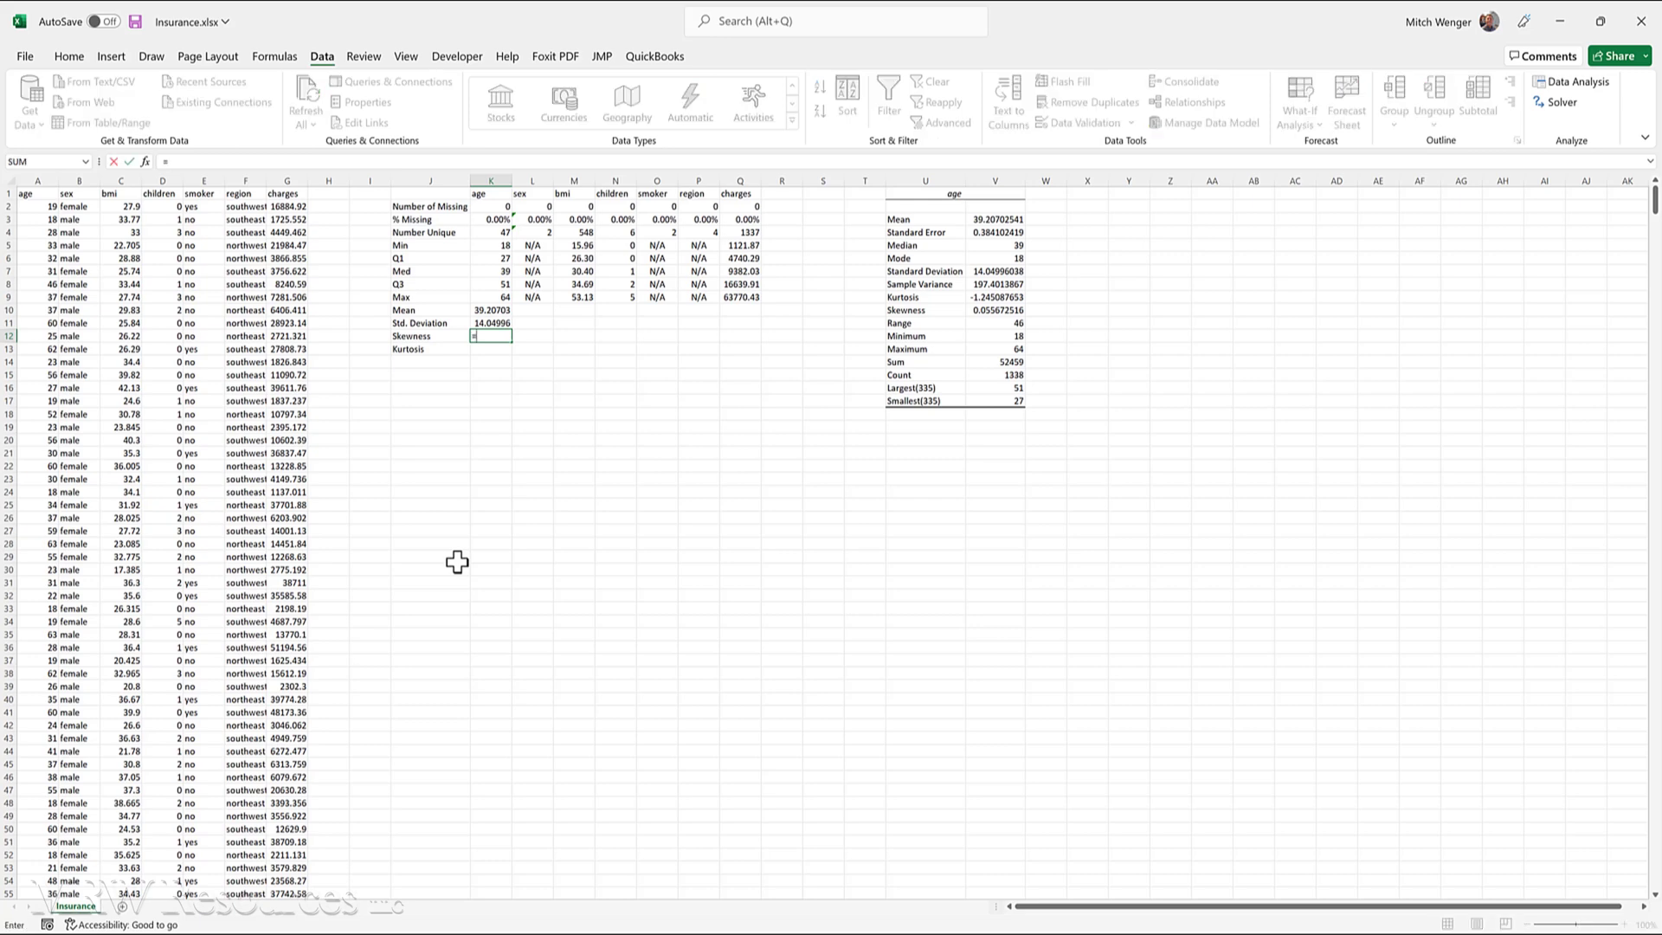
type("skew(")
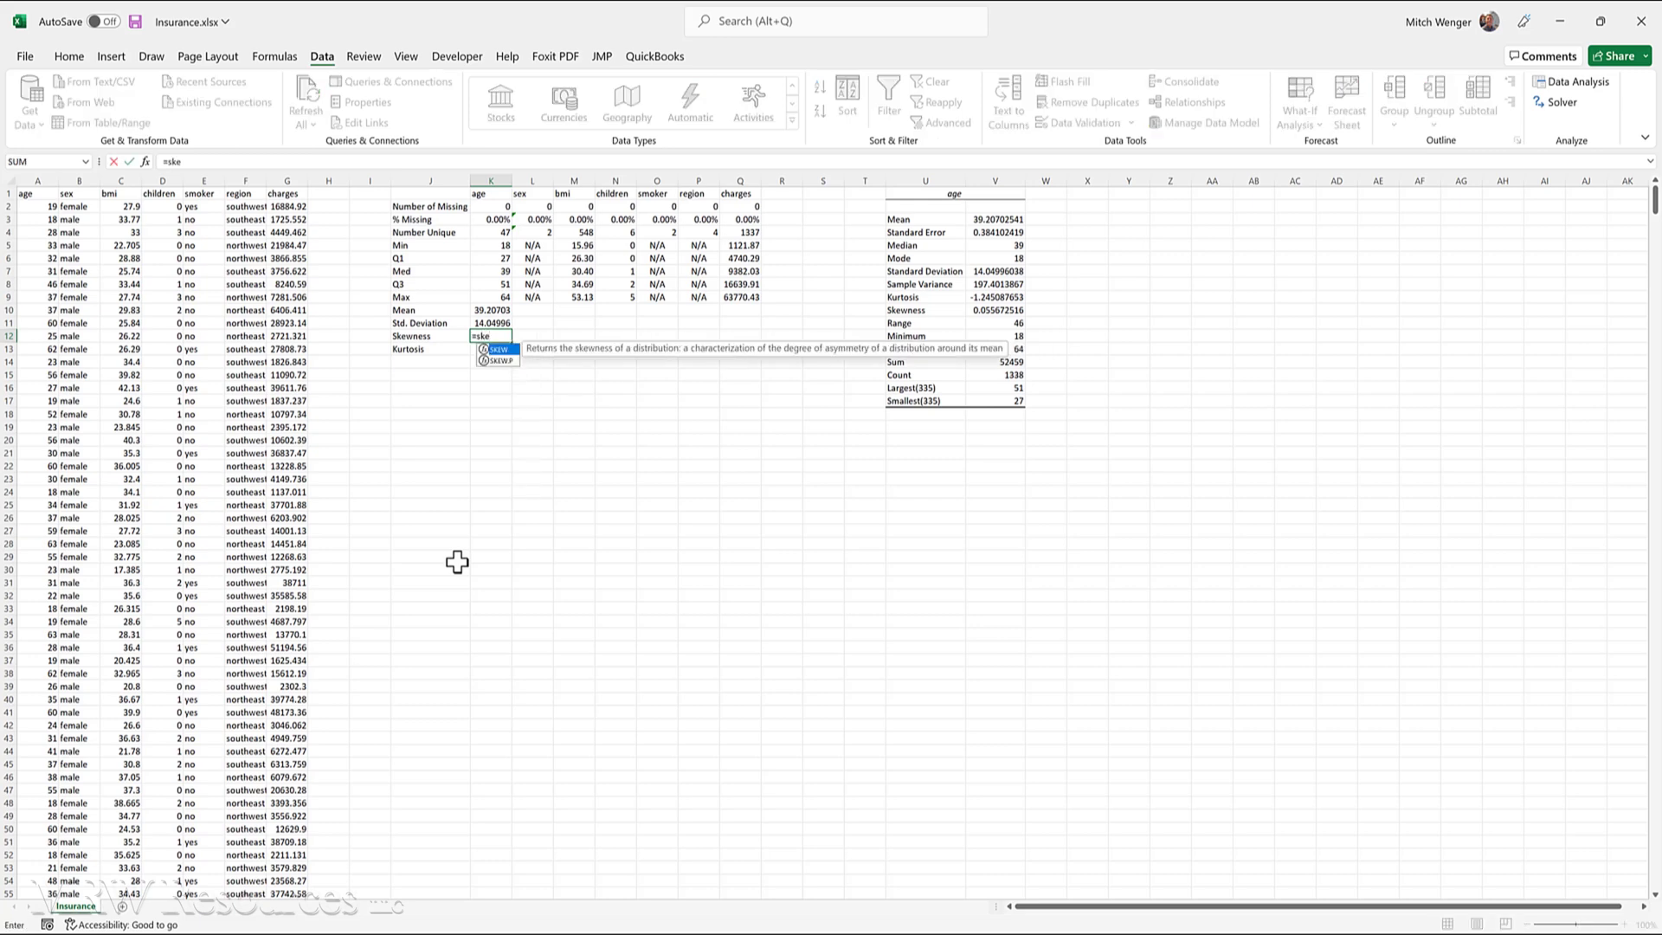
key("Left")
key("Left")
key("Left")
key("Left")
key("Left")
key("Left")
key("Left")
key("Left")
key("Left")
key("Left")
key("Up")
key("Up")
key("Up")
key("Up")
key("Up")
key("Up")
key("Up")
key("Up")
key("Up")
key("Up")
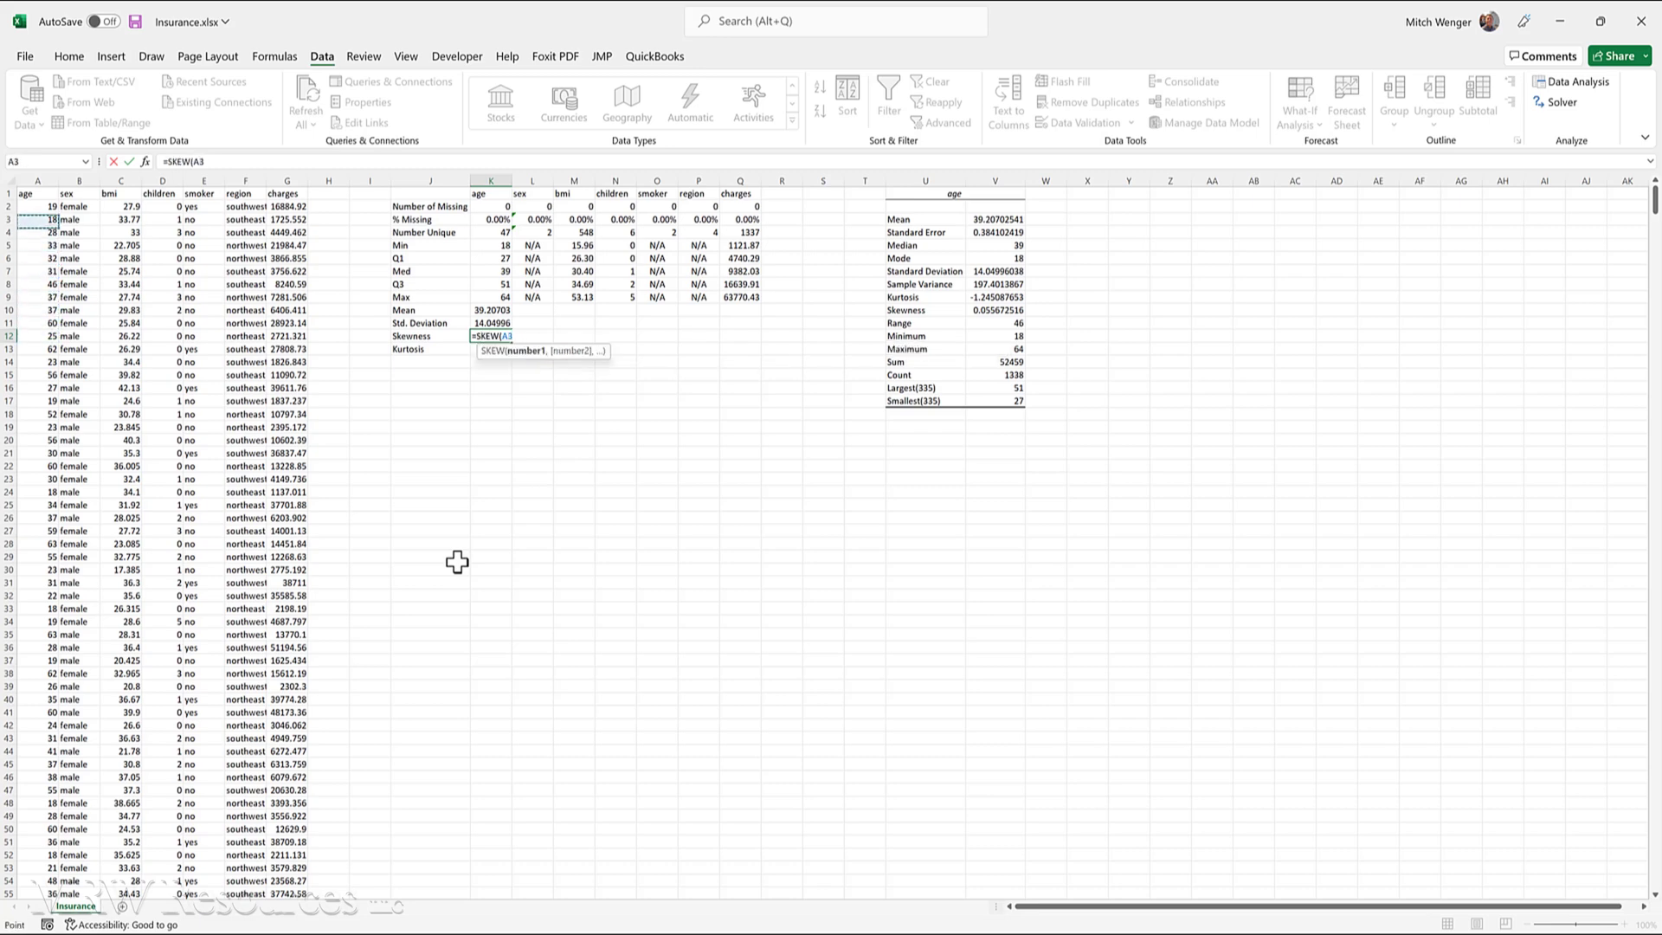
key("ctrl+shift+Down")
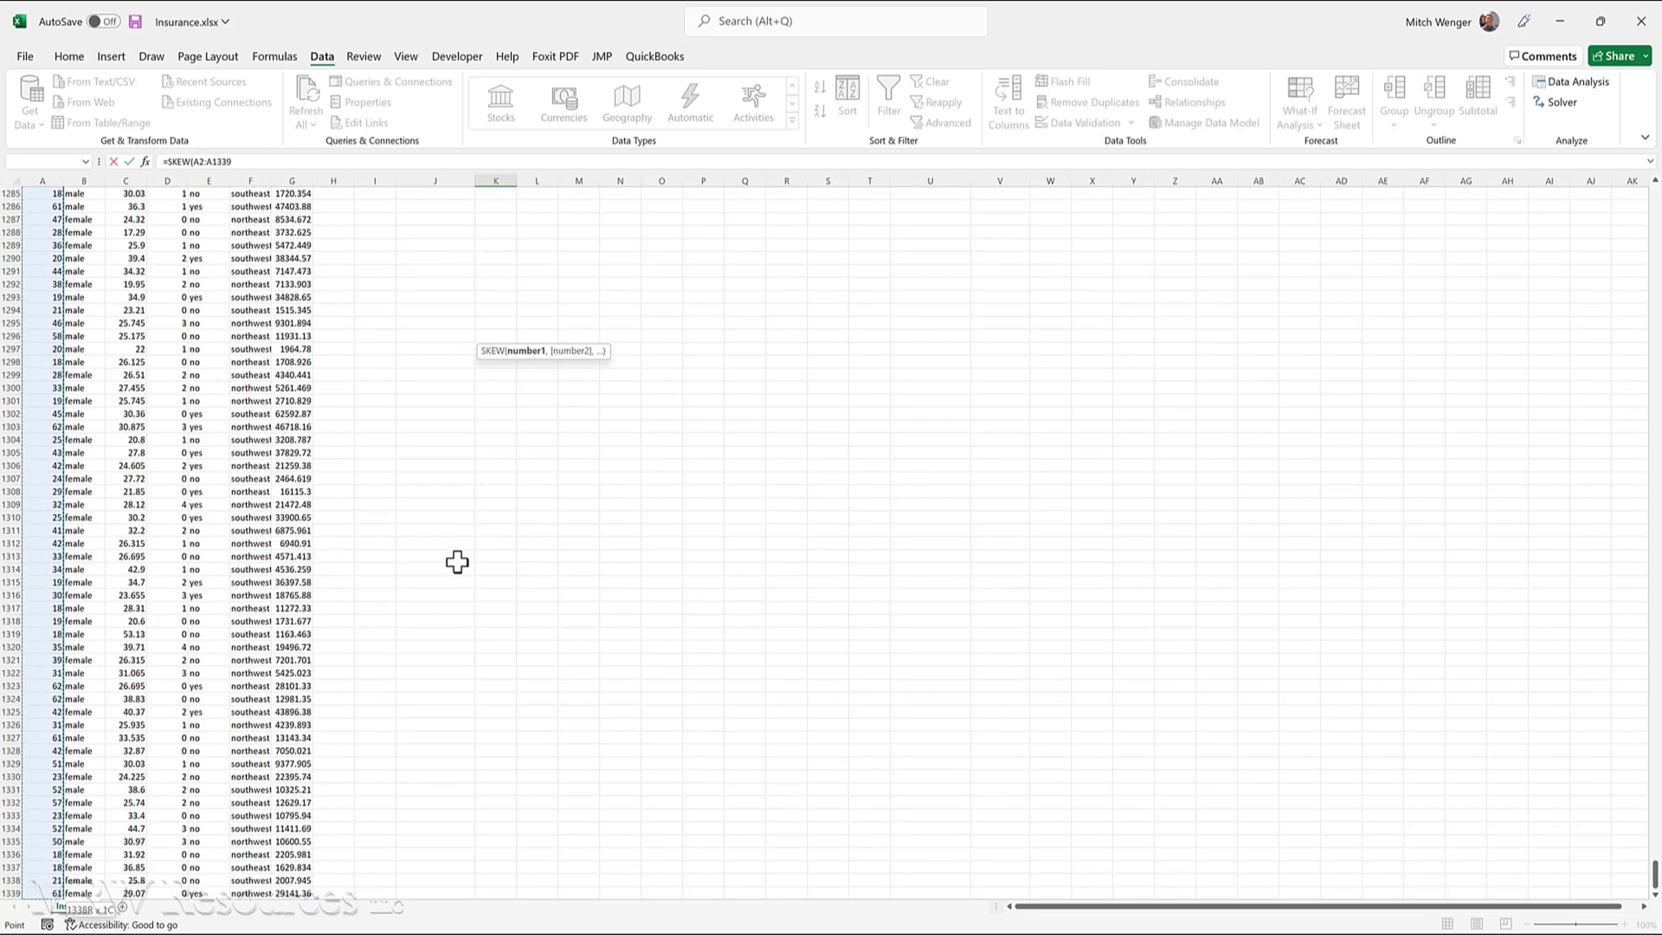
key("Return")
scroll(457, 563, "up", 4)
key("Up")
key("Up")
key("Up")
key("Up")
key("Up")
key("Up")
key("Up")
key("Up")
key("Up")
key("Down")
key("Down")
key("Down")
key("Down")
key("Down")
key("Down")
key("Down")
key("Down")
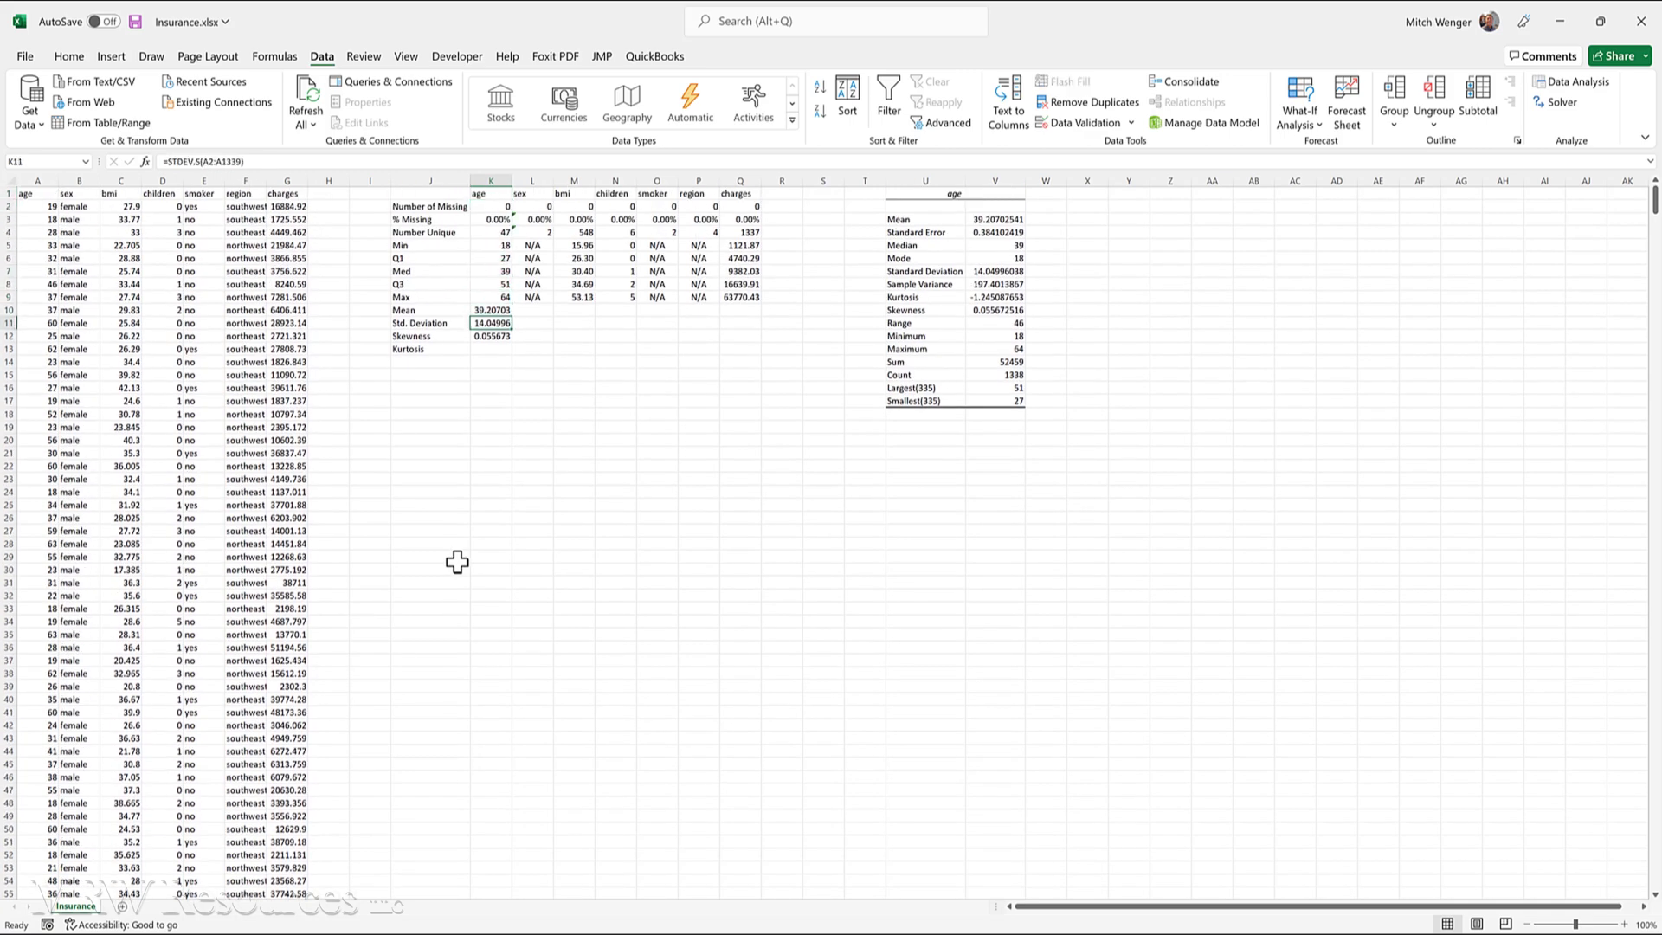
Enter =KURT(A2:A1339) in K13, giving an age kurtosis of -1.24509
key("Down")
key("Down")
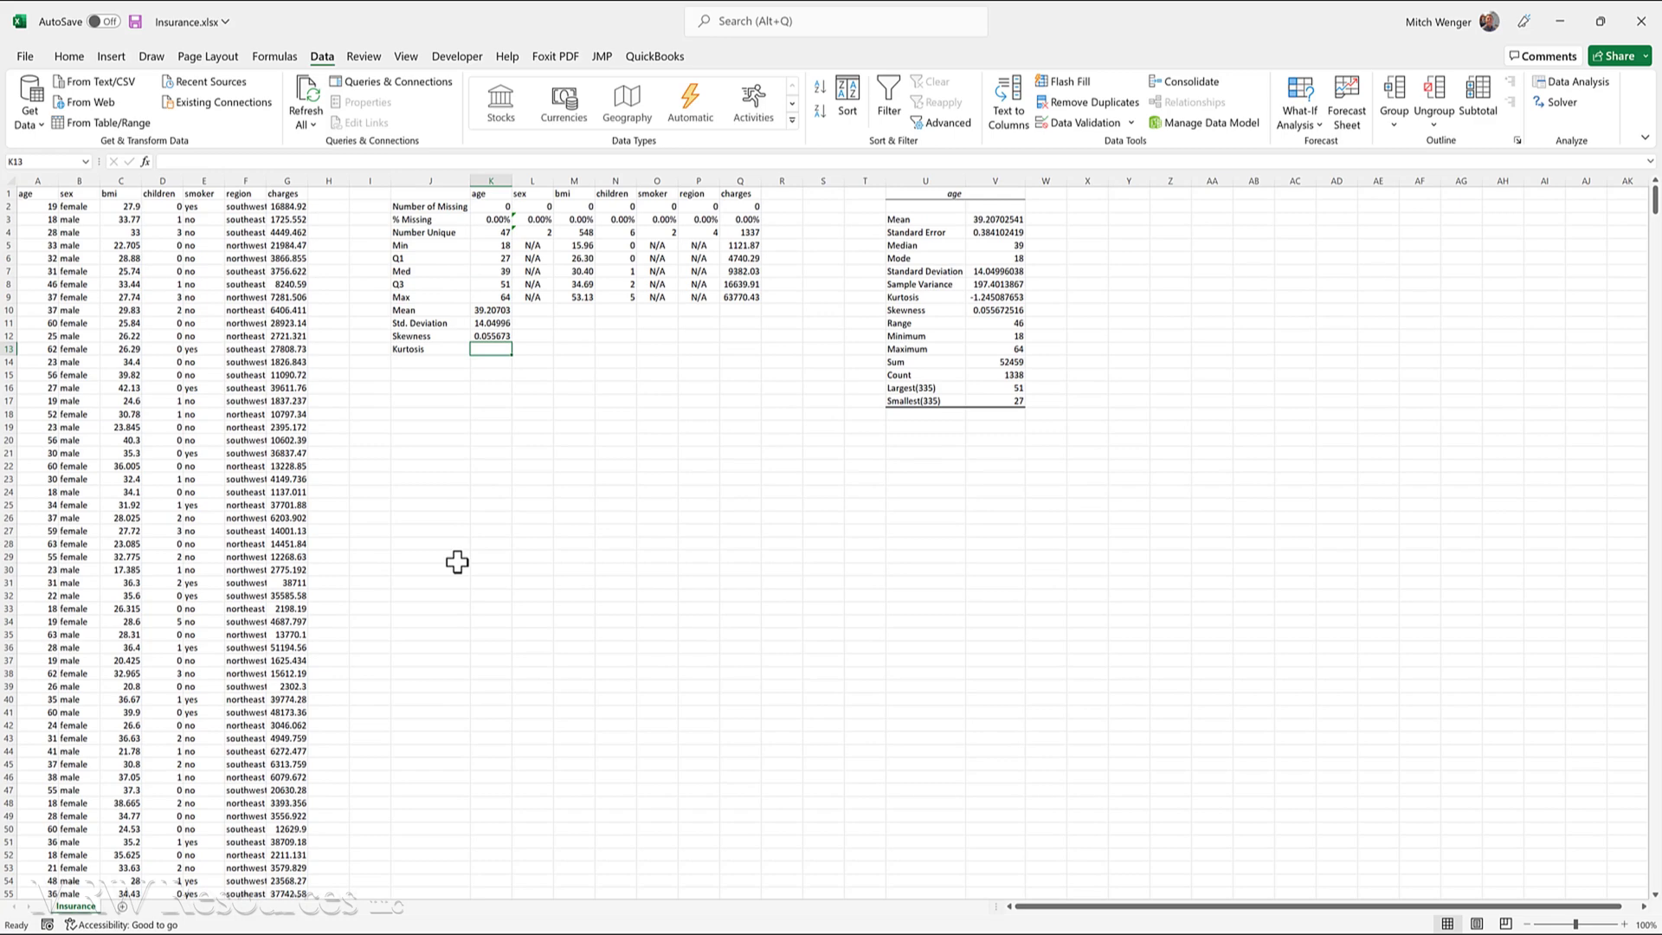
type("=kurt")
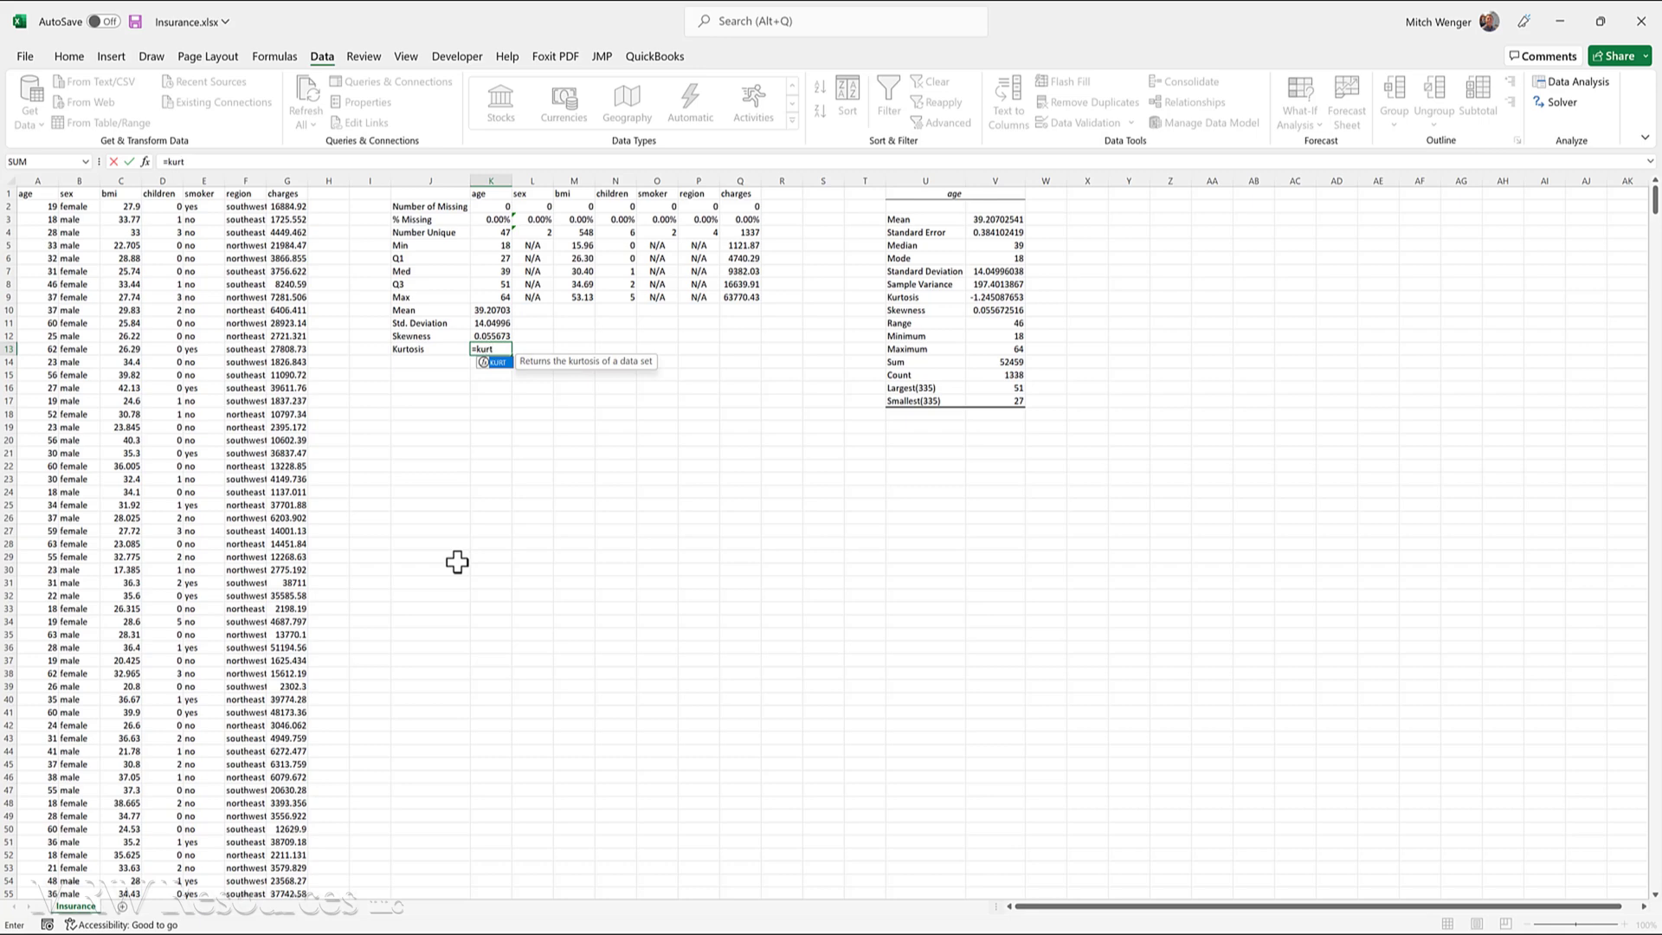
key("Tab")
key("Left")
key("ctrl+Left")
key("ctrl+Left")
key("Up")
key("Up")
key("Up")
key("Up")
key("Up")
key("Up")
key("Up")
key("Up")
key("Up")
key("Up")
key("Up")
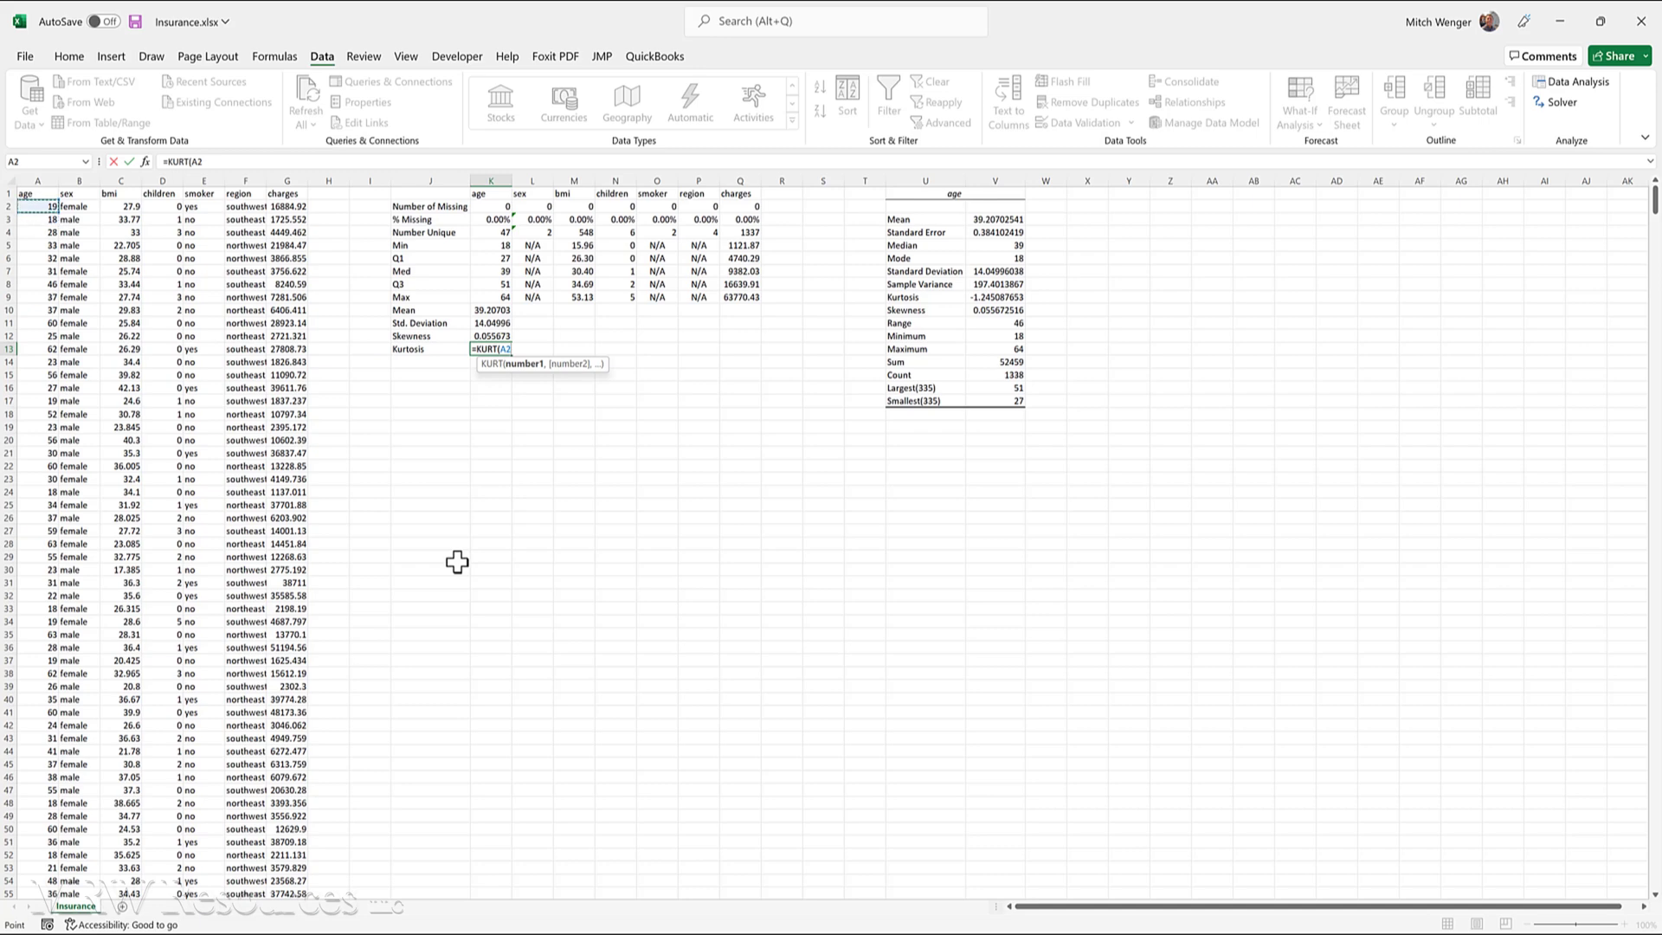
key("ctrl+shift+Down")
key("Return")
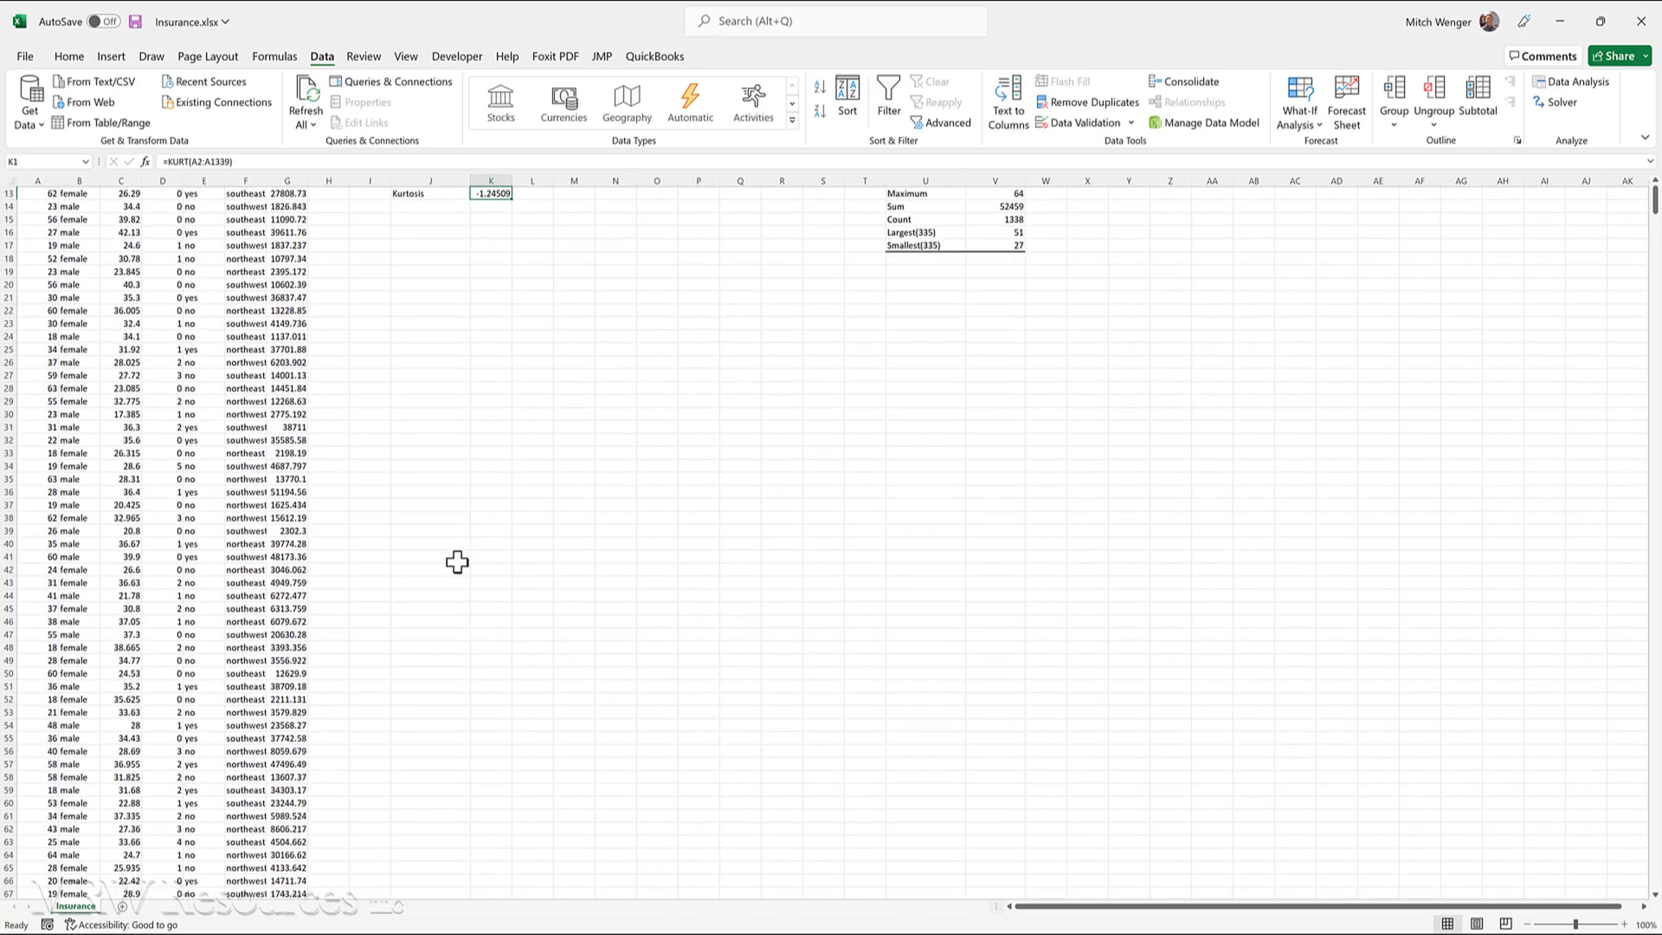
scroll(457, 563, "up", 2)
key("Down")
key("Down")
key("Down")
key("Down")
key("Down")
key("Down")
key("Down")
key("Down")
key("Down")
key("Down")
key("Down")
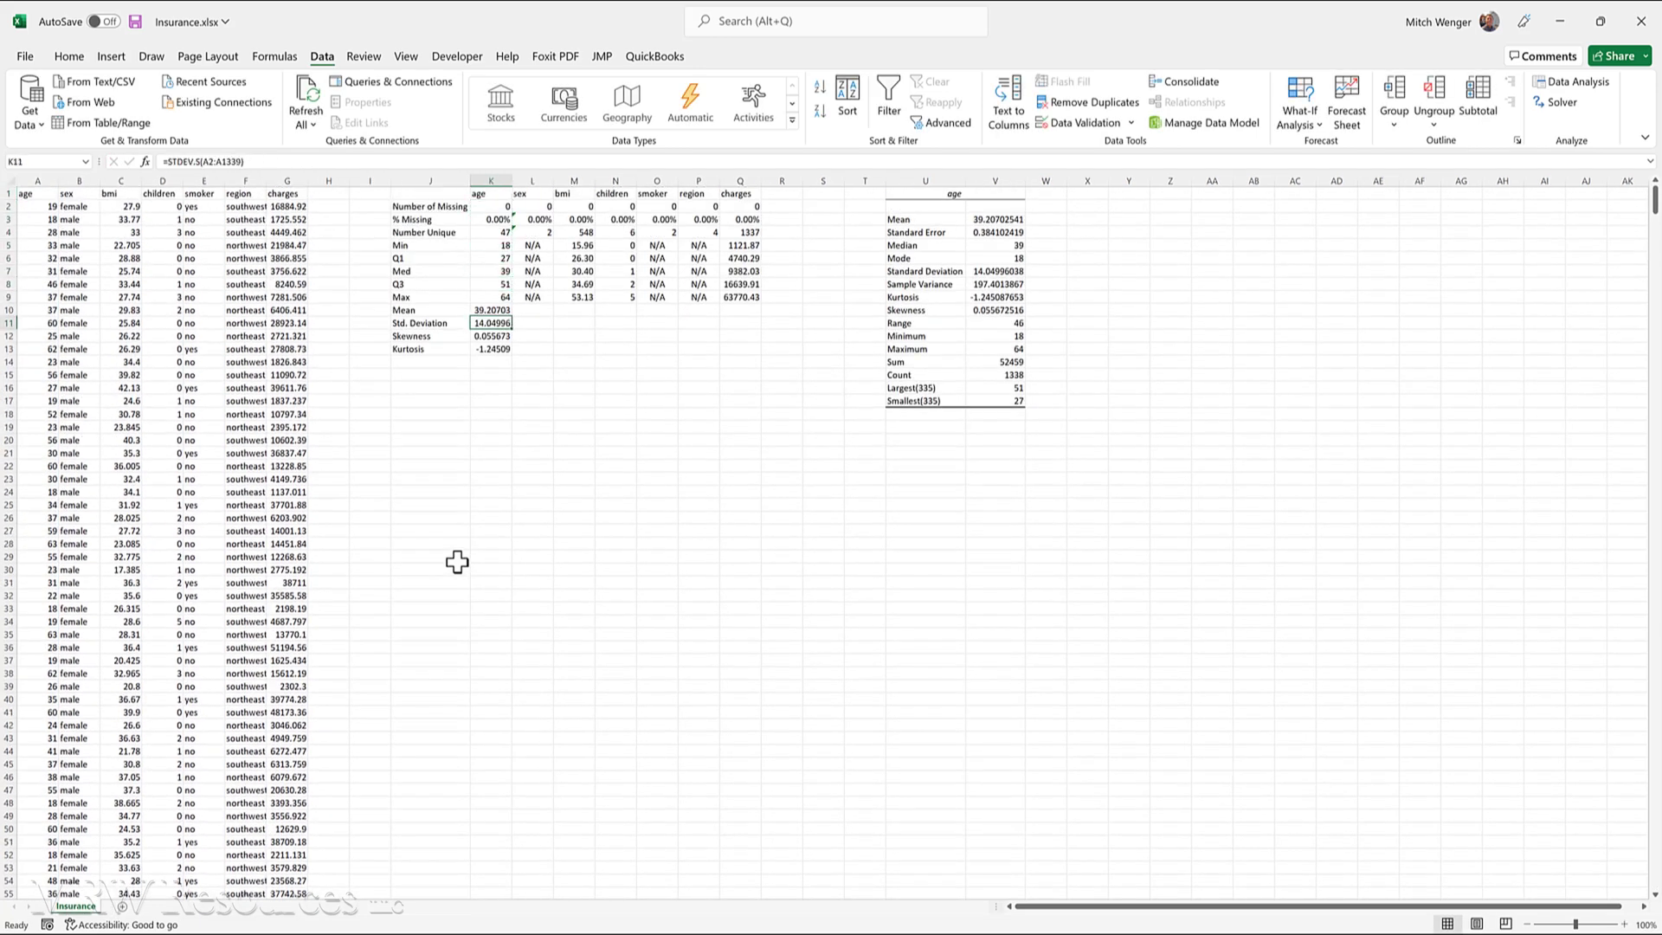
key("Down")
key("Down")
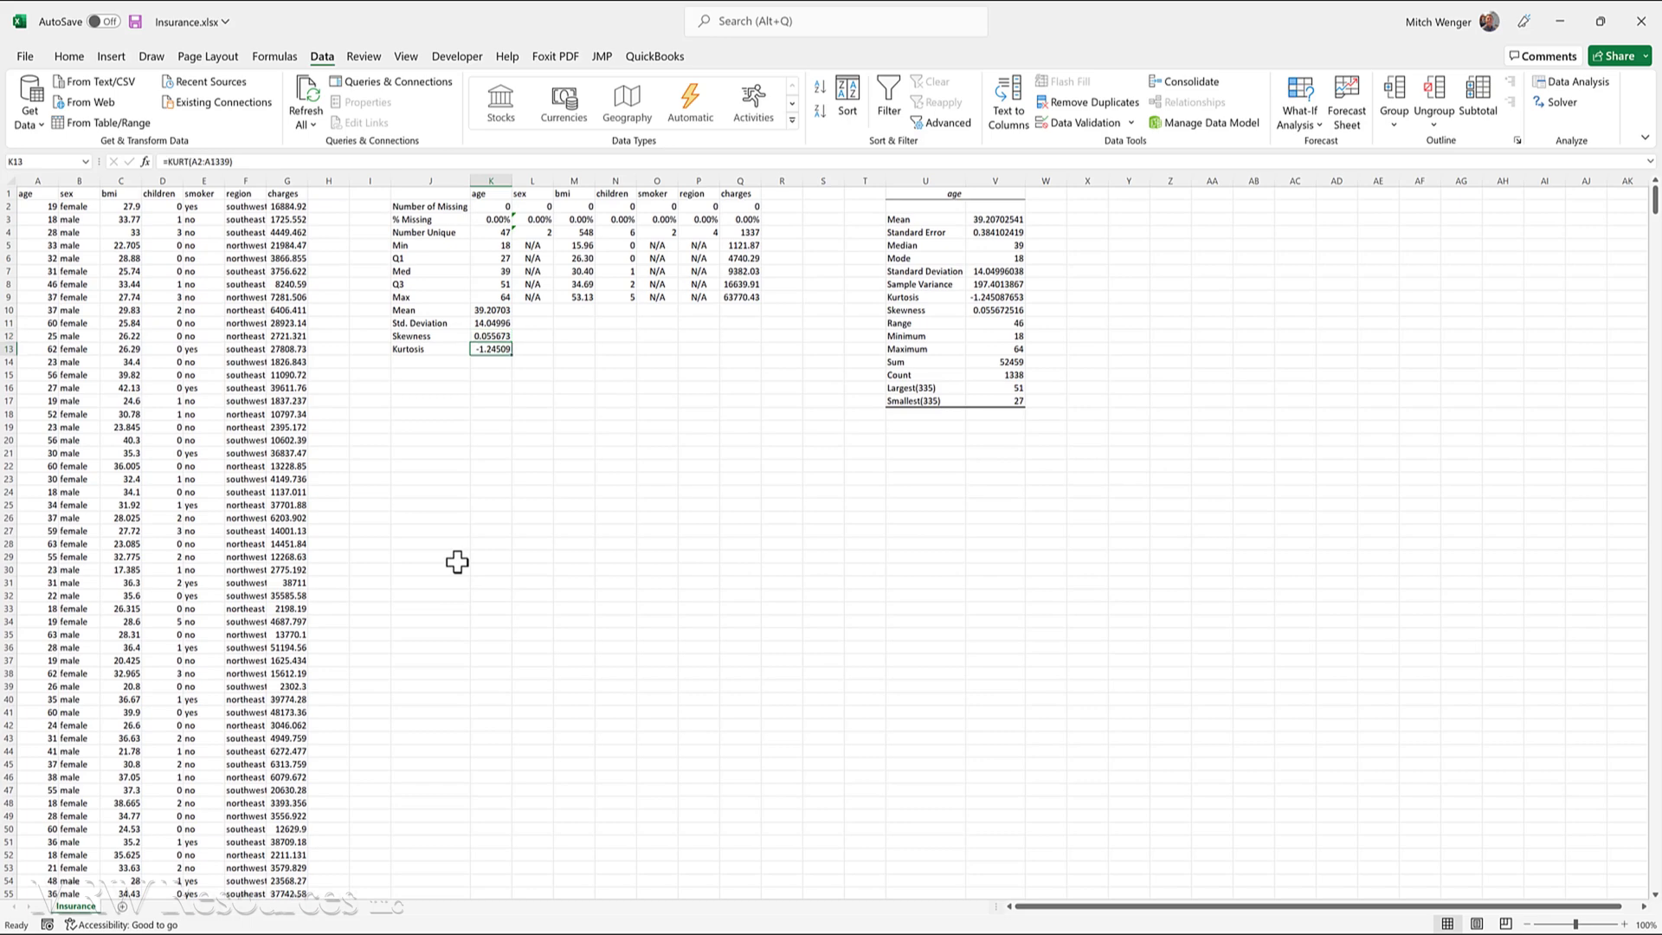
Format the age Mean through Kurtosis values in K10:K13 as numbers with two decimals
key("Up")
key("Up")
key("Up")
key("shift+Down")
key("shift+Down")
key("shift+Down")
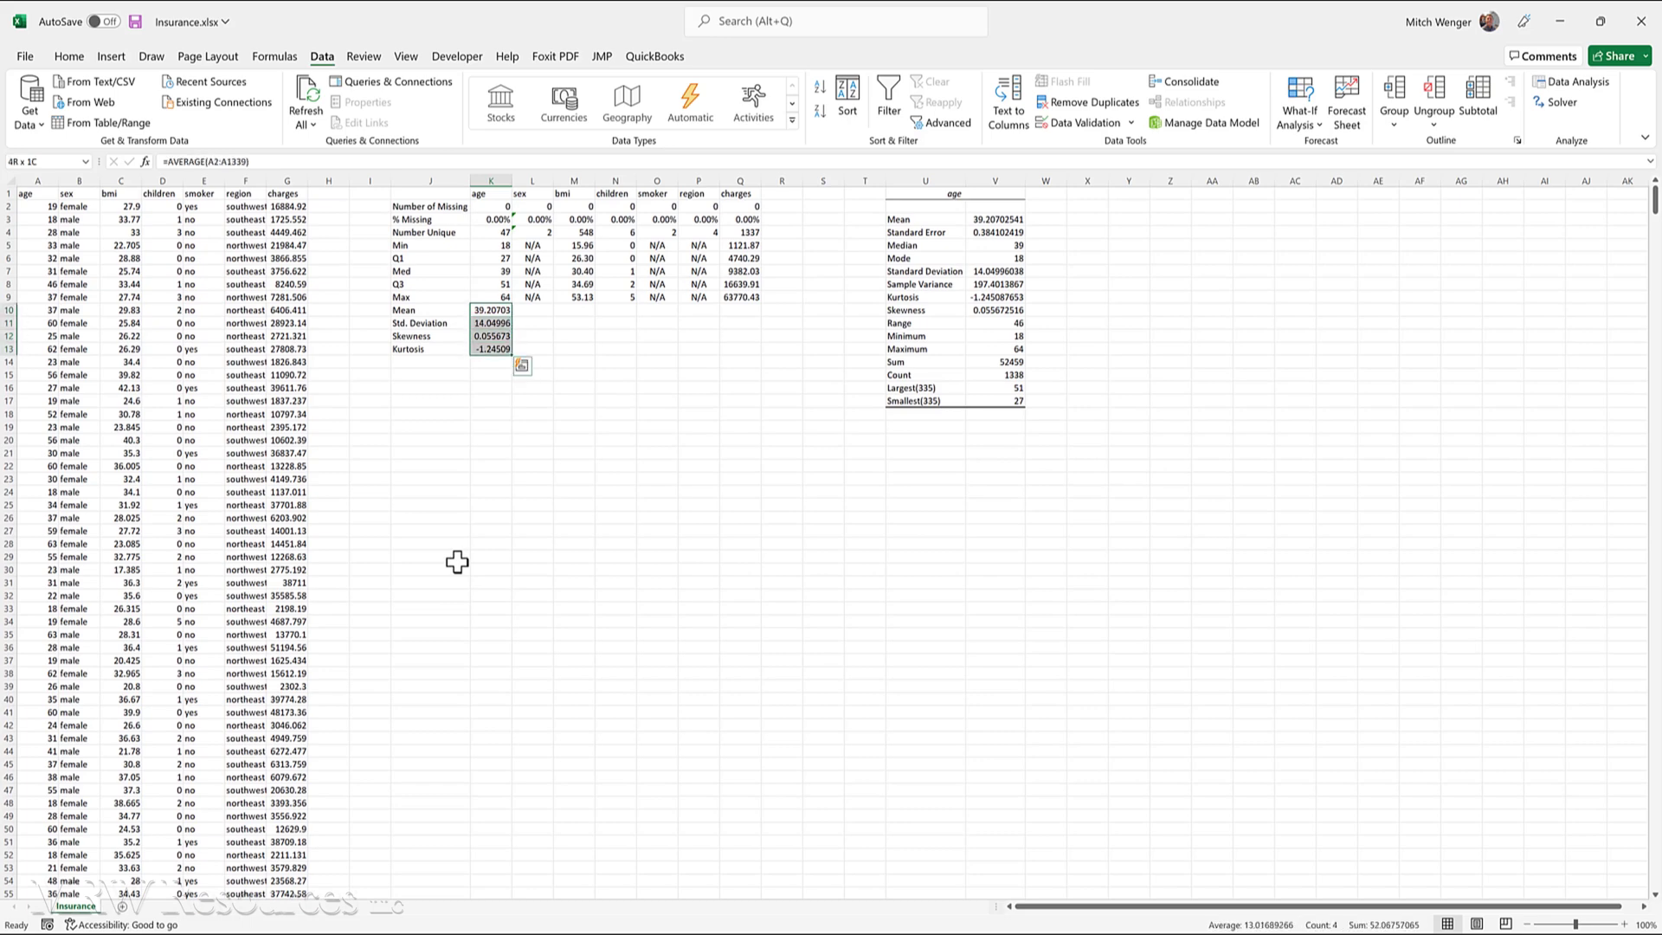
left_click(69, 57)
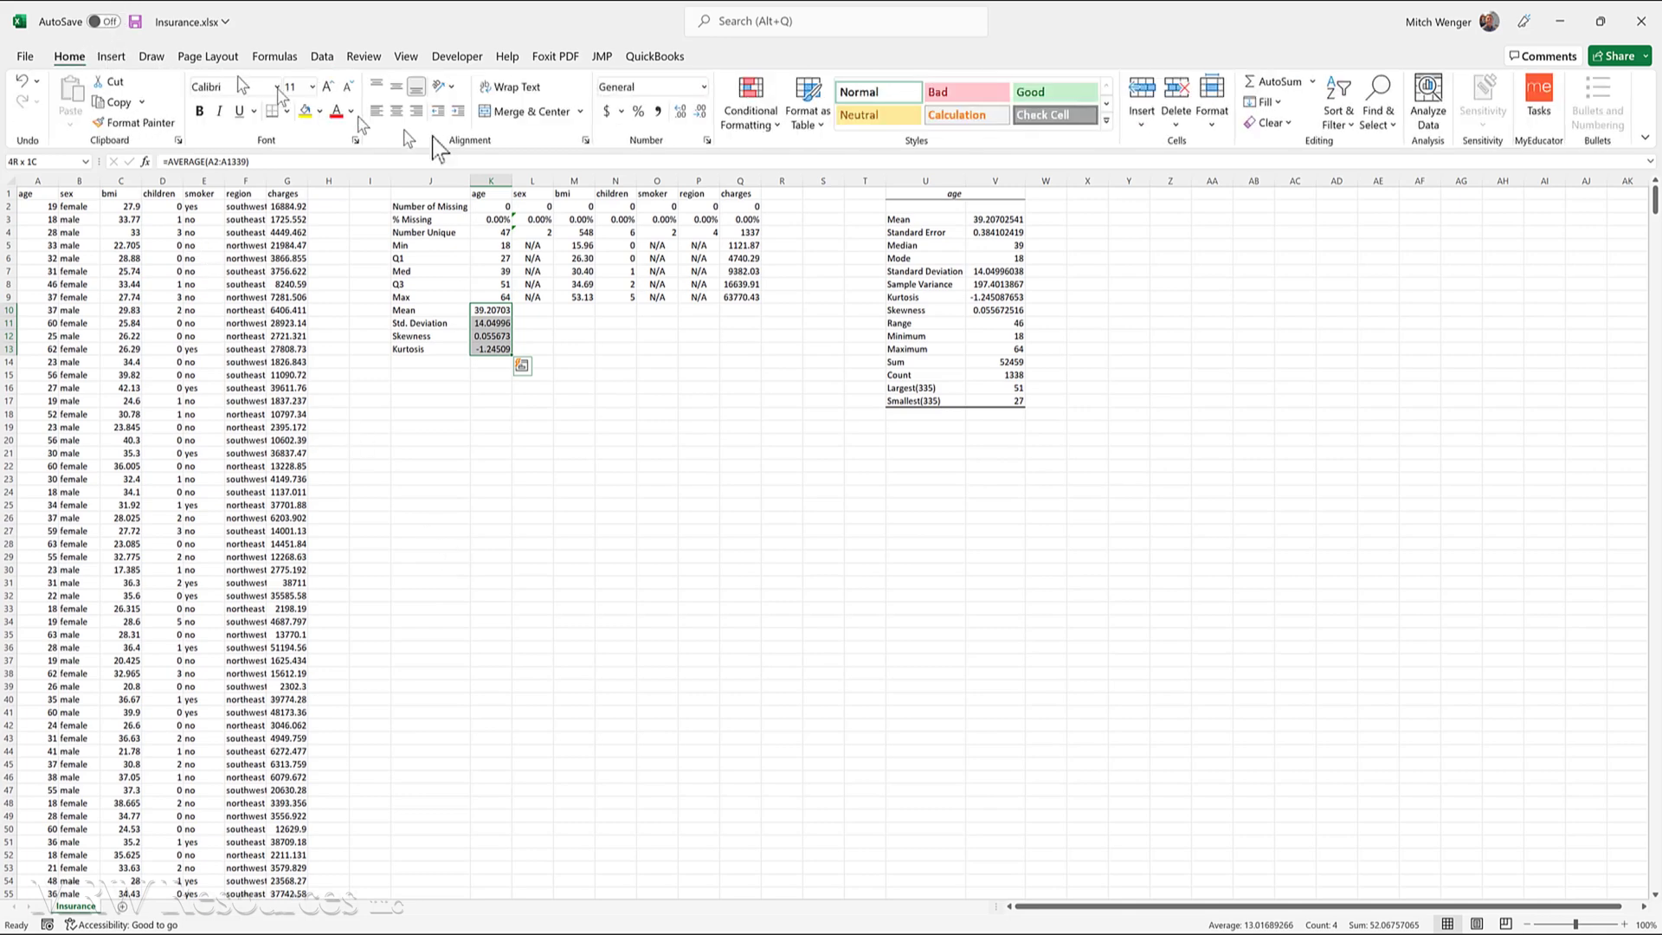
left_click(681, 112)
left_click(698, 114)
left_click(698, 115)
left_click(698, 114)
left_click(696, 116)
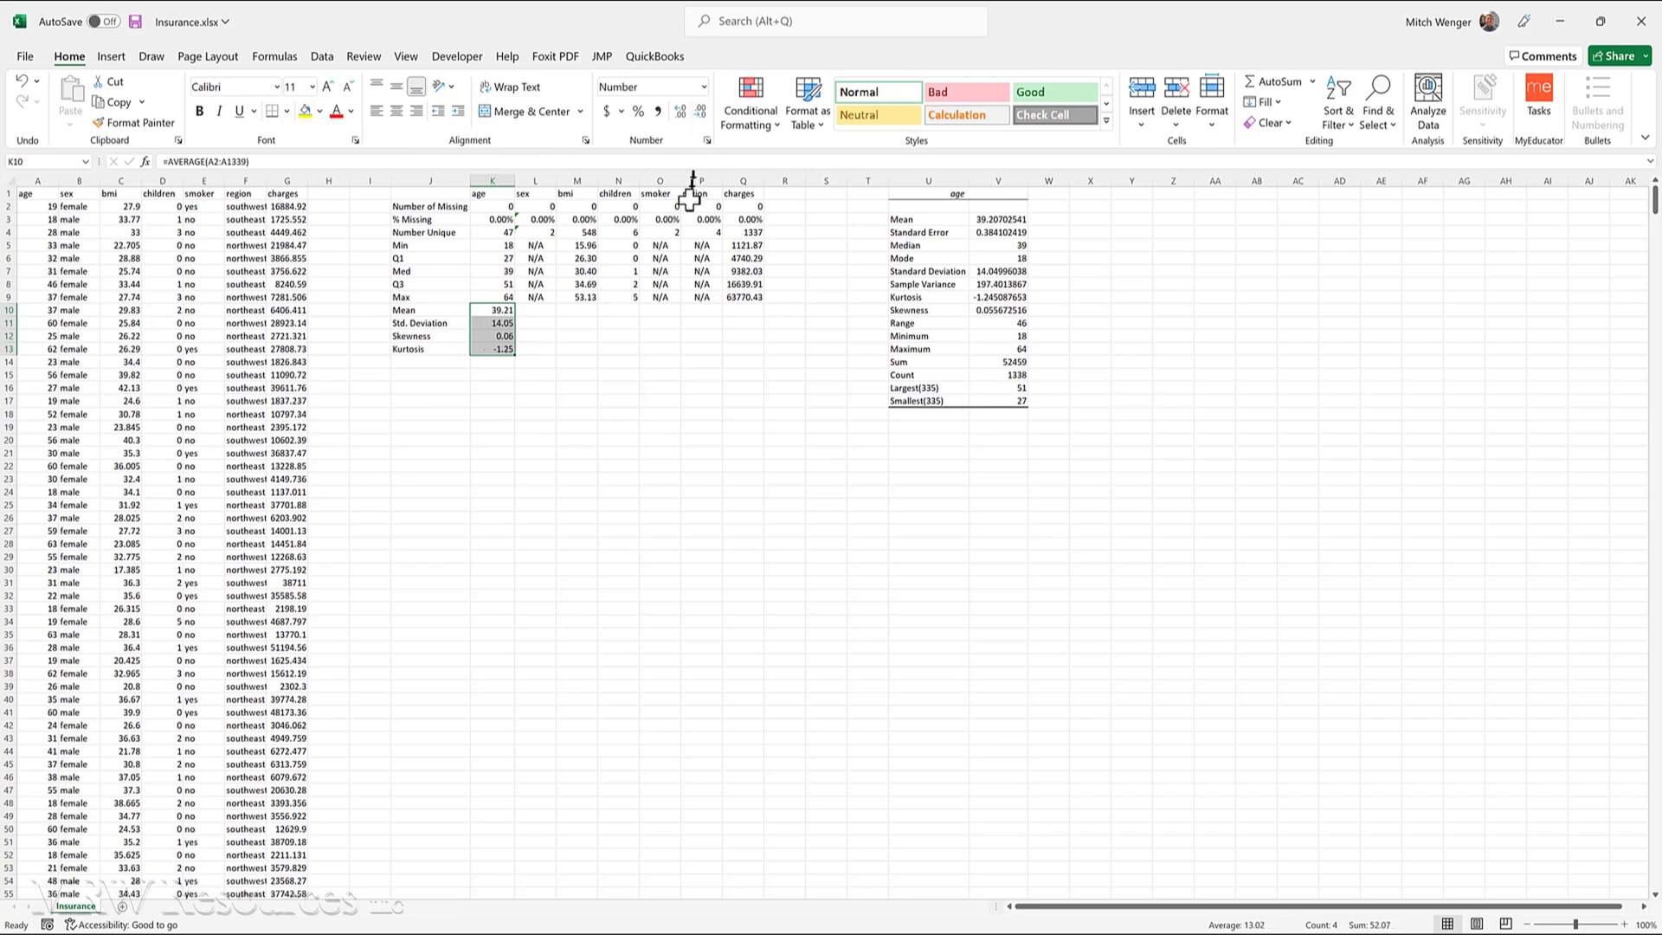
Copy the four statistic formulas into the bmi, children and charges columns
key("Left")
key("Right")
key("shift+Down")
key("shift+Down")
key("shift+Down")
key("ctrl+c")
key("Right")
key("Right")
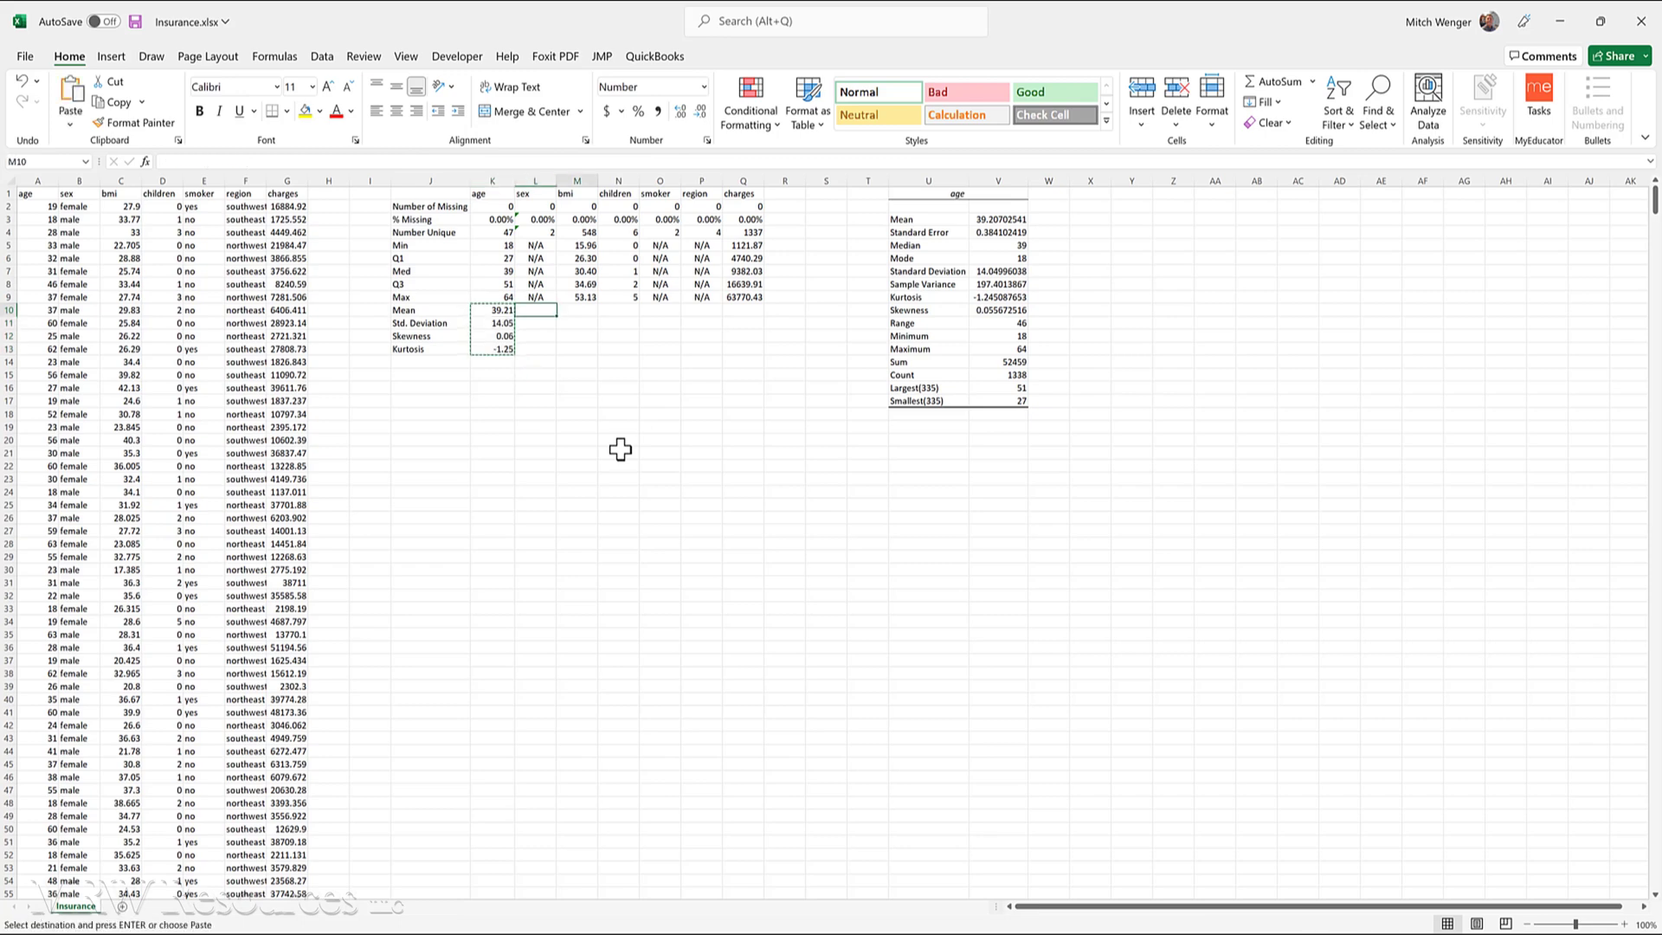
key("ctrl+v")
key("Right")
key("Right")
key("Right")
key("Left")
key("Left")
key("ctrl+v")
key("Right")
key("Right")
key("Right")
key("Down")
key("Up")
key("ctrl+v")
Fill the sex, smoker and region statistic cells with N/A
key("Left")
key("Left")
key("Up")
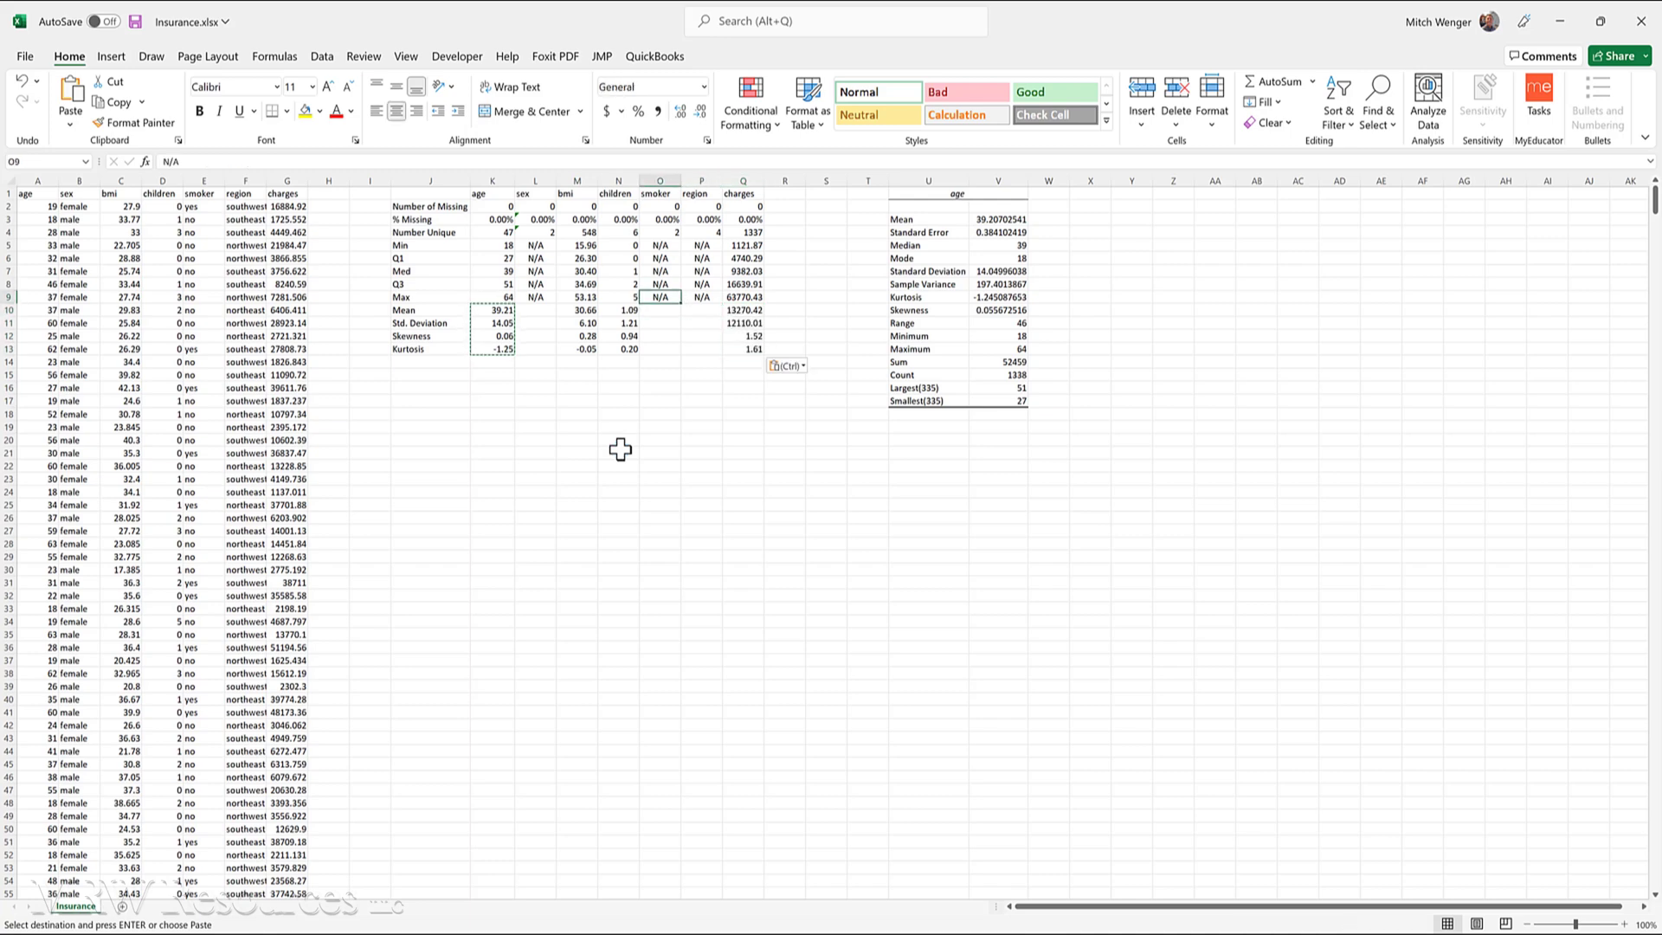
key("ctrl+c")
key("Down")
key("shift+Right")
key("shift+Down")
key("shift+Down")
key("shift+Down")
key("ctrl+v")
key("Left")
key("Left")
key("Left")
key("ctrl+v")
key("Down")
key("shift+Down")
key("shift+Down")
key("ctrl+v")
key("Up")
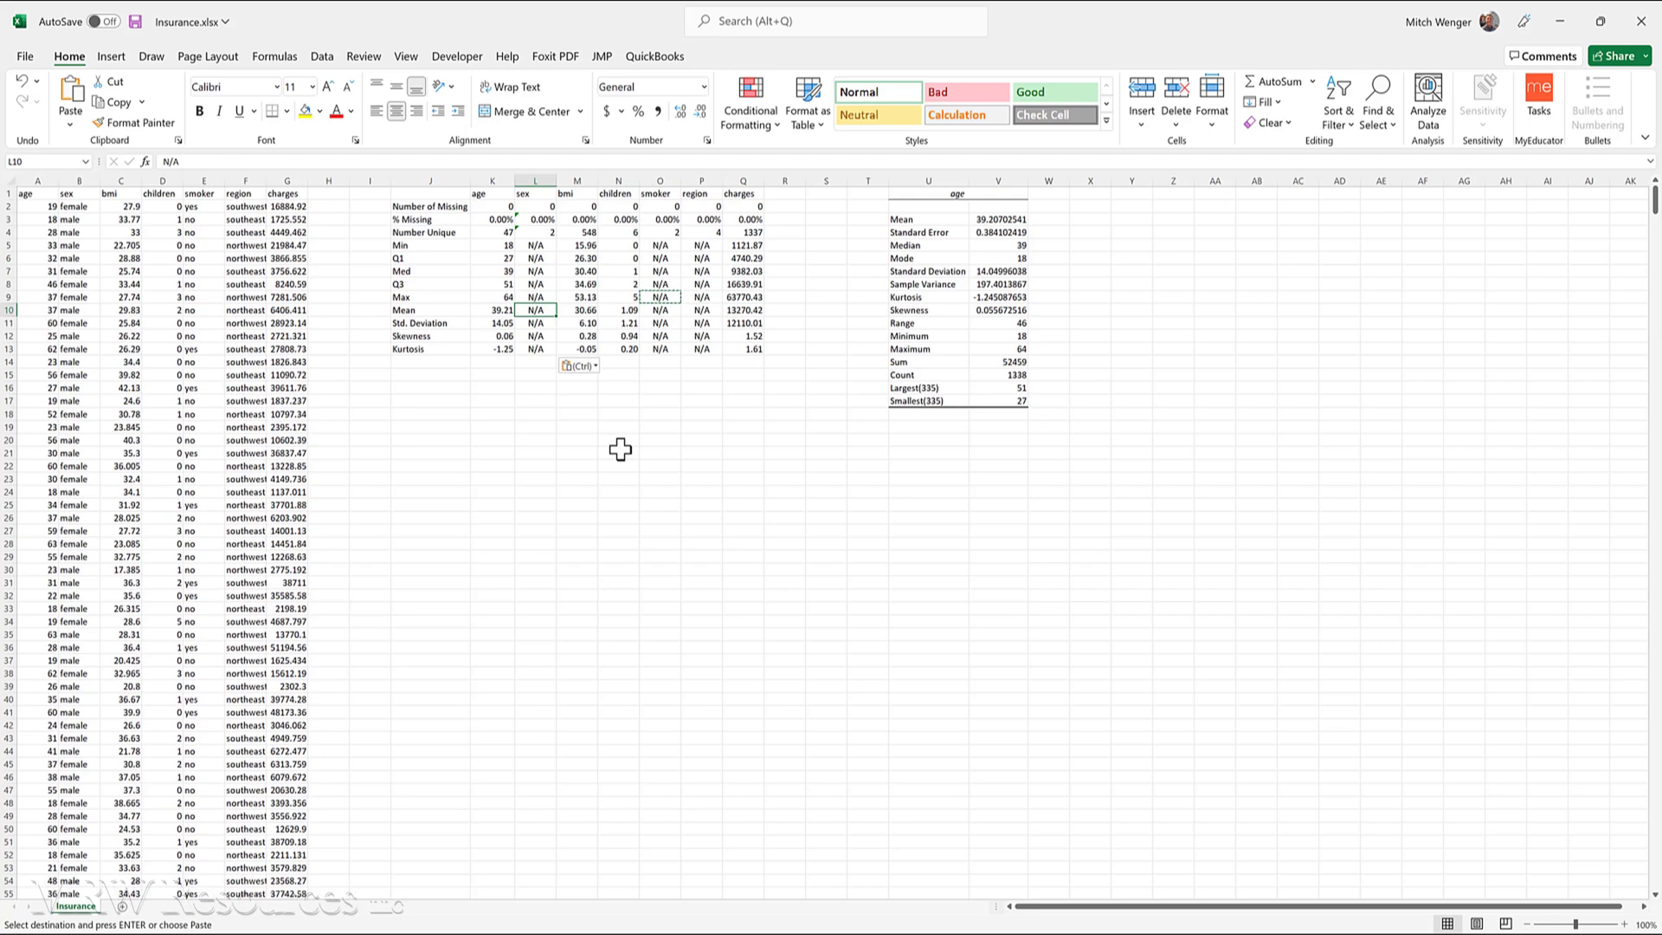
key("alt+Tab")
key("alt+Tab")
key("alt+Tab")
key("alt+Tab")
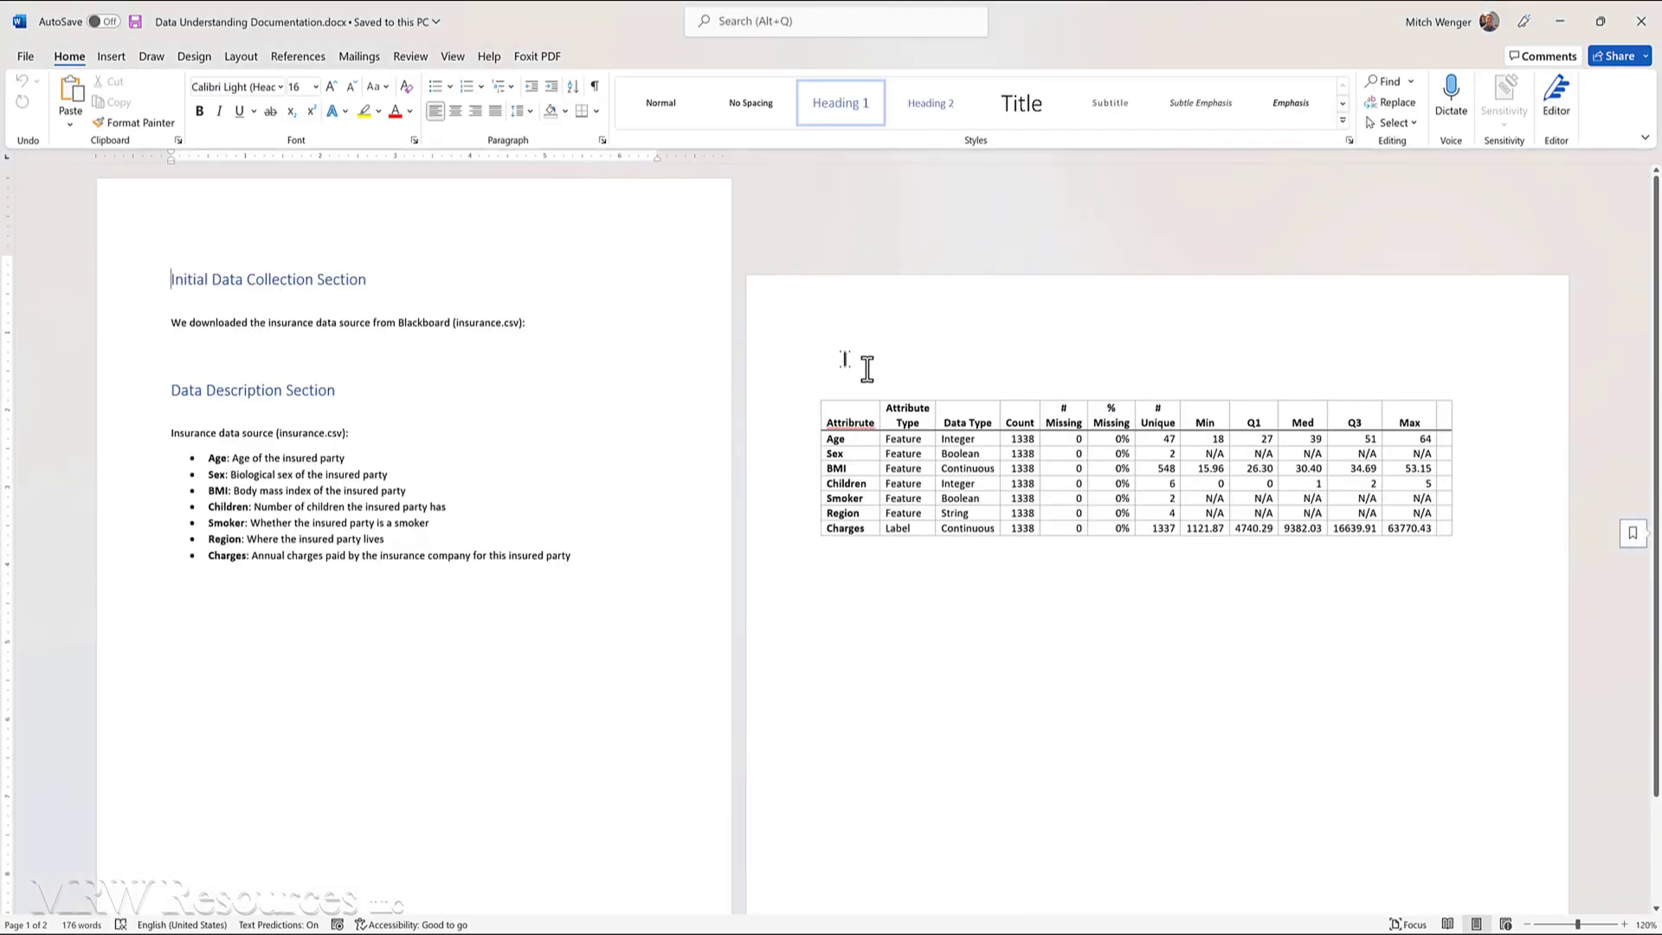
Add a Mean header at the end of the Word table plus three new columns to its right
left_click(1444, 408)
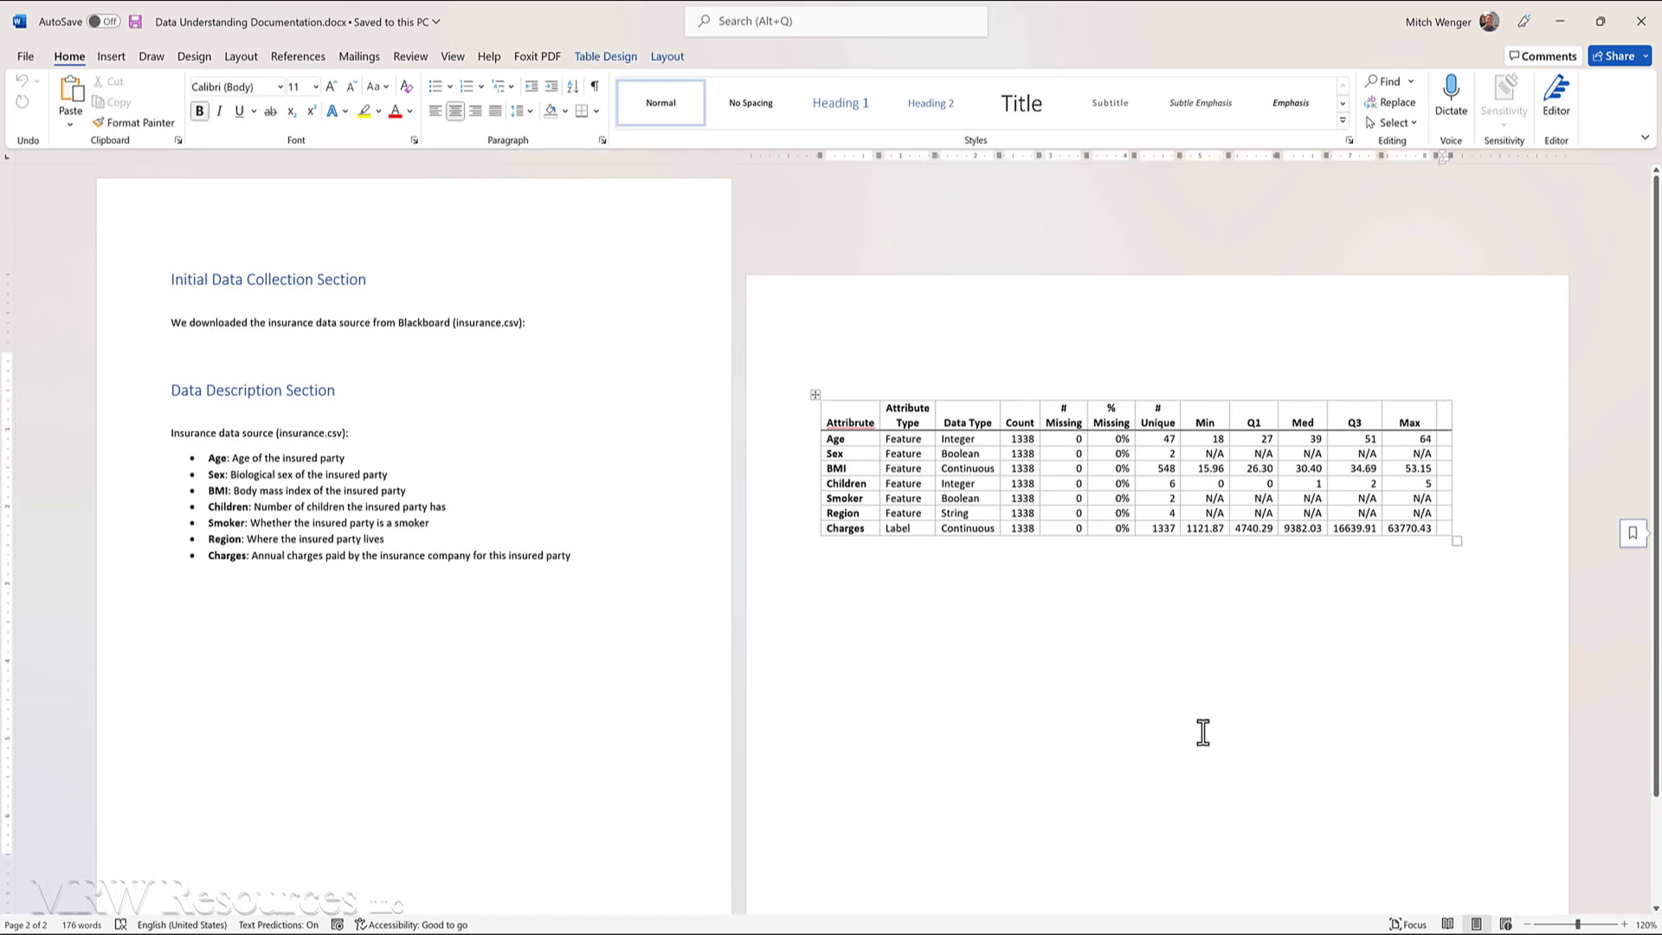
type("Mean")
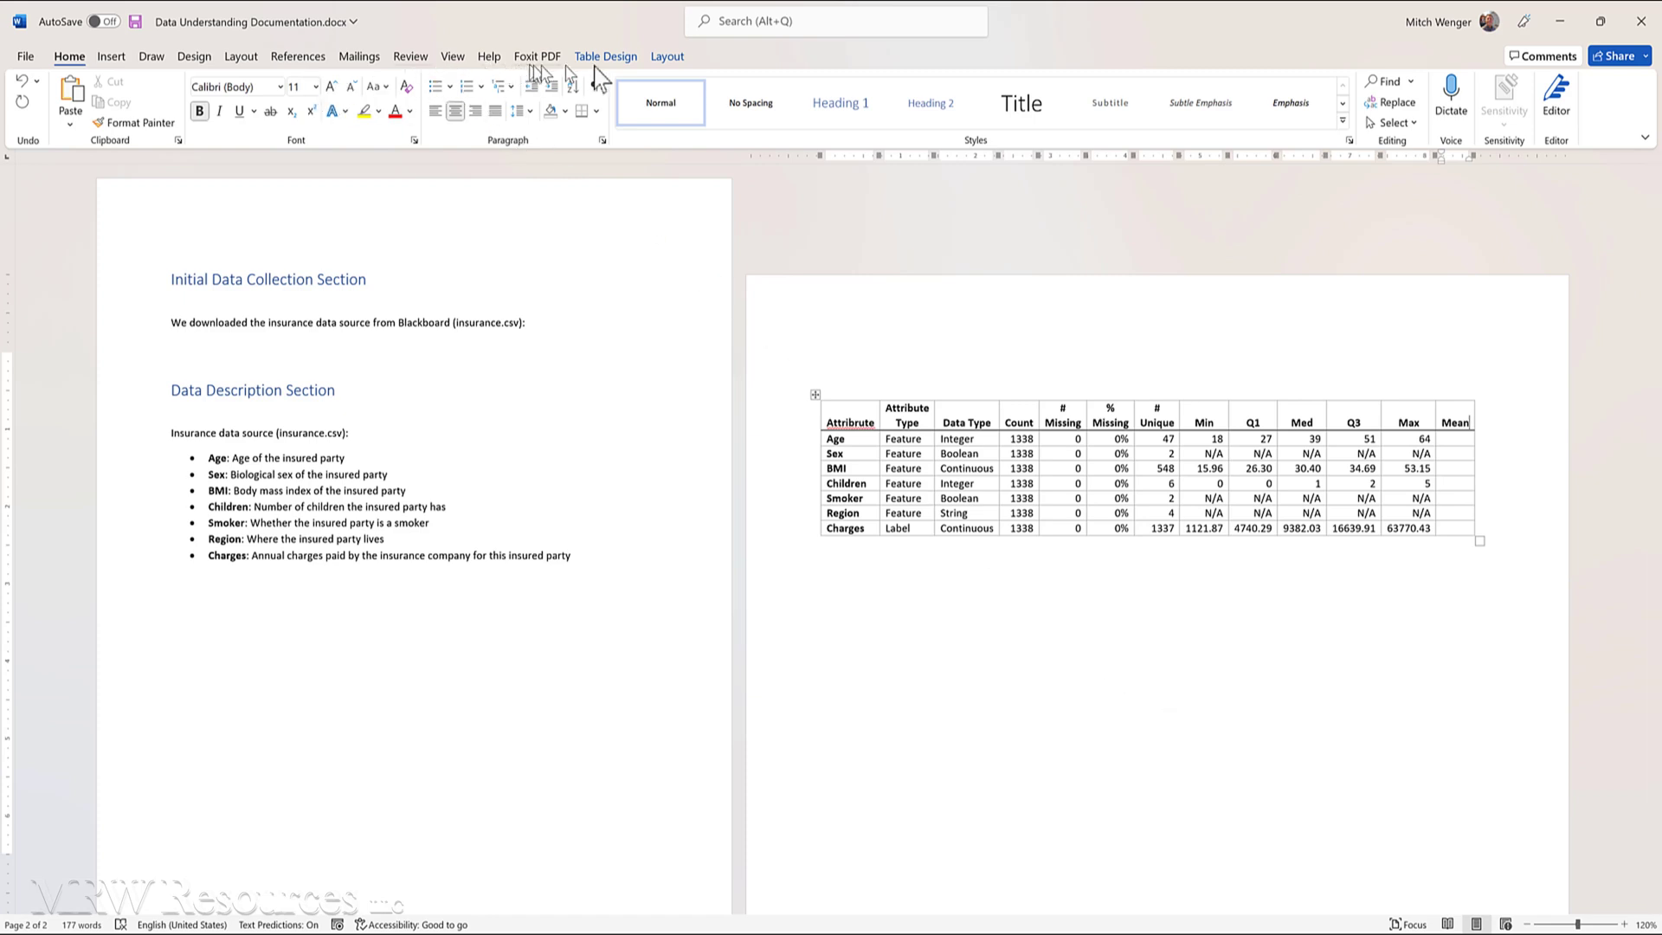
left_click(670, 59)
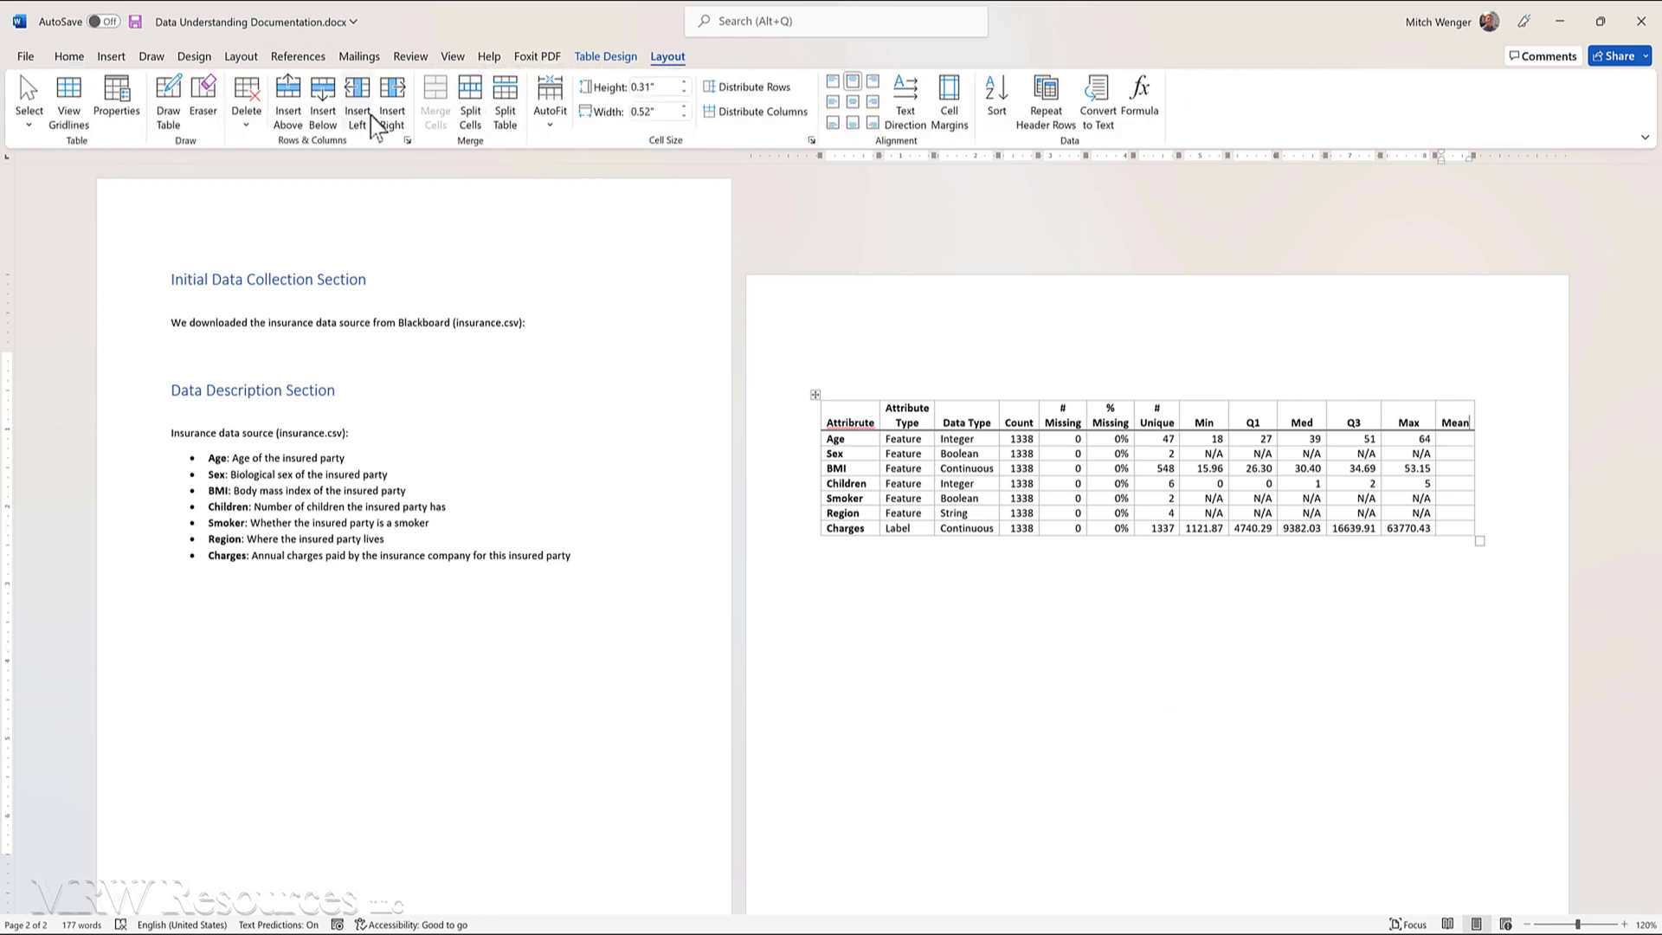
left_click(391, 97)
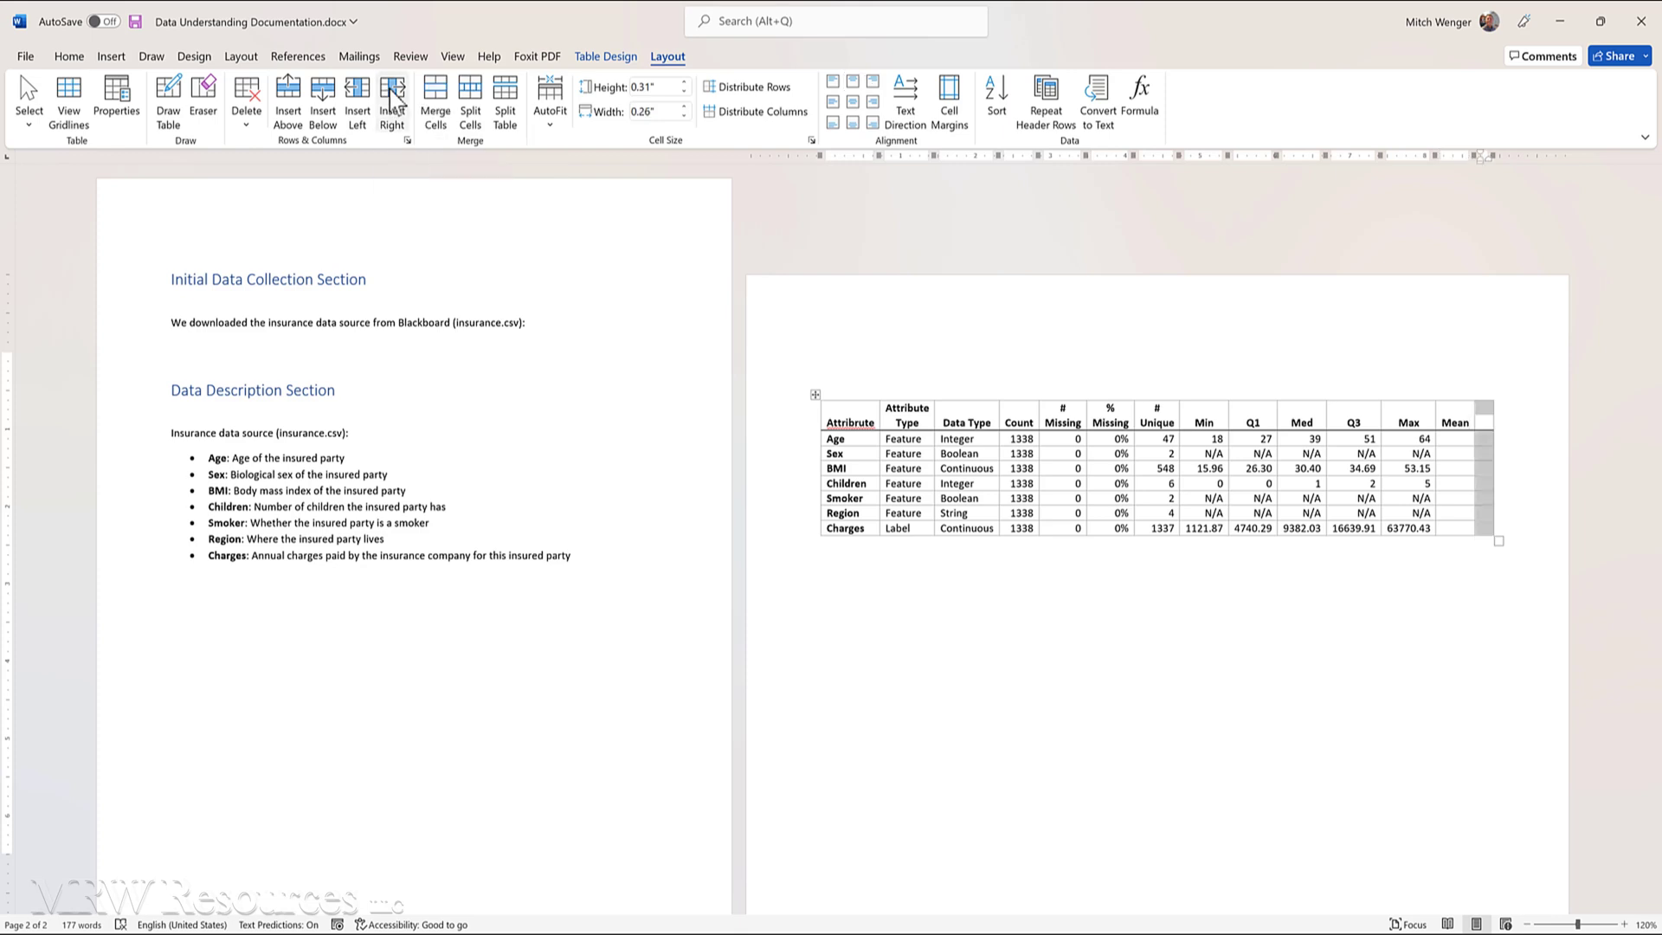
left_click(392, 97)
left_click(391, 97)
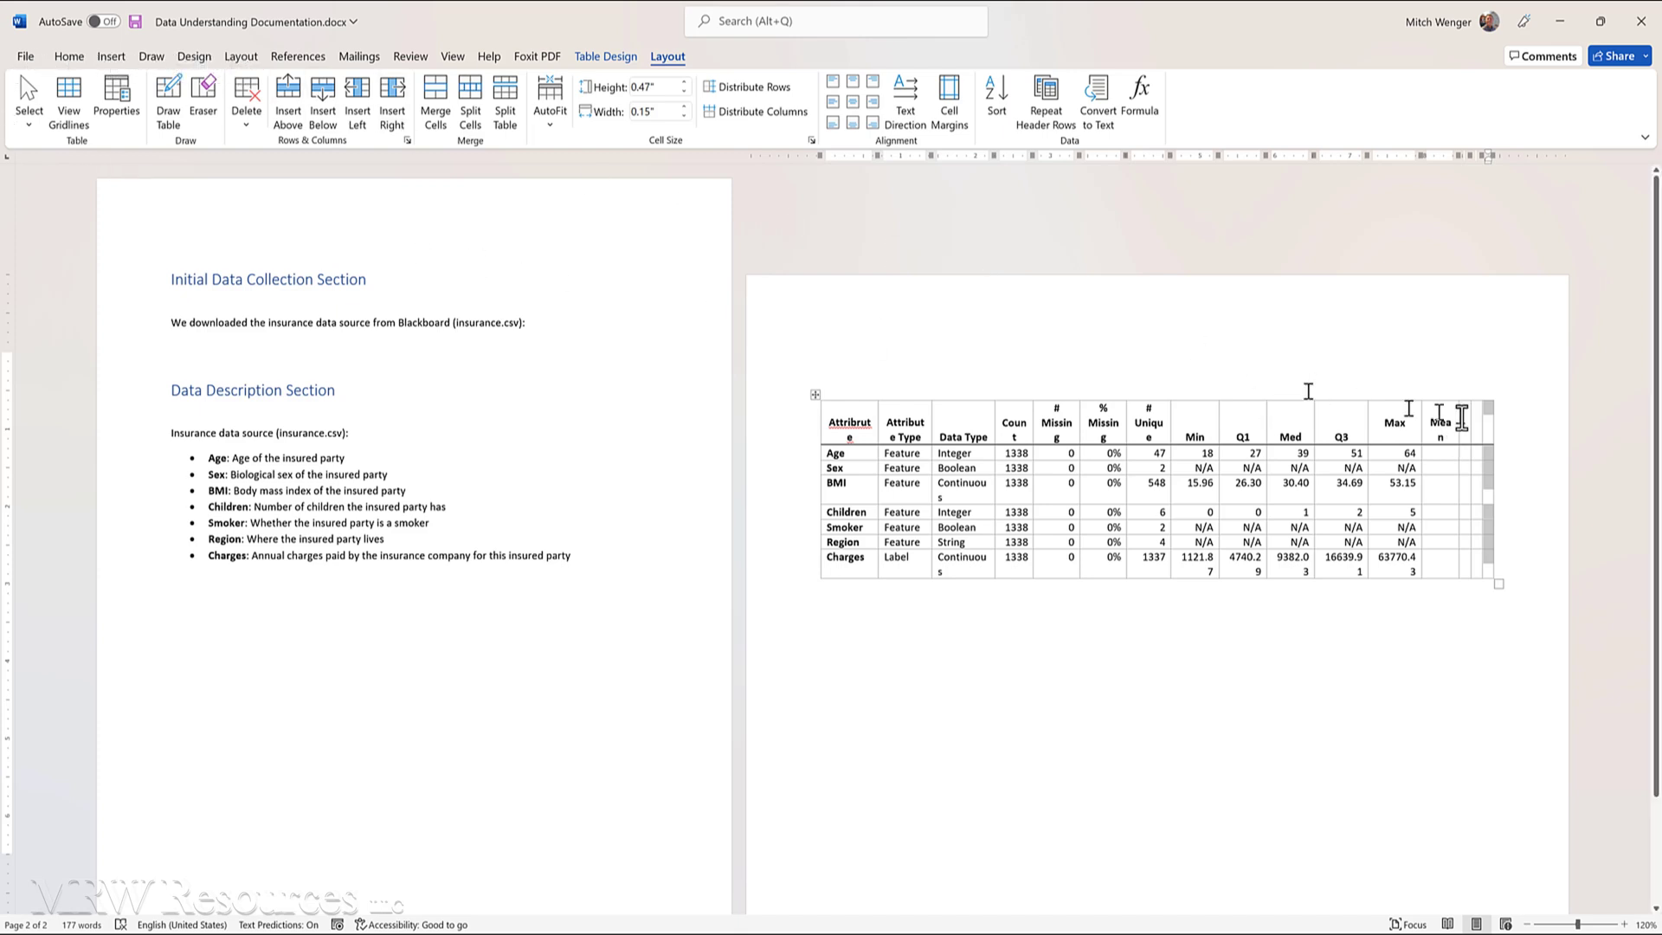
Label the new header cells Std Dev, Skew and Kurt
left_click(1472, 424)
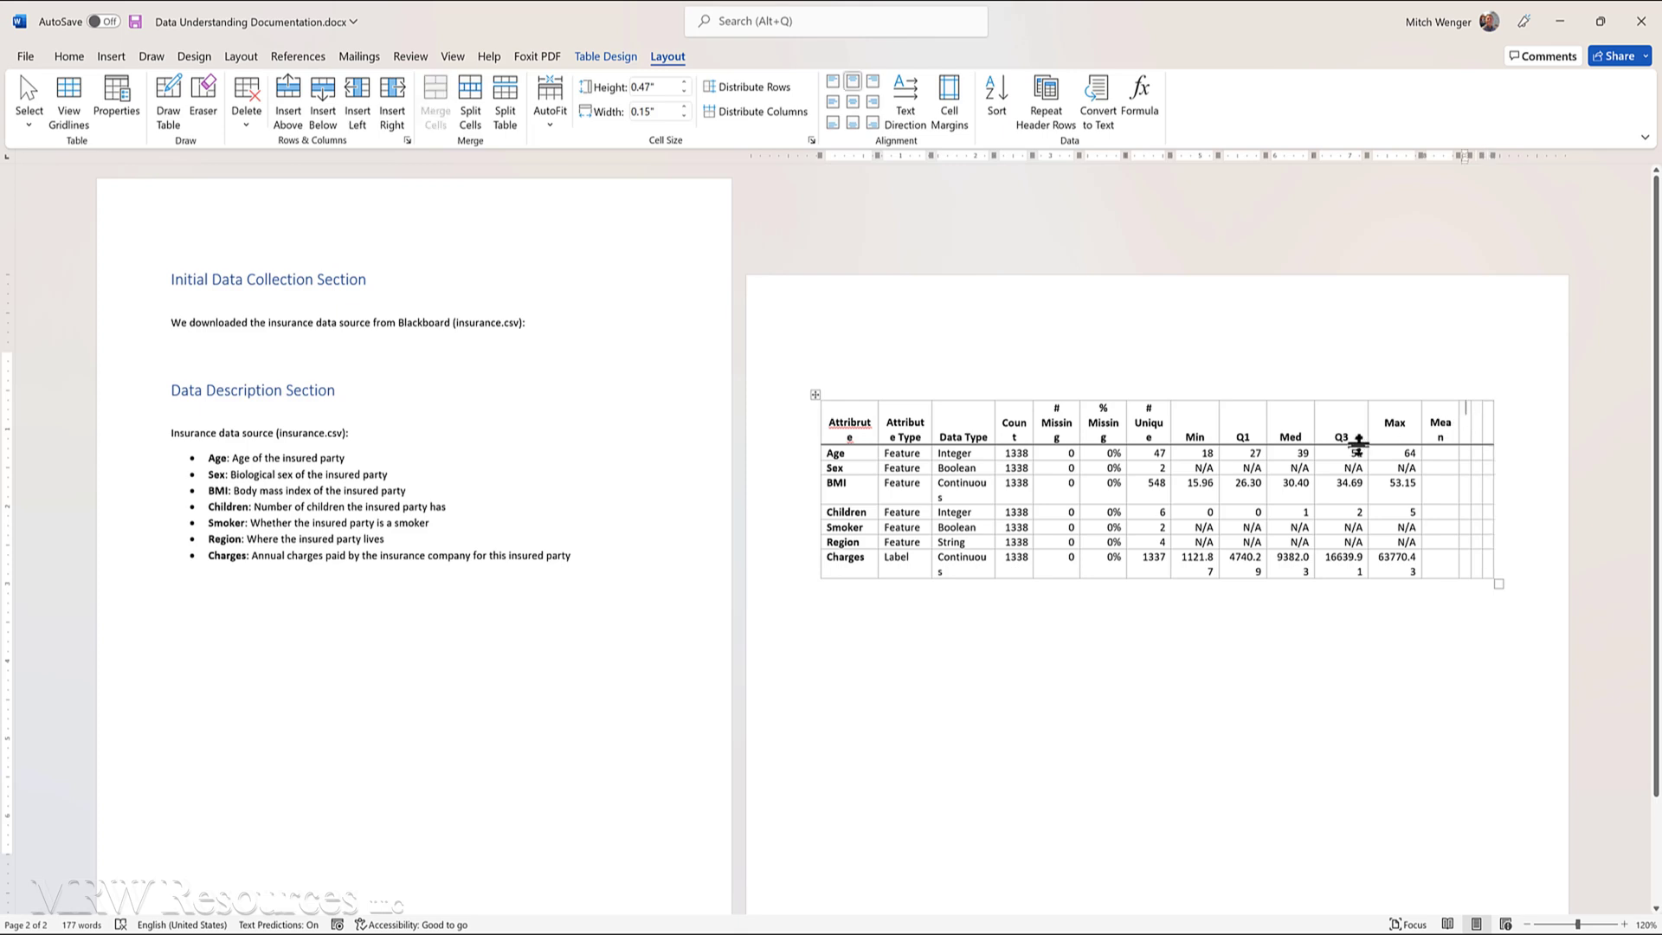
type("Std")
key("Return")
key("BackSpace")
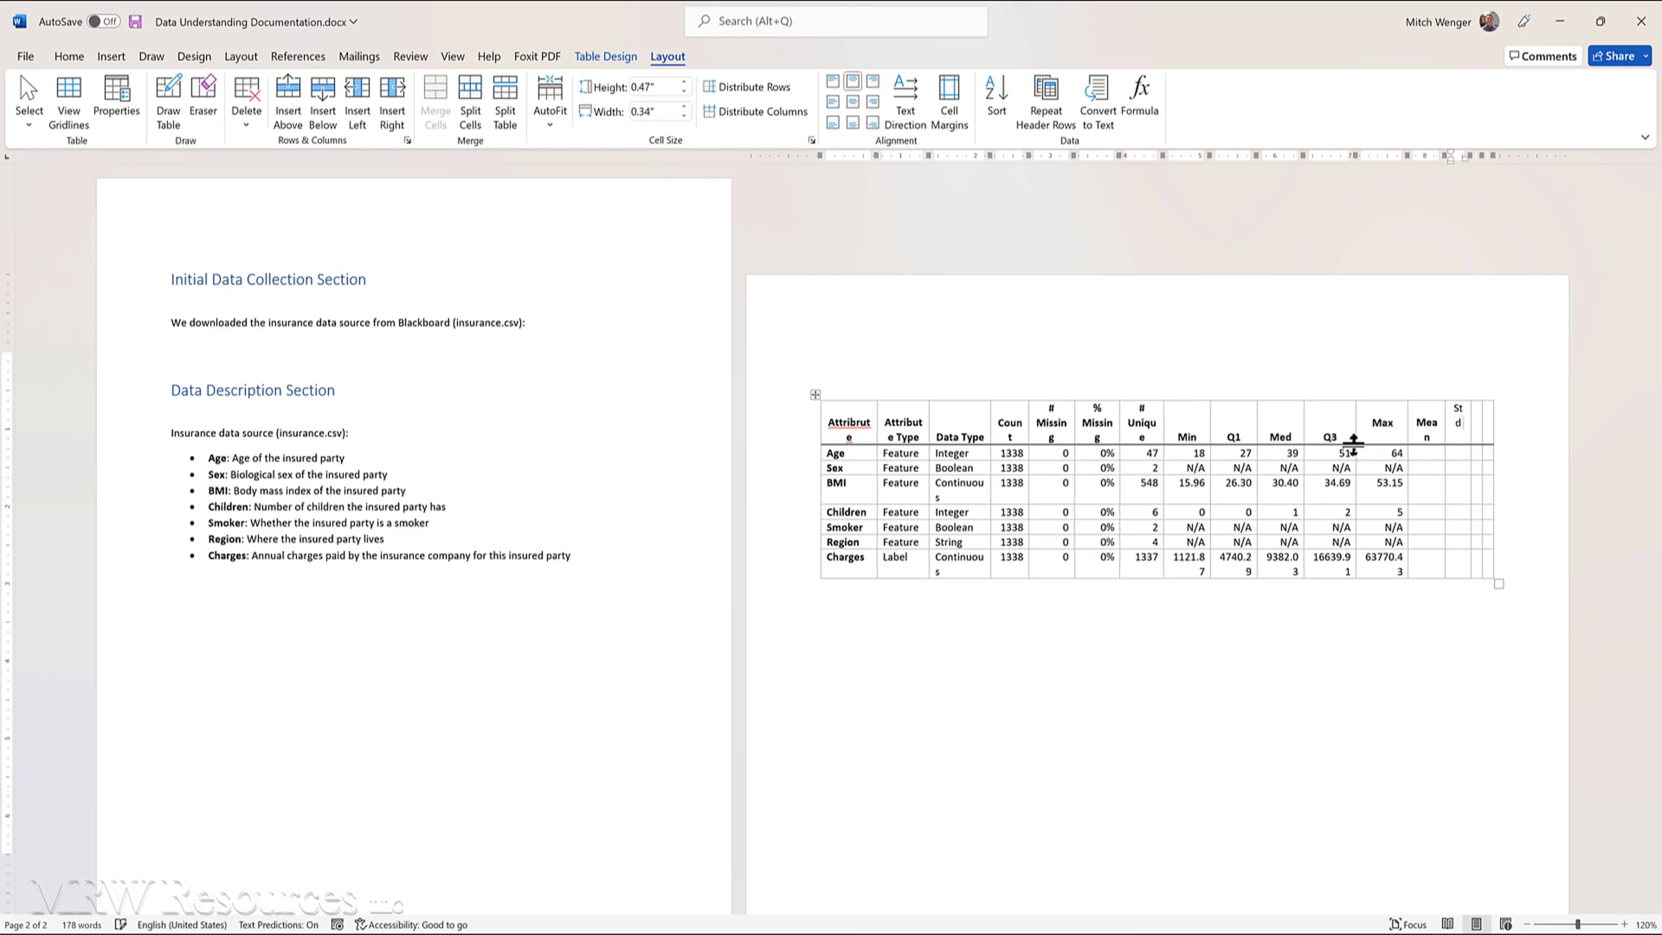
type("Dev")
key("Tab")
type("Ske")
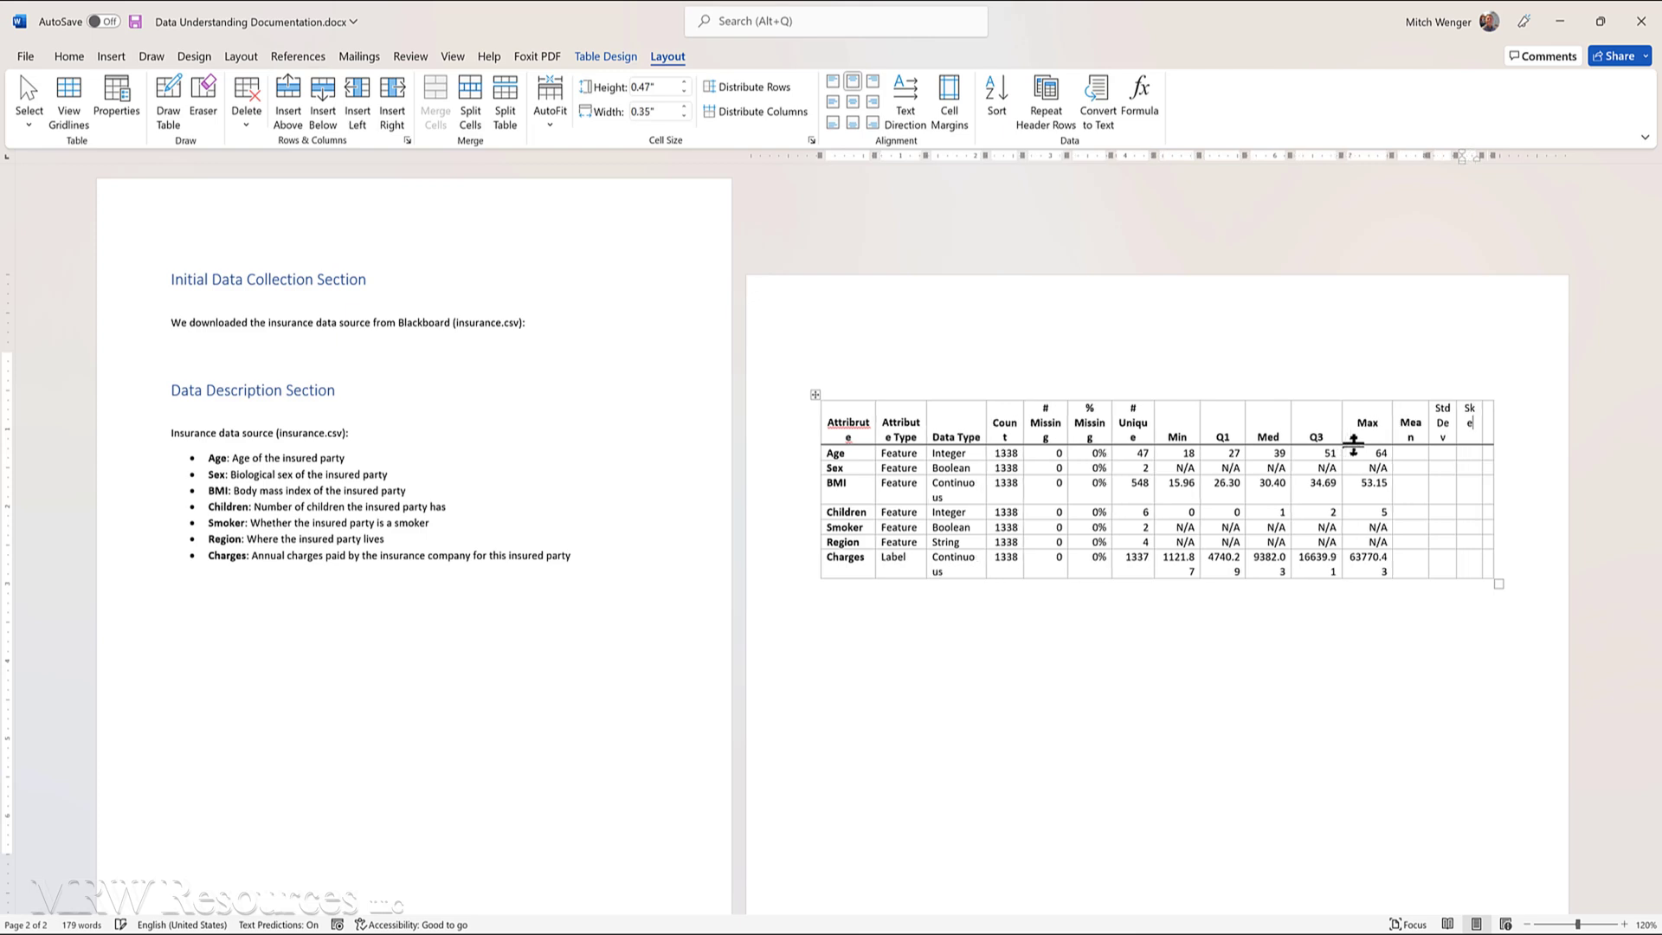
type("w")
key("Tab")
type("Kurt")
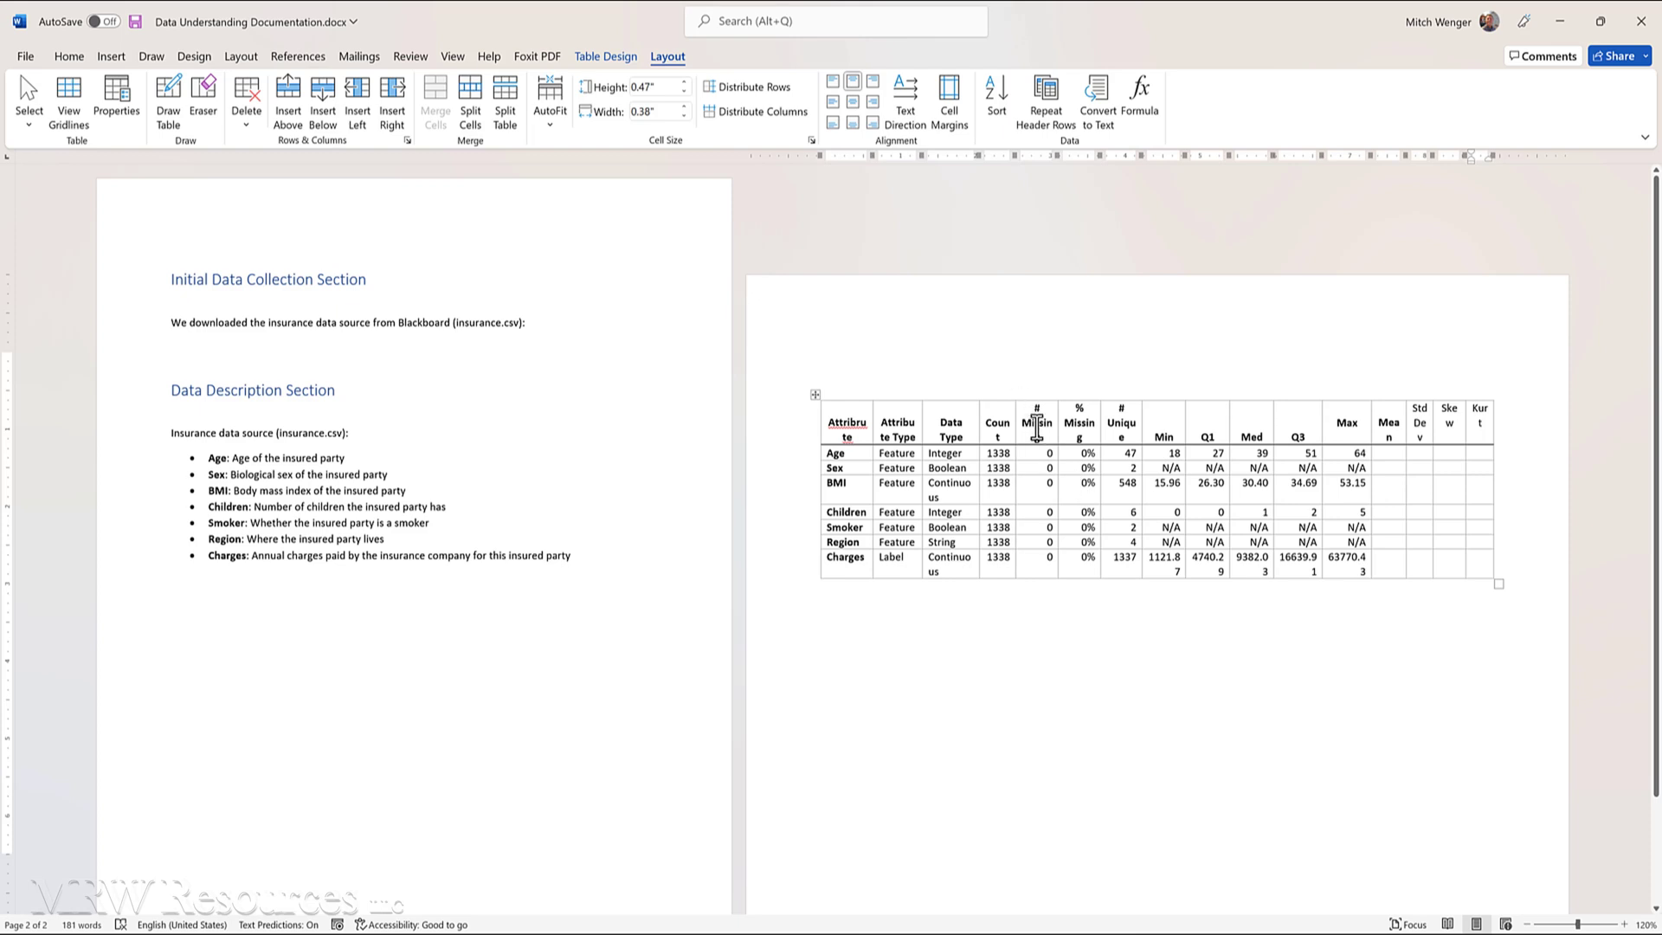
Shorten the Count, # Missing and % Missing headers to Ct, # Miss and % Miss
left_click(1036, 424)
left_click(988, 422)
key("Delete")
key("Delete")
key("Delete")
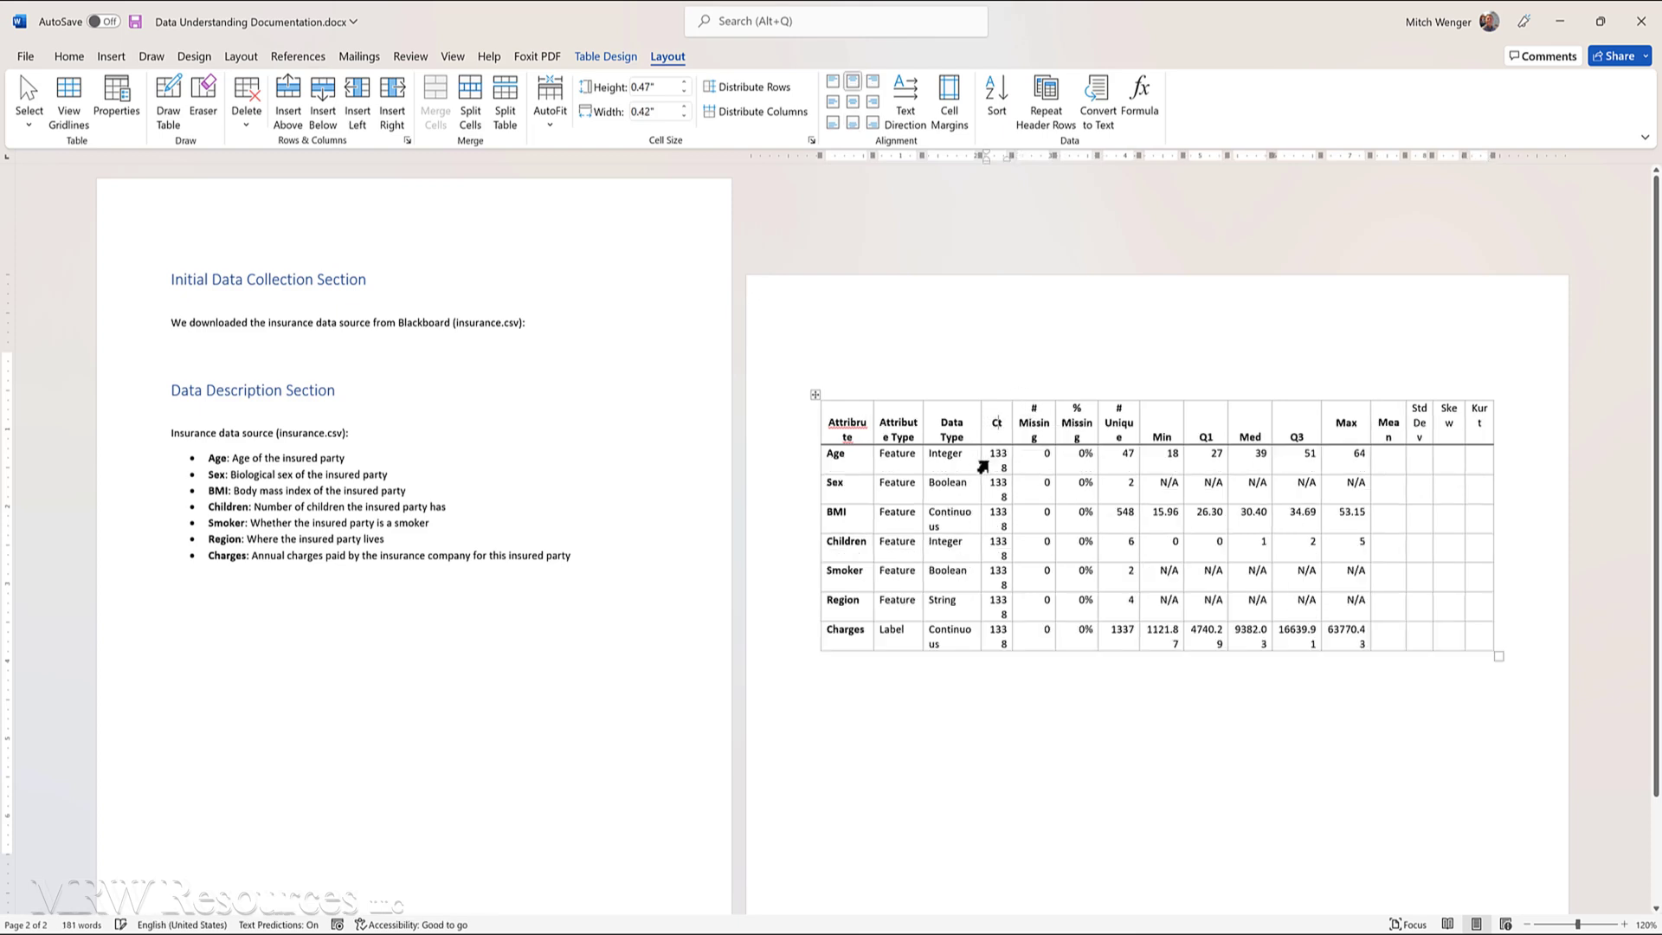
left_click(1035, 430)
key("Delete")
key("Delete")
key("Delete")
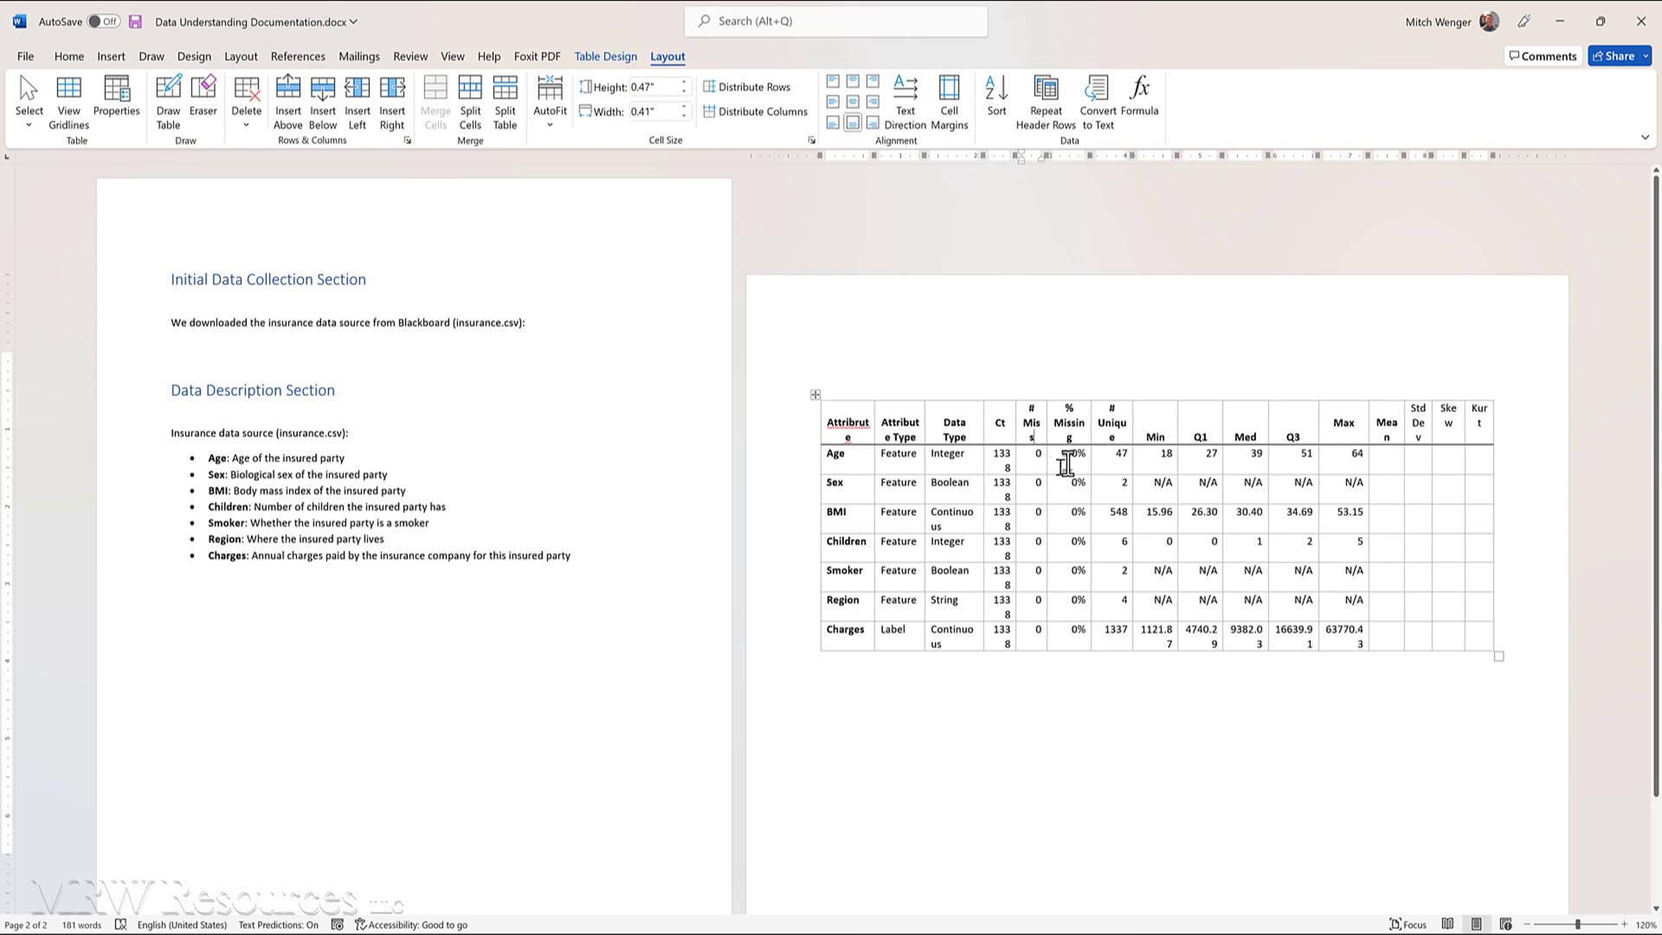
left_click(1077, 423)
key("Delete")
key("Delete")
key("Delete")
left_click(1104, 422)
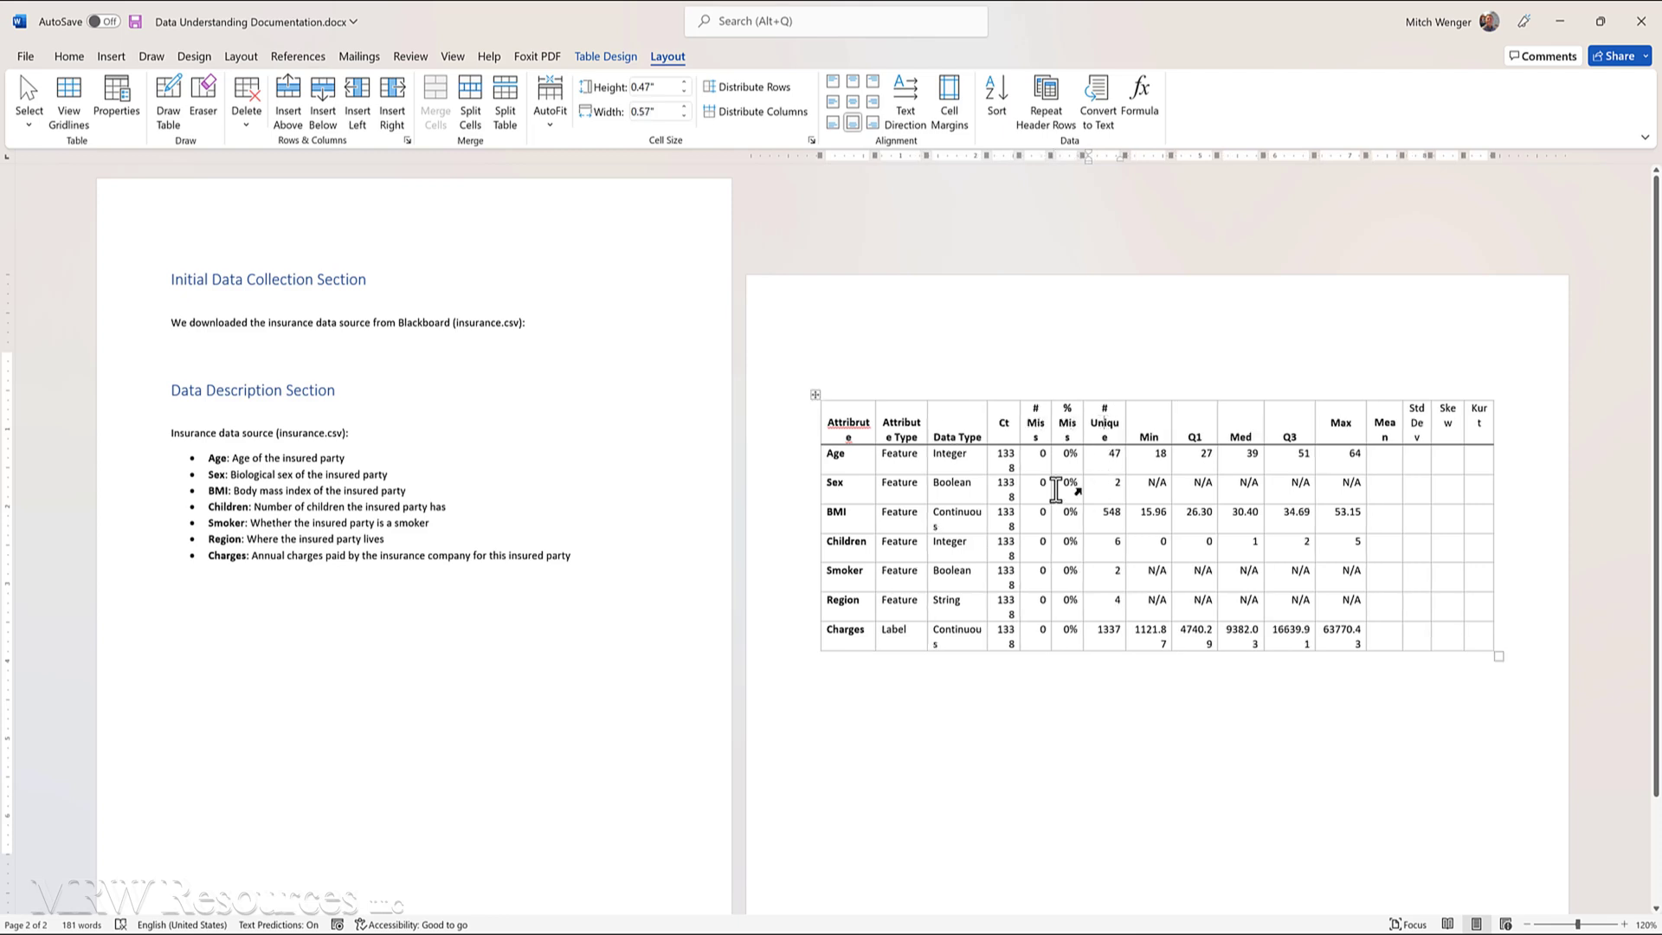
Shorten Attribute to Attr and Attribute Type to Att Type, and split Data Type onto two lines
left_click(843, 423)
key("Delete")
key("Delete")
key("Delete")
key("Delete")
key("Delete")
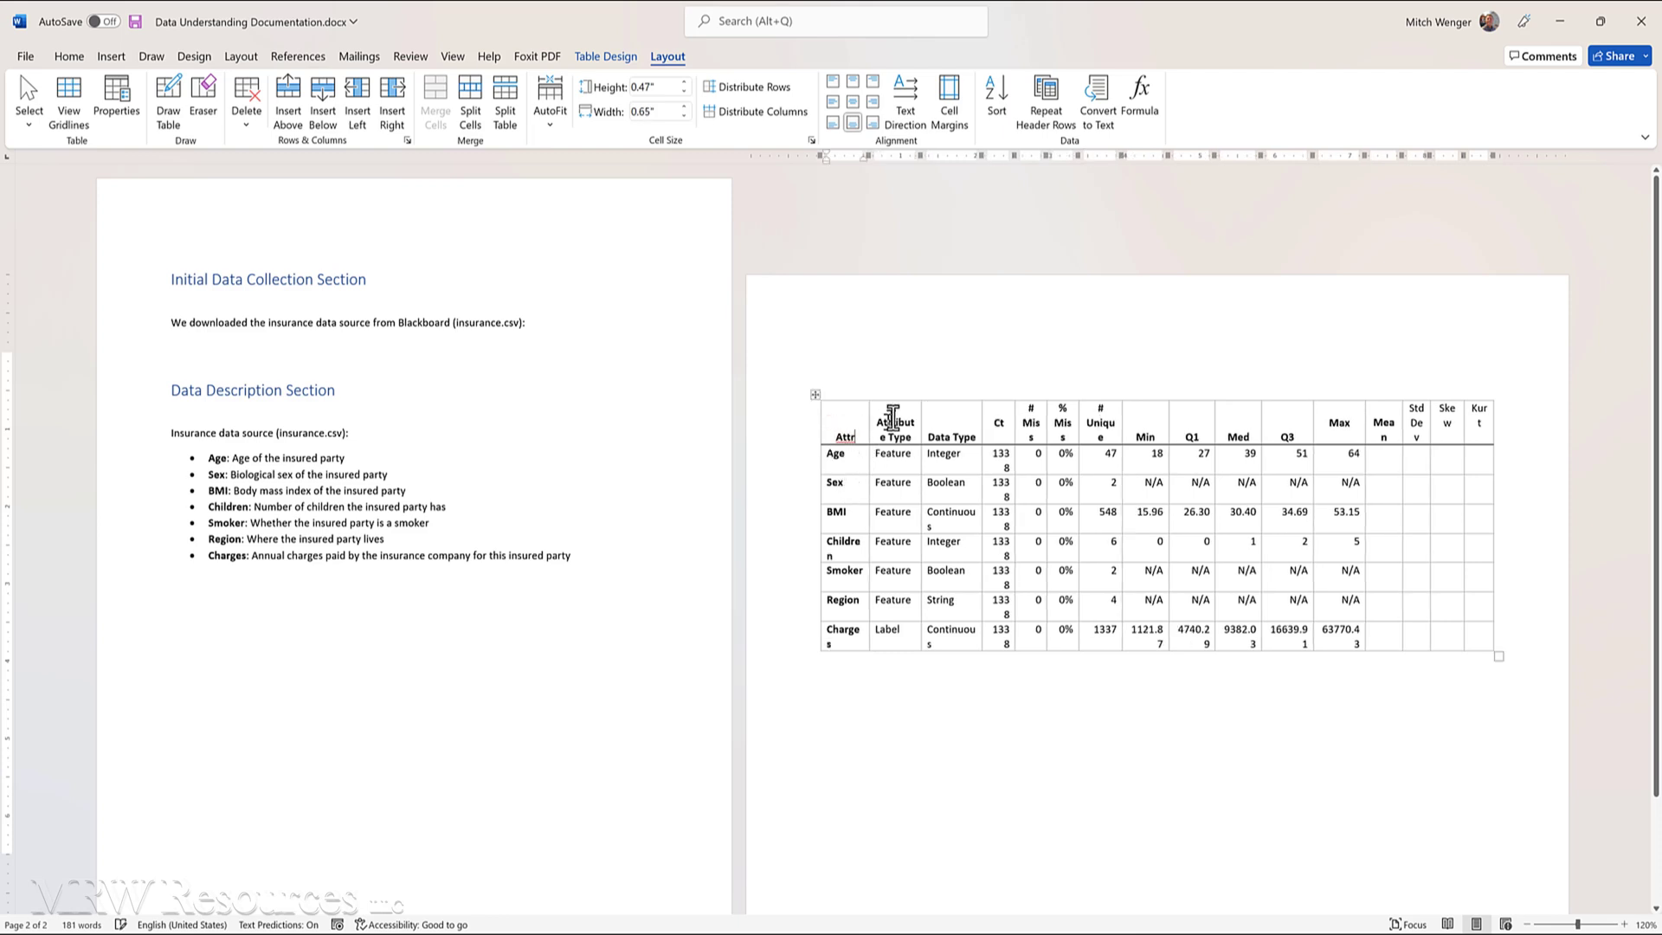
left_click(891, 421)
key("Right")
key("Right")
key("Right")
key("Delete")
key("Delete")
key("Delete")
key("Delete")
key("Delete")
key("Delete")
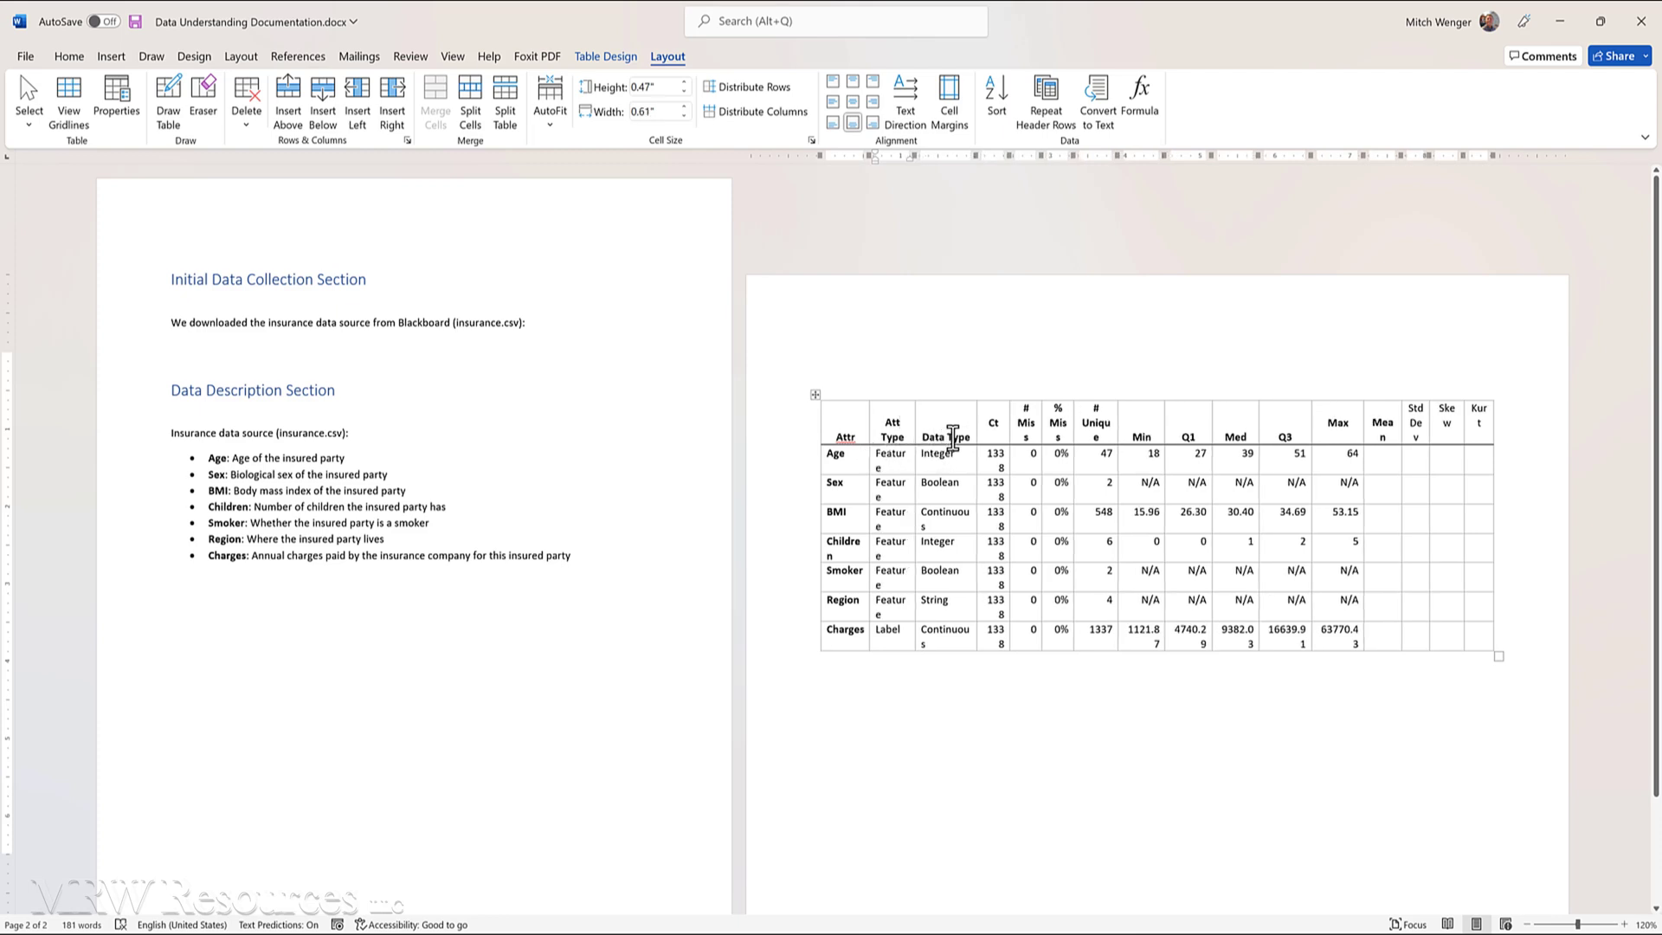
left_click(952, 438)
key("Return")
left_click(1374, 484)
key("Up")
key("Up")
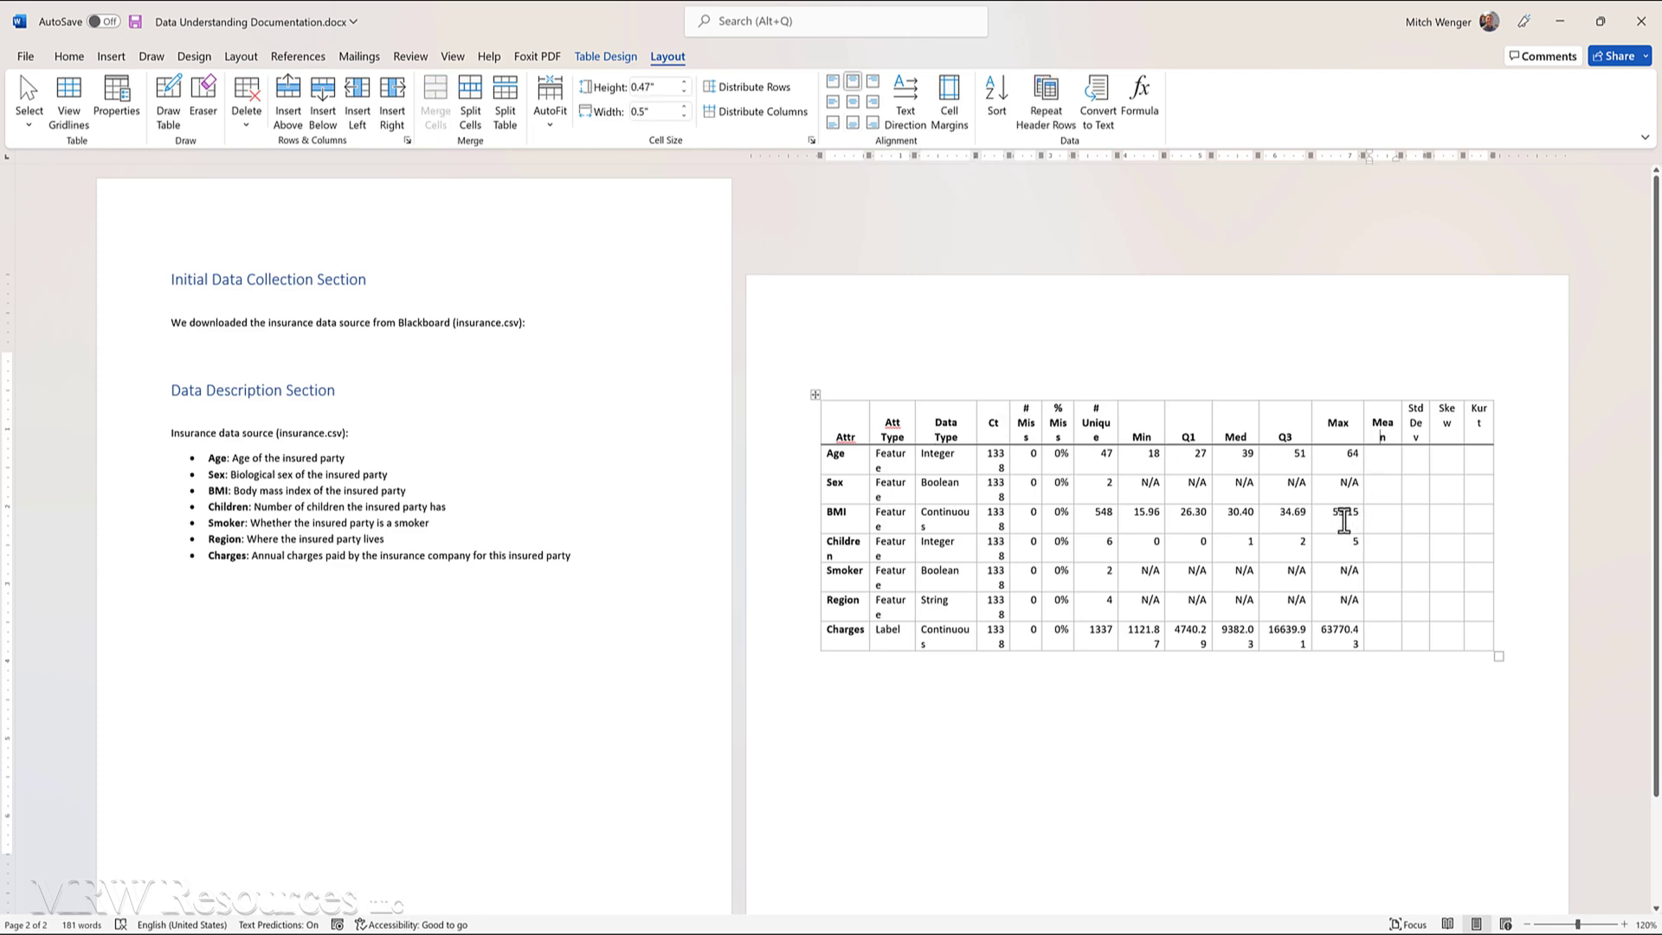
key("shift+Right")
key("shift+Right")
key("shift+Right")
key("shift+Right")
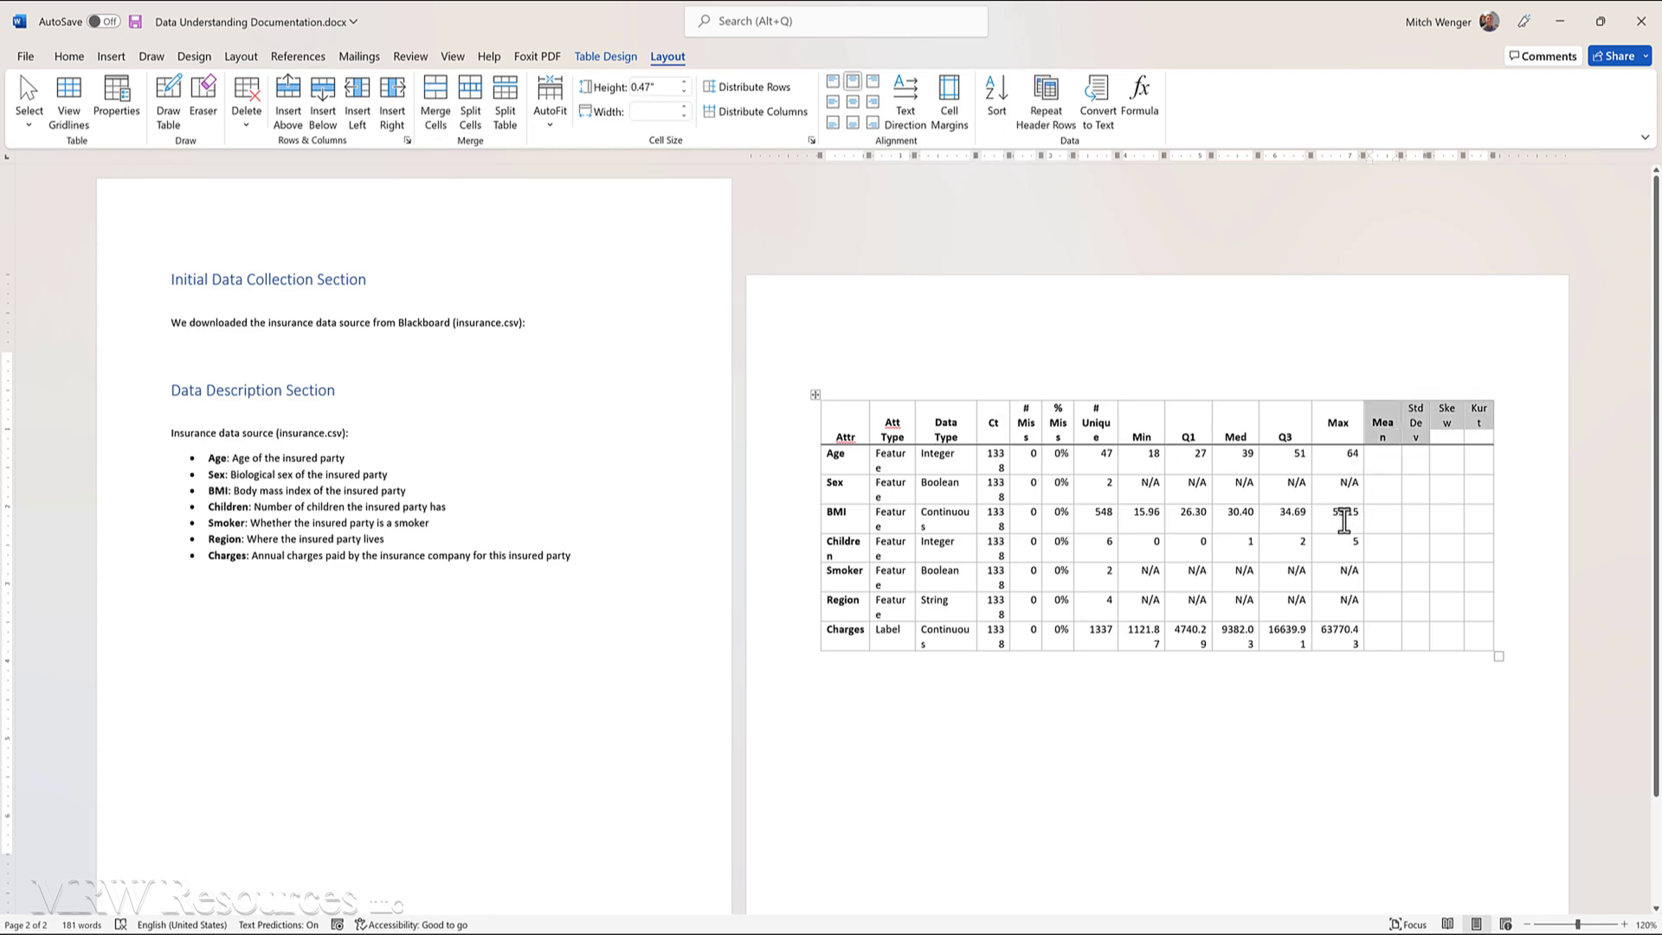
Bold the new statistic headers and enter the Age mean 39.21 from Excel
left_click(69, 57)
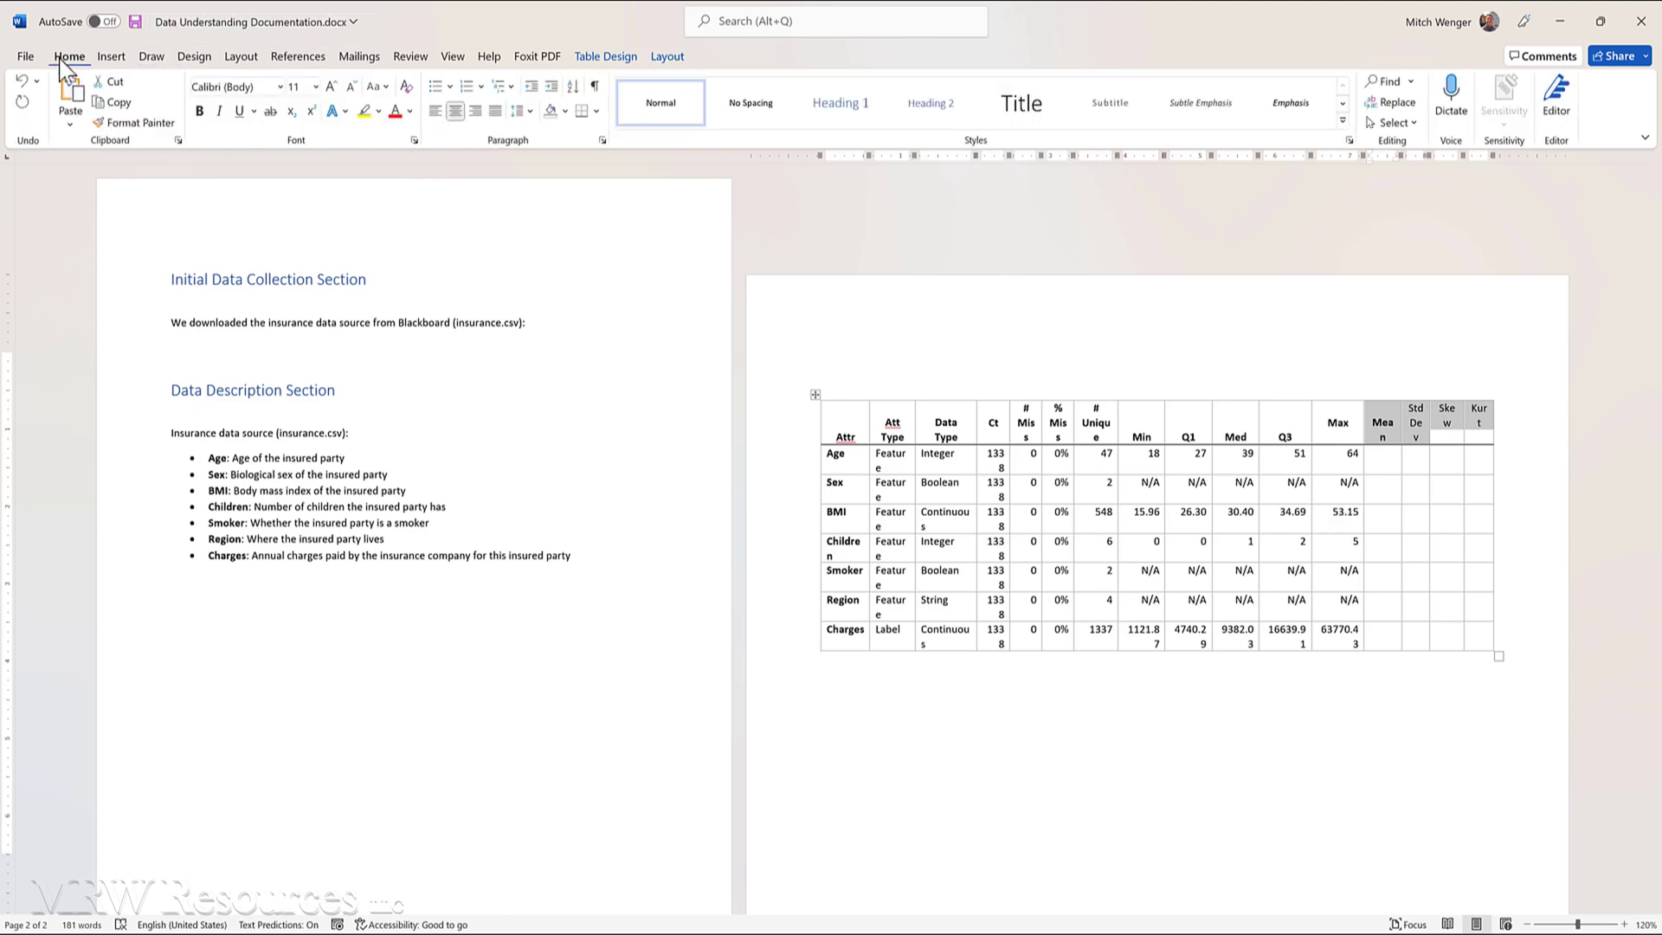
left_click(199, 111)
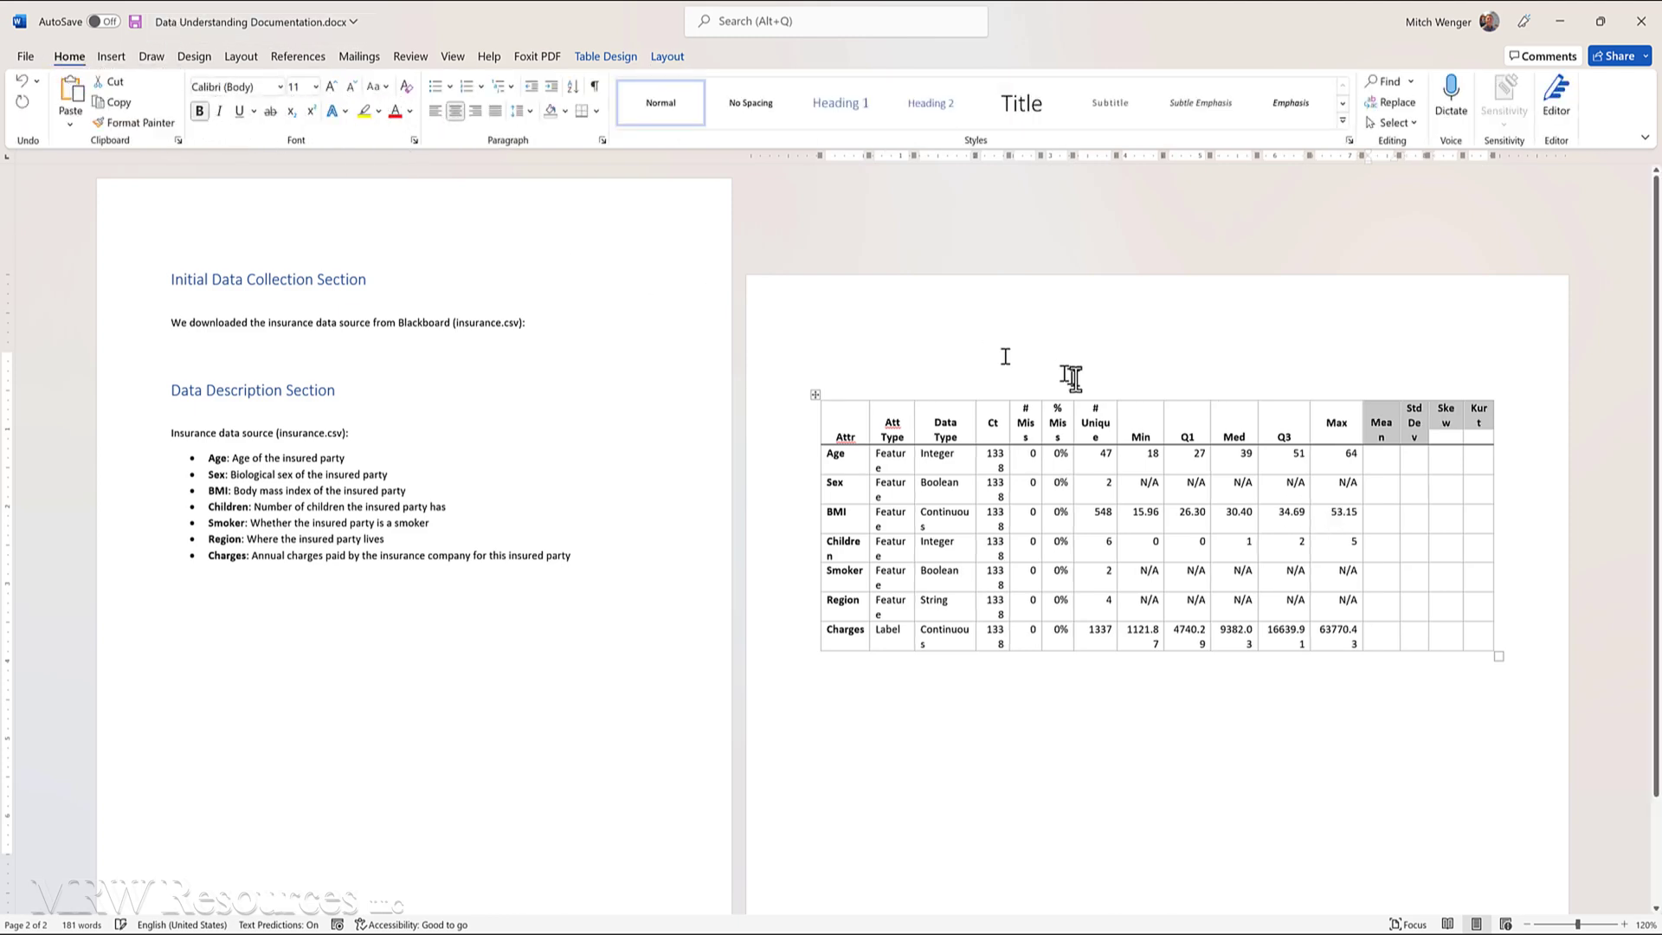
left_click(1391, 465)
key("alt+Tab")
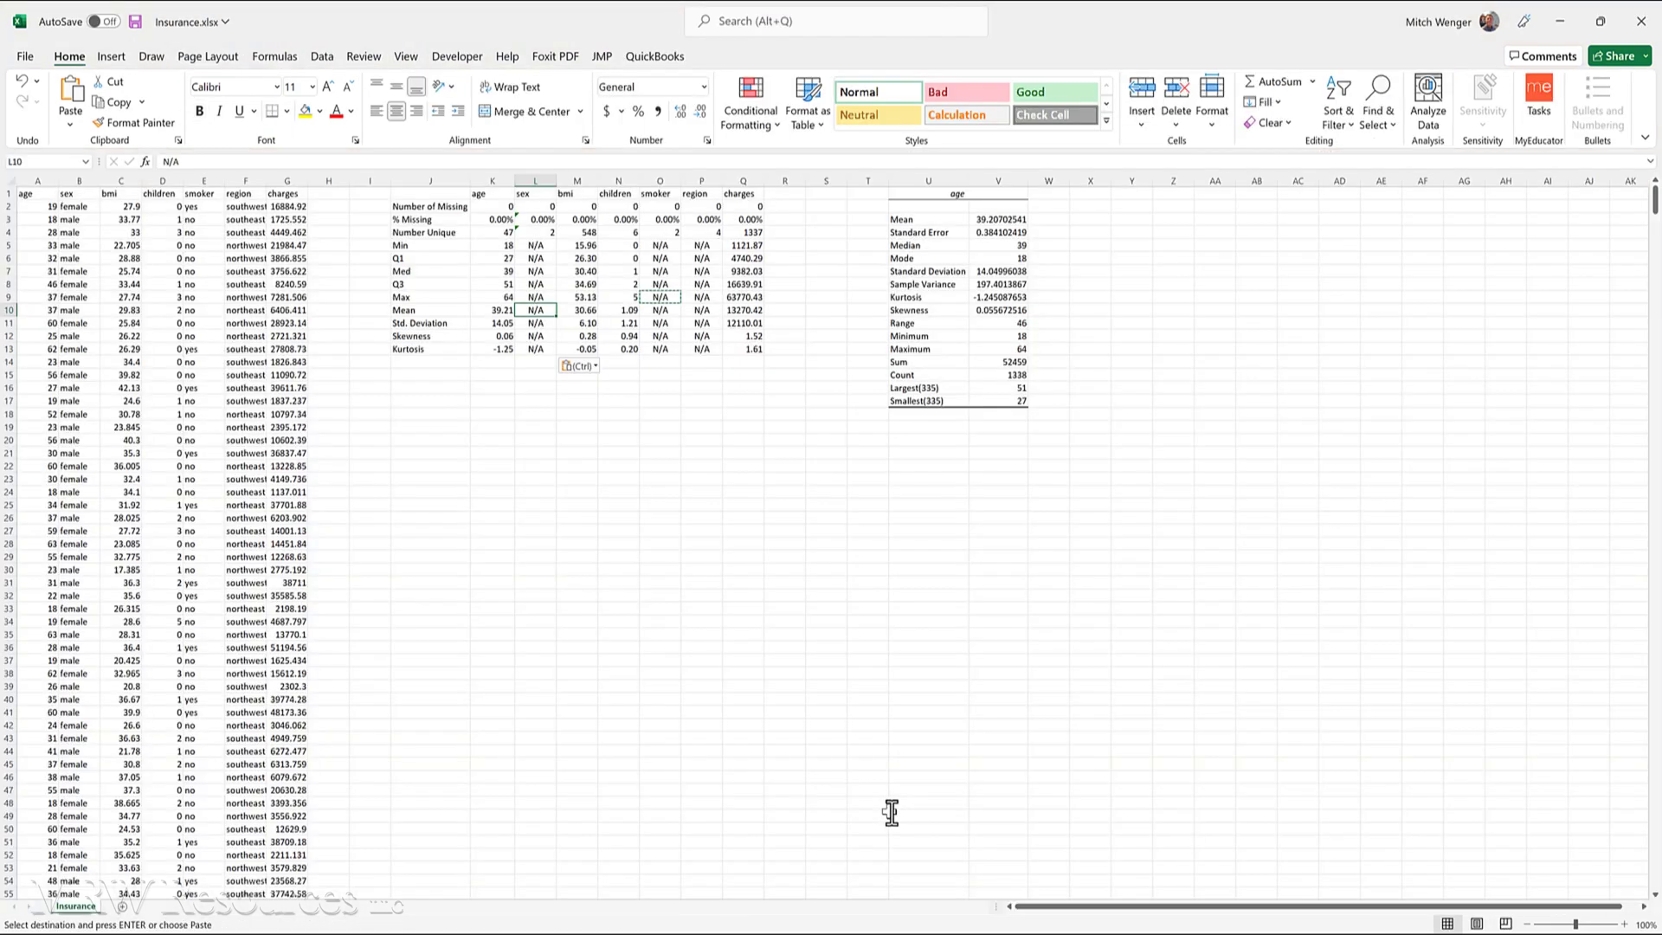
key("Left")
key("ctrl+c")
key("alt+Tab")
type("39.21")
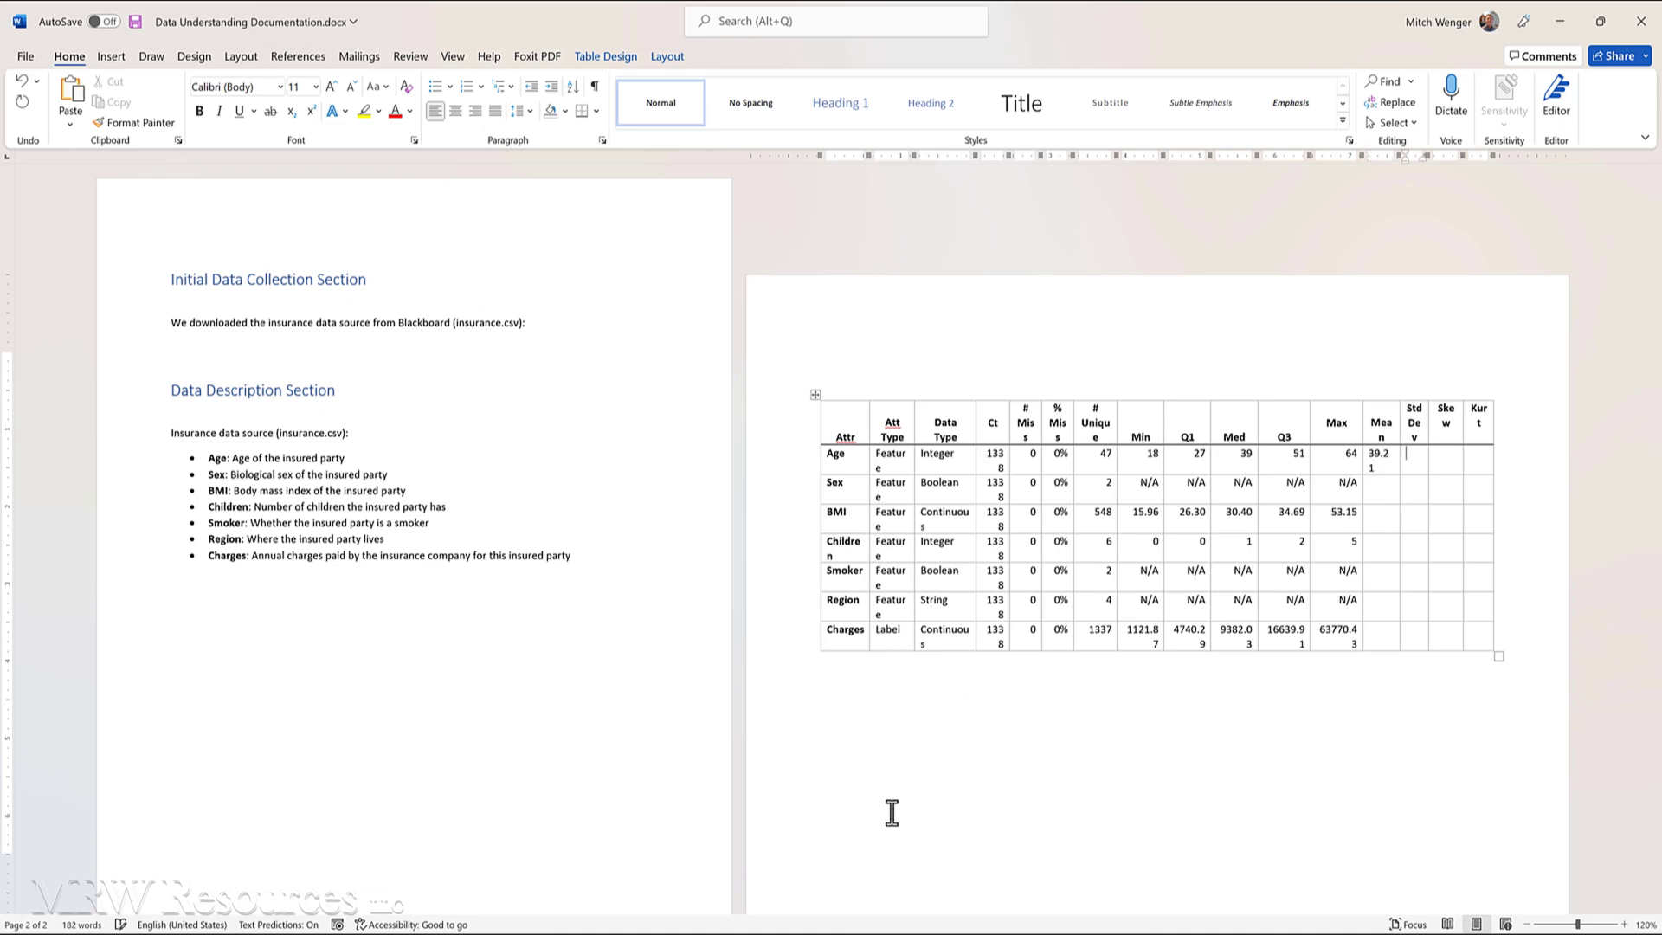
Fill the Age row with Std Dev 14.05, Skew .060 and Kurt -1,25 from Excel
key("alt+Tab")
key("Down")
key("alt+Tab")
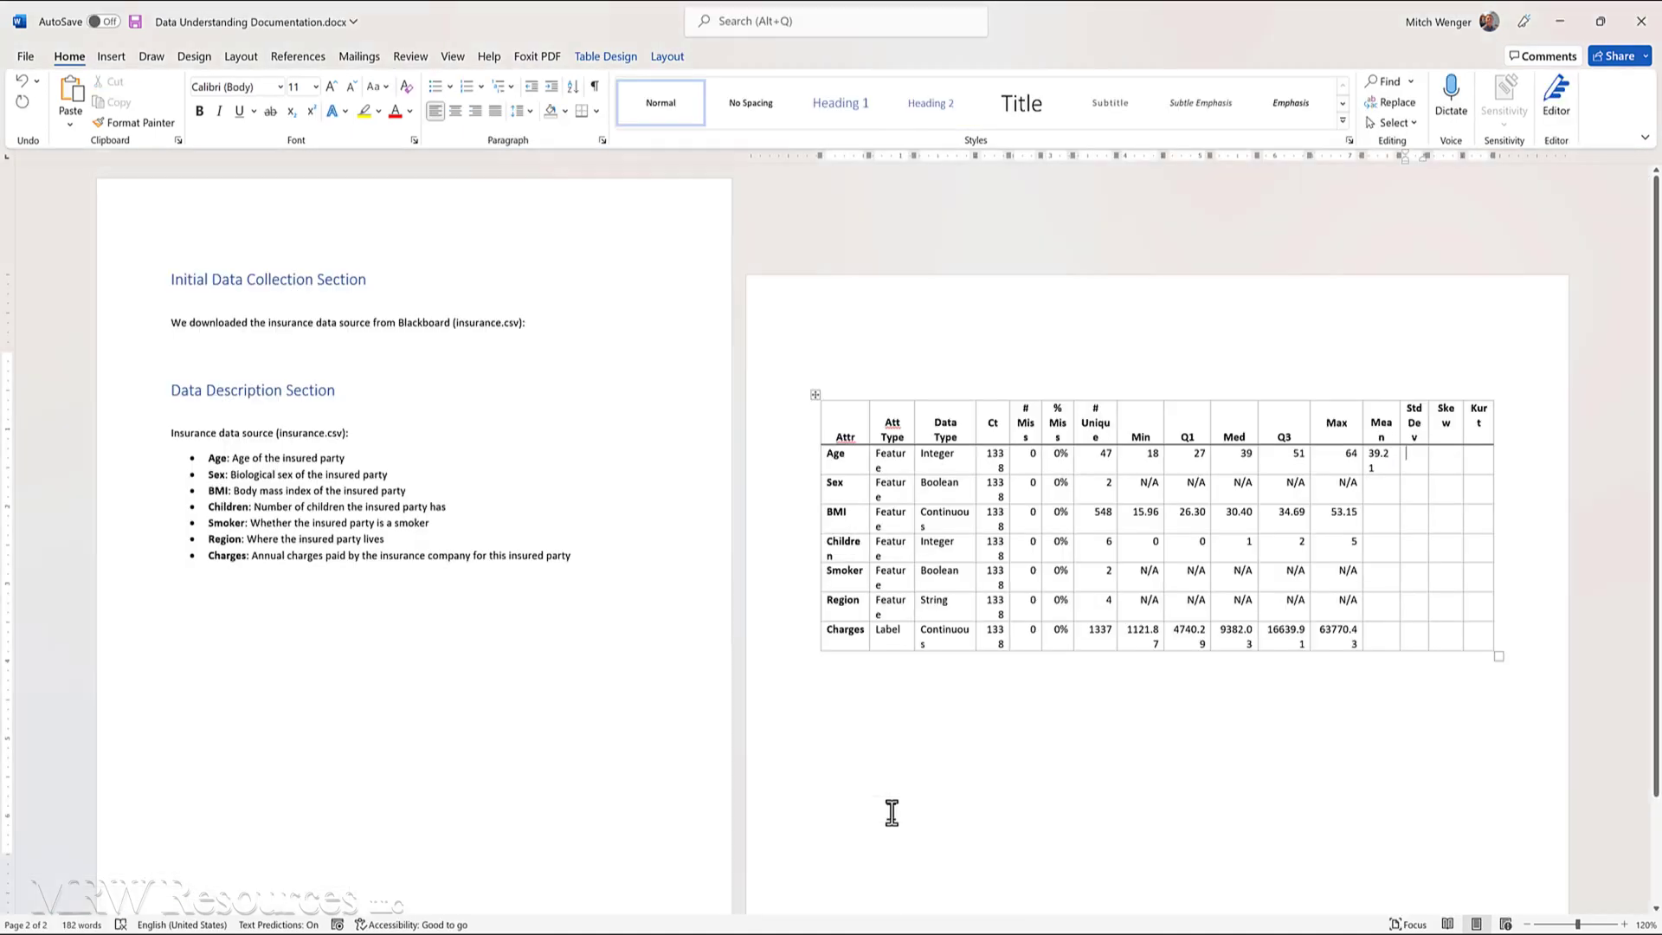
type("14.05")
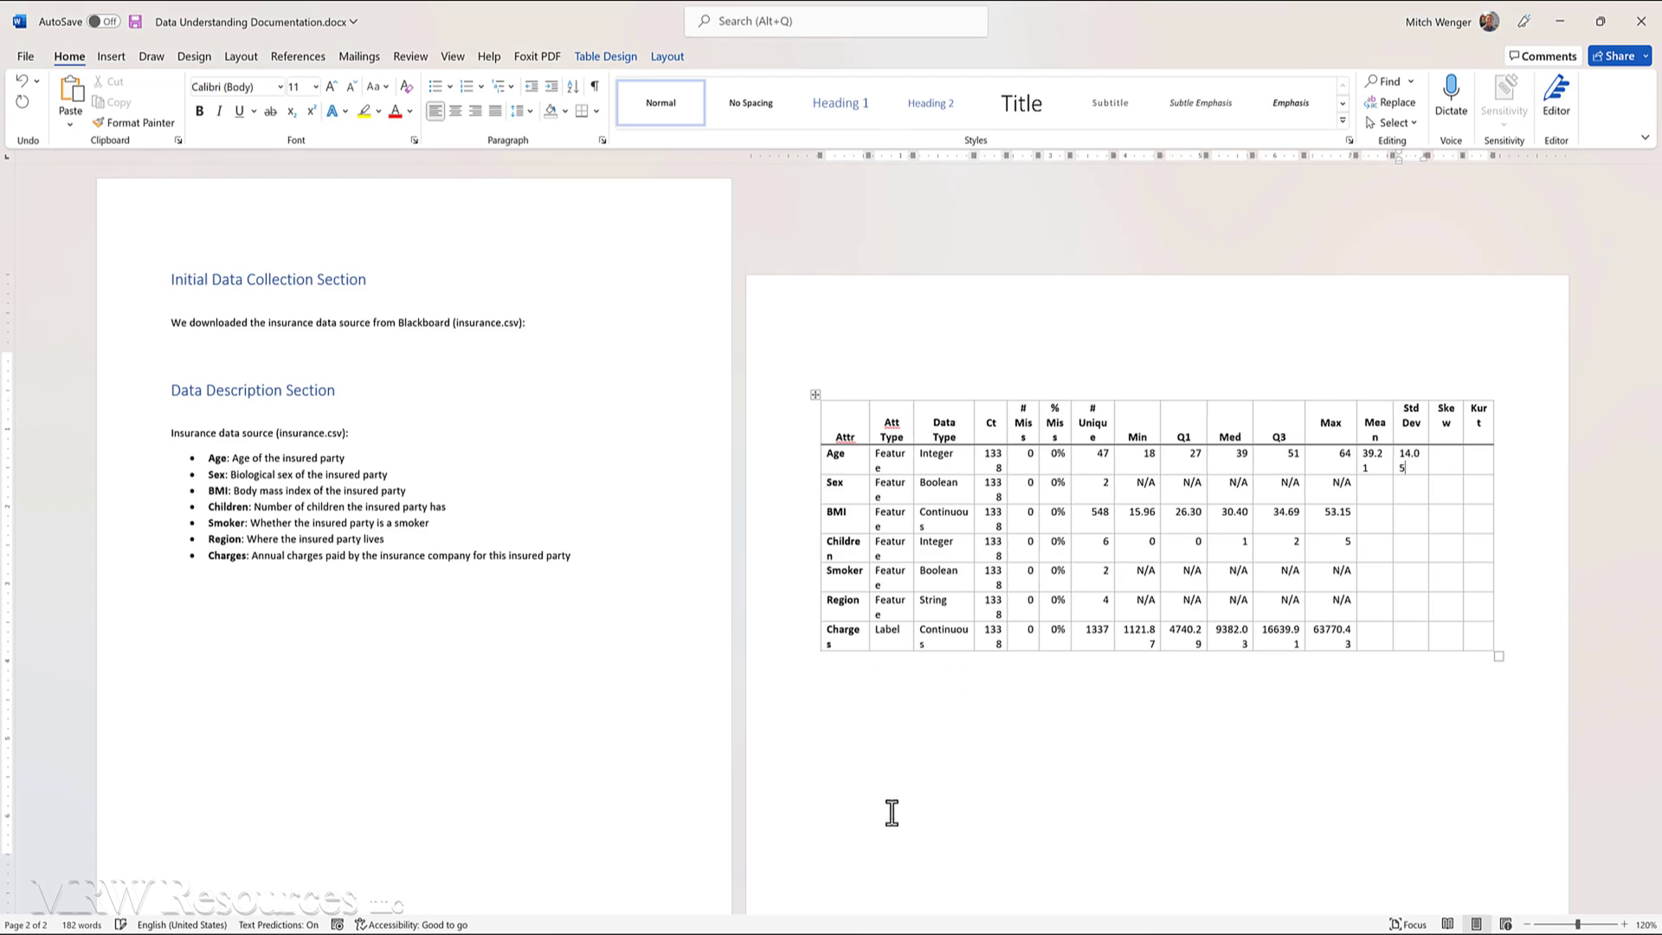
key("alt+Tab")
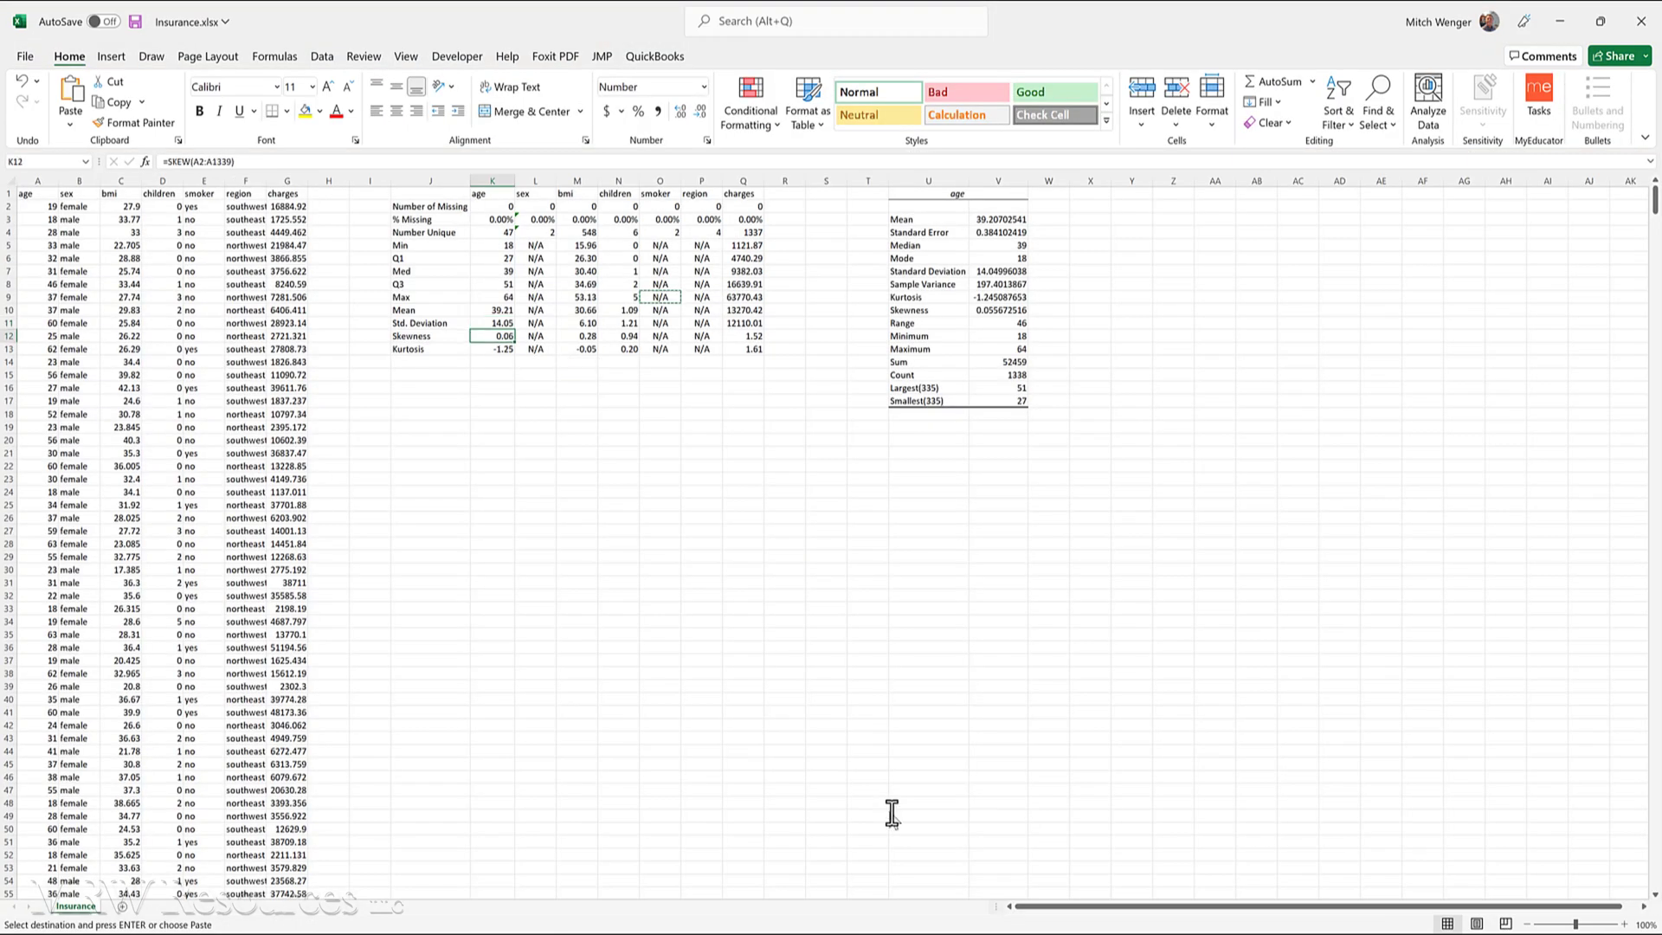
key("alt+Tab")
key("Tab")
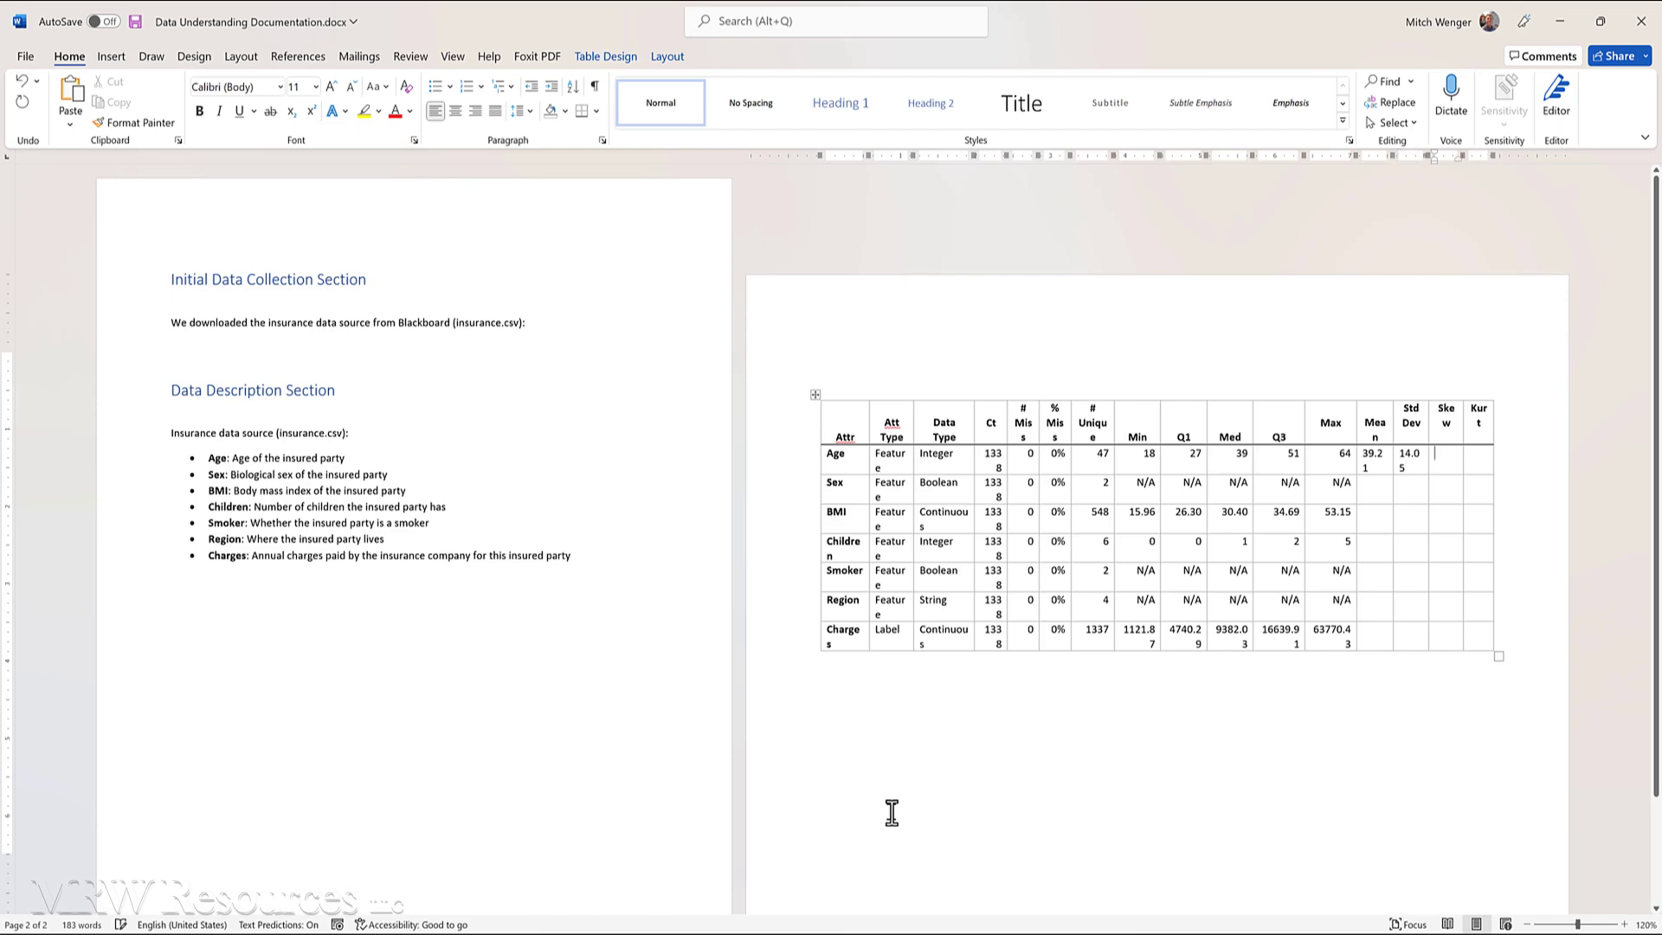
type(".06")
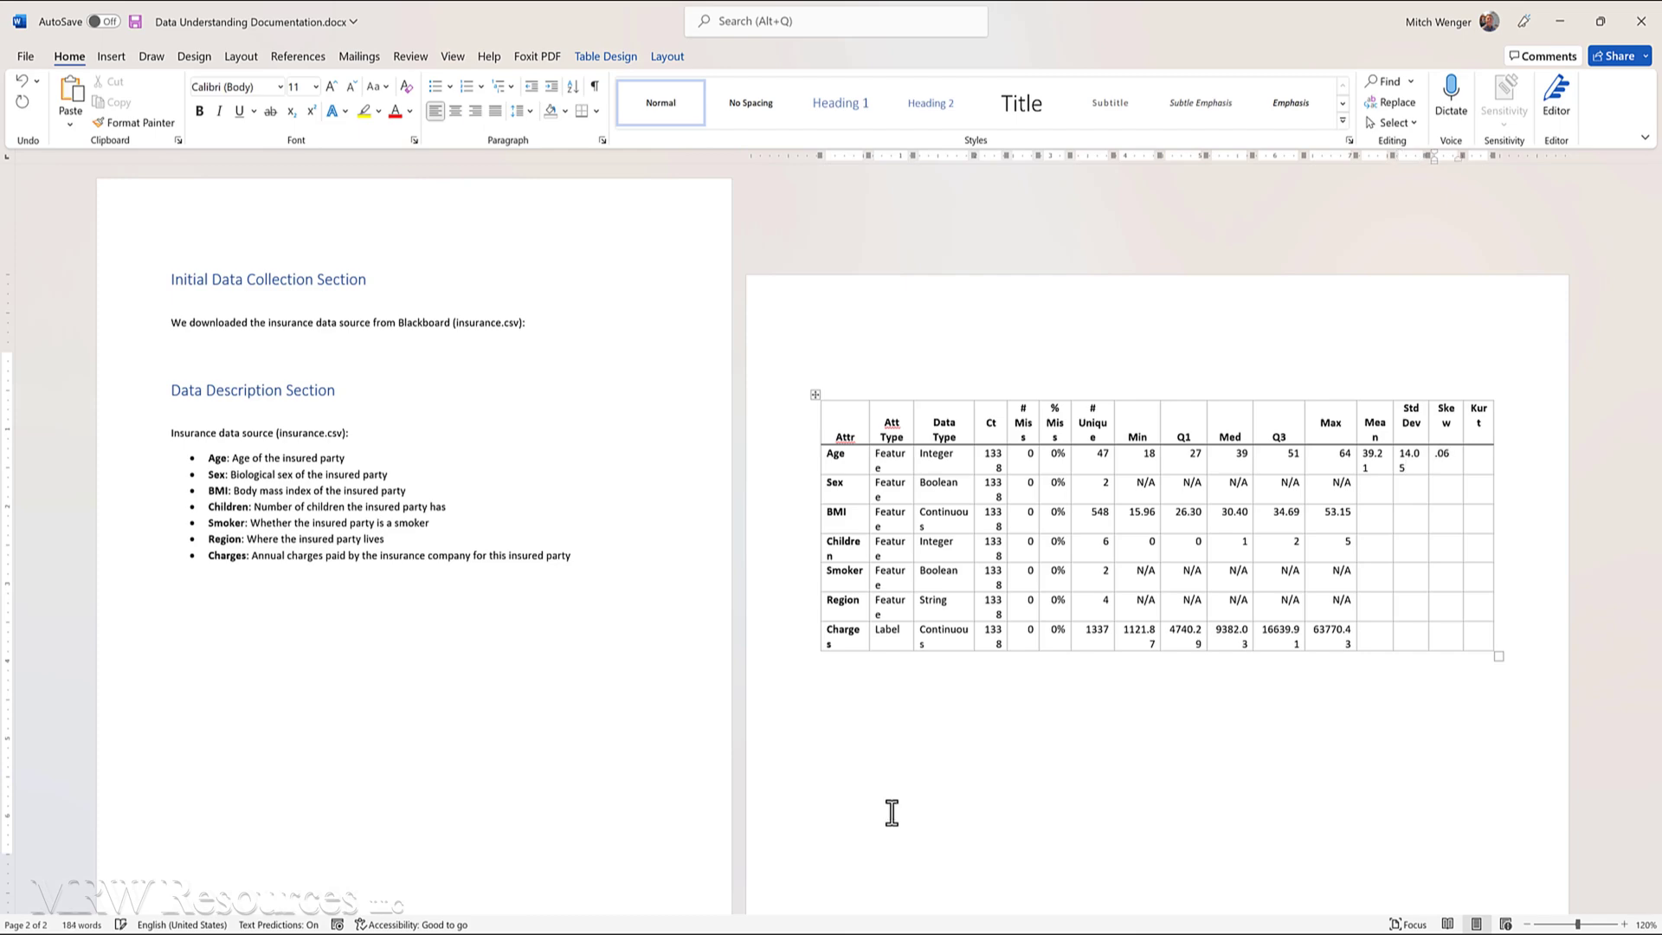
type("0")
key("Tab")
key("alt+Tab")
key("alt+Tab")
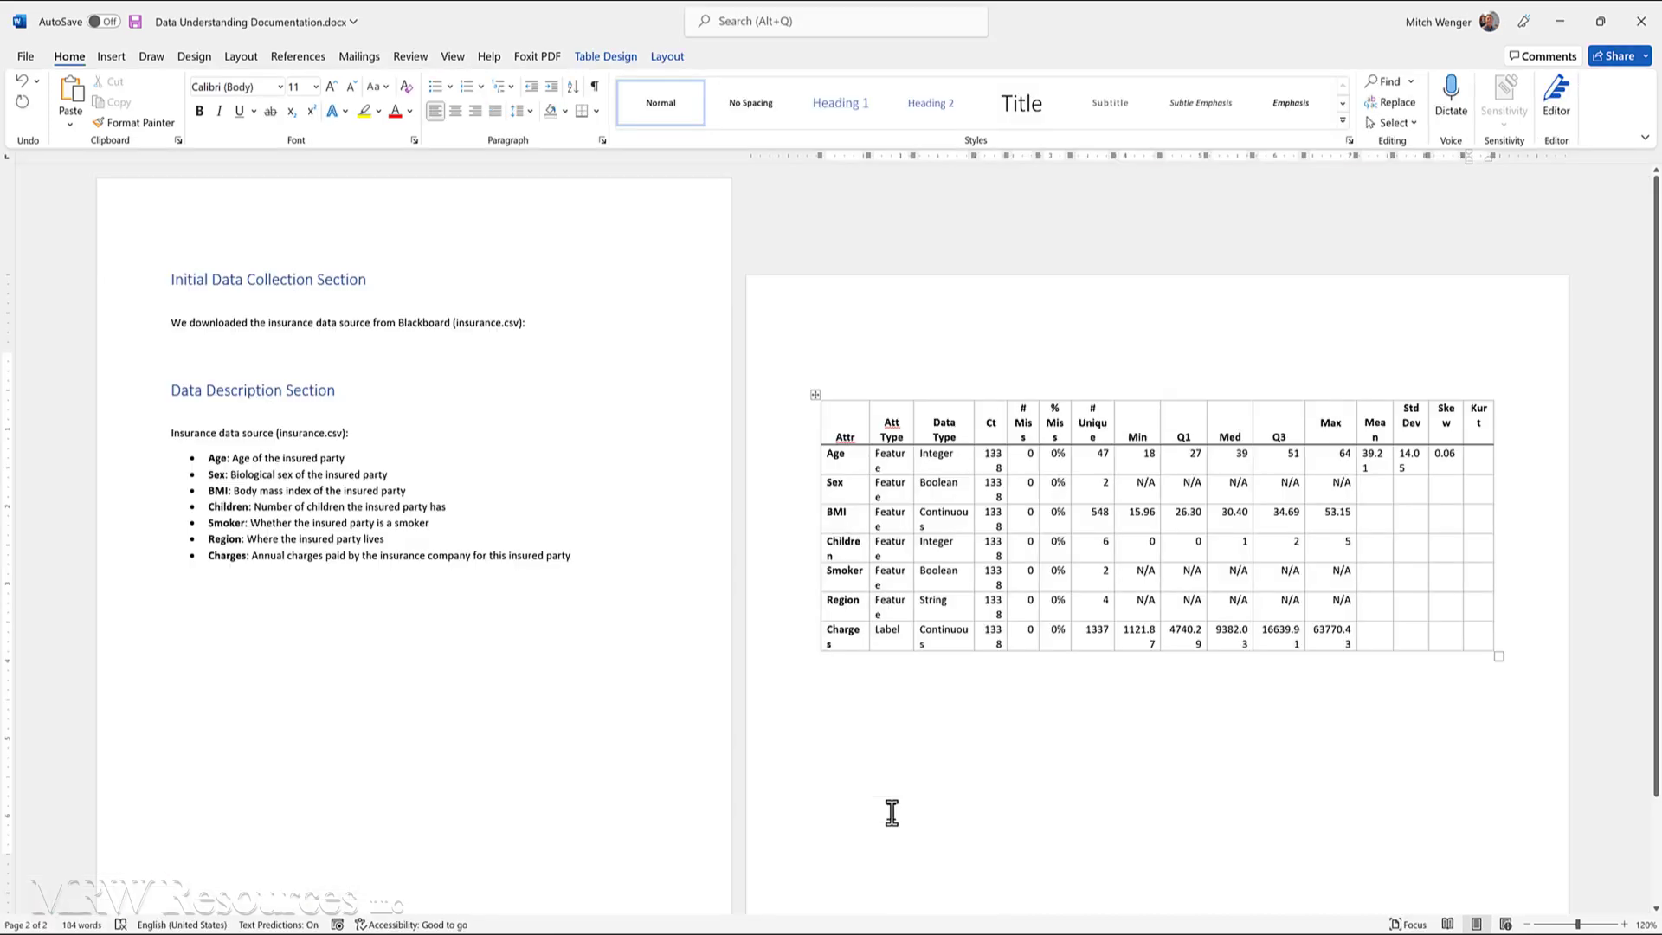
type("-")
type("1,25")
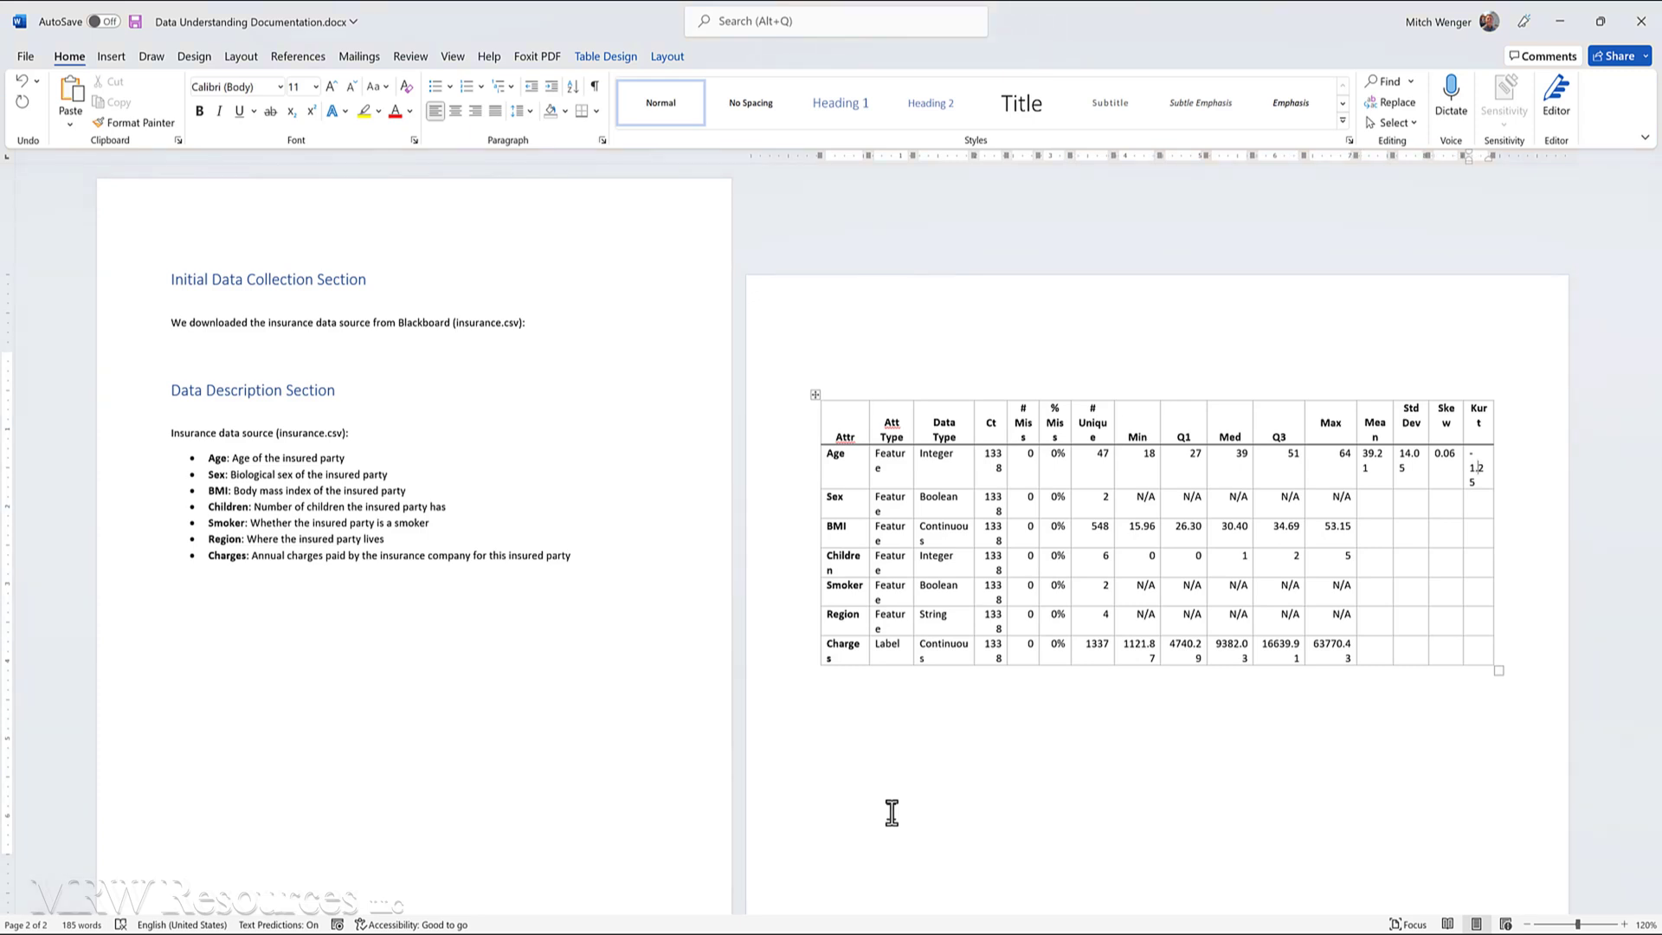
Cross-check the Age kurtosis value between the Excel workbook and the Word table
key("alt+Tab")
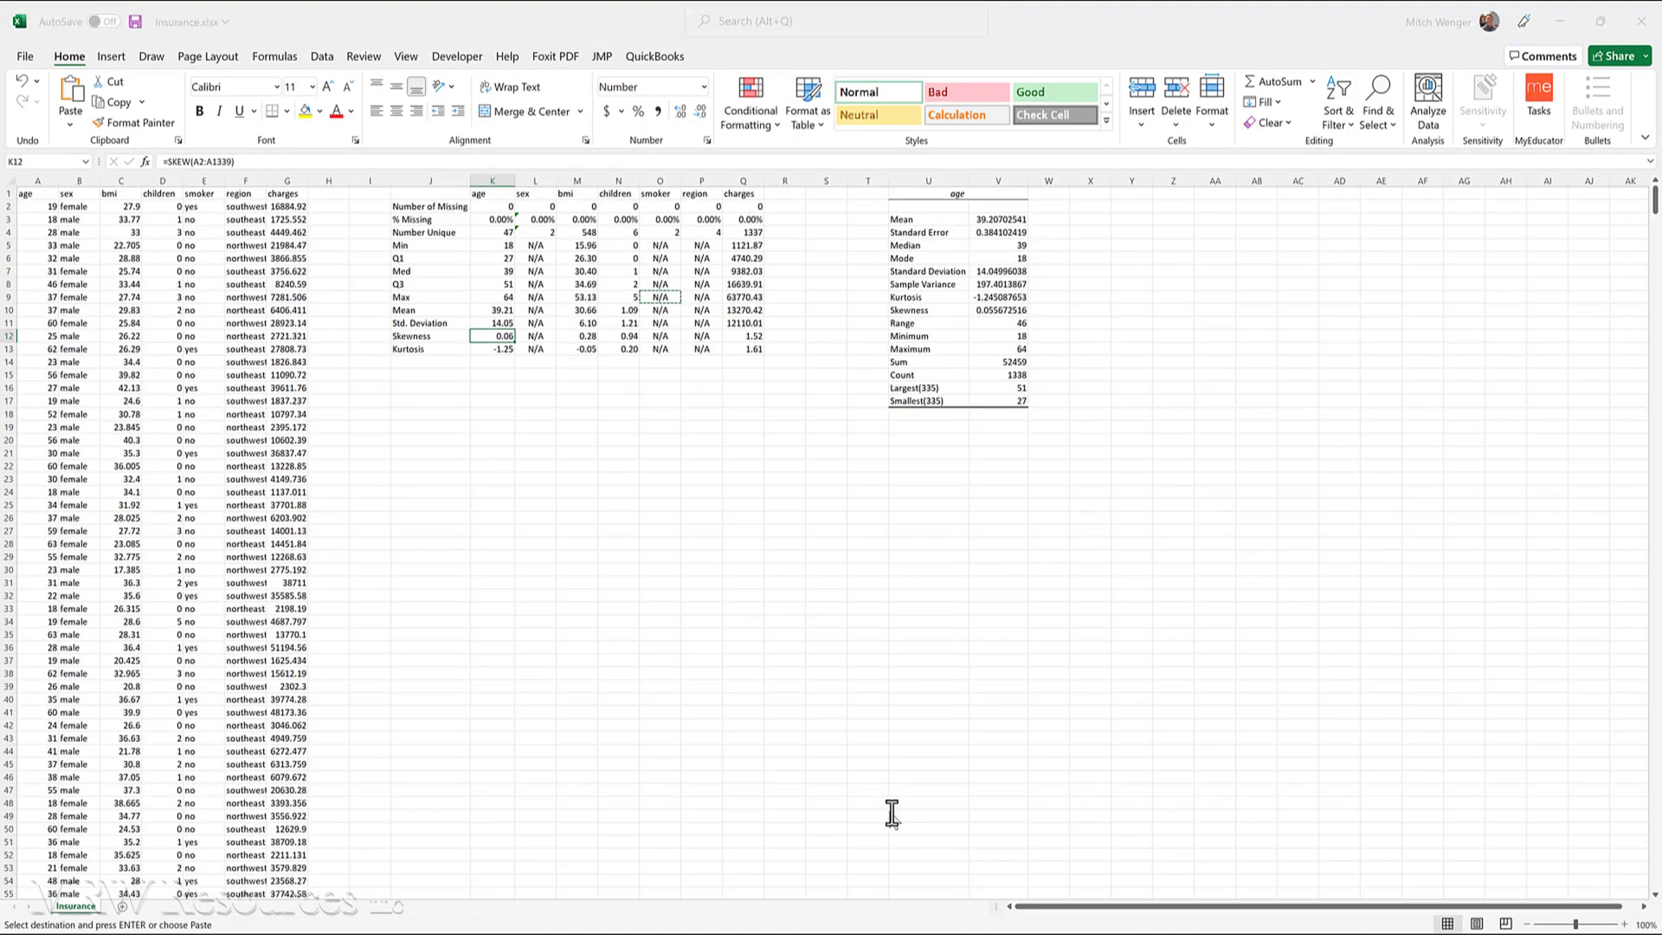
key("alt+Tab")
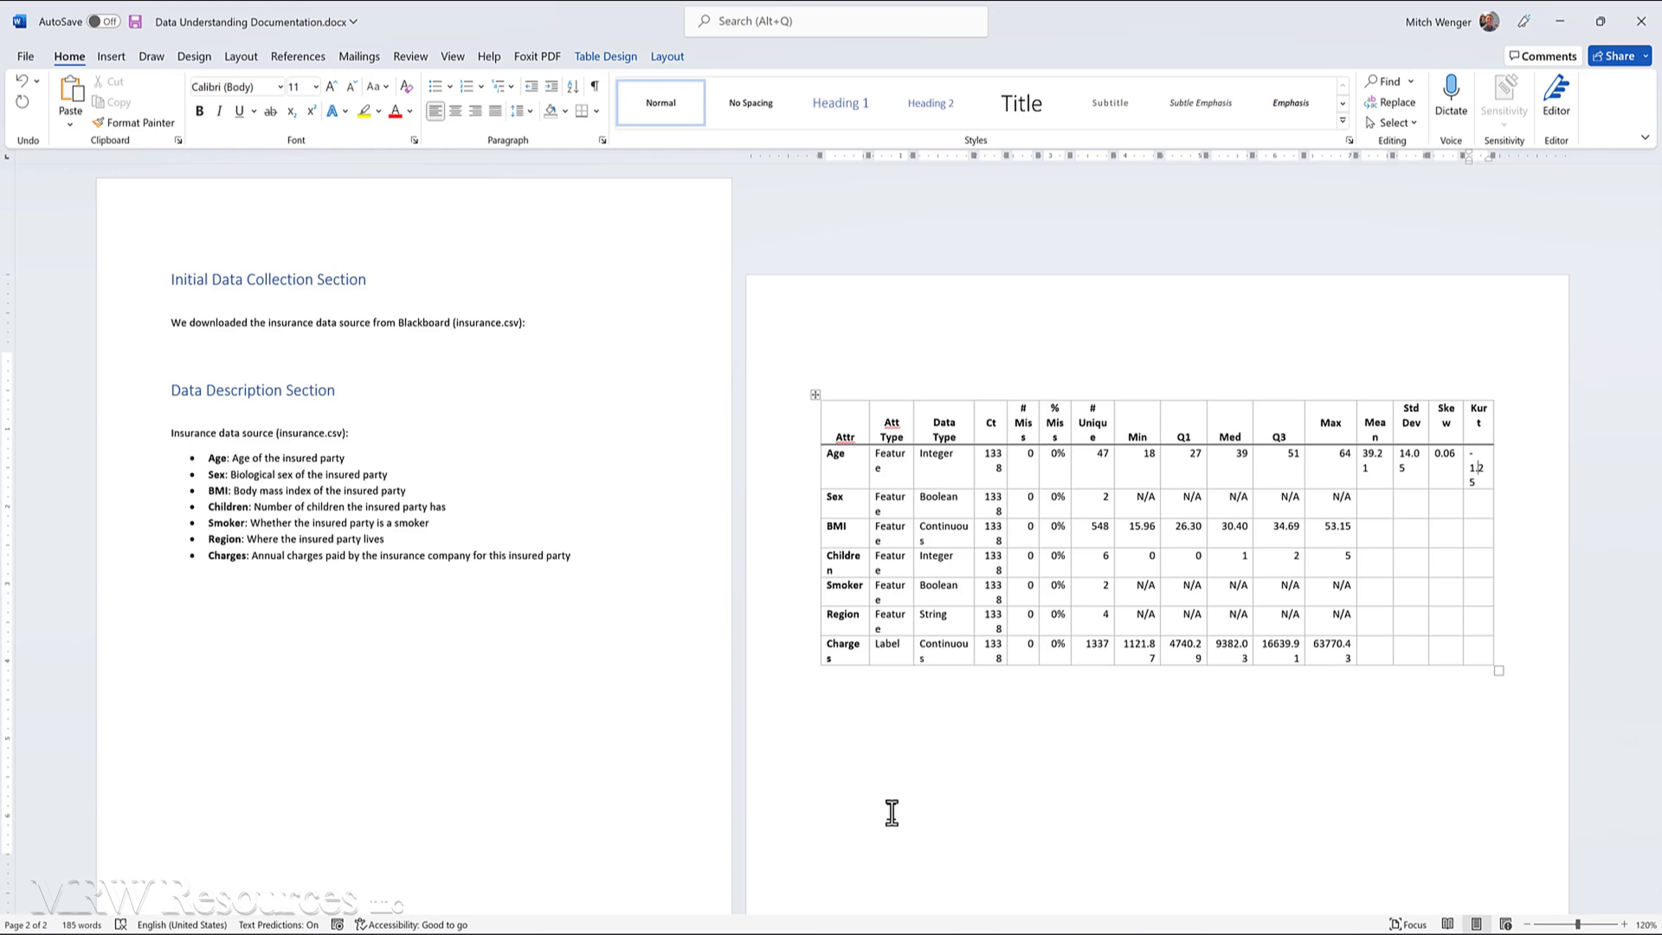
key("alt+Tab")
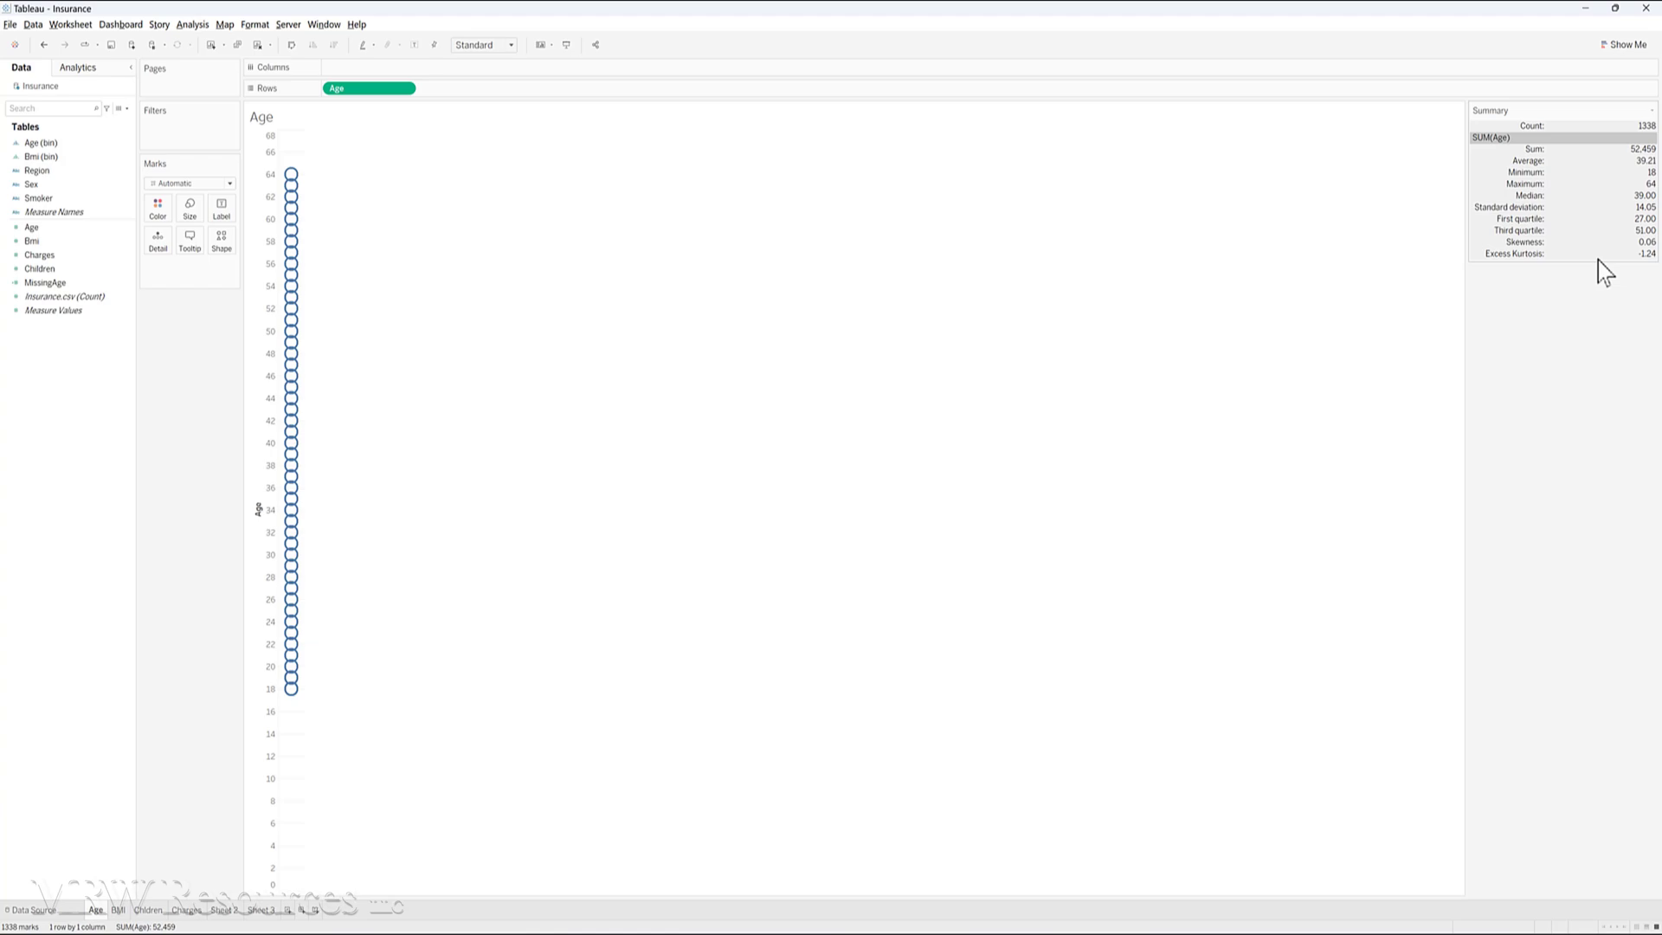
Look up the Age kurtosis value in the Excel workbook
key("alt+Tab")
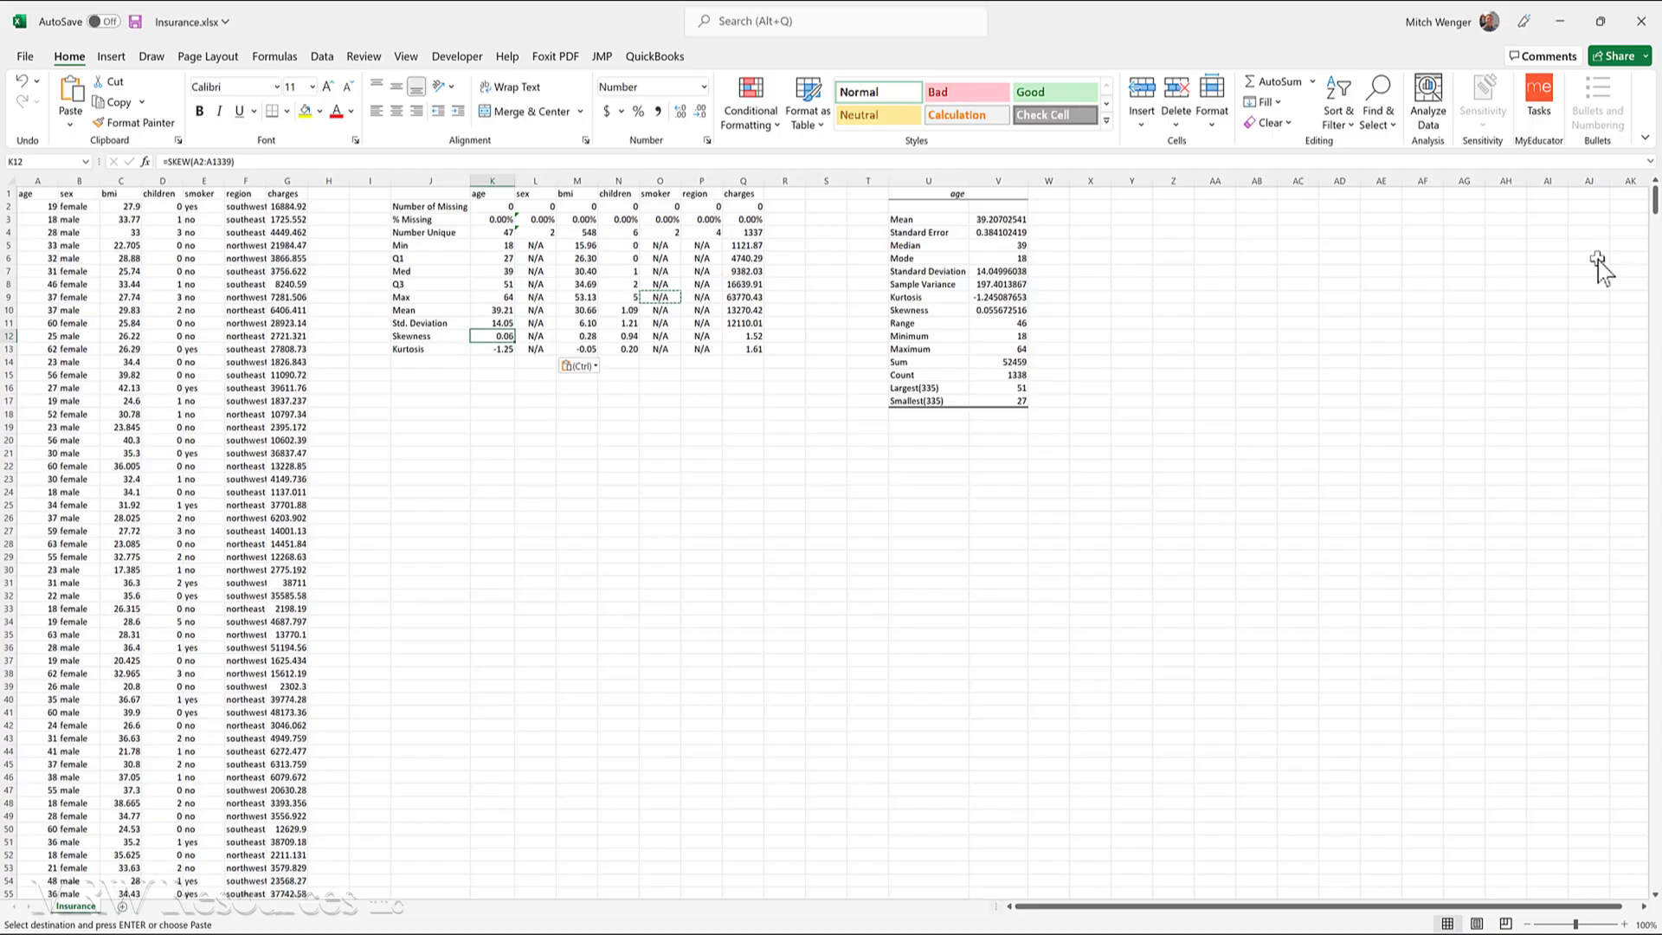
key("Down")
key("alt+Tab")
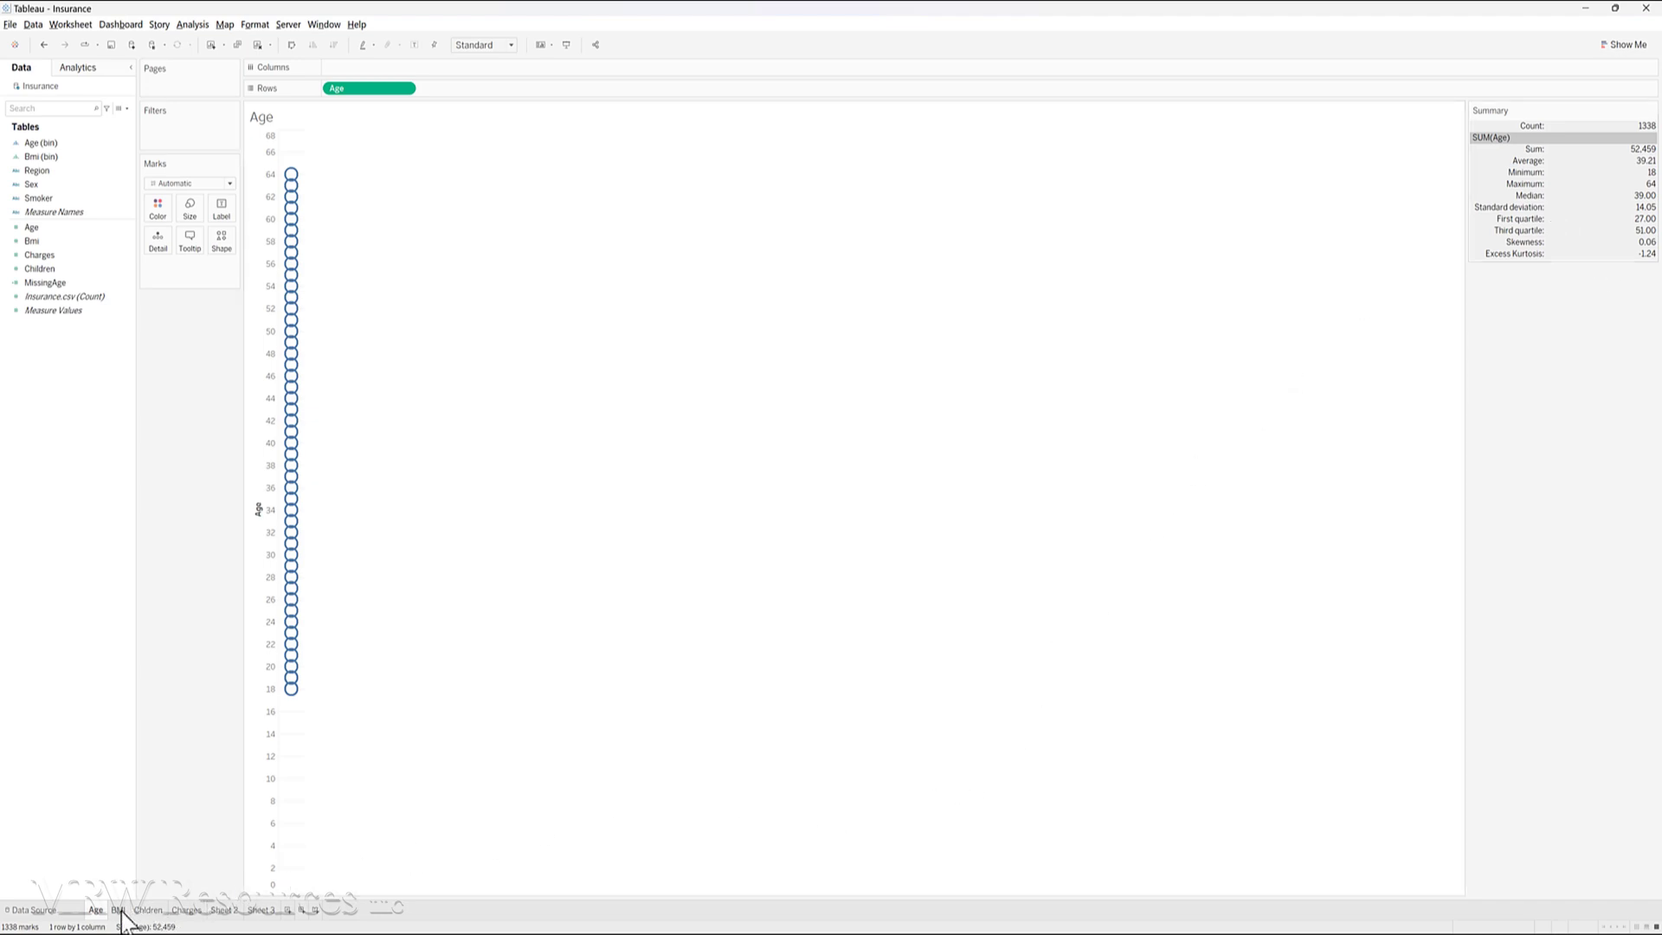
Review the Children and Charges summary sheets in Tableau, ending on blank Sheet 2
mouse_move(122, 920)
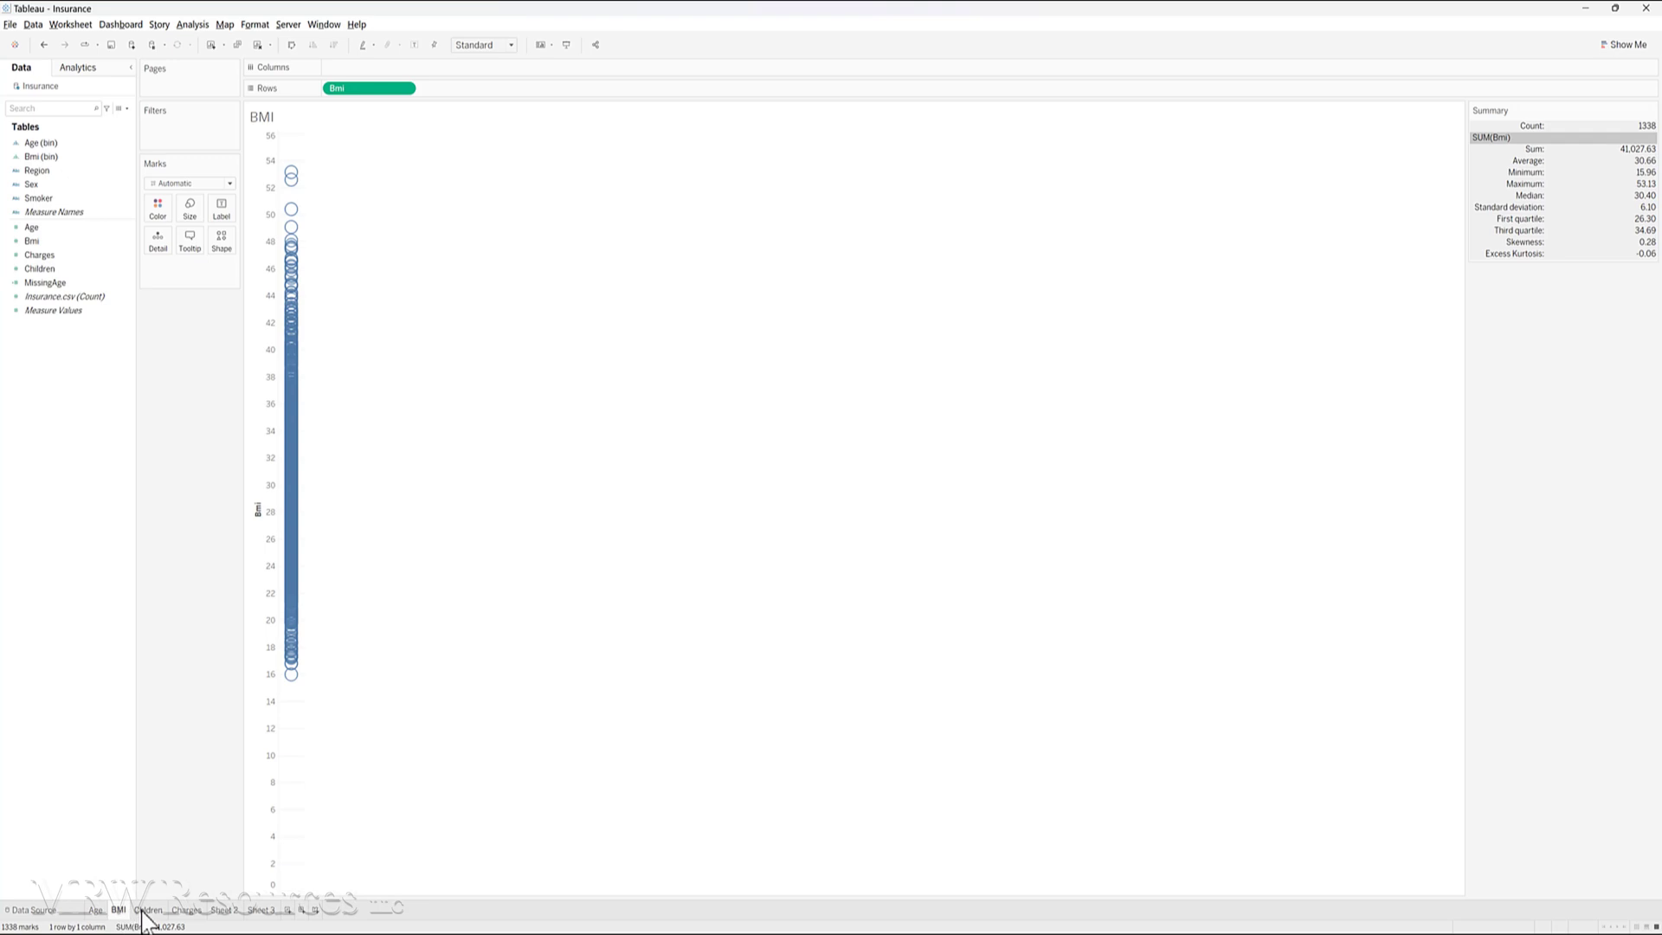
left_click(148, 910)
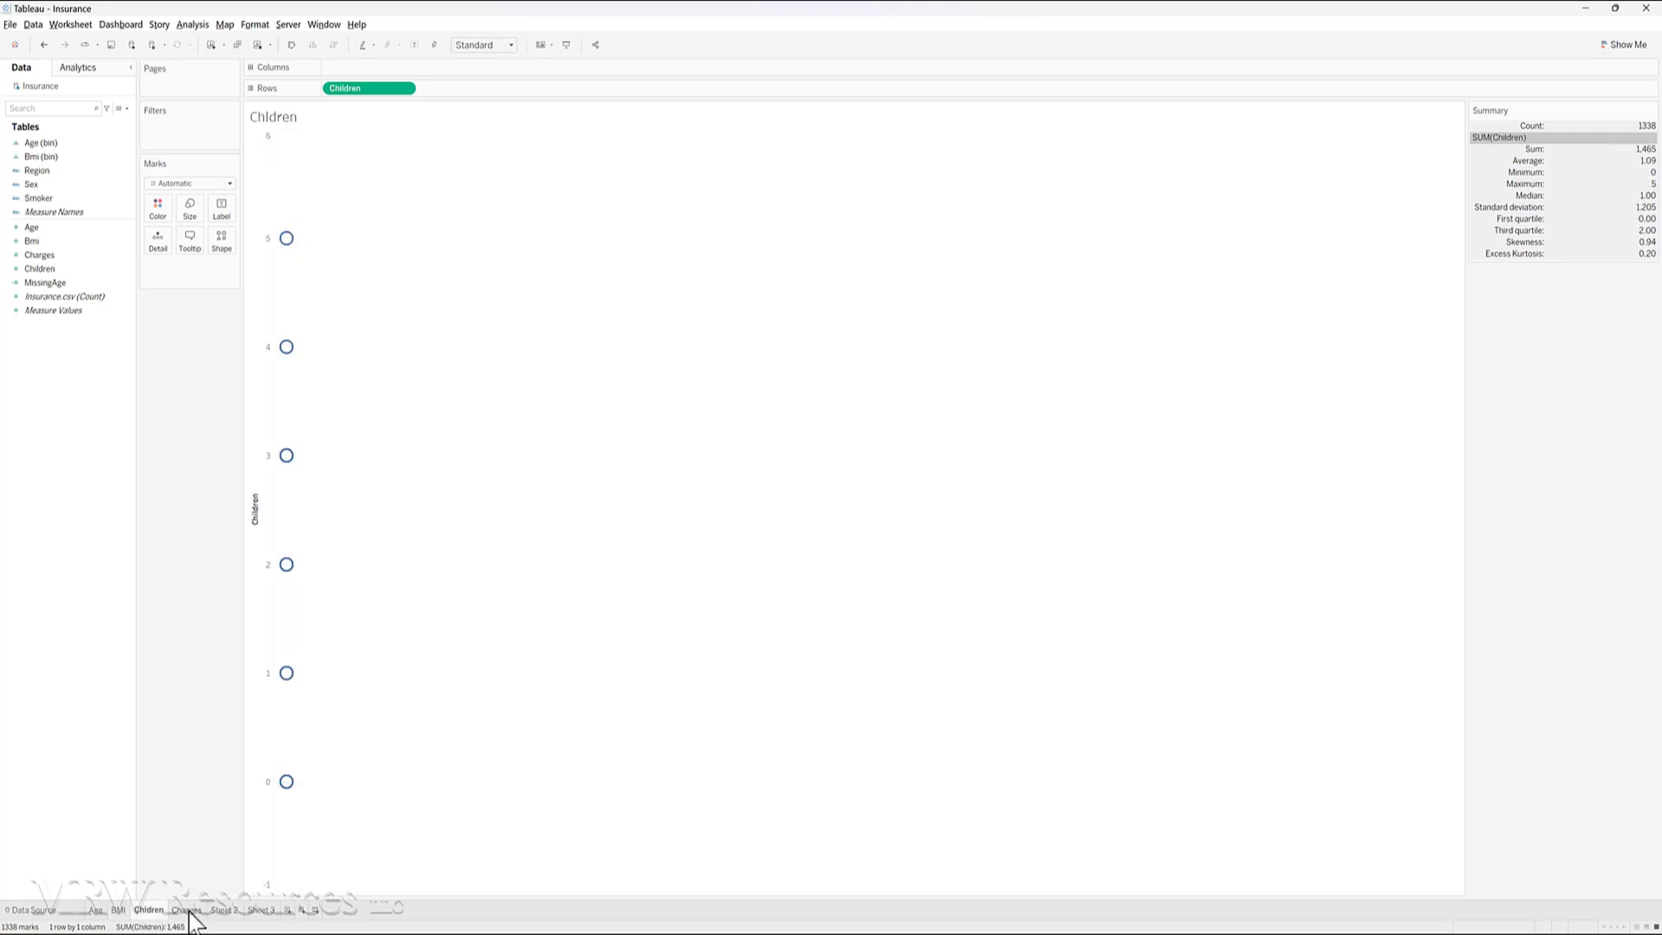
mouse_move(189, 911)
left_click(185, 911)
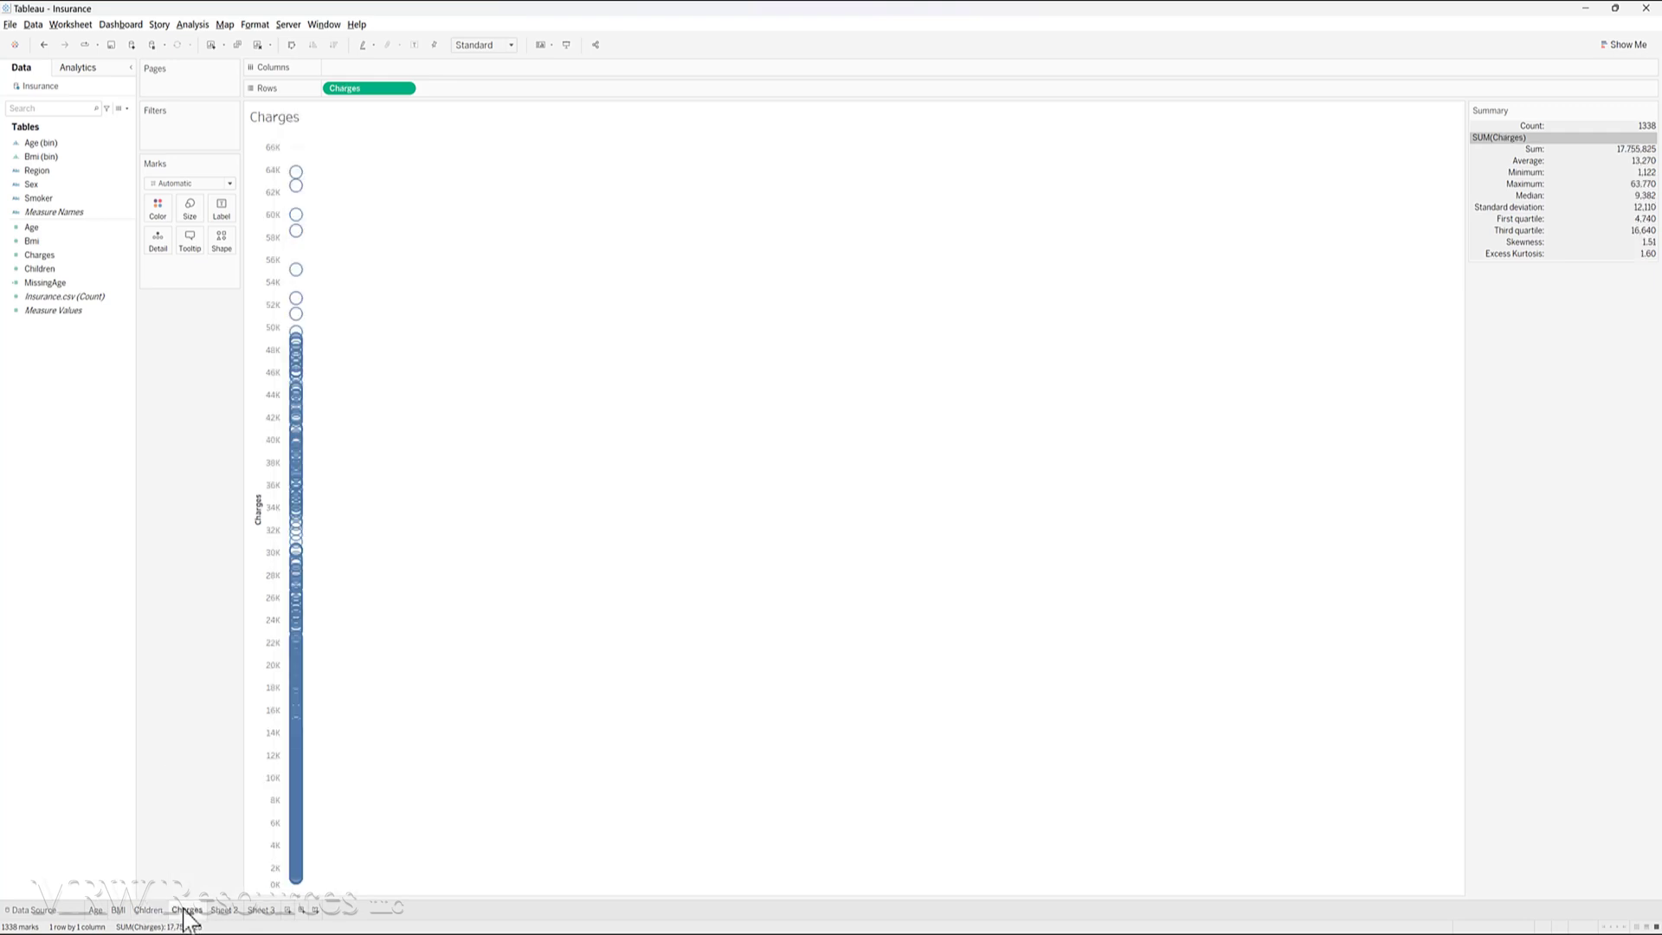
left_click(224, 911)
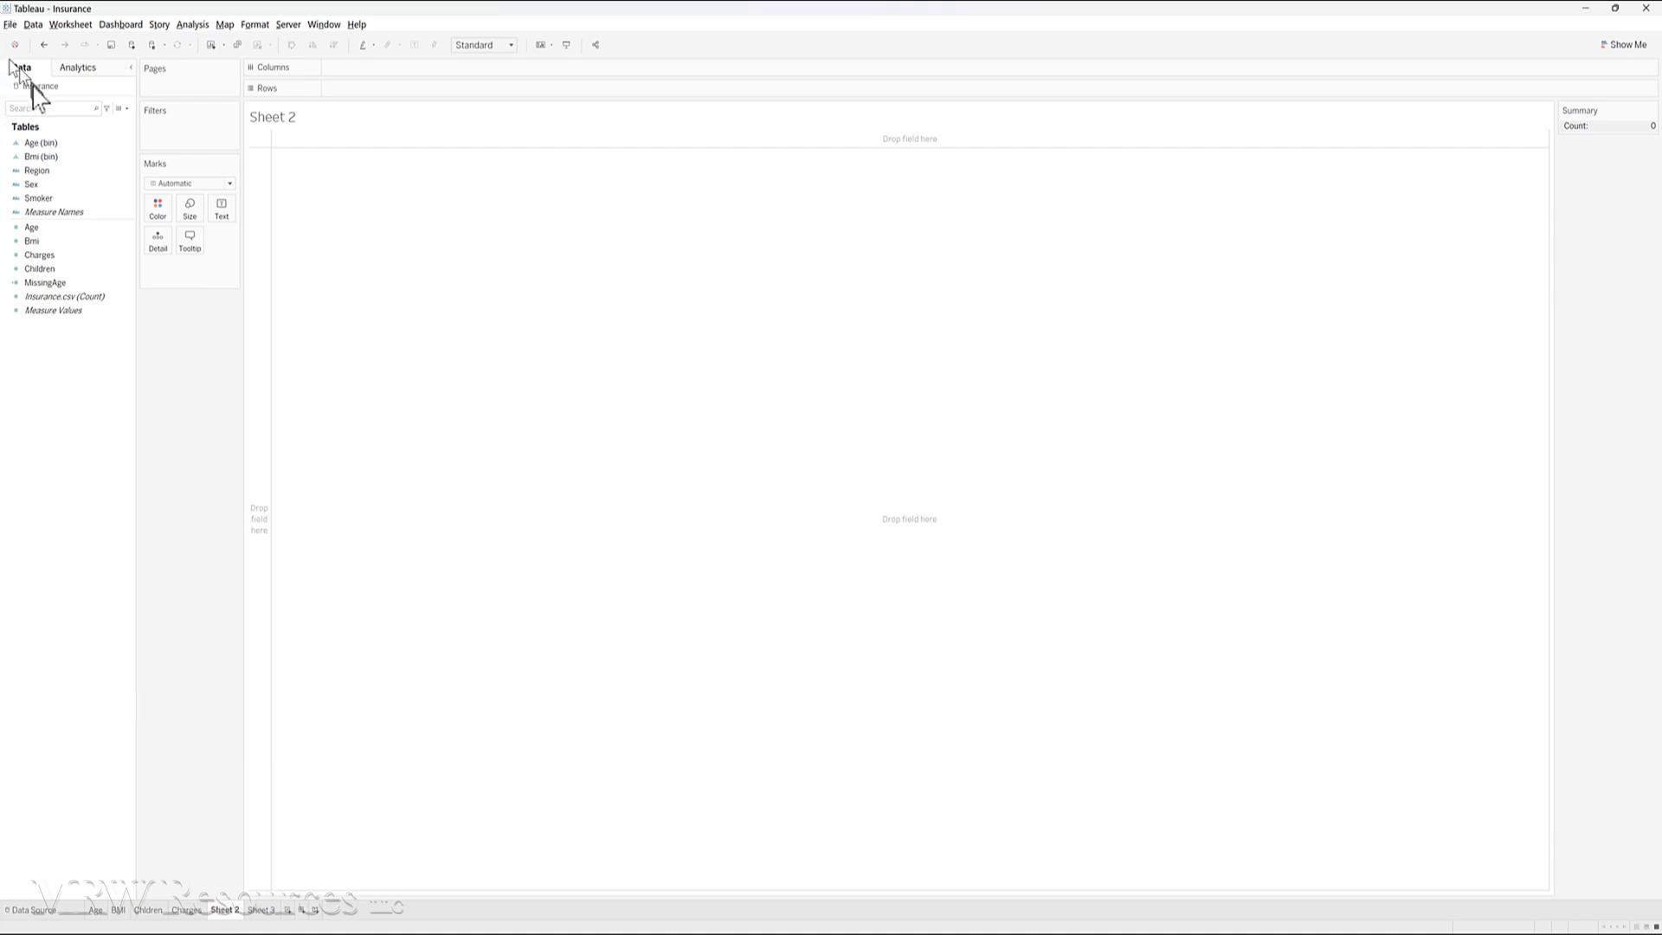
Build a histogram of Age counts on Sheet 2 using Show Me
left_click(42, 144)
mouse_move(31, 227)
left_mouse_down()
mouse_move(69, 238)
mouse_move(347, 81)
left_mouse_up()
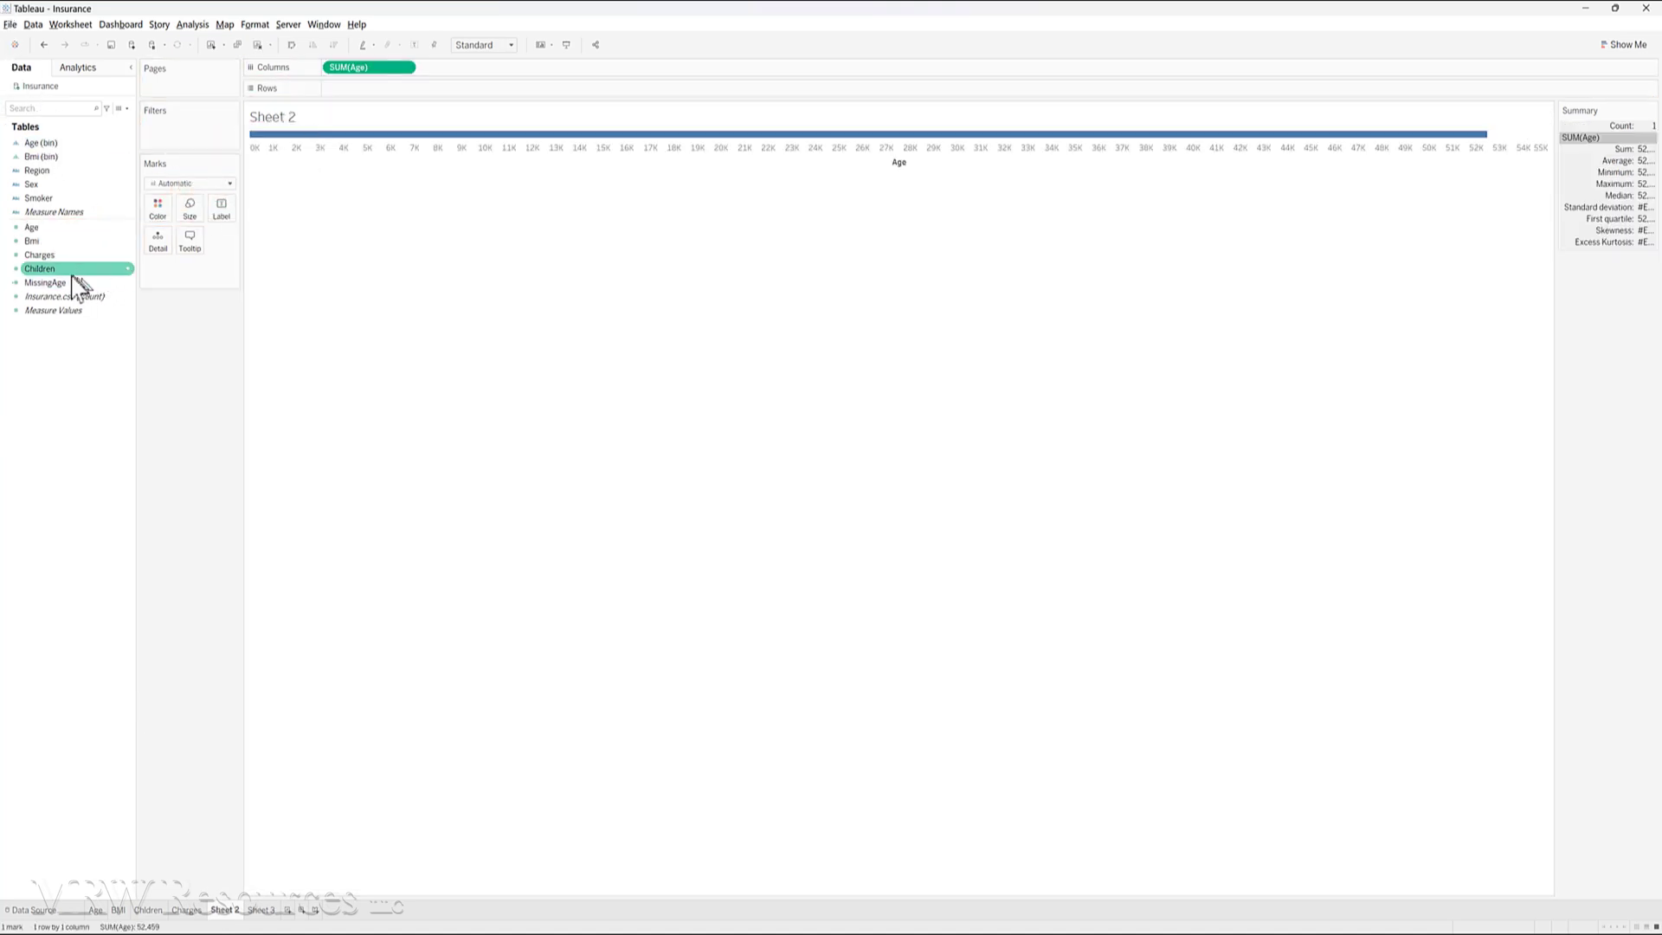
left_click_drag(35, 231, 349, 98)
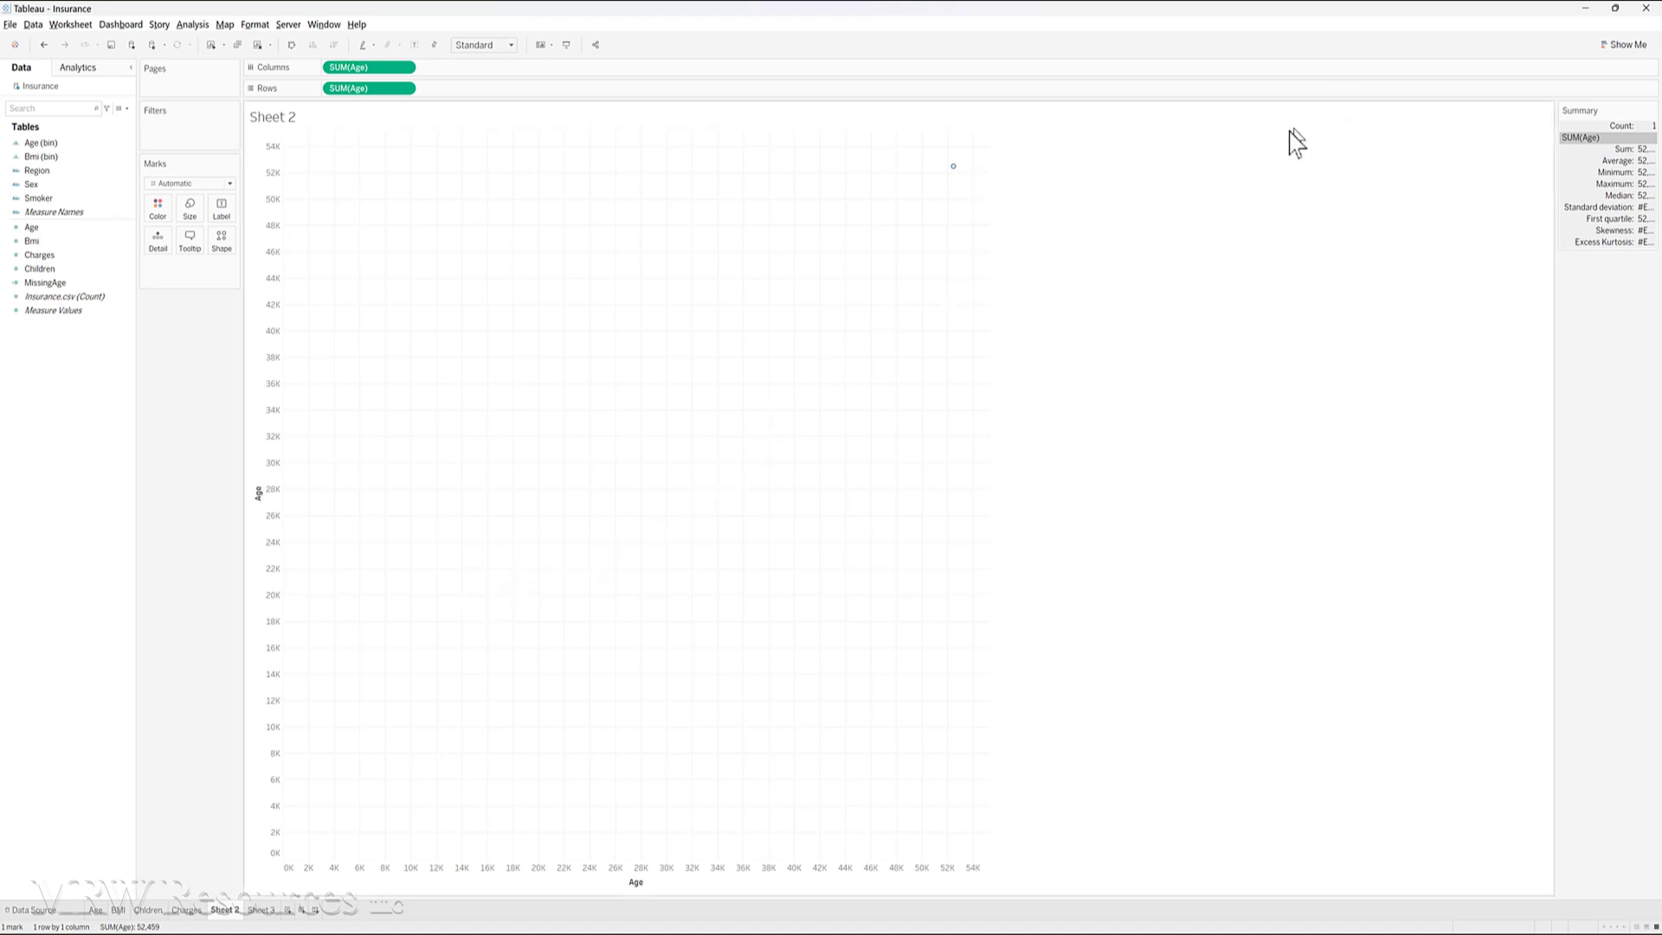
left_click(1614, 47)
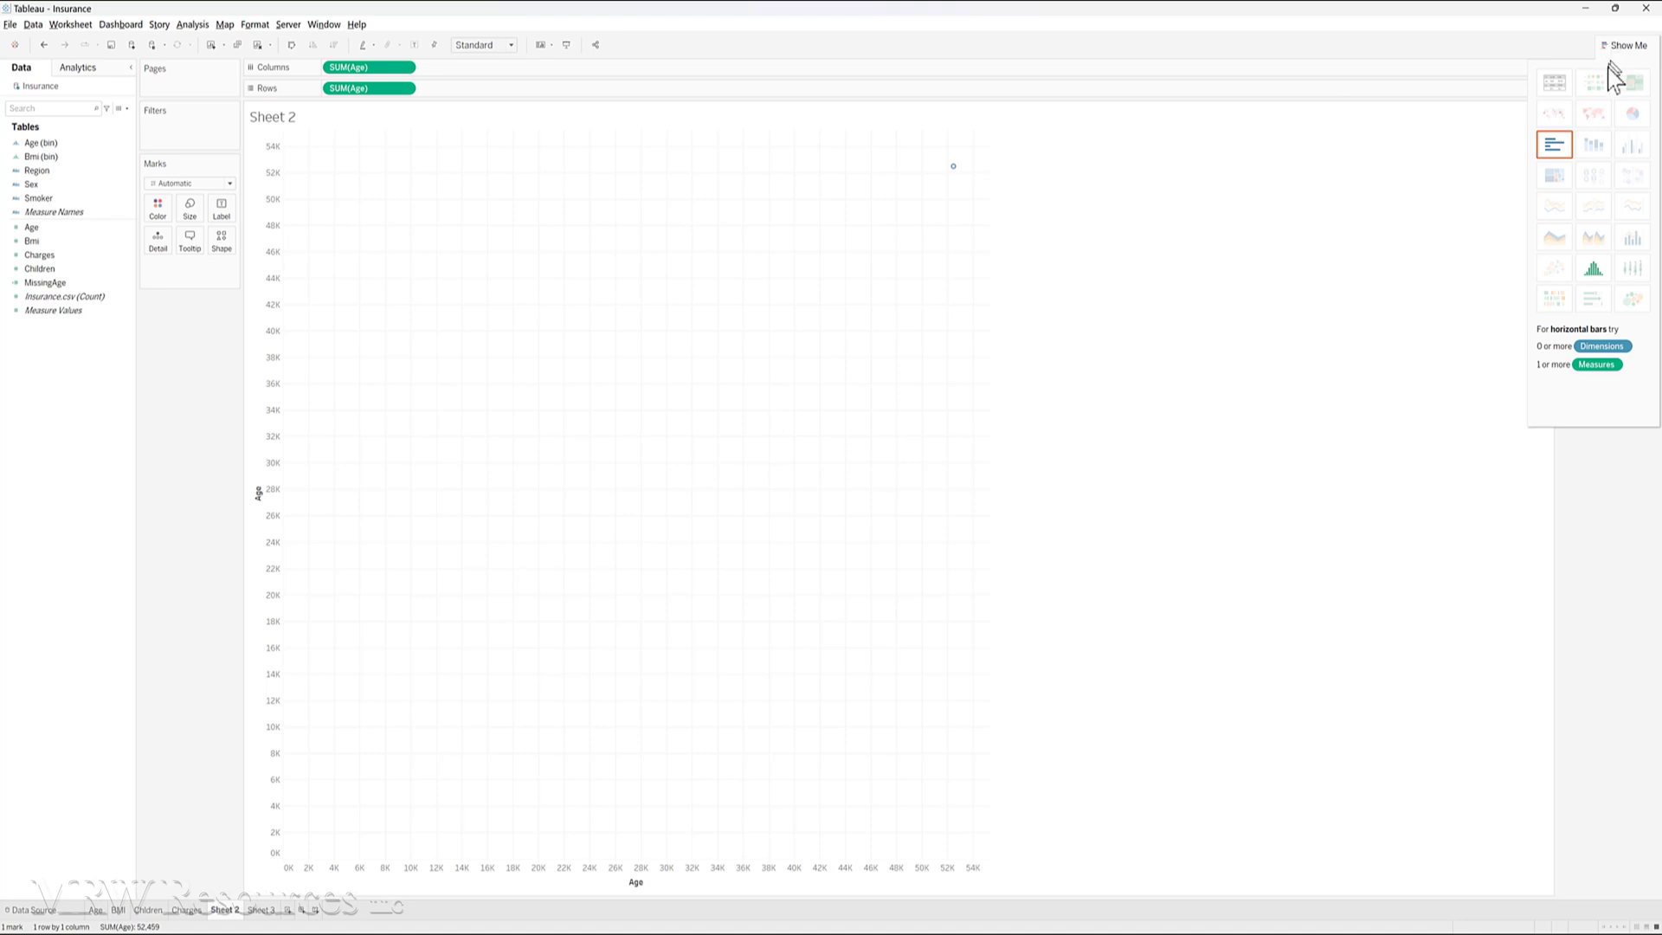
left_click(1593, 271)
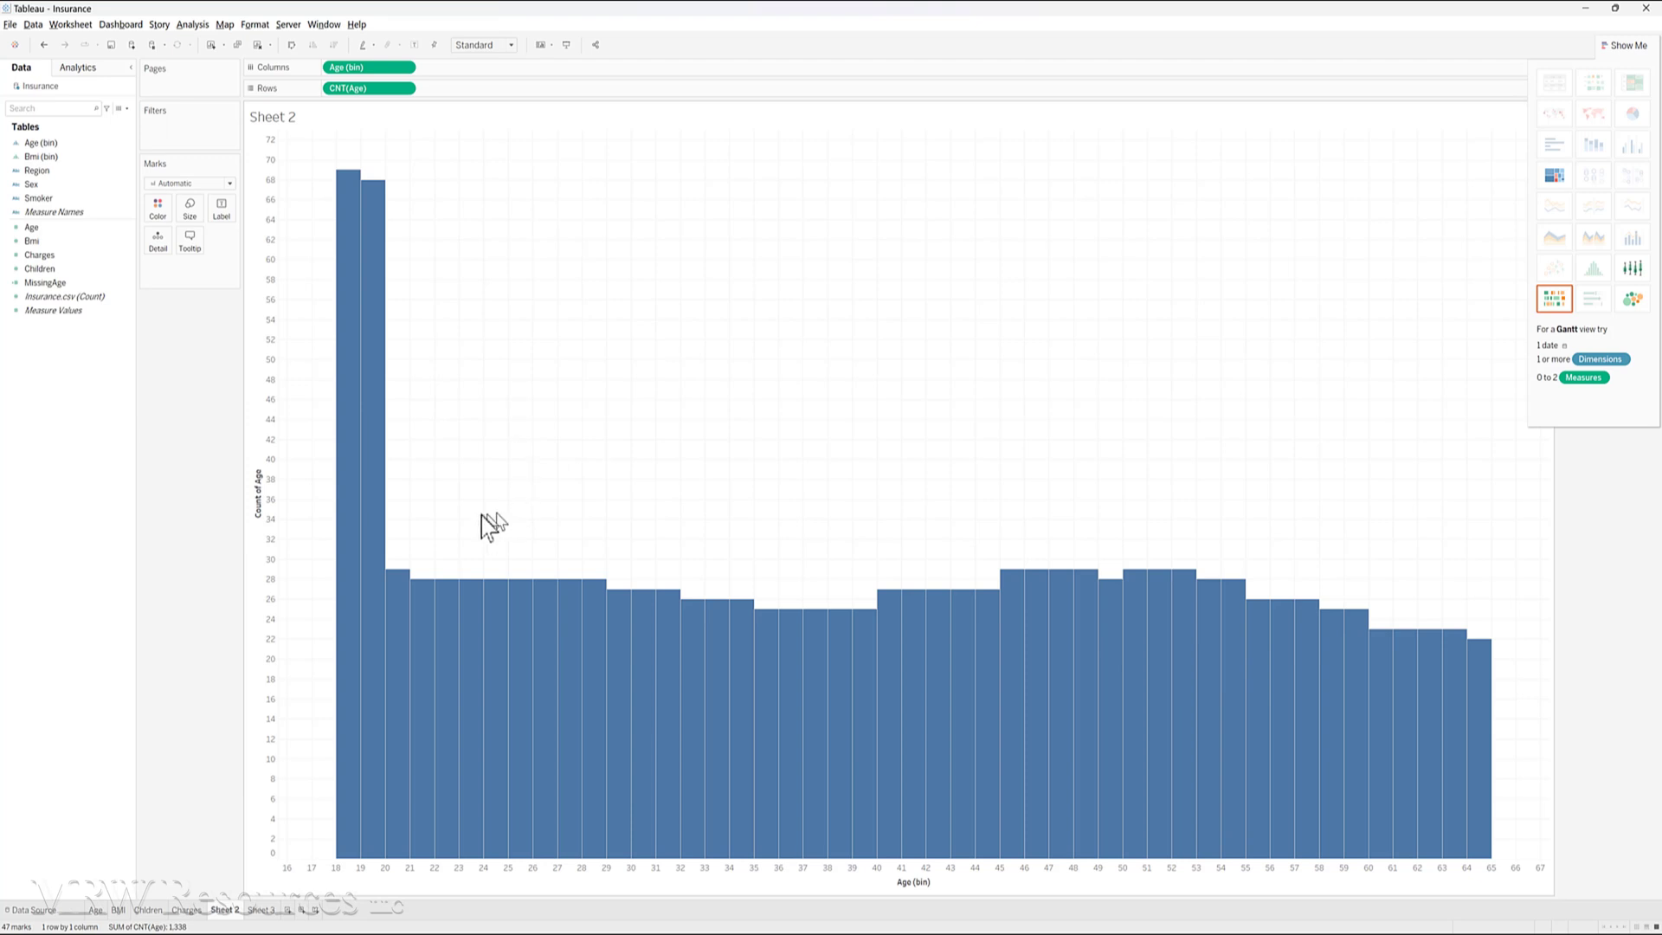
mouse_move(343, 562)
Rename Sheet 2 to 'Age Histogram'
double_click(222, 910)
type("Age Histogram")
key("Return")
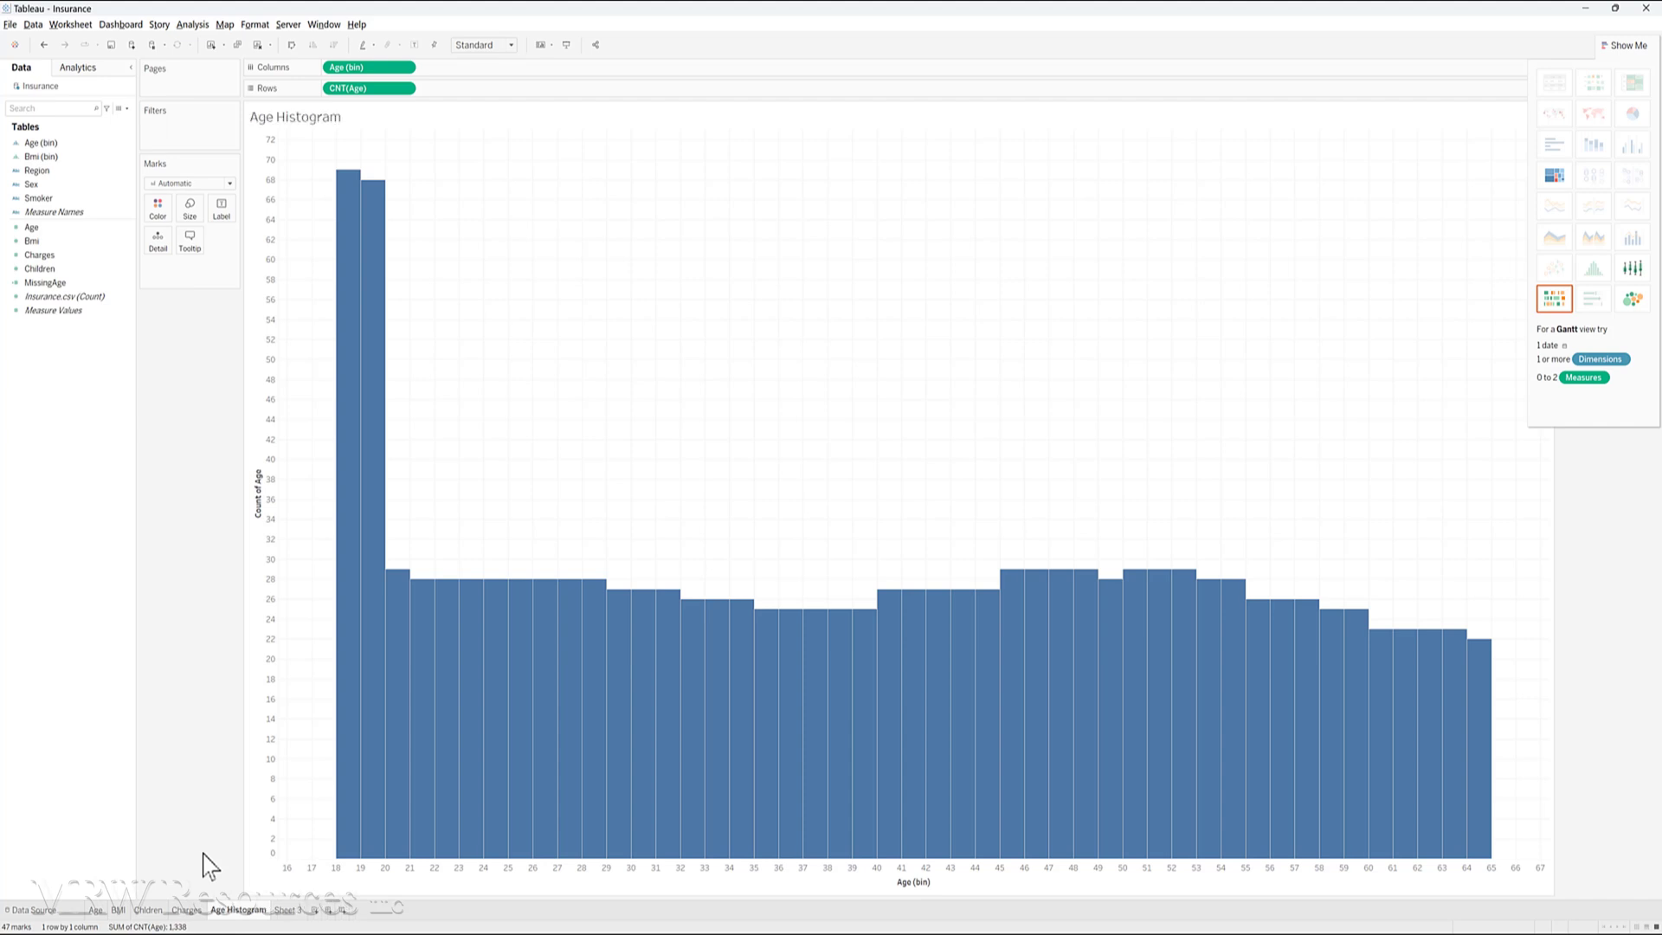
Build a histogram of Bmi counts on Sheet 3
left_click(289, 911)
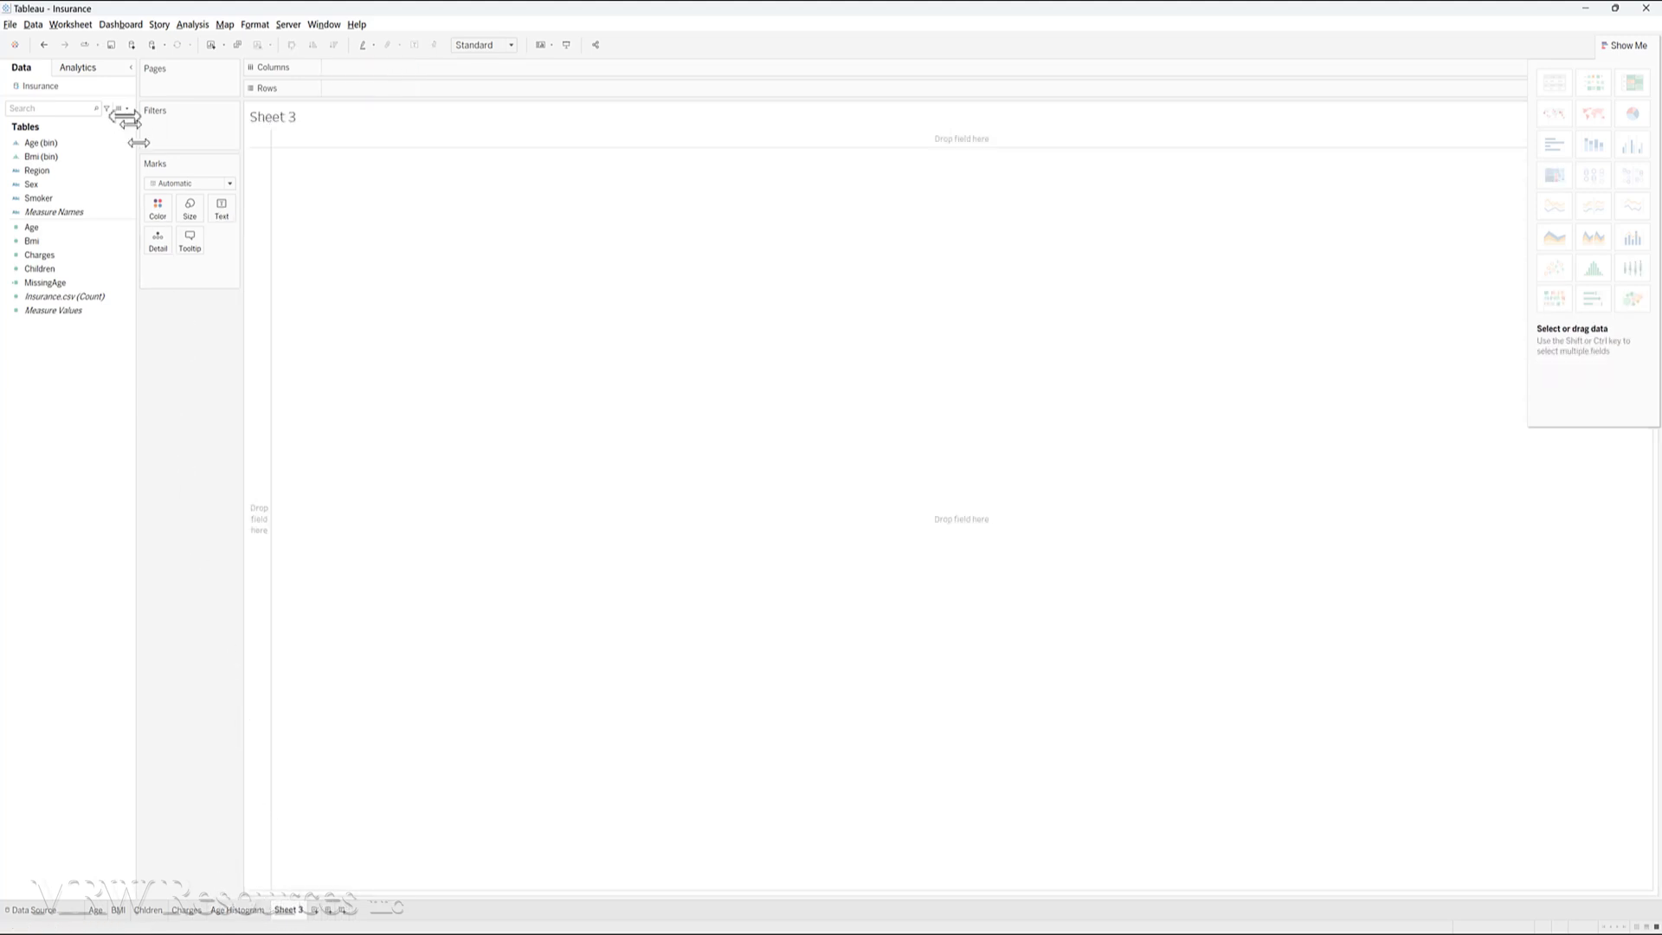
left_click(47, 244)
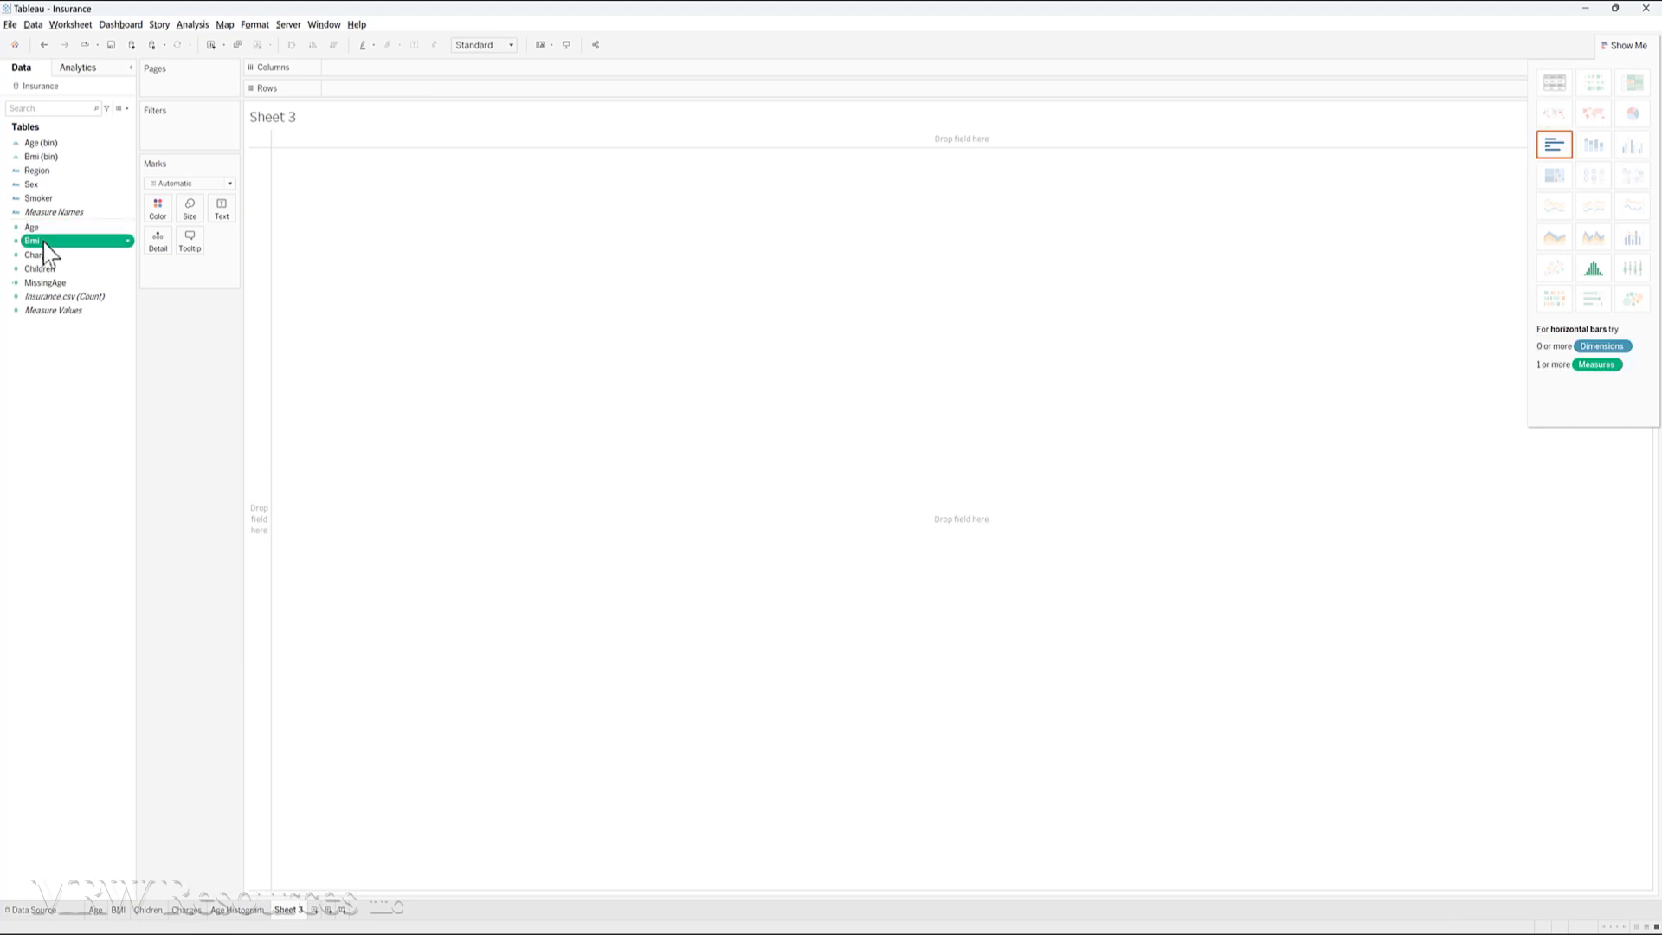
left_click_drag(44, 244, 339, 71)
left_click_drag(48, 242, 378, 95)
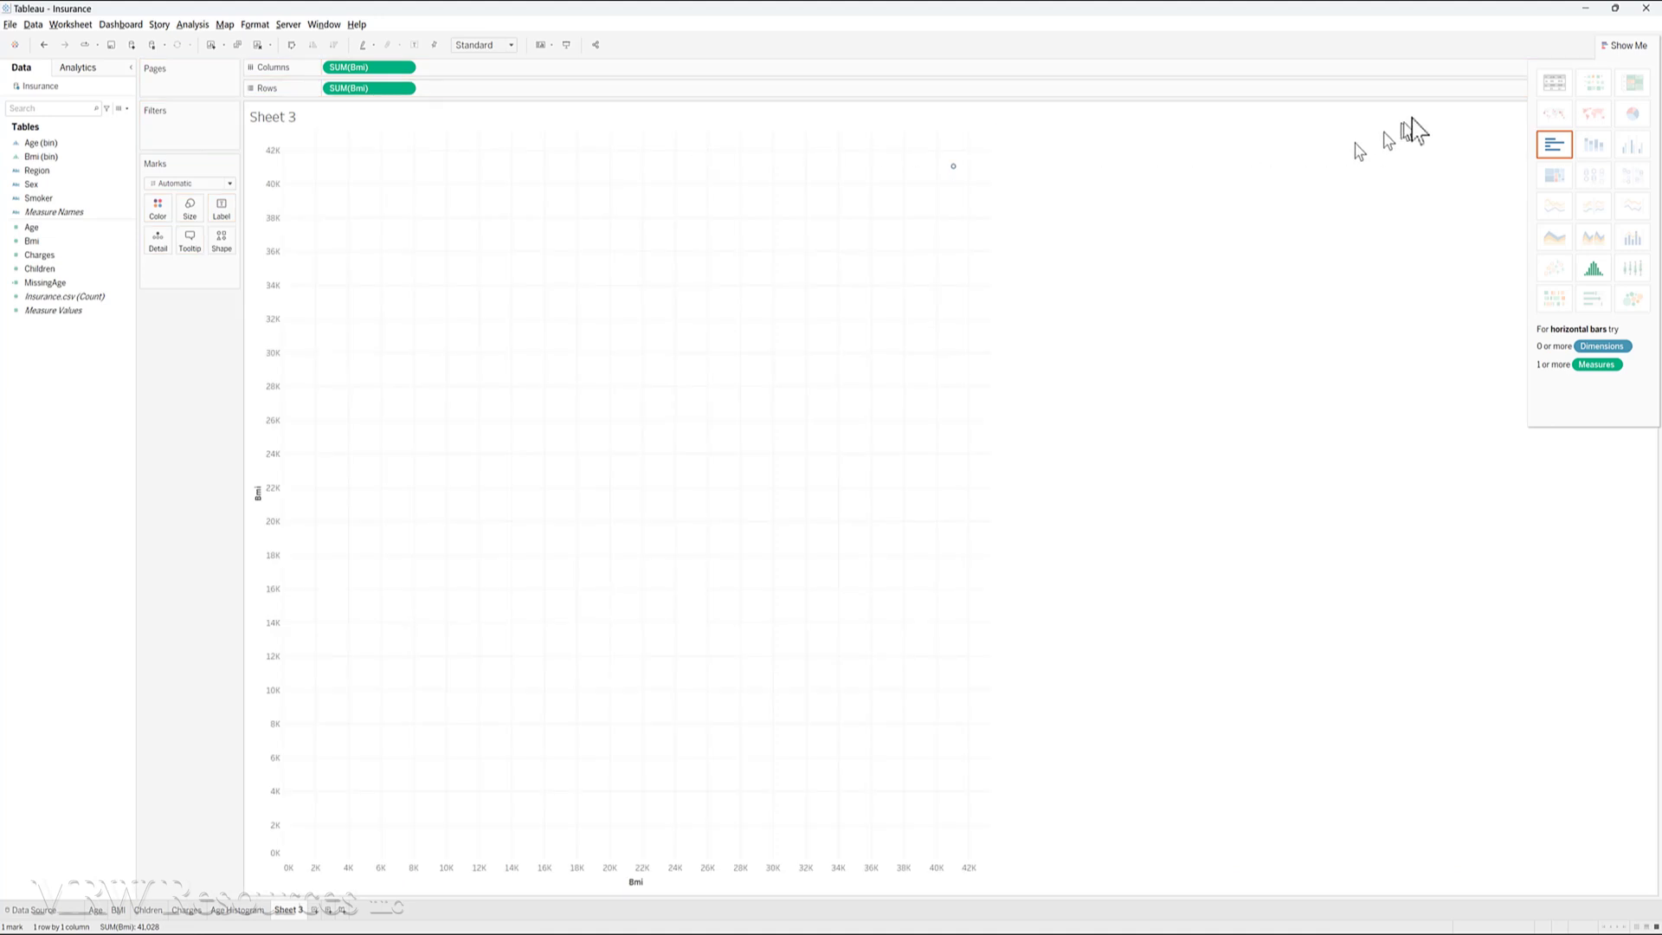
left_click(1592, 270)
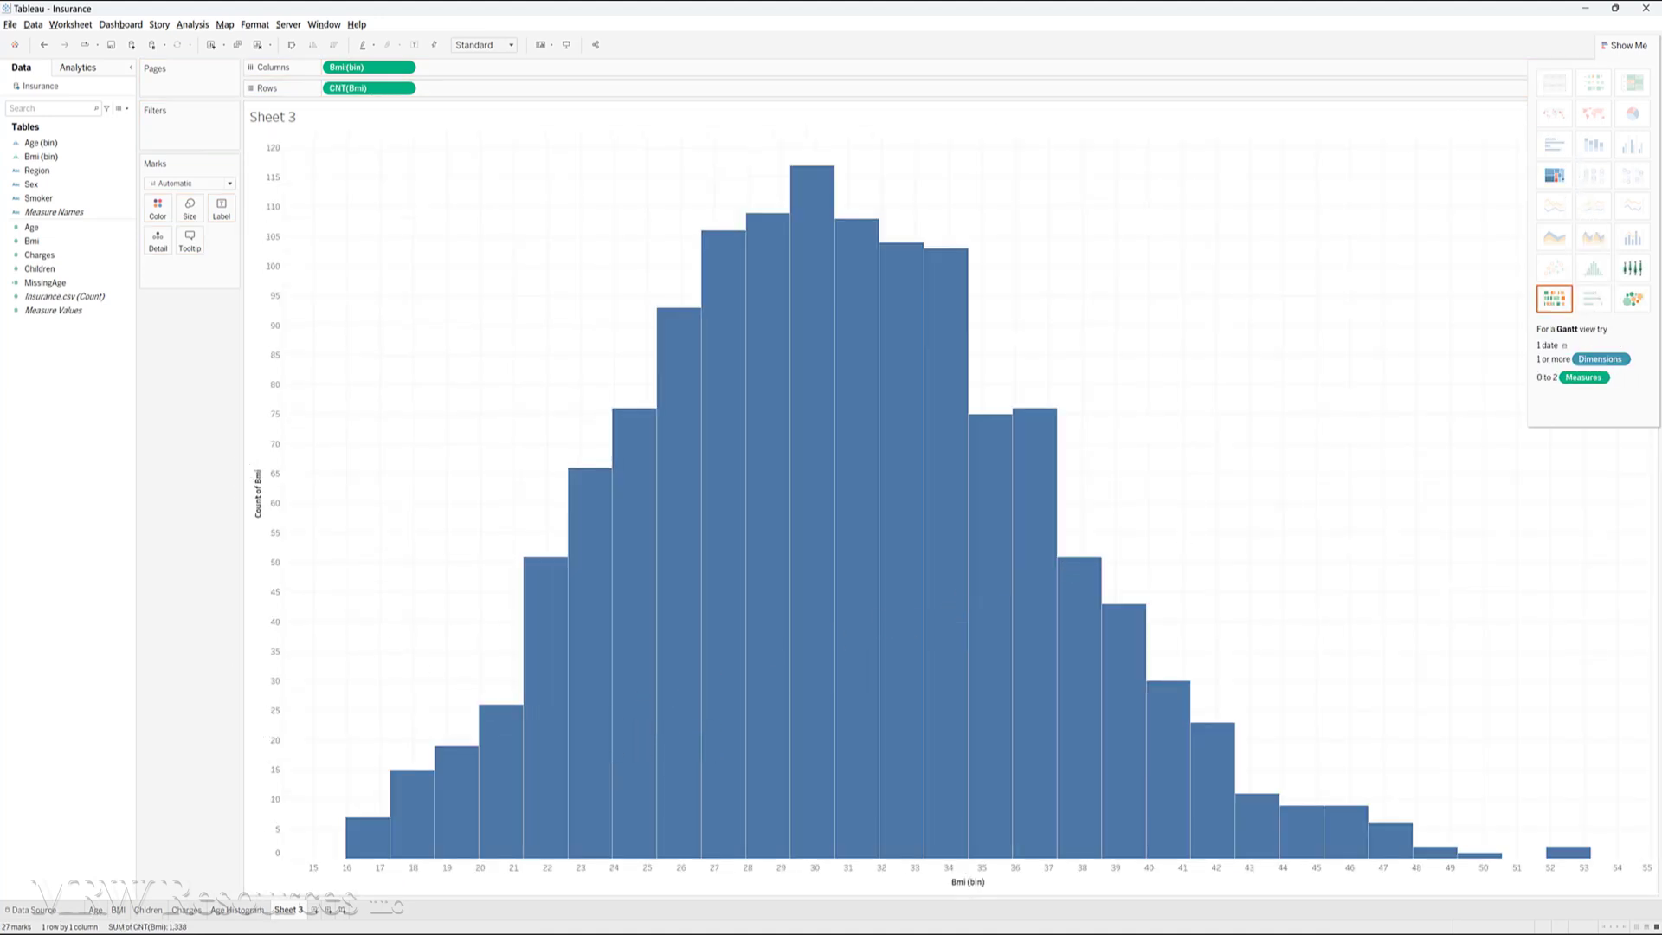
Rename Sheet 3 to 'BMI Histogram' and compare it with the BMI summary statistics
double_click(289, 910)
type("BMI Histogram")
left_click(1314, 337)
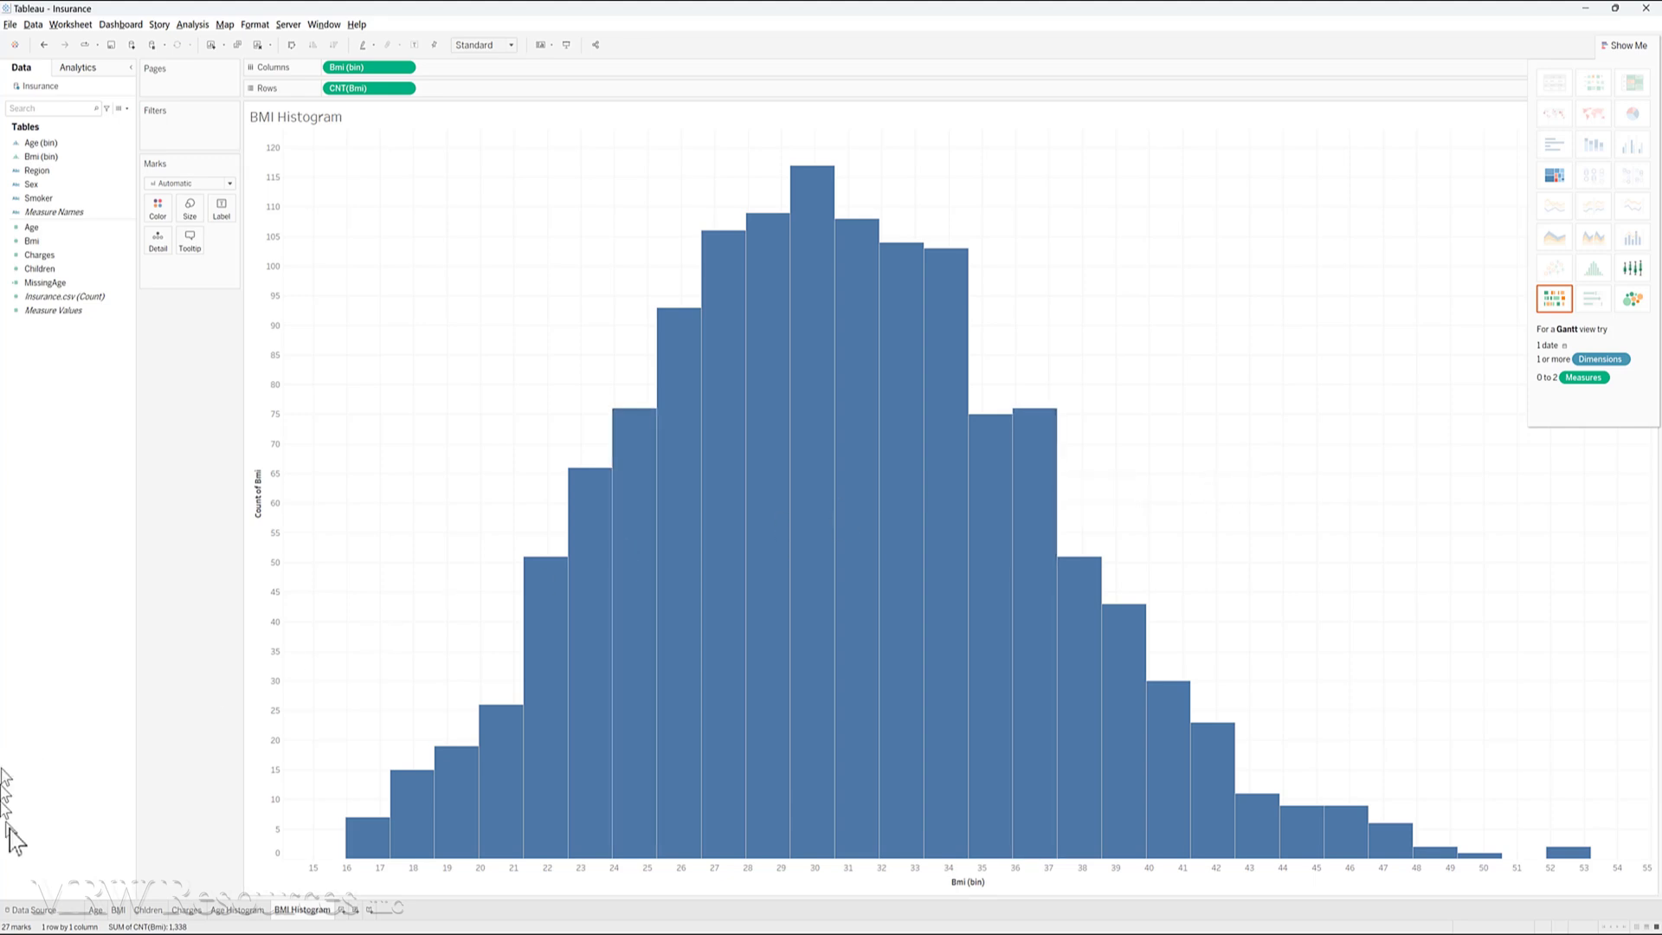
left_click(117, 909)
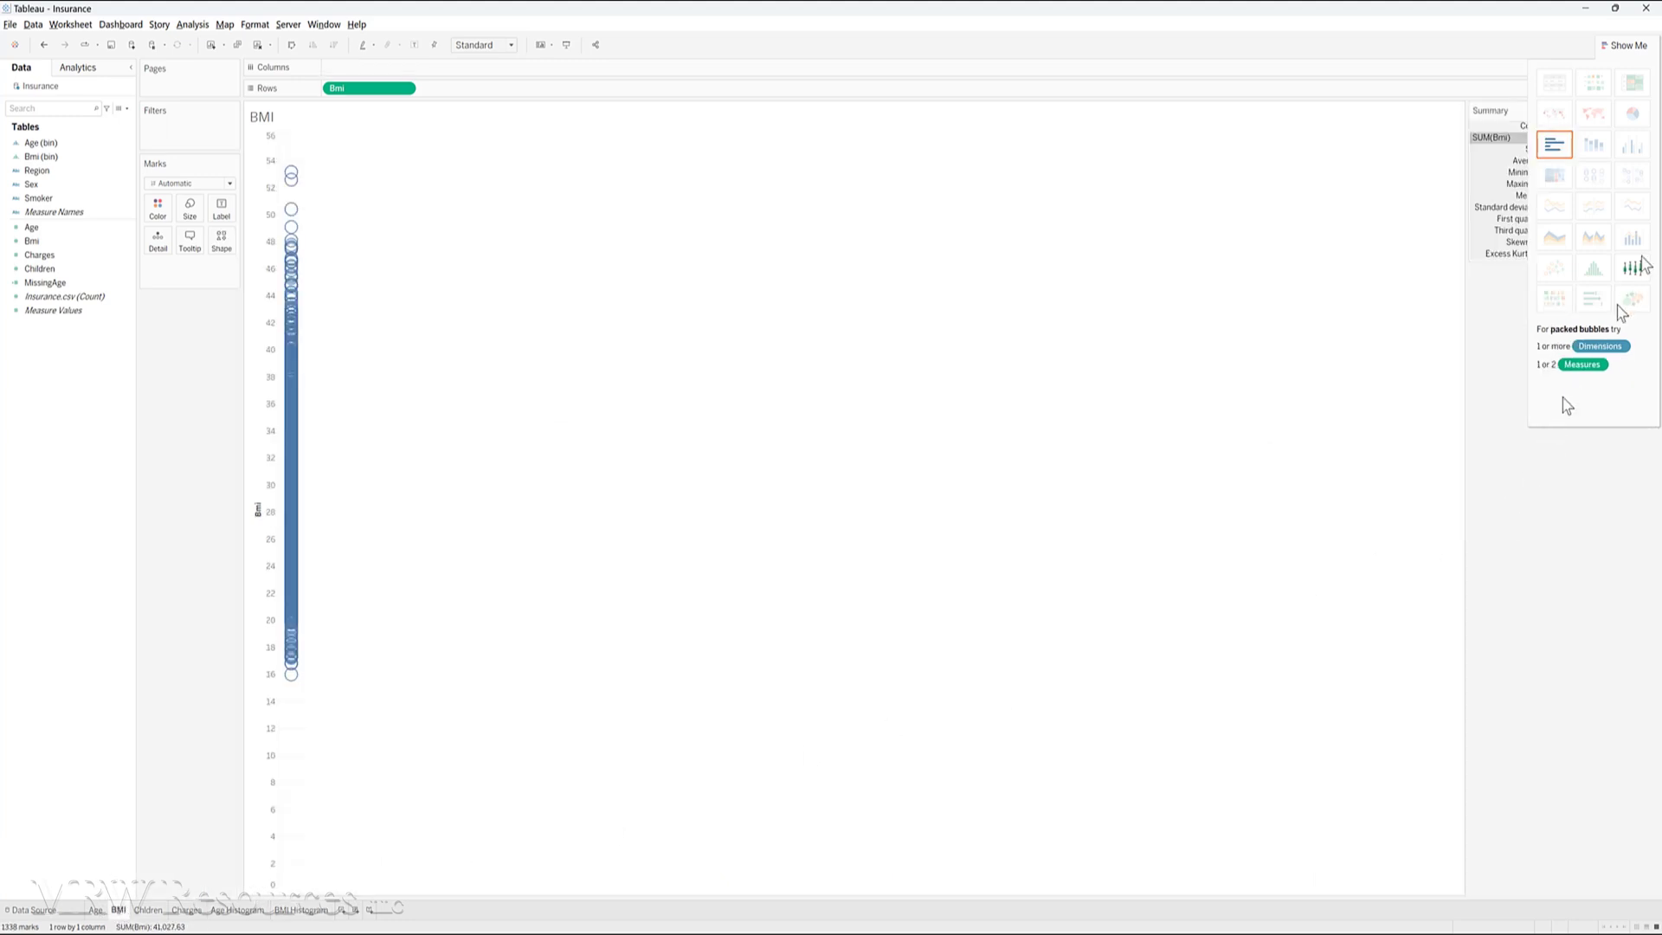
left_click(1622, 45)
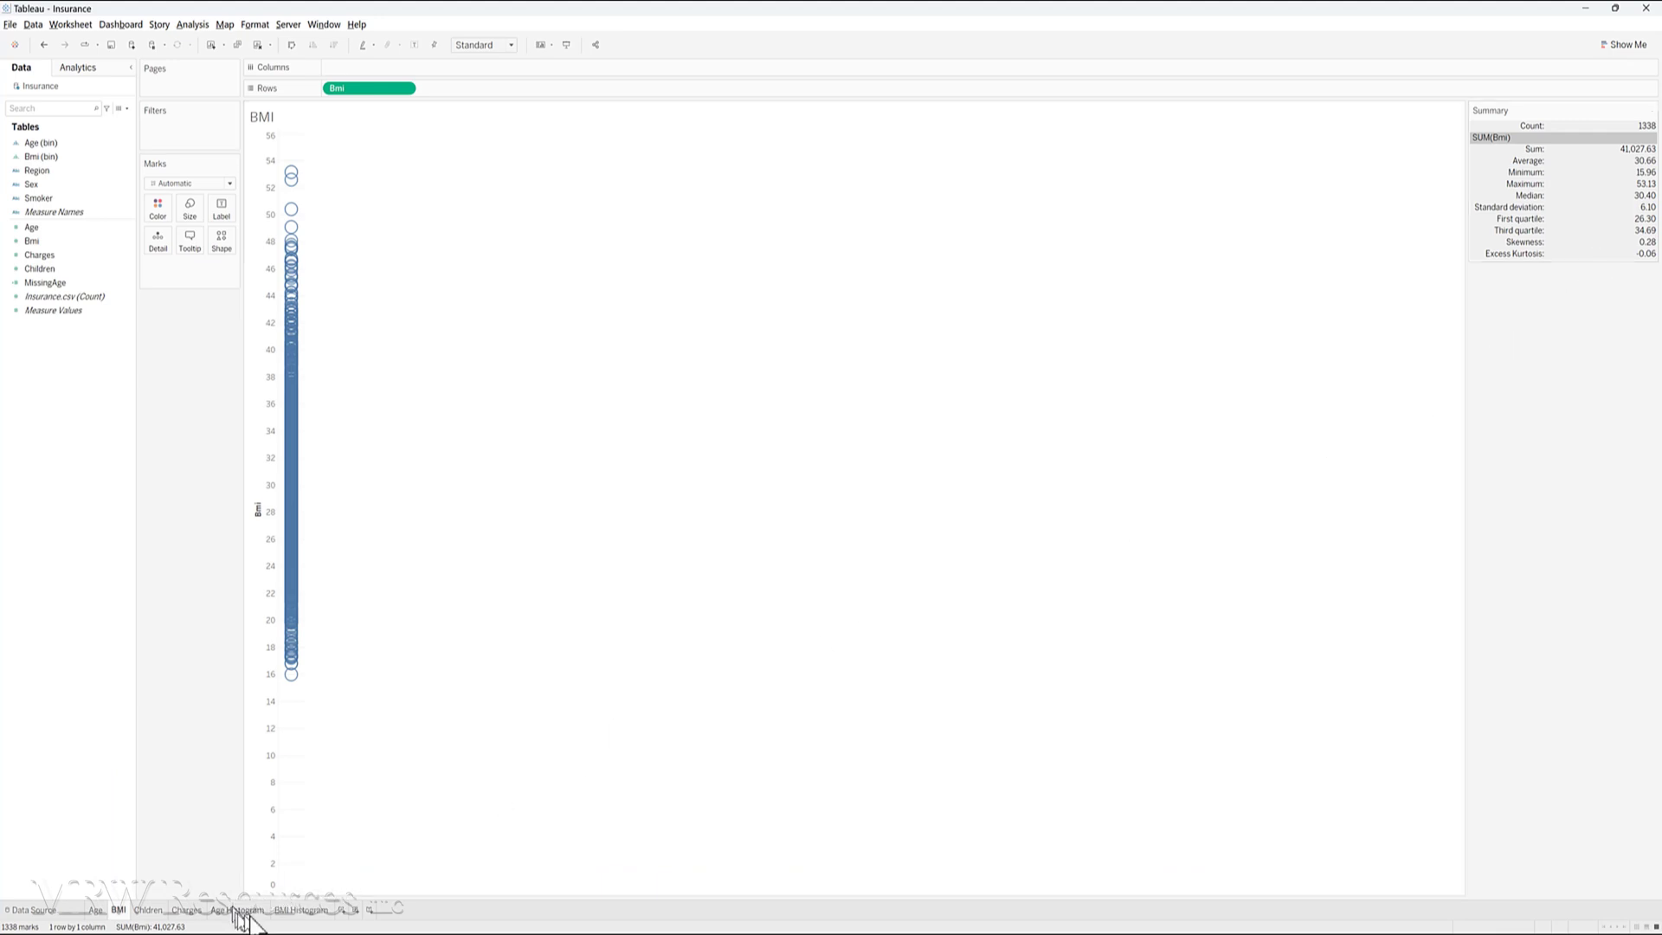
left_click(298, 910)
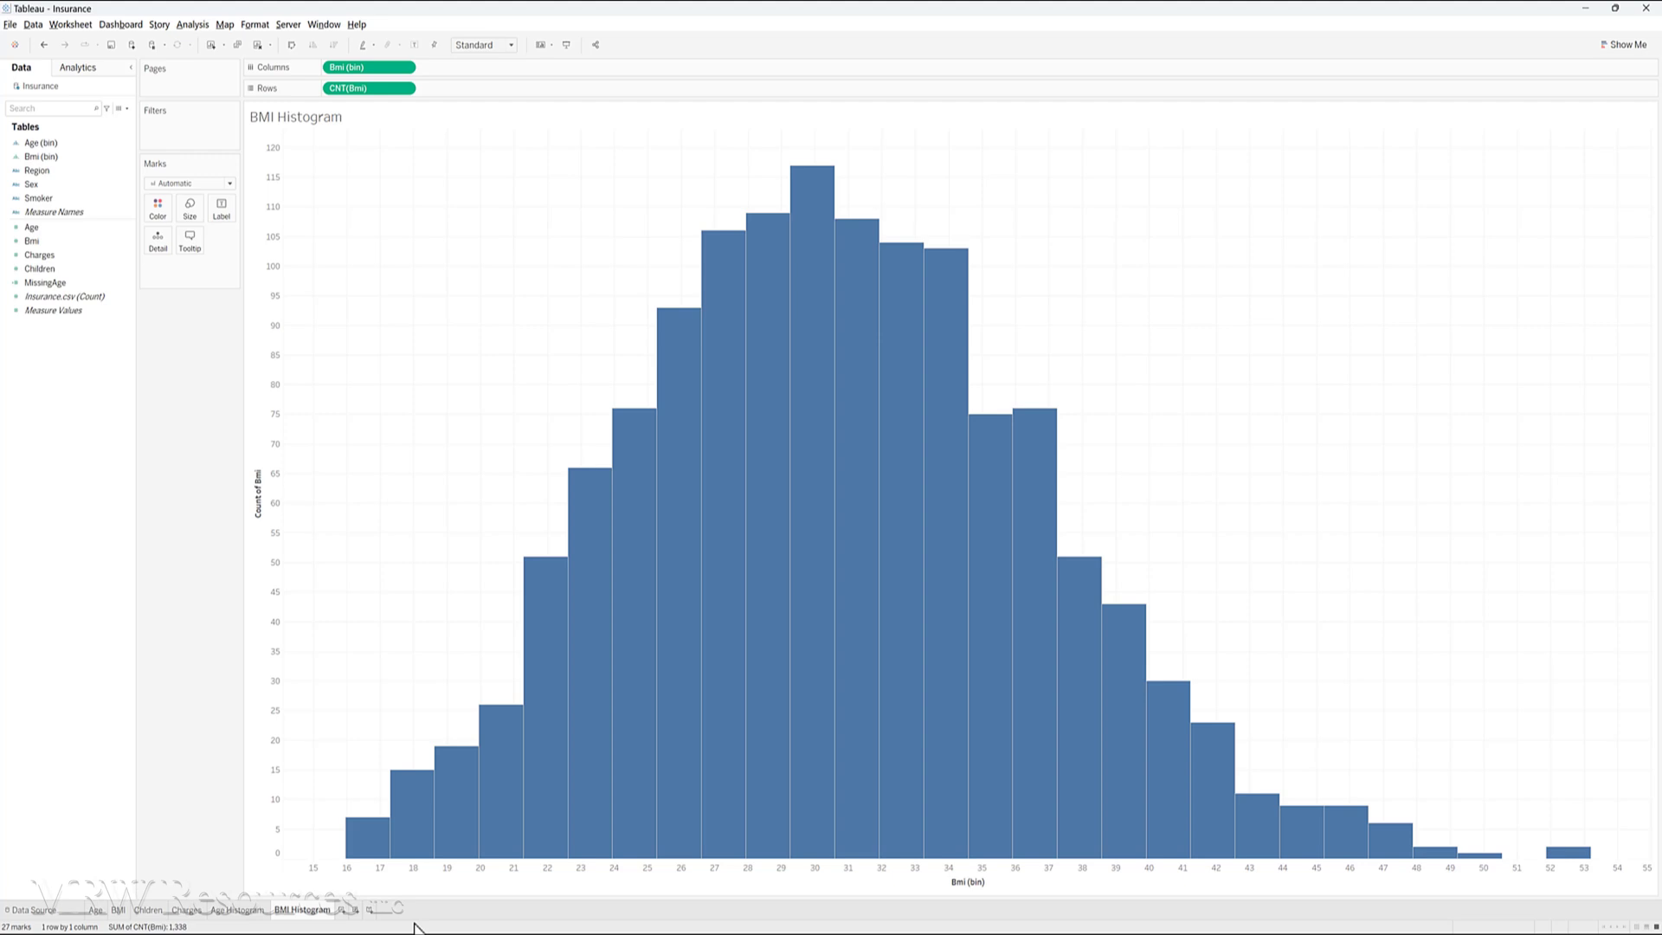
Build a histogram of Children counts on a new worksheet
left_click(343, 910)
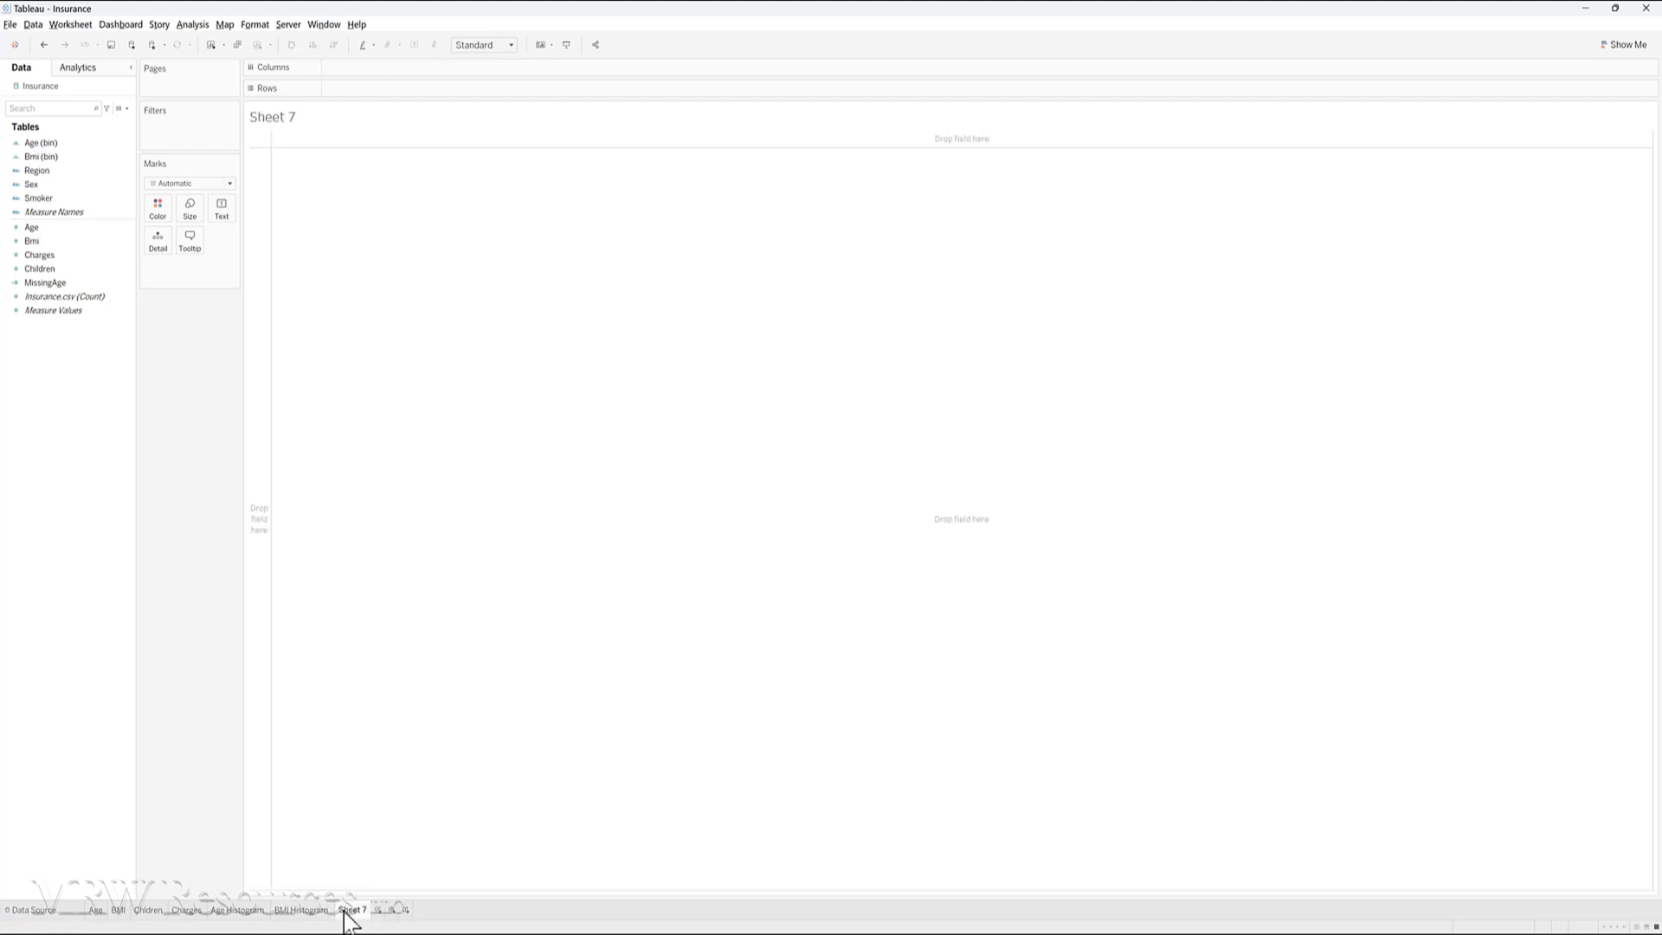
left_click(36, 254)
left_click(40, 270)
left_click_drag(40, 274, 367, 95)
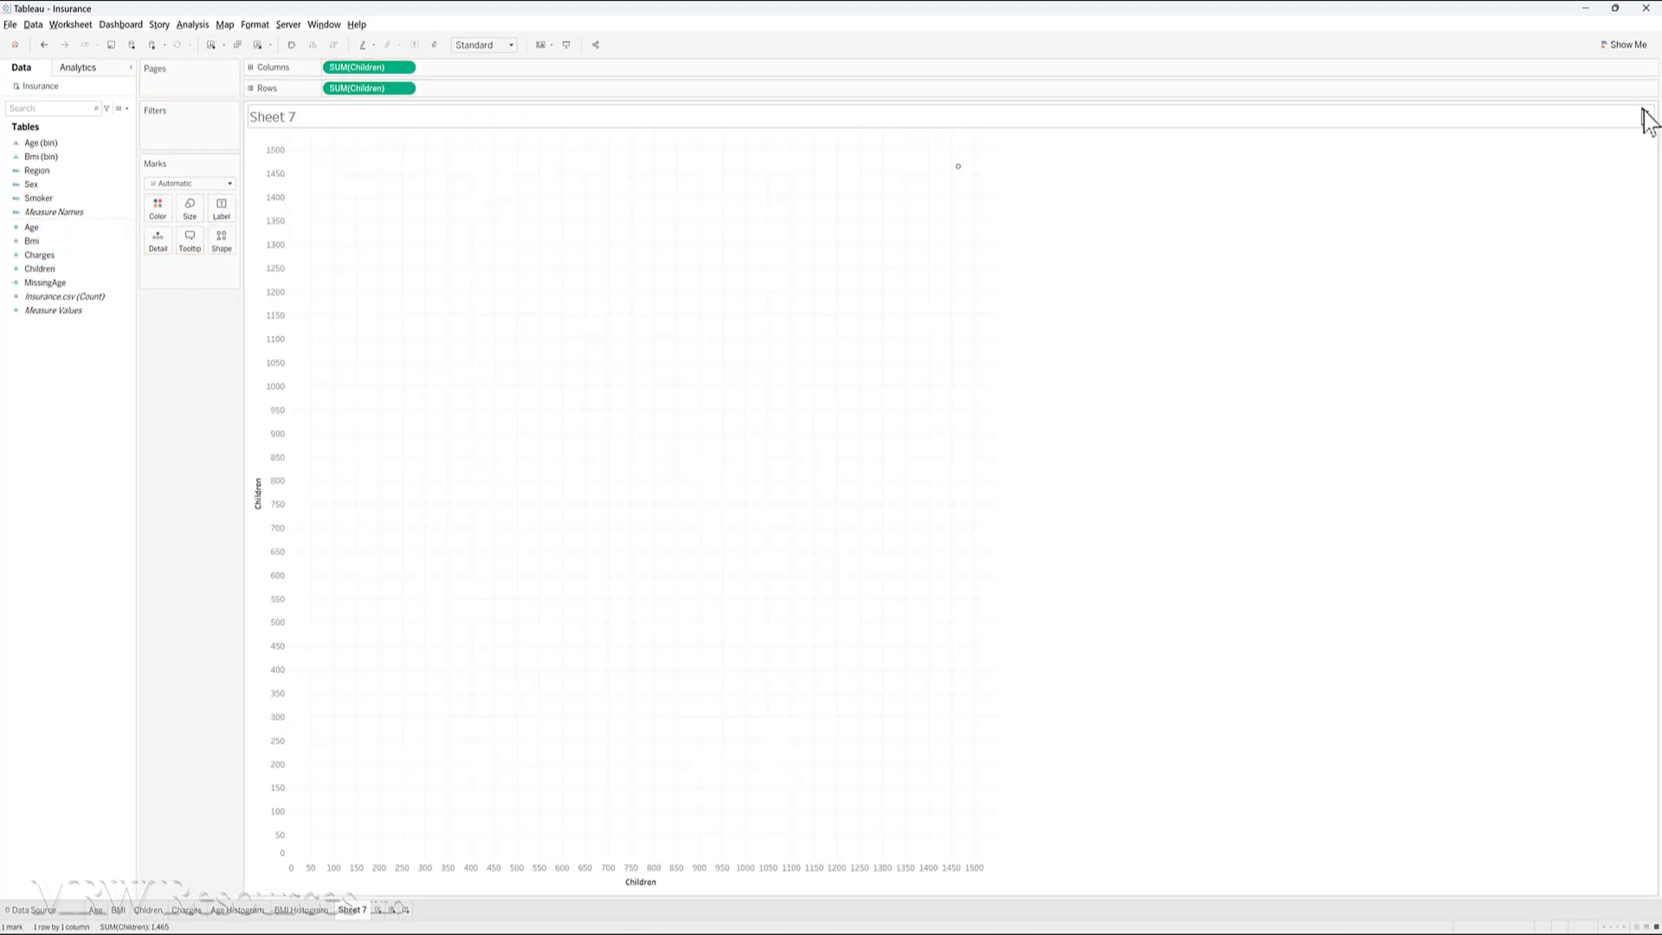
left_click(1633, 50)
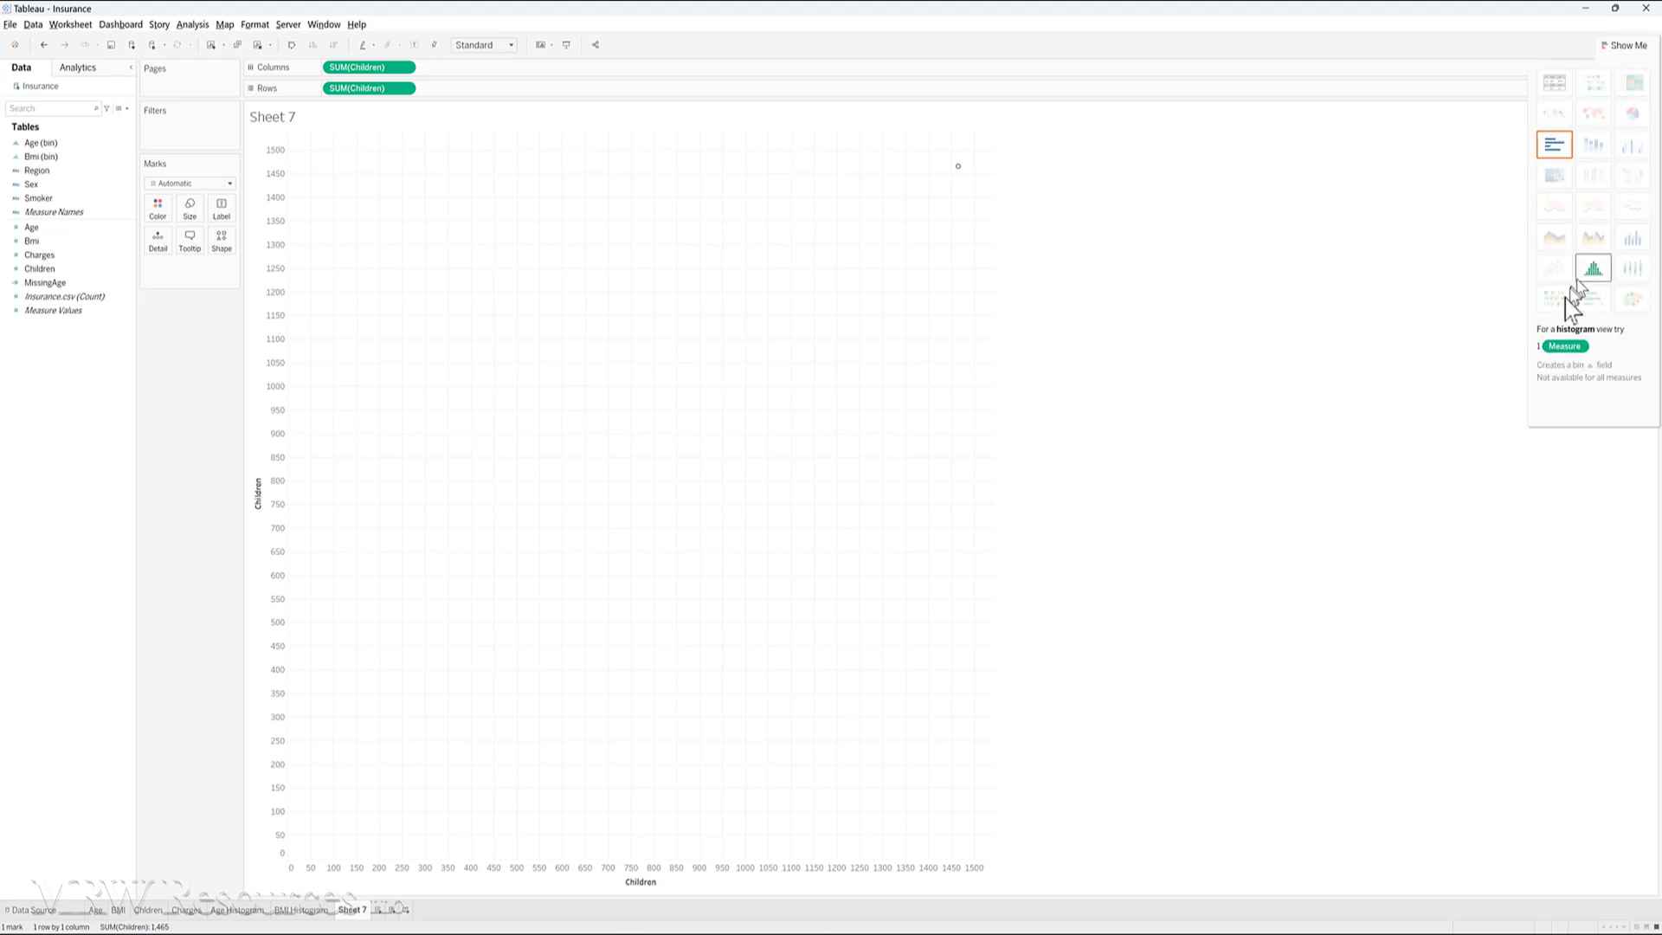
left_click(1591, 272)
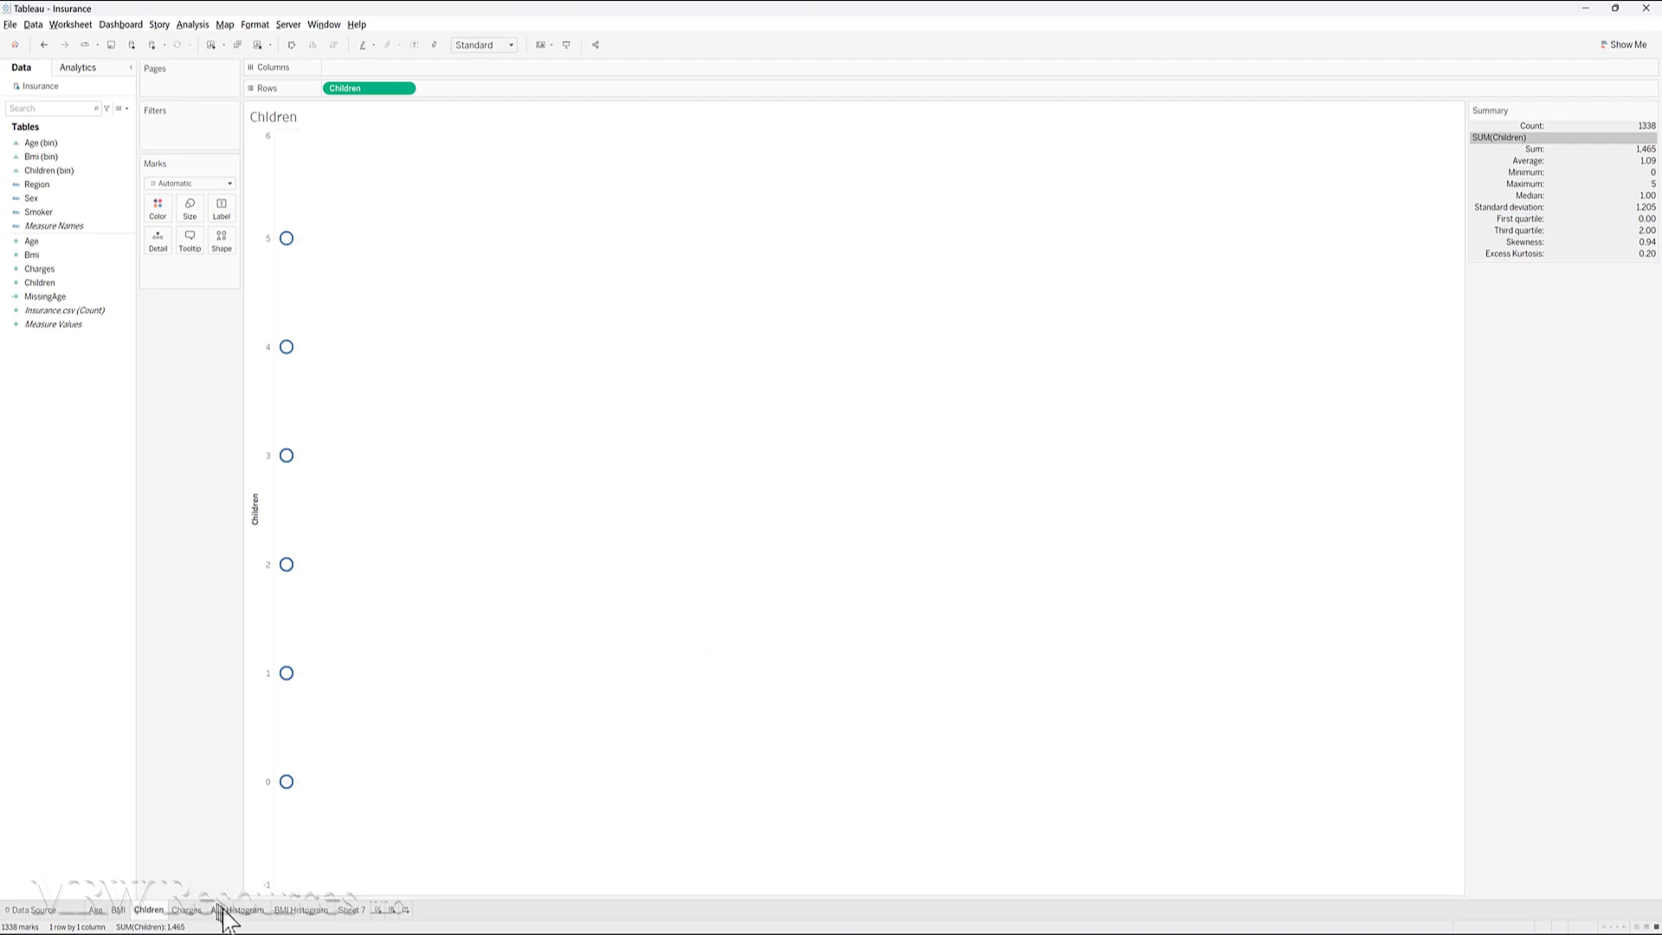
left_click(311, 911)
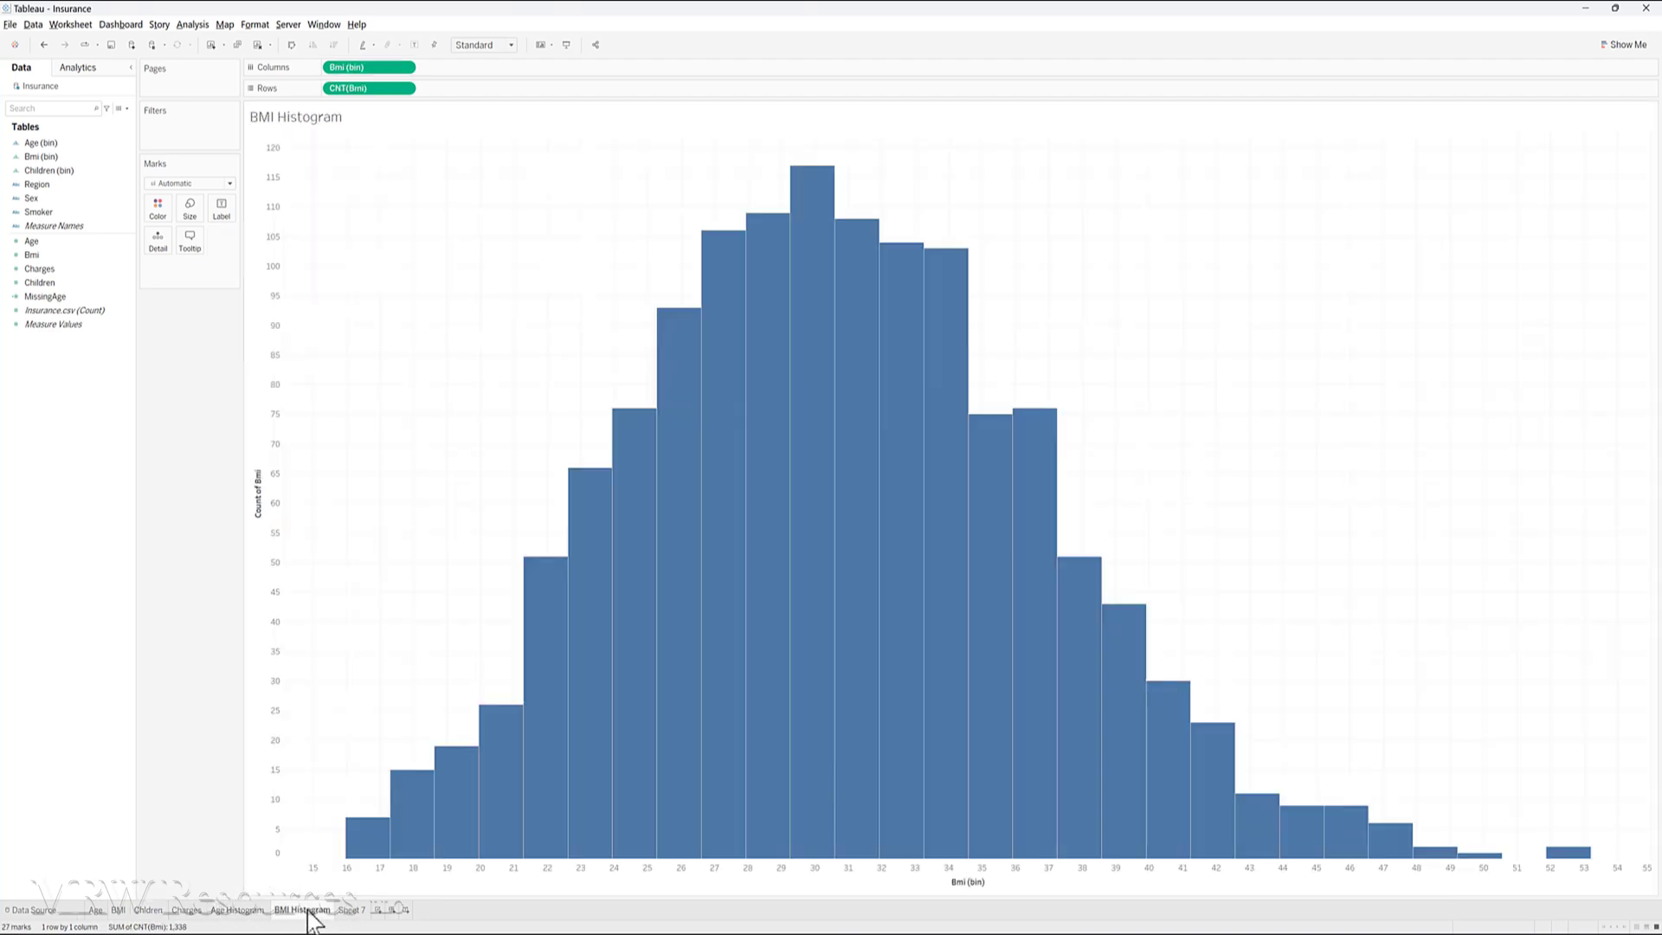
left_click(353, 911)
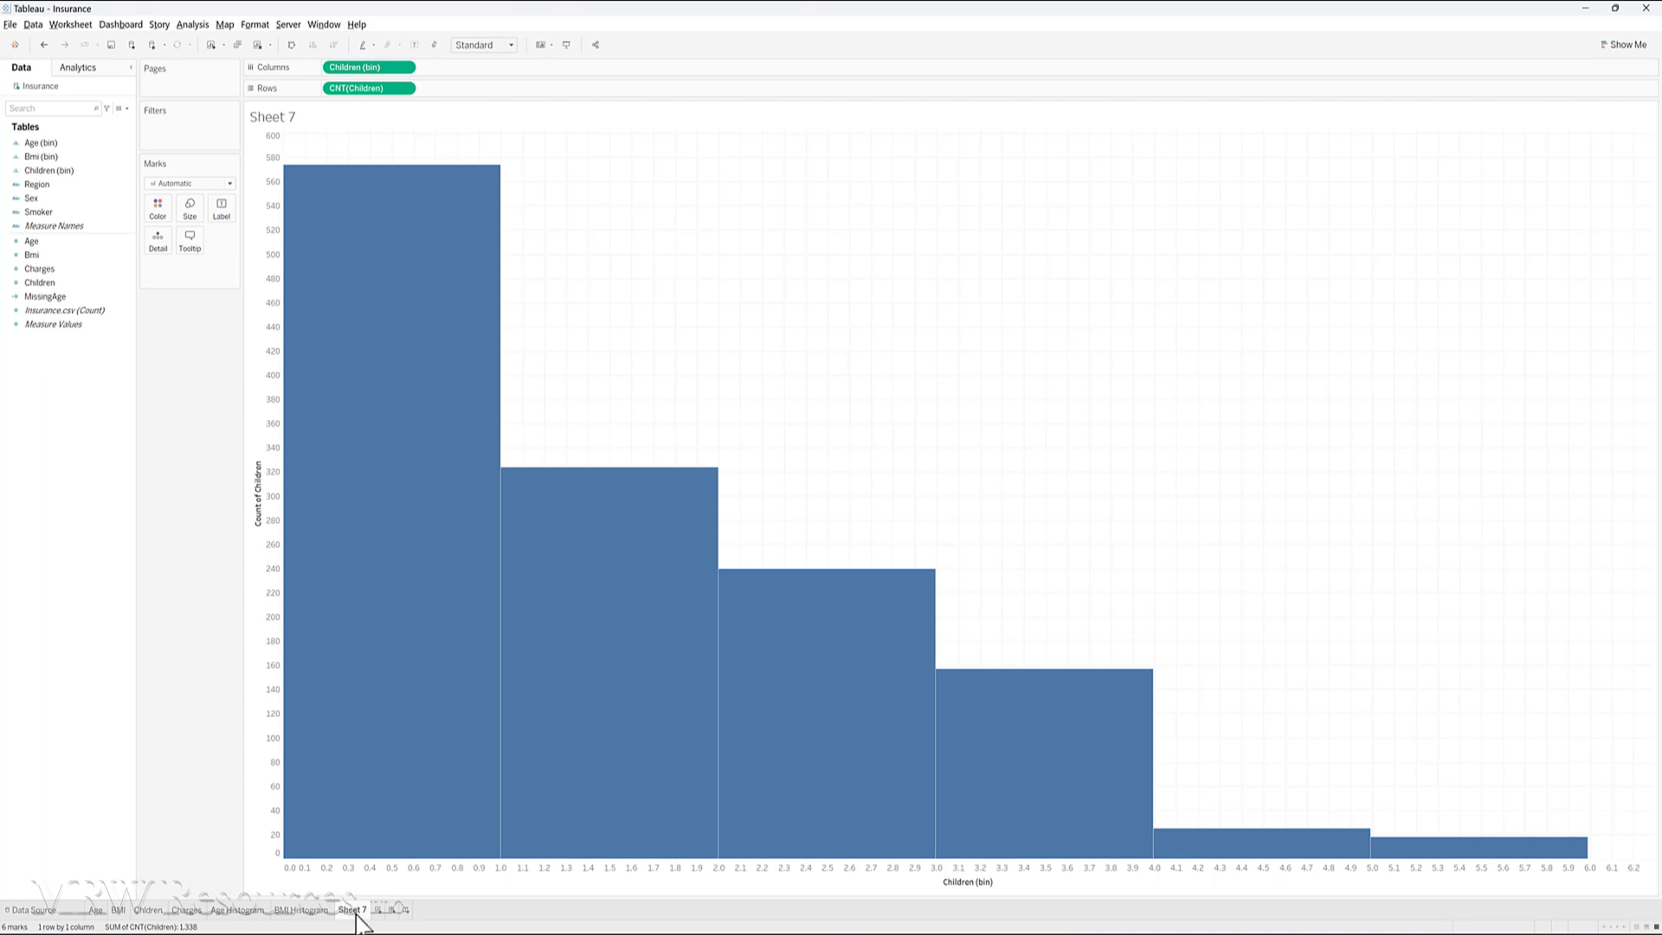
Rename the new worksheet to 'Children Histogram'
double_click(351, 910)
type("Ag")
key("BackSpace")
type("Children Histogram")
key("Return")
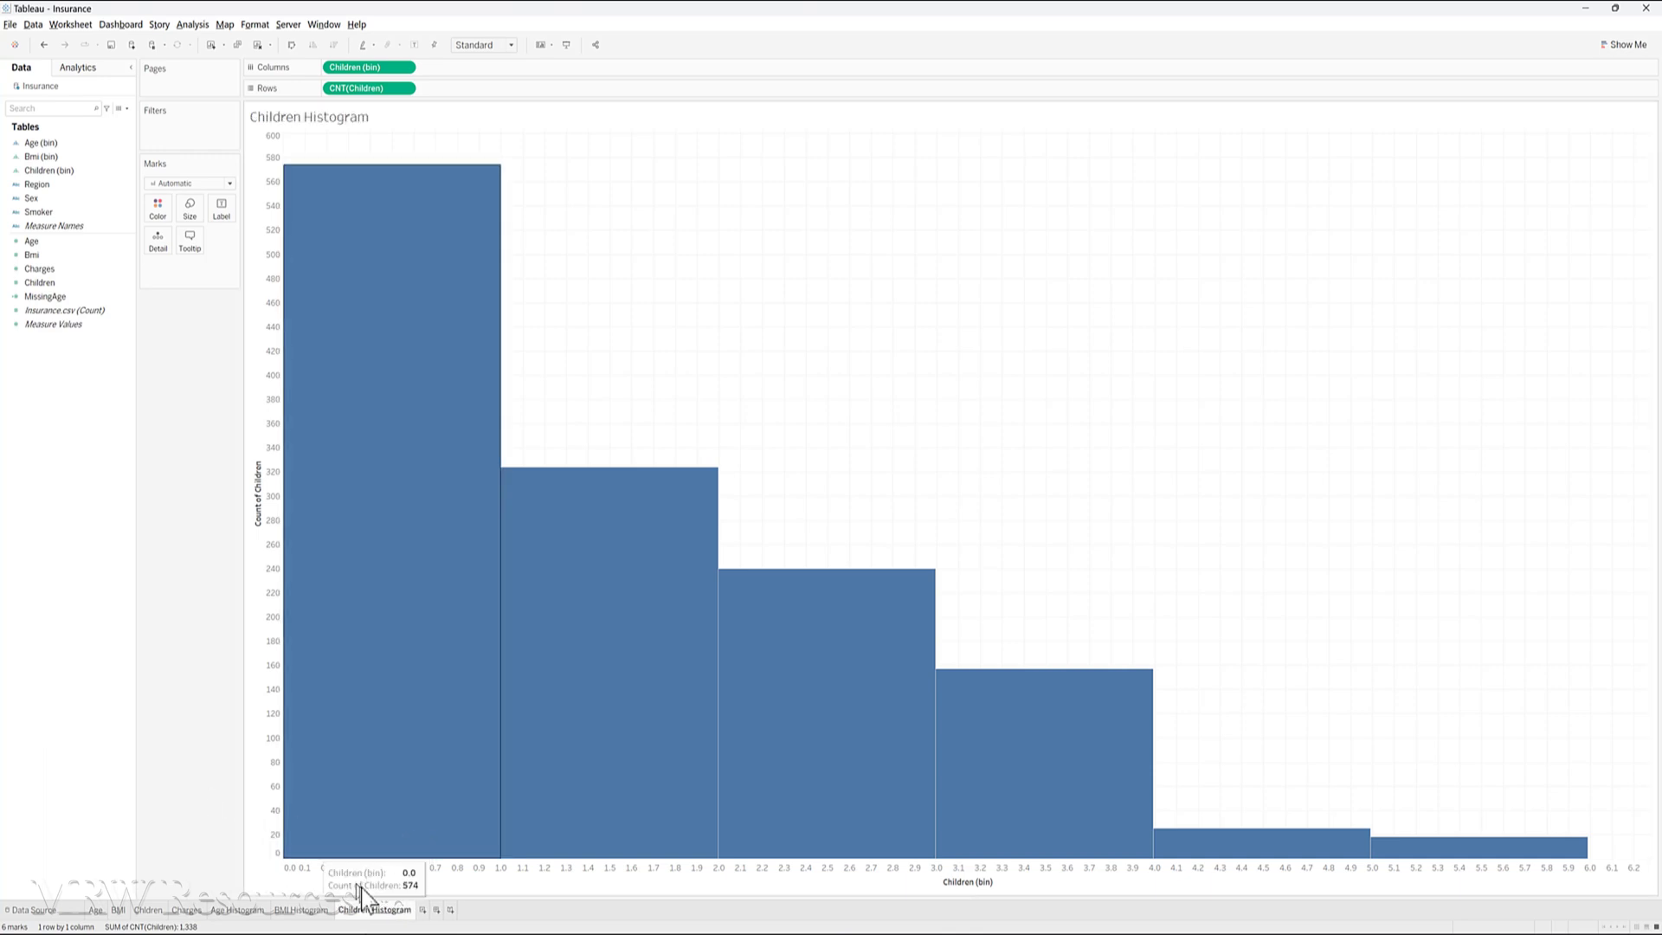
Build a histogram of Charges counts on a new worksheet
left_click(423, 910)
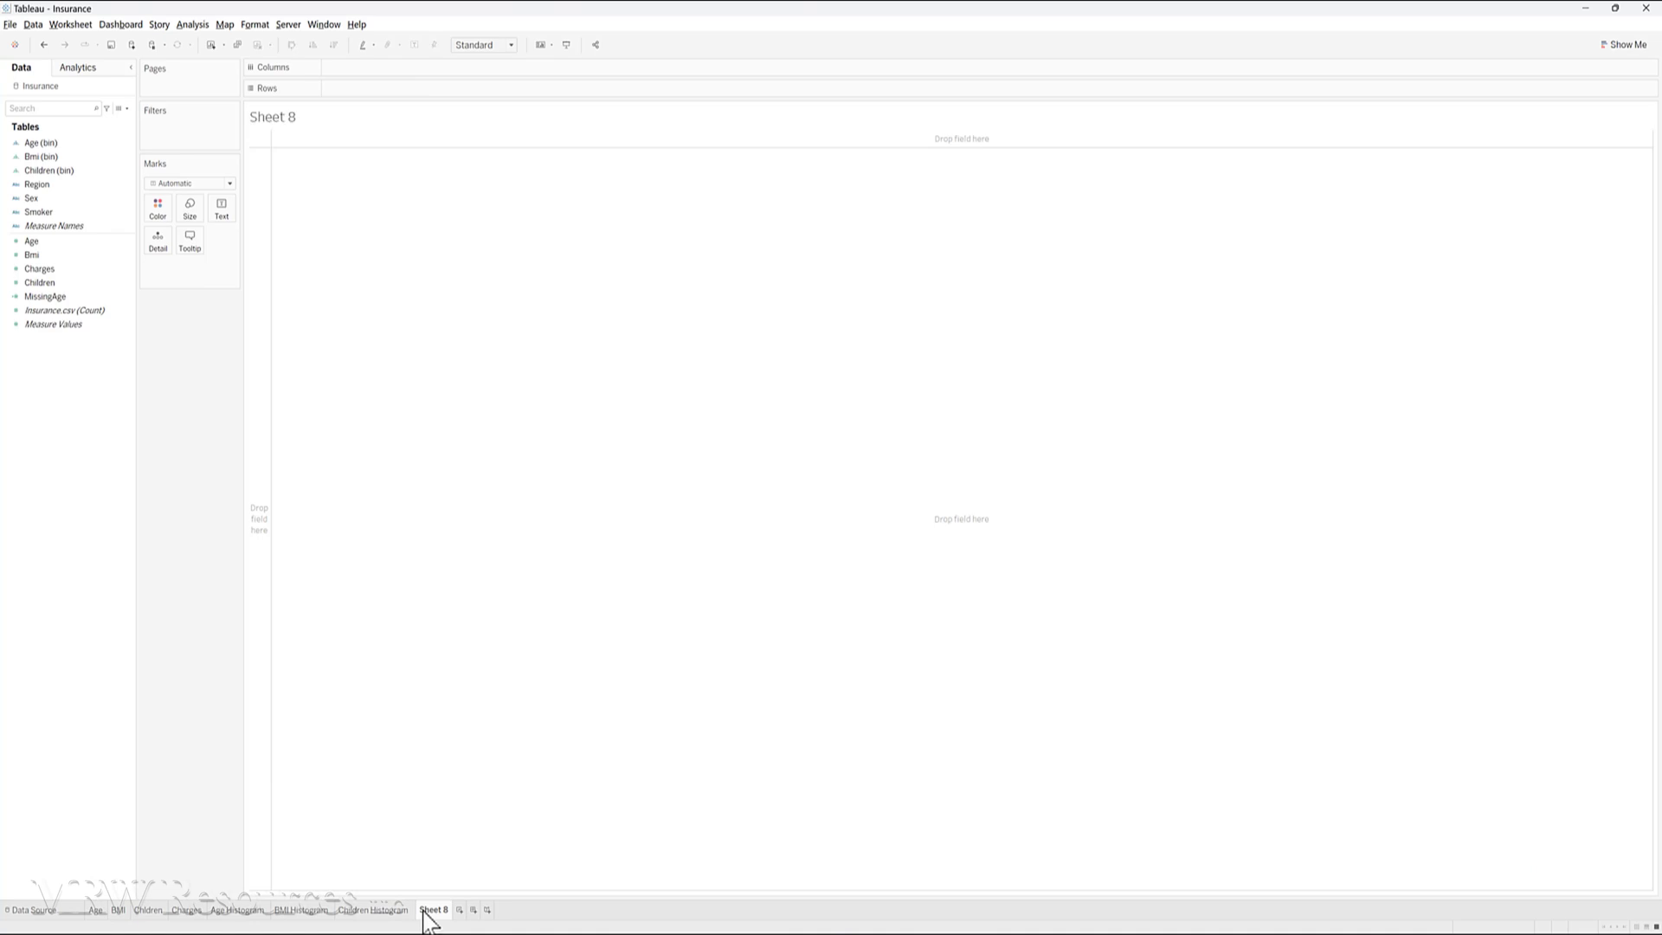
left_click(42, 283)
left_click_drag(39, 268, 364, 70)
left_click(31, 254)
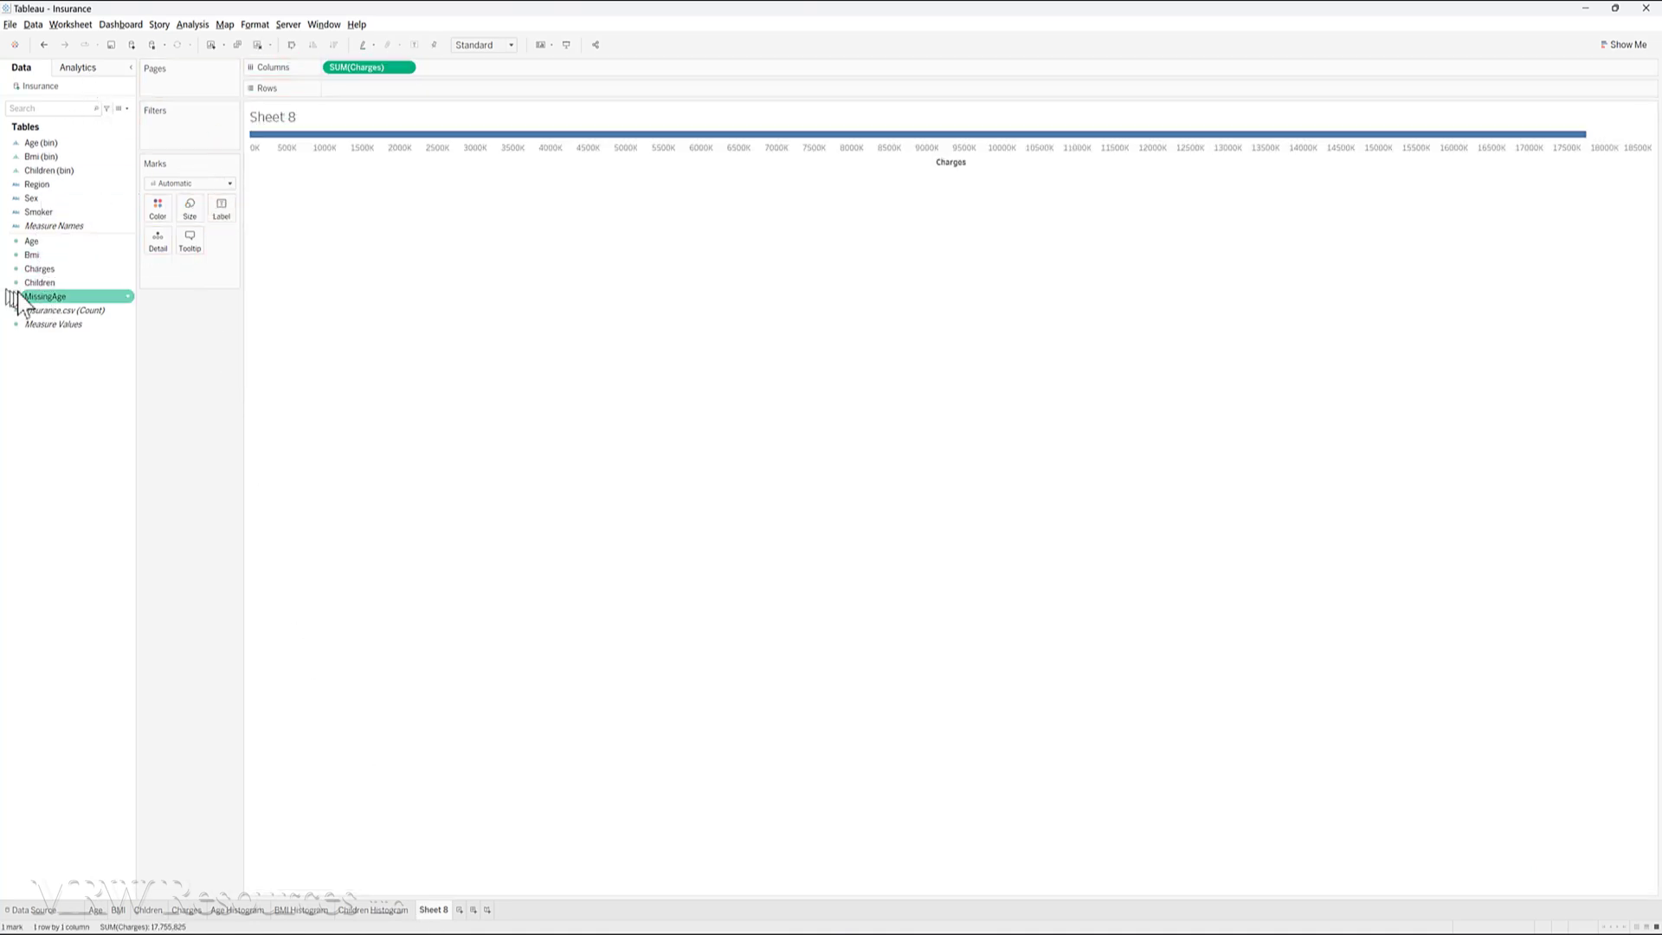
left_click(40, 270)
left_click_drag(40, 272, 363, 87)
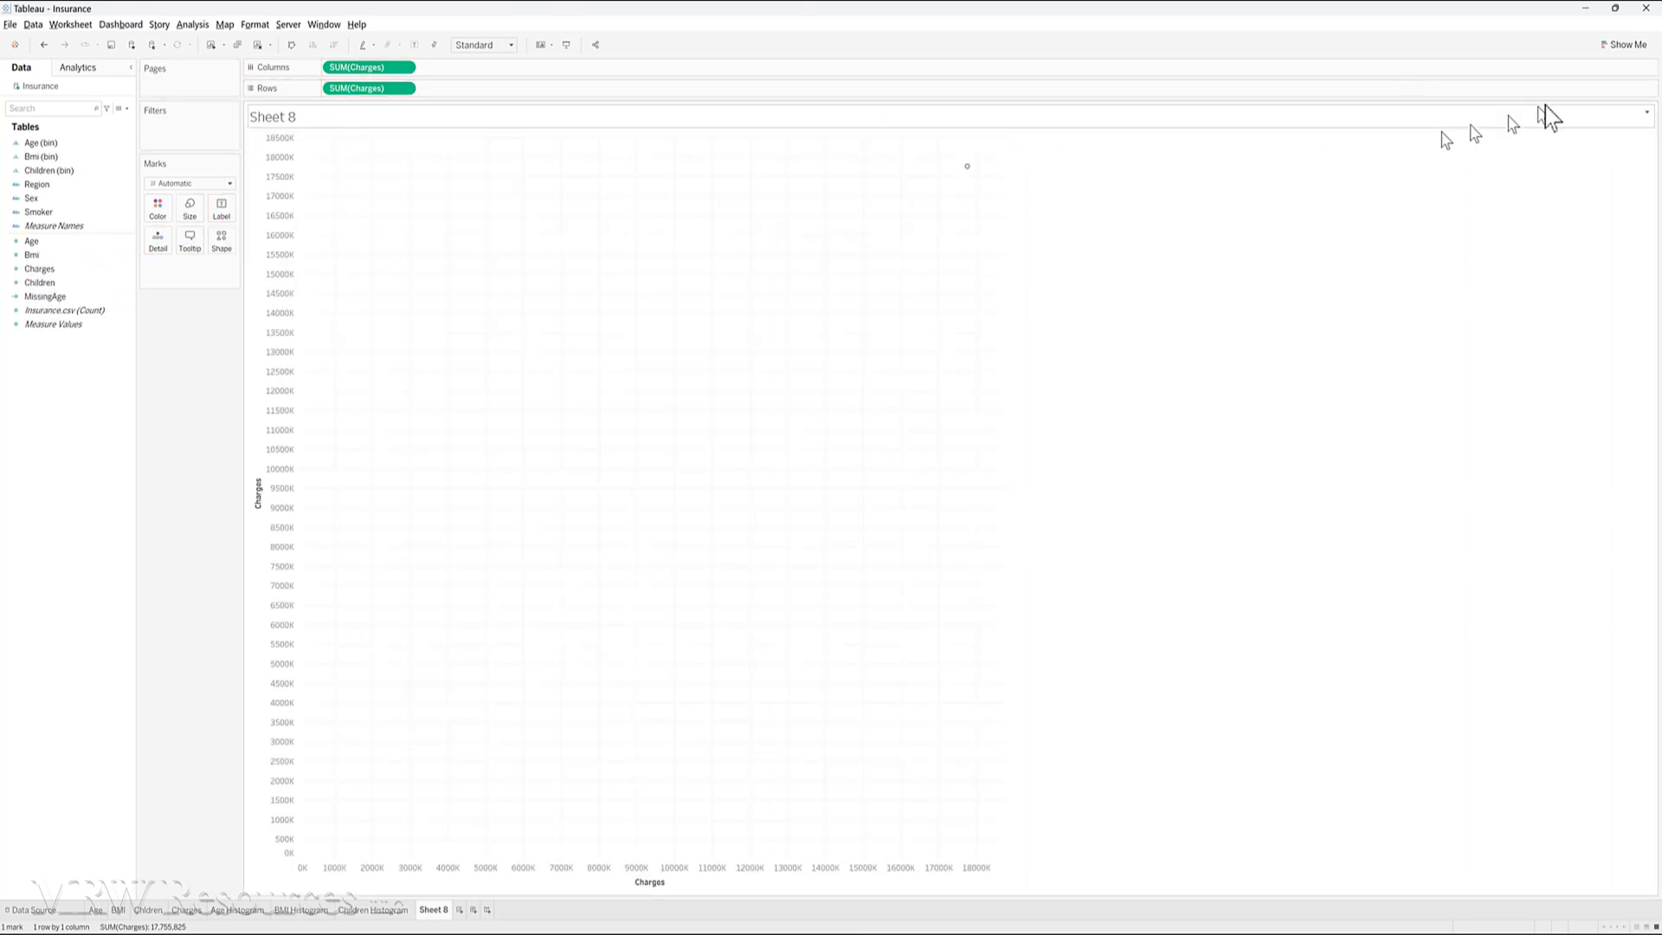
left_click(1626, 45)
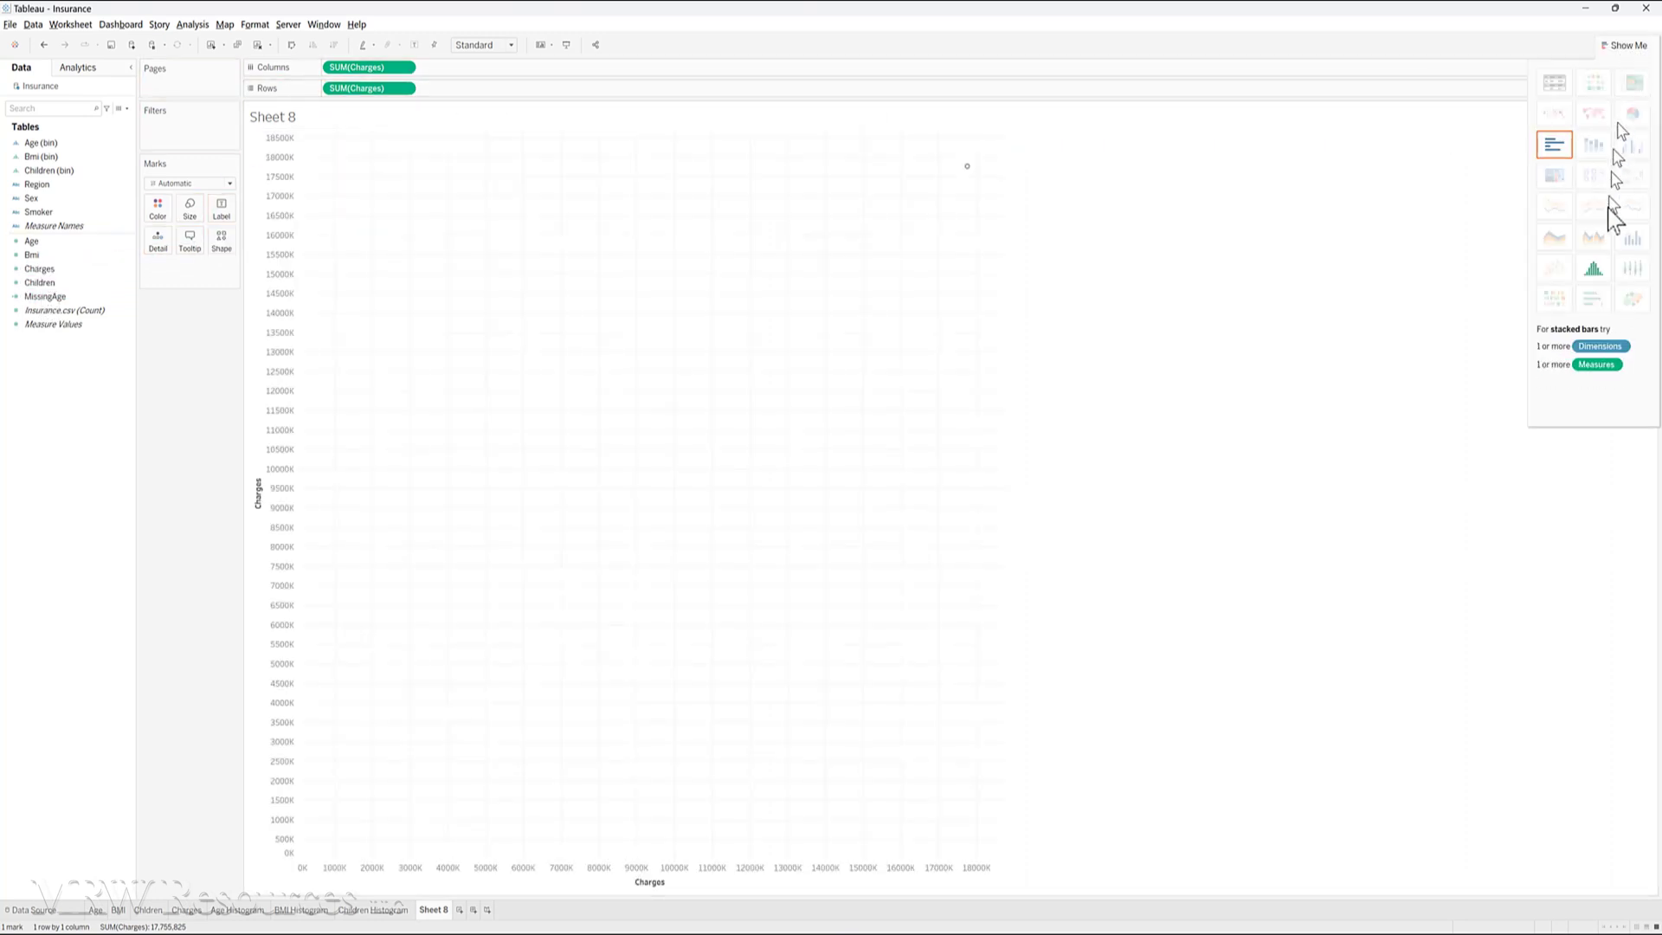
left_click(1596, 267)
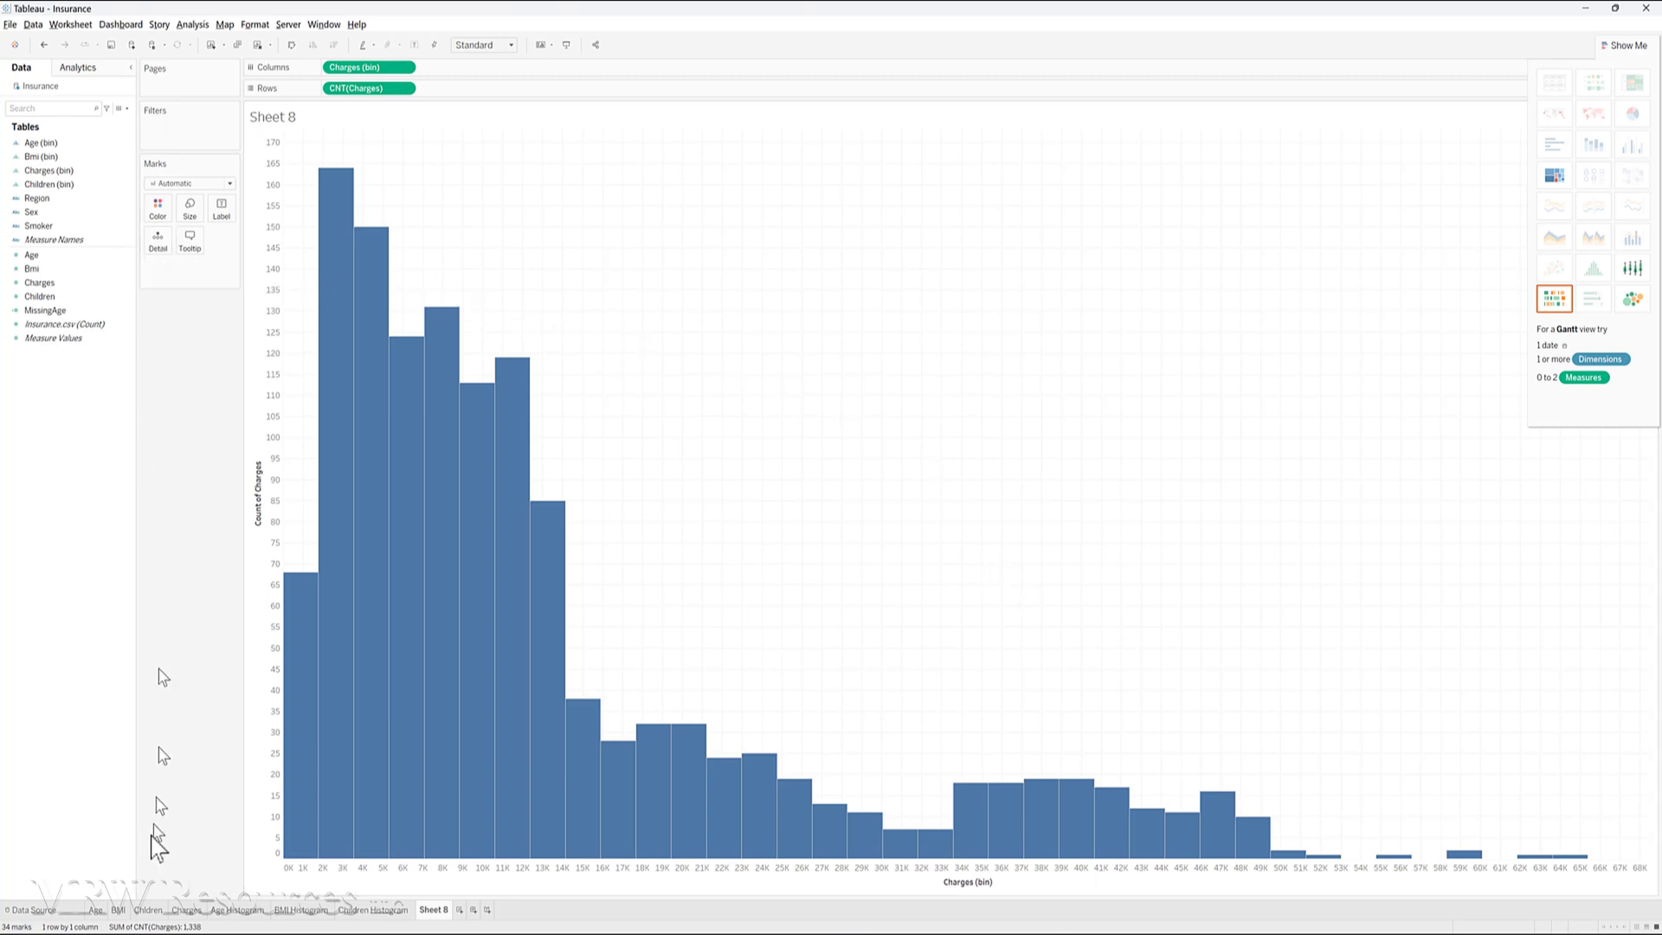
Check the Charges summary statistics, then rename the new sheet to 'Charges Histogram'
left_click(186, 909)
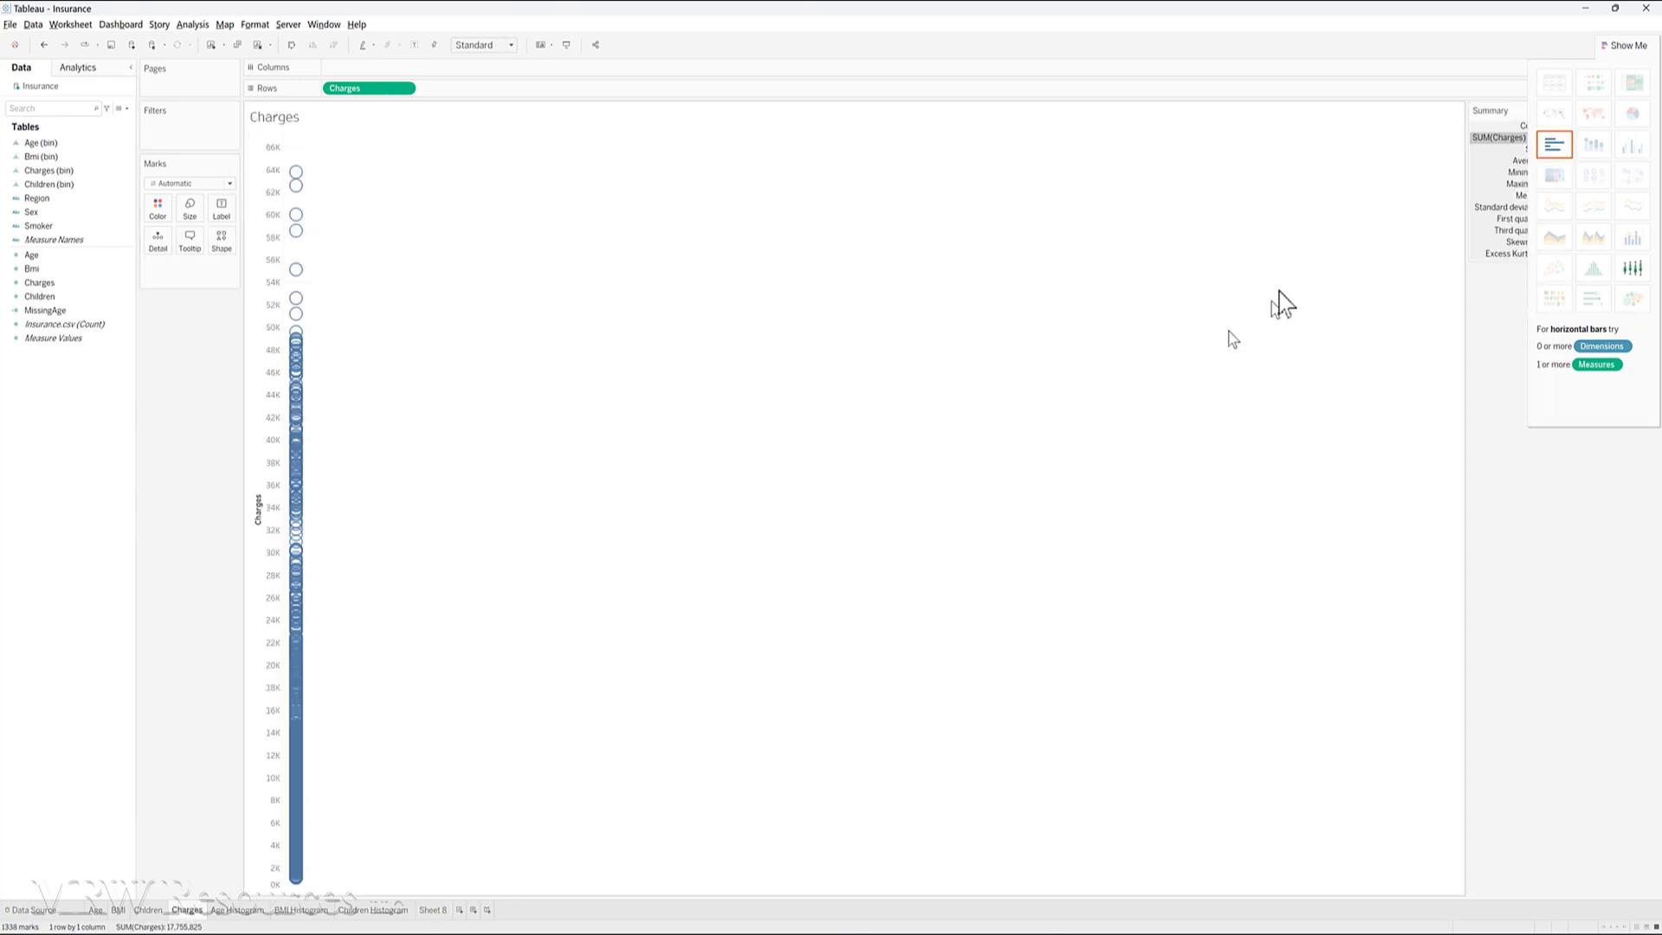
left_click(1632, 45)
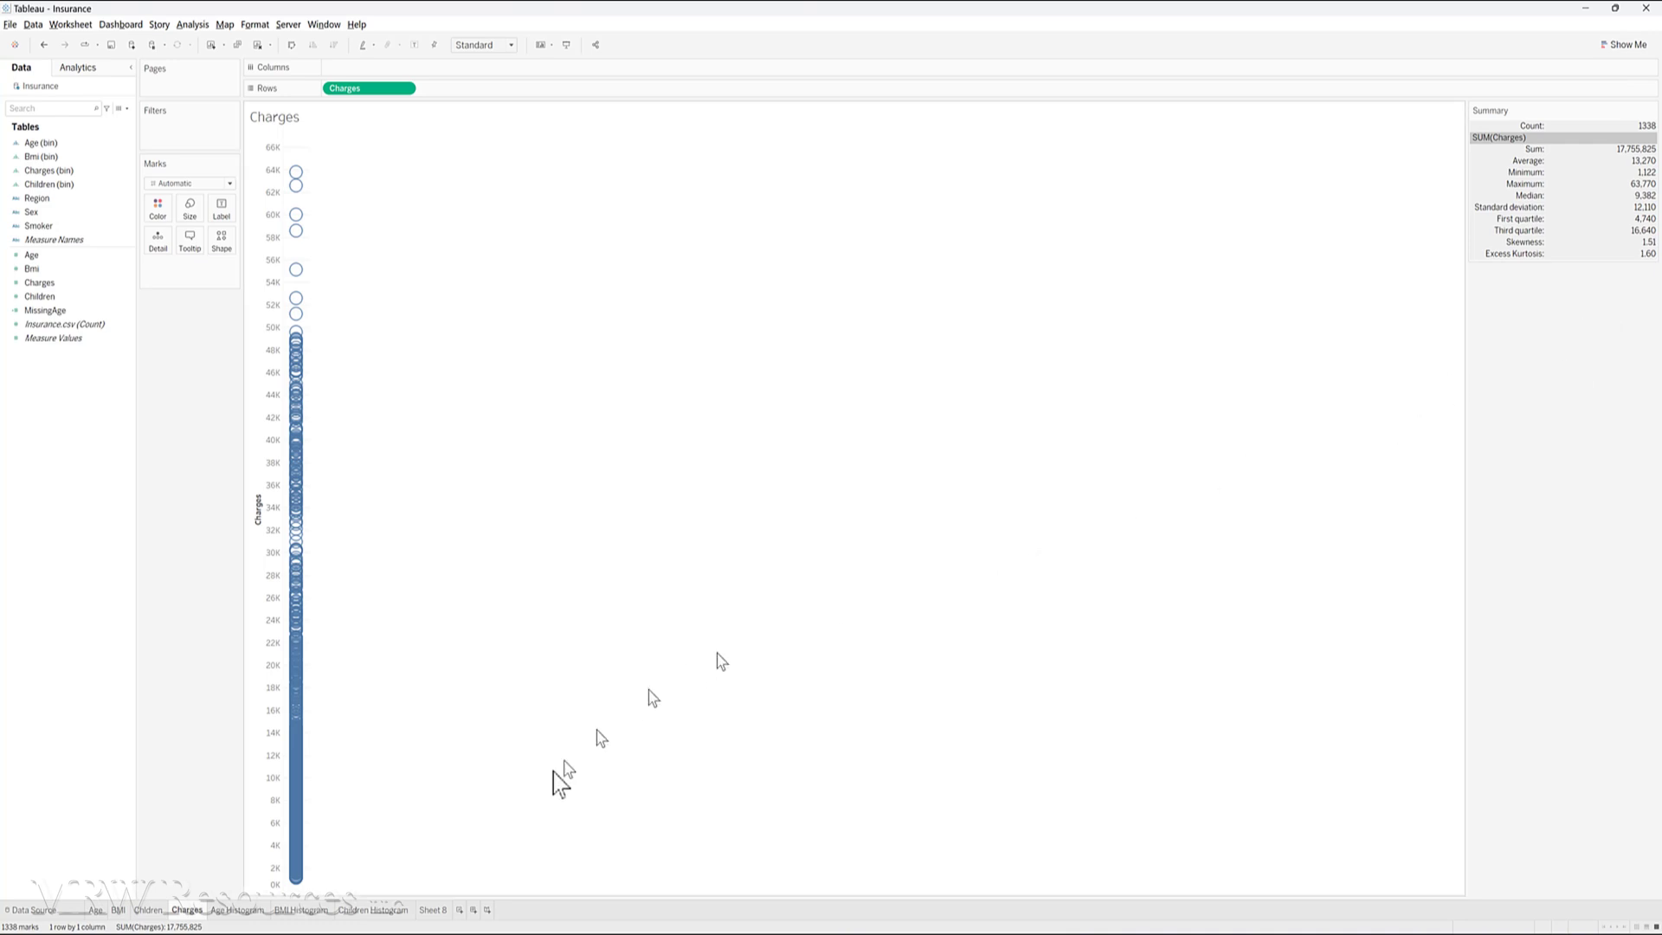
left_click(431, 910)
double_click(432, 910)
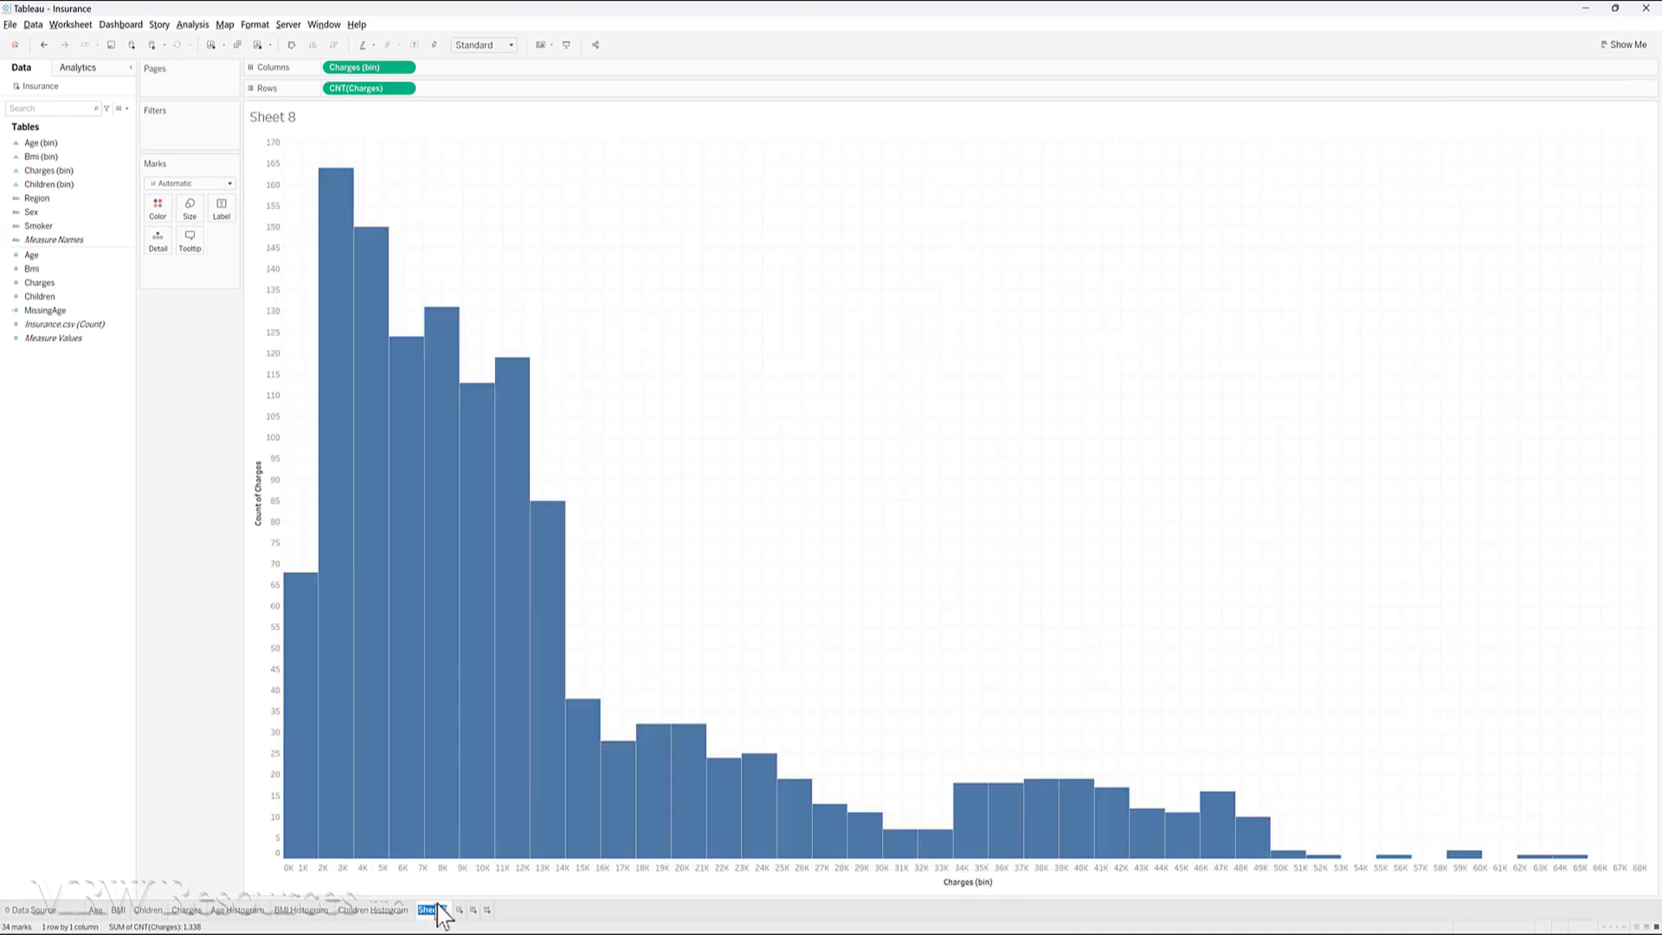
type("Charges Histogram")
left_click(172, 727)
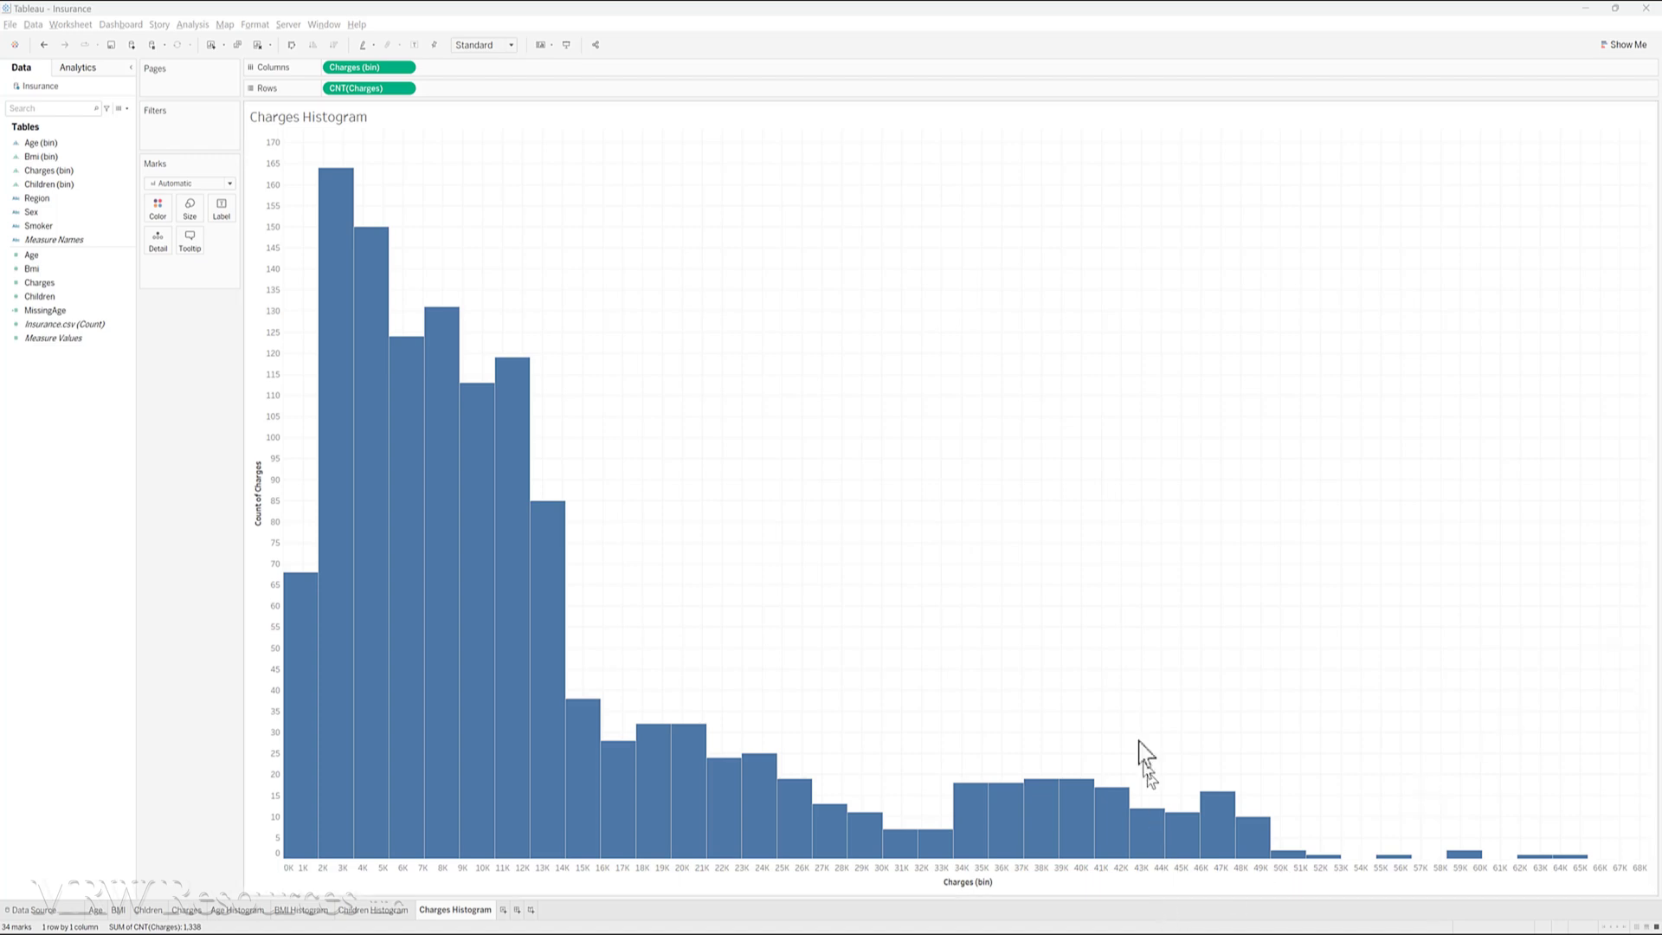
Insert a page break after the statistics table in the Data Understanding Documentation
mouse_move(1060, 931)
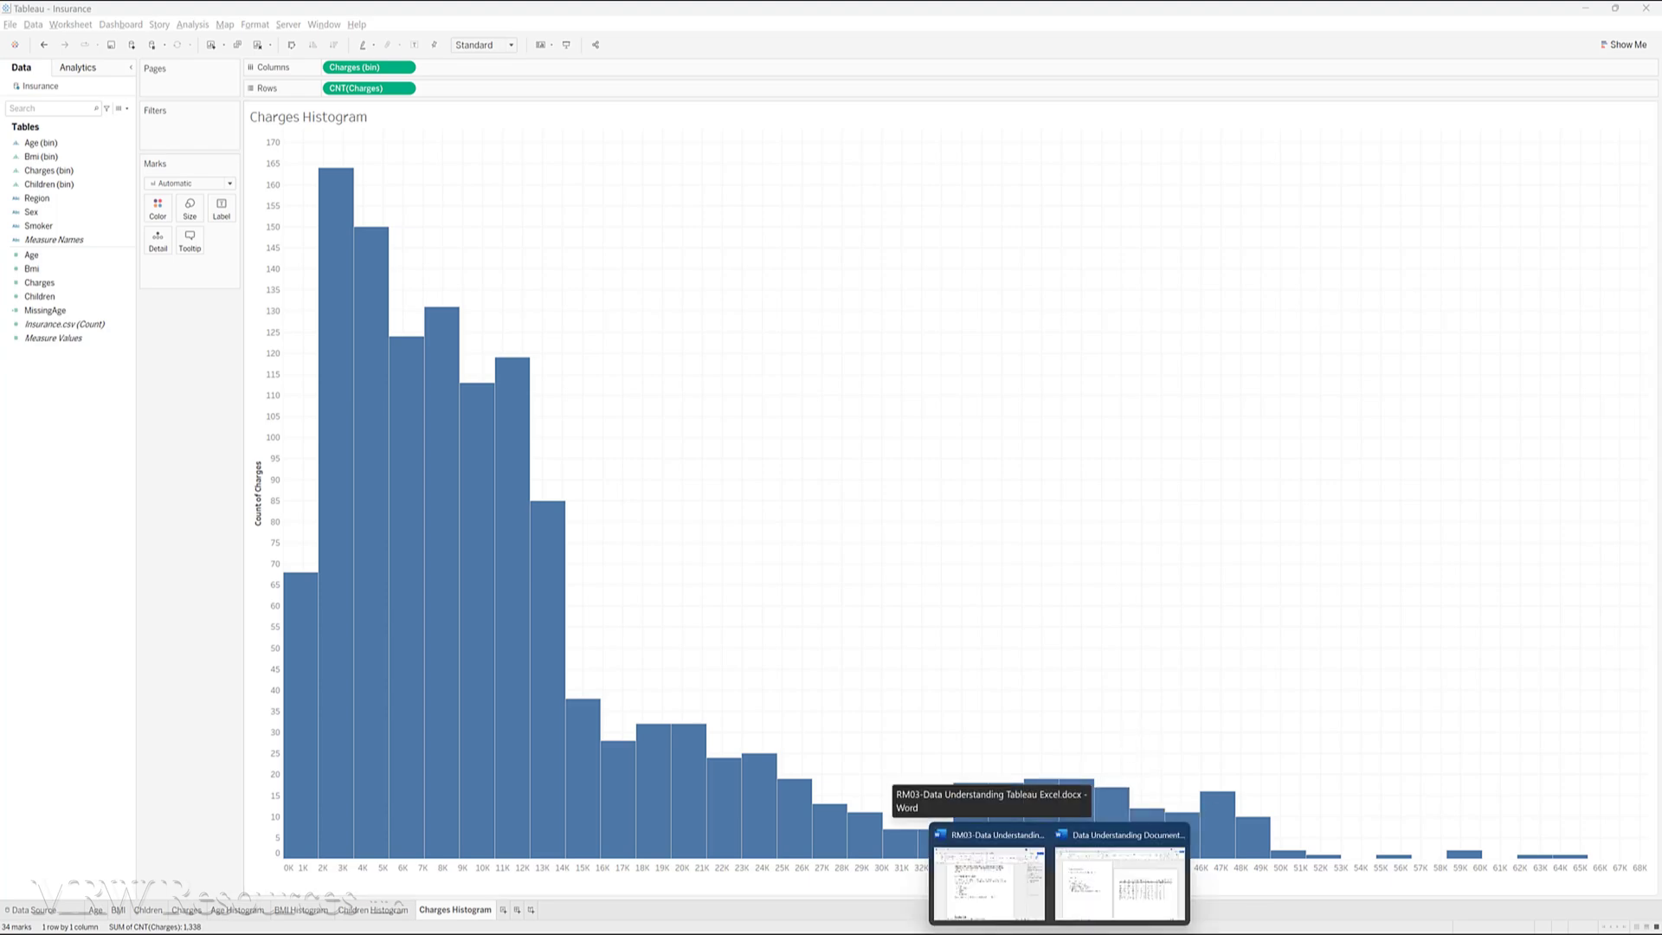
left_click(1100, 850)
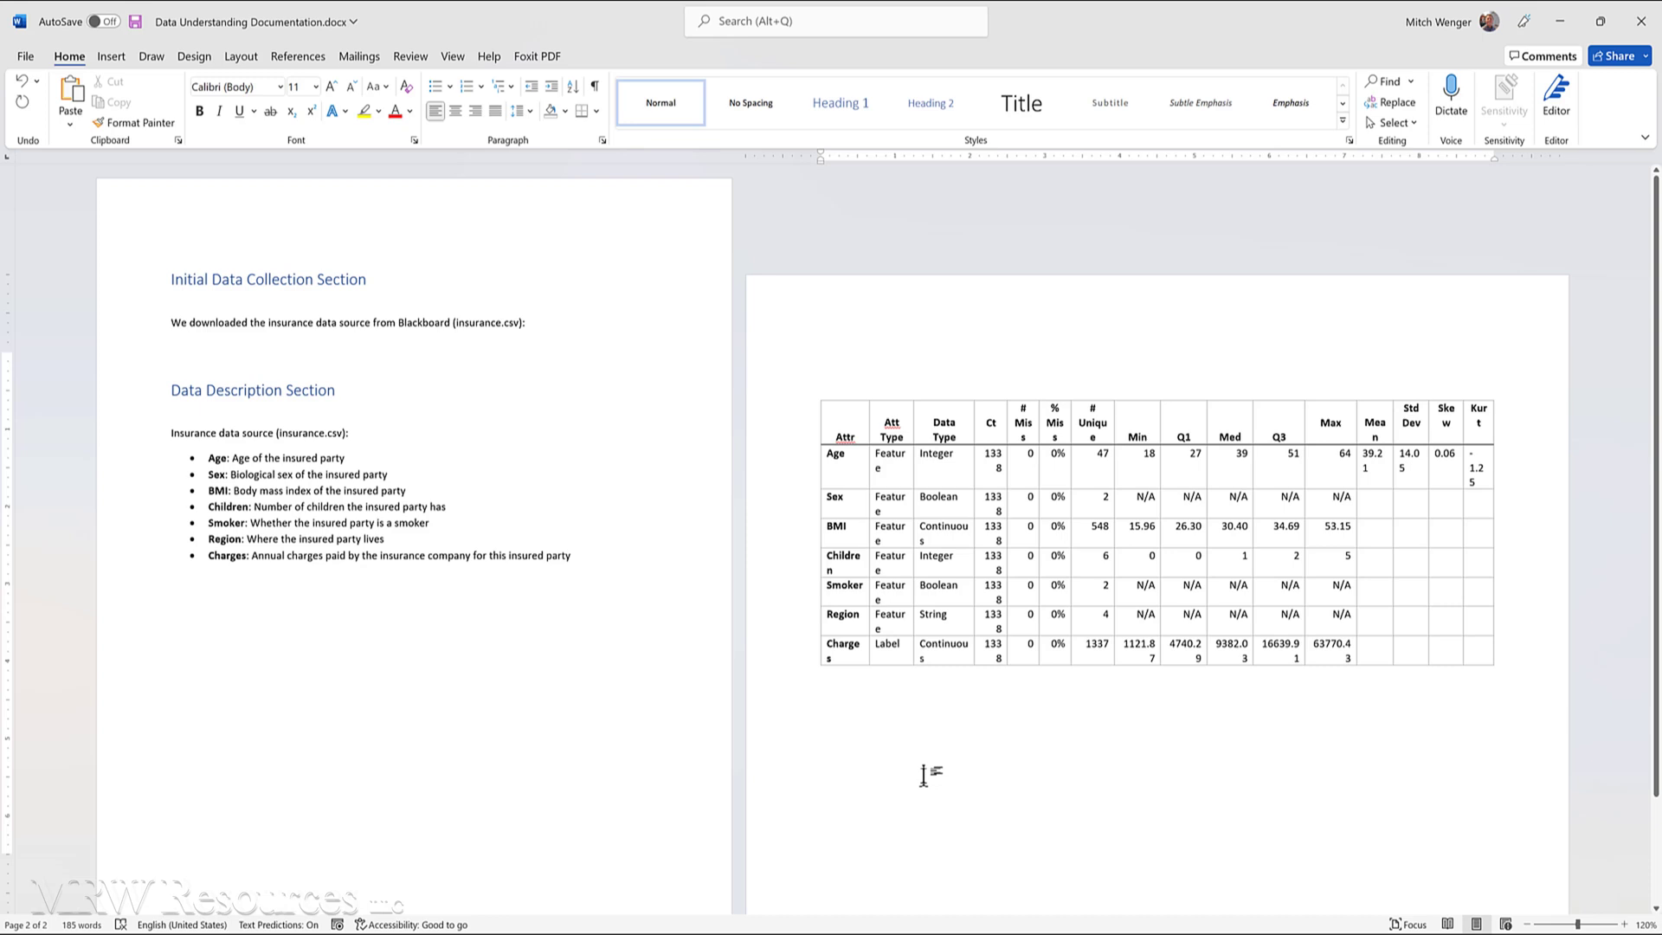
scroll(926, 779, "down", 3)
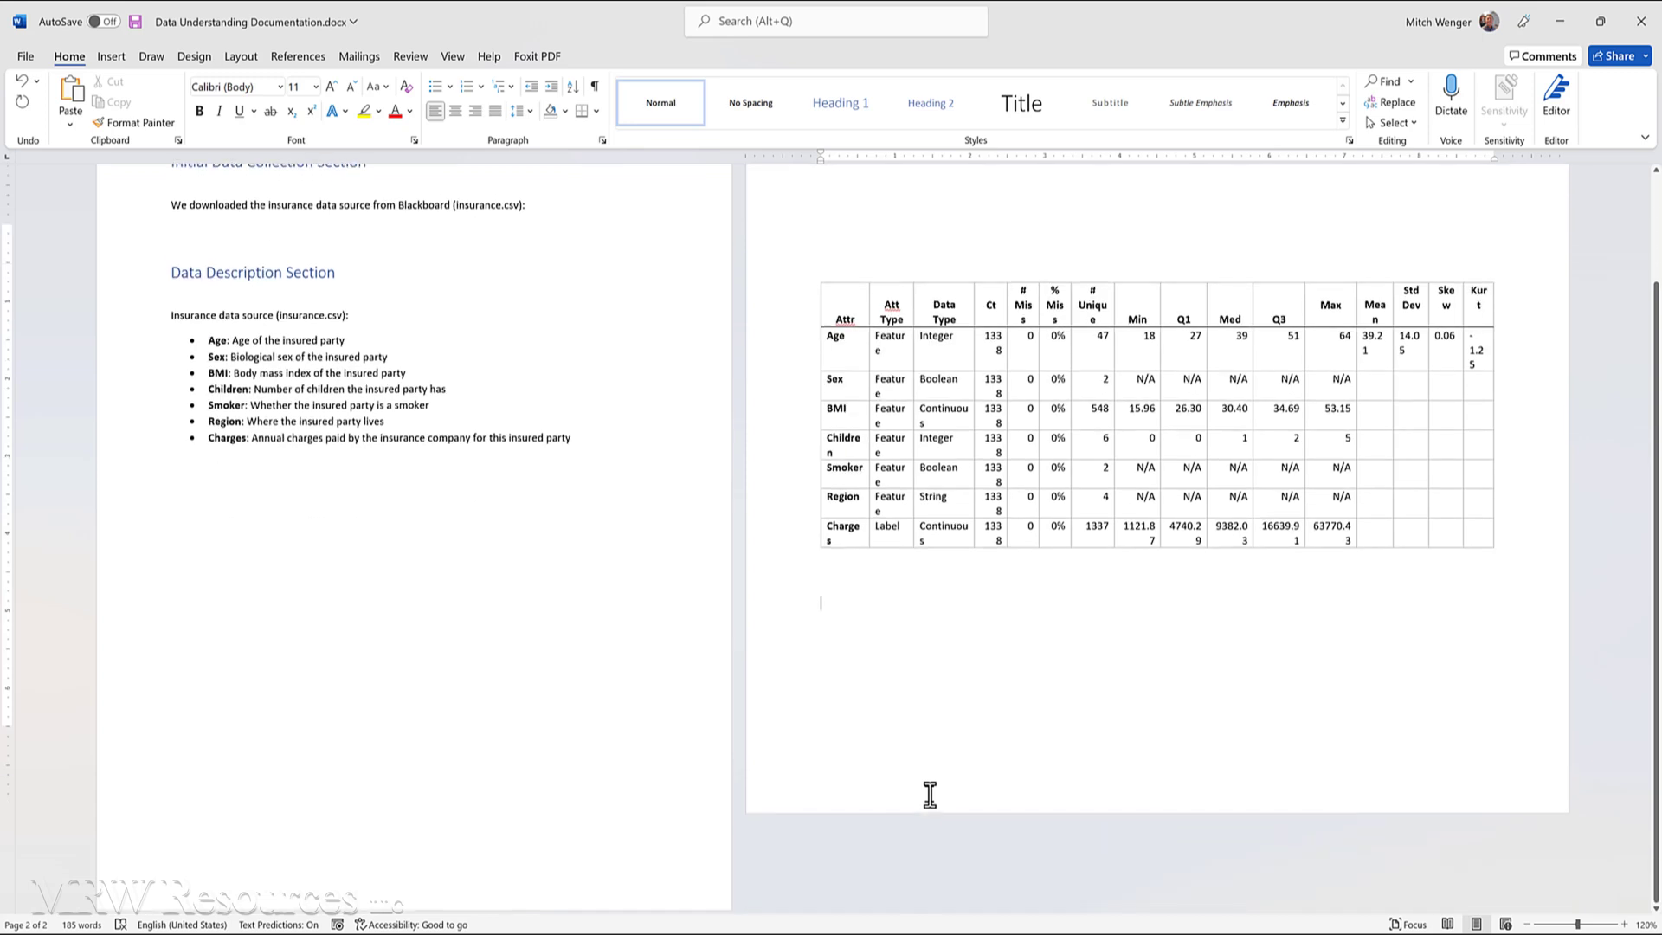
key("Return")
key("Return")
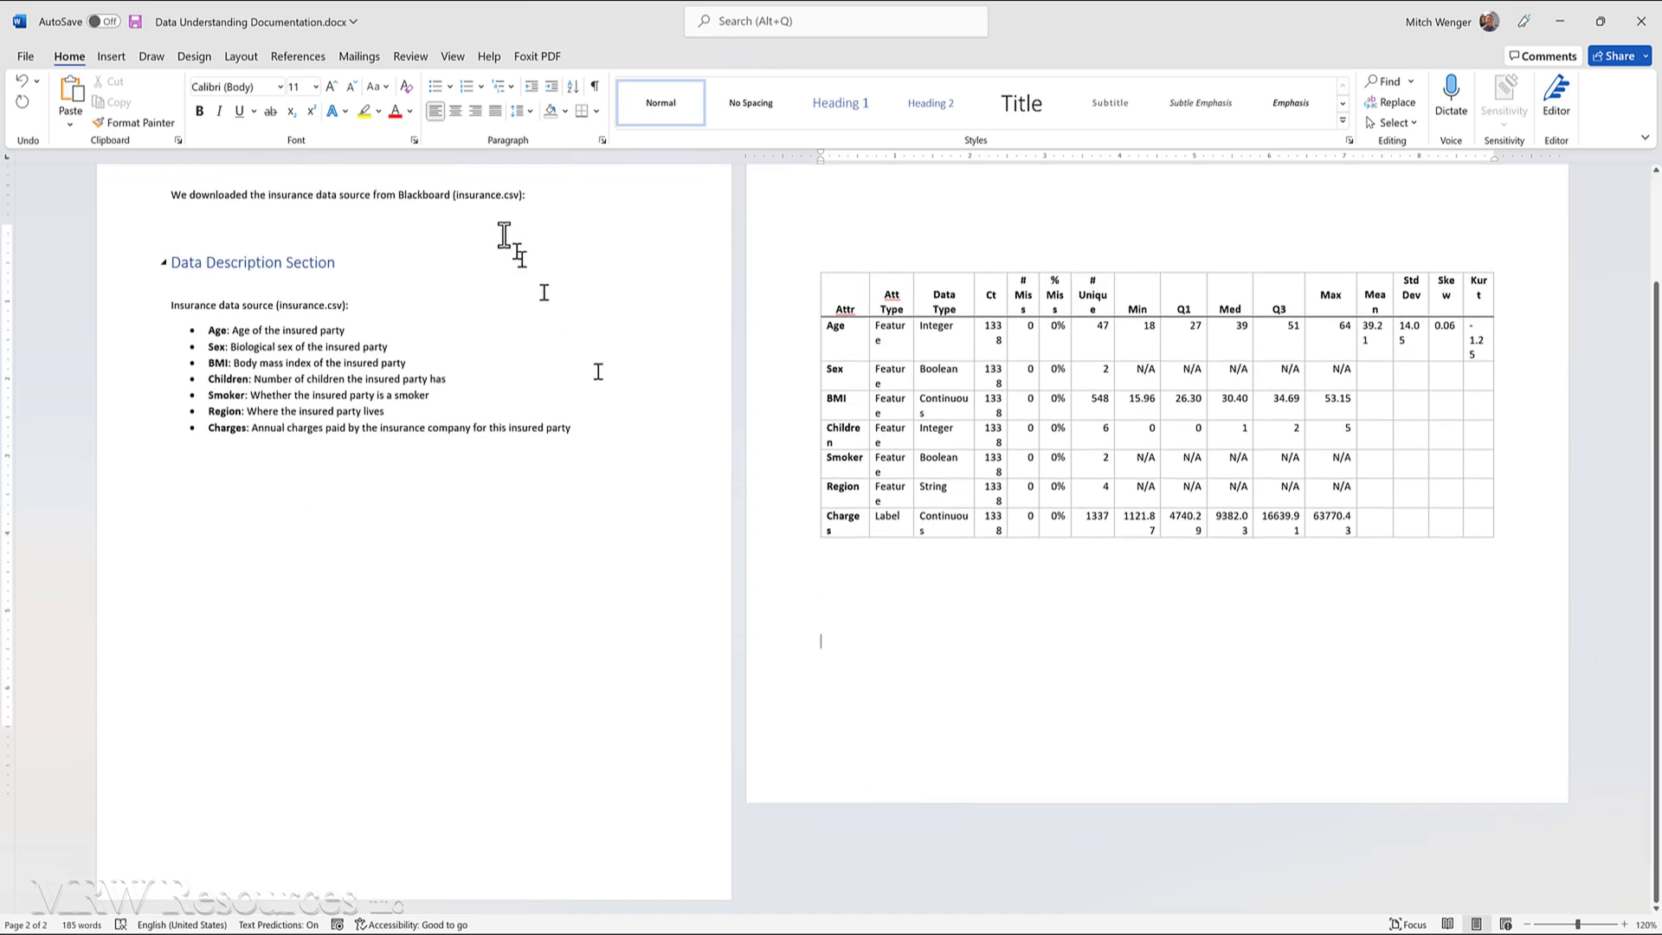
left_click(116, 54)
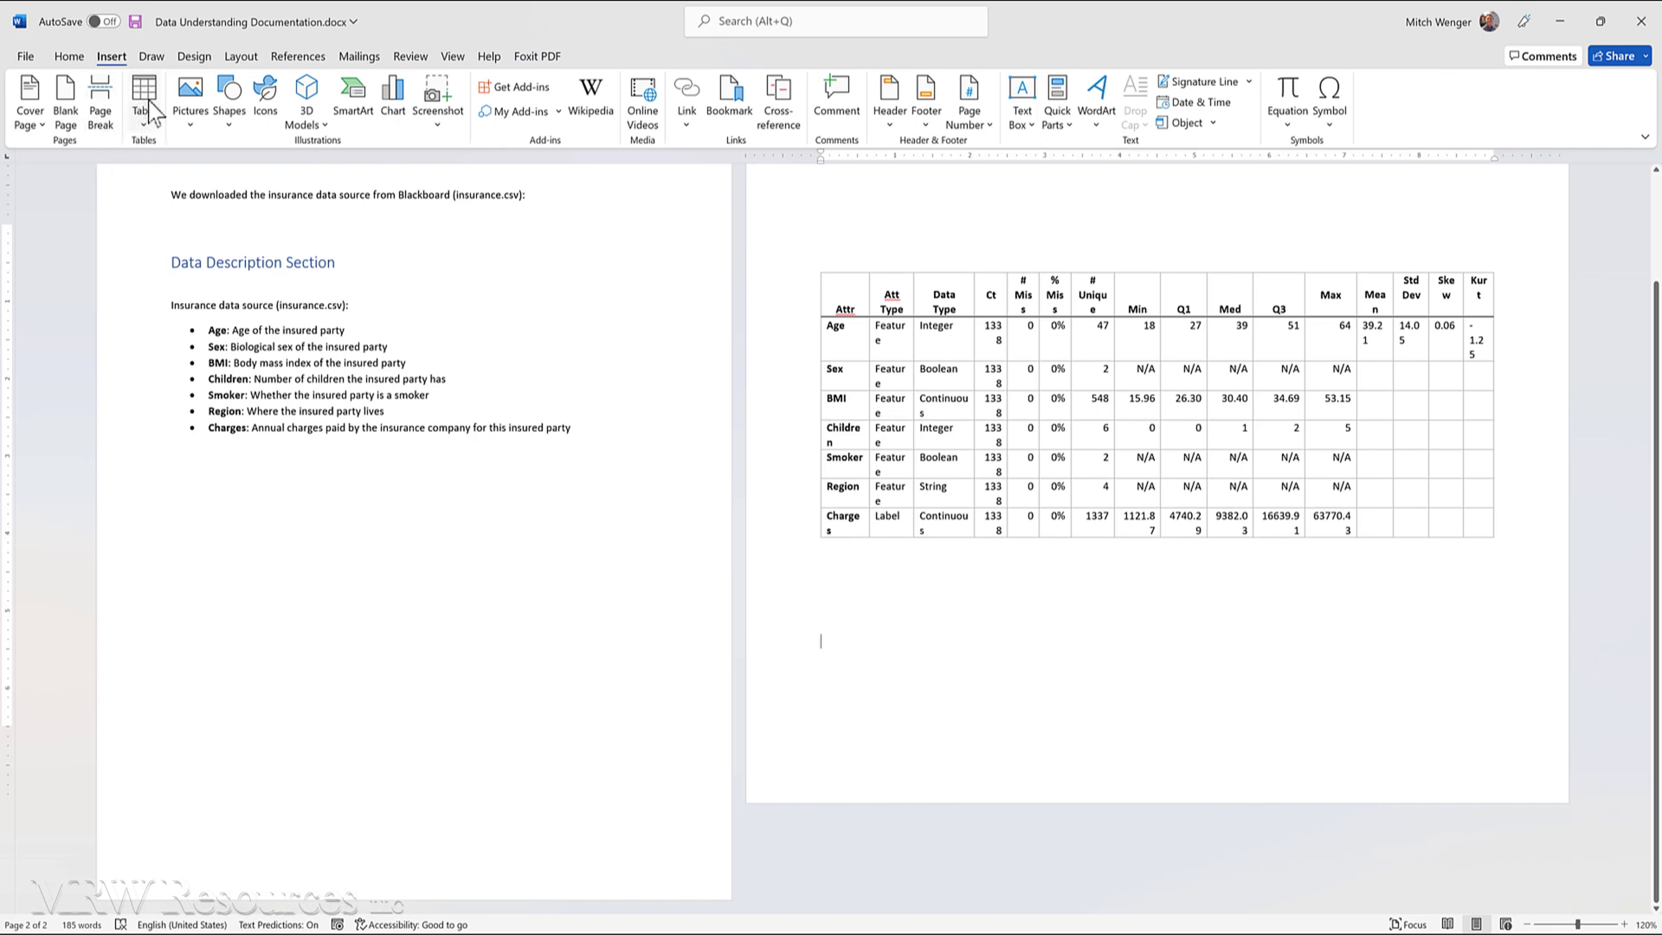
left_click(241, 57)
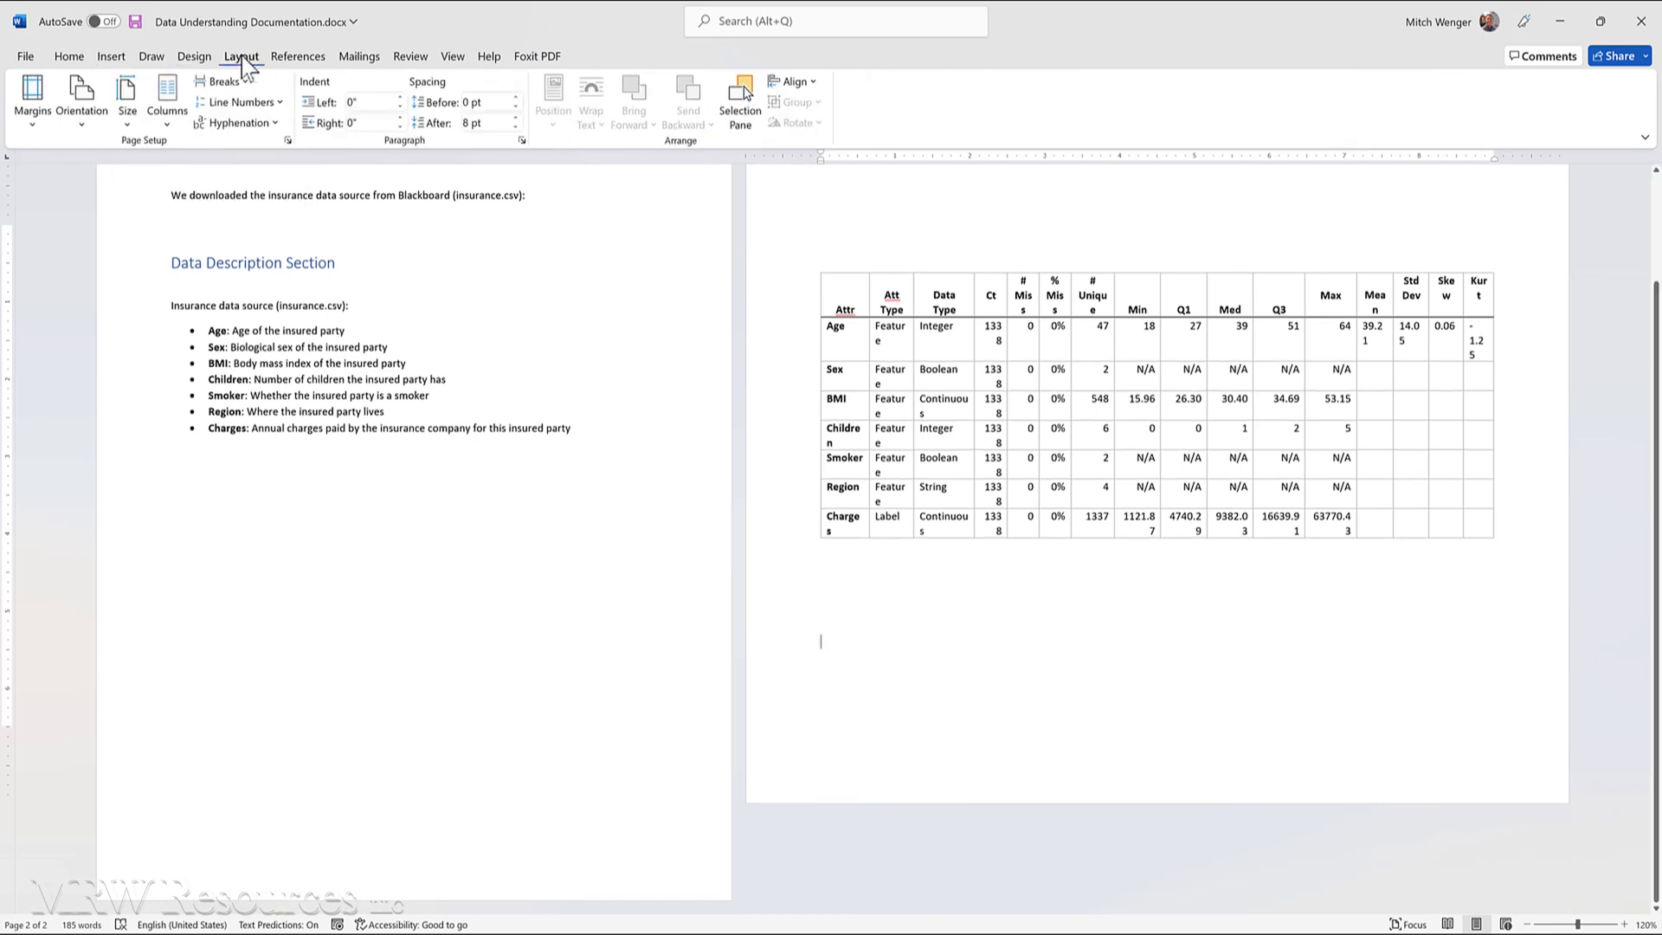
left_click(223, 81)
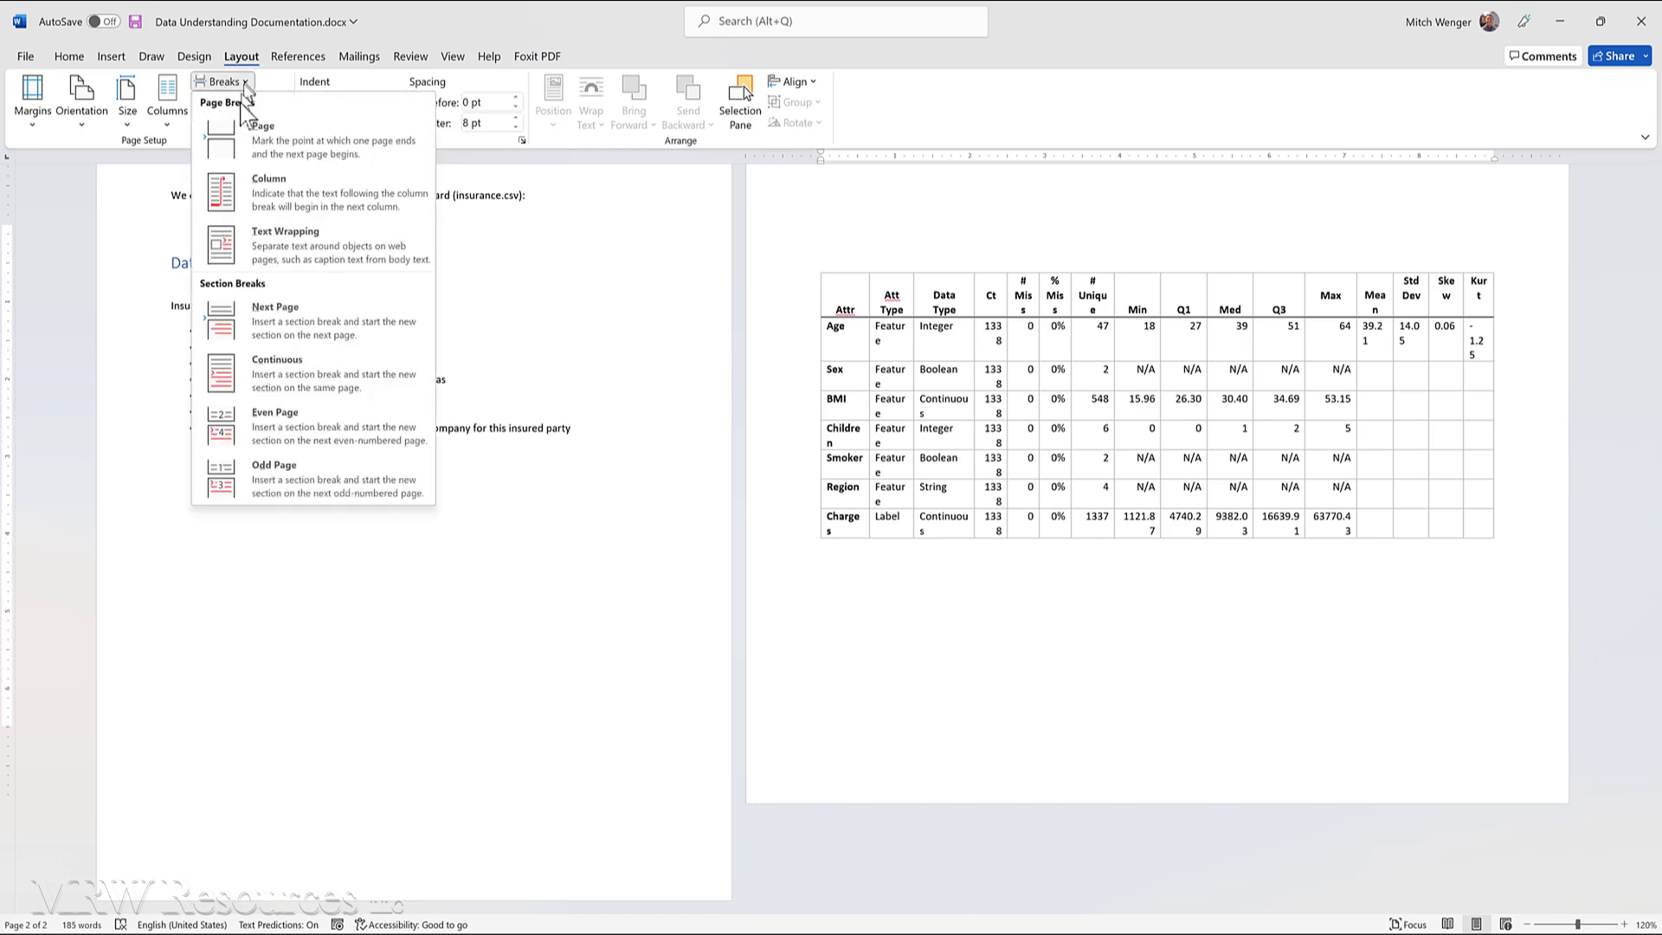
left_click(267, 329)
Set the new page 3 to portrait orientation
scroll(761, 799, "down", 1)
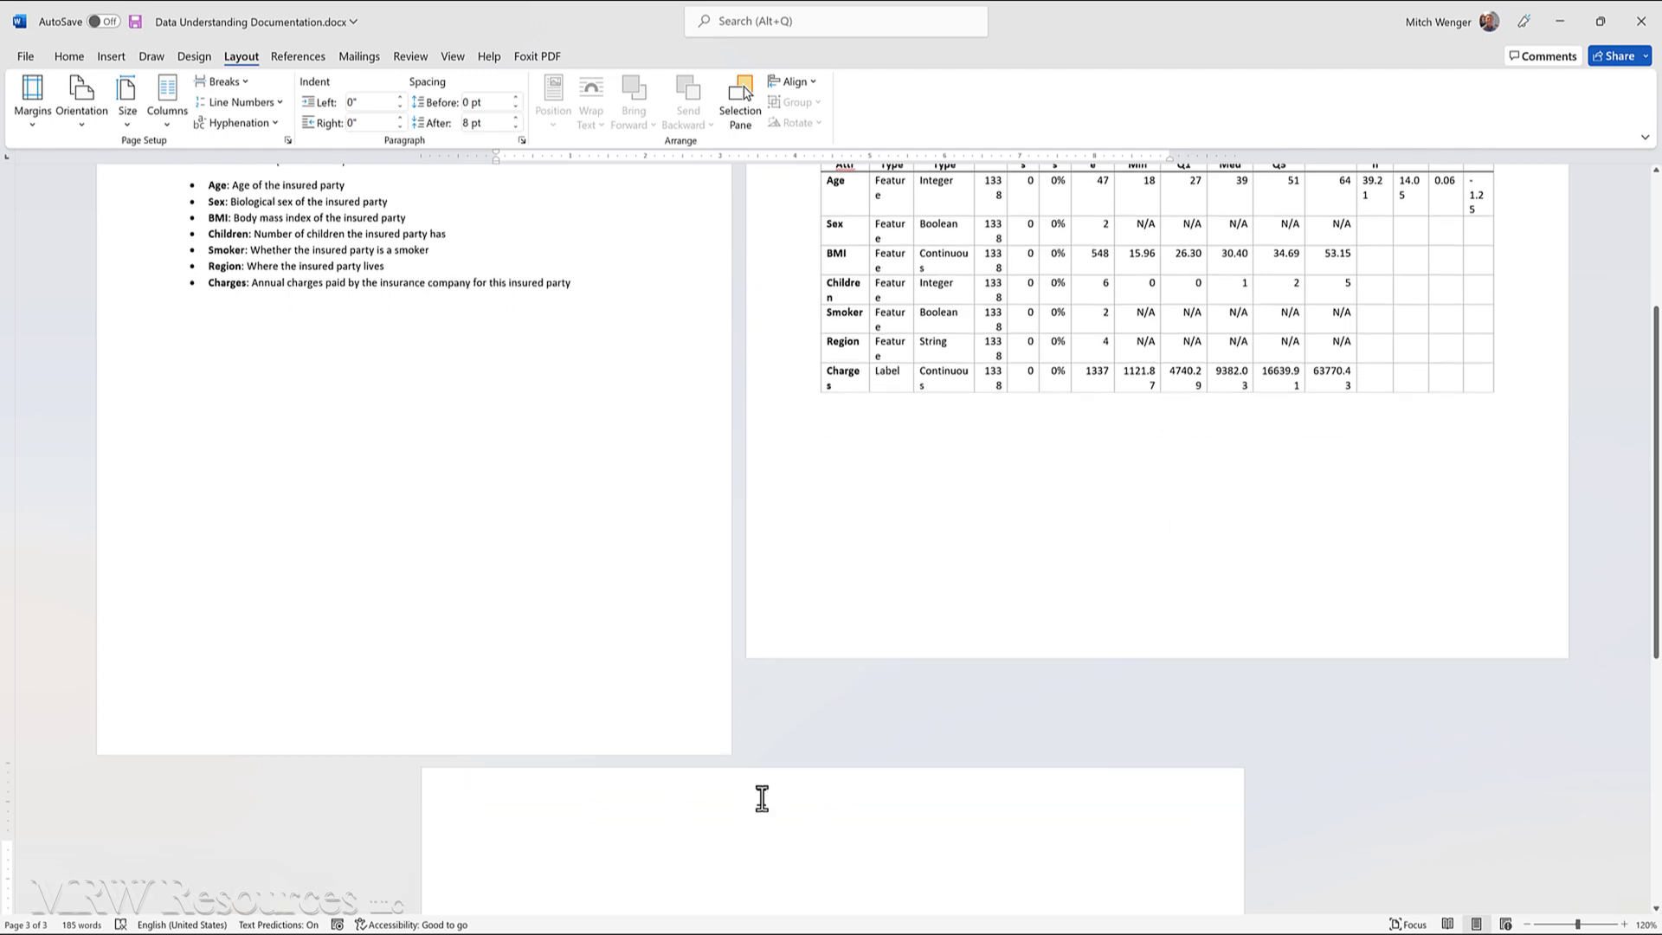
scroll(762, 798, "down", 1)
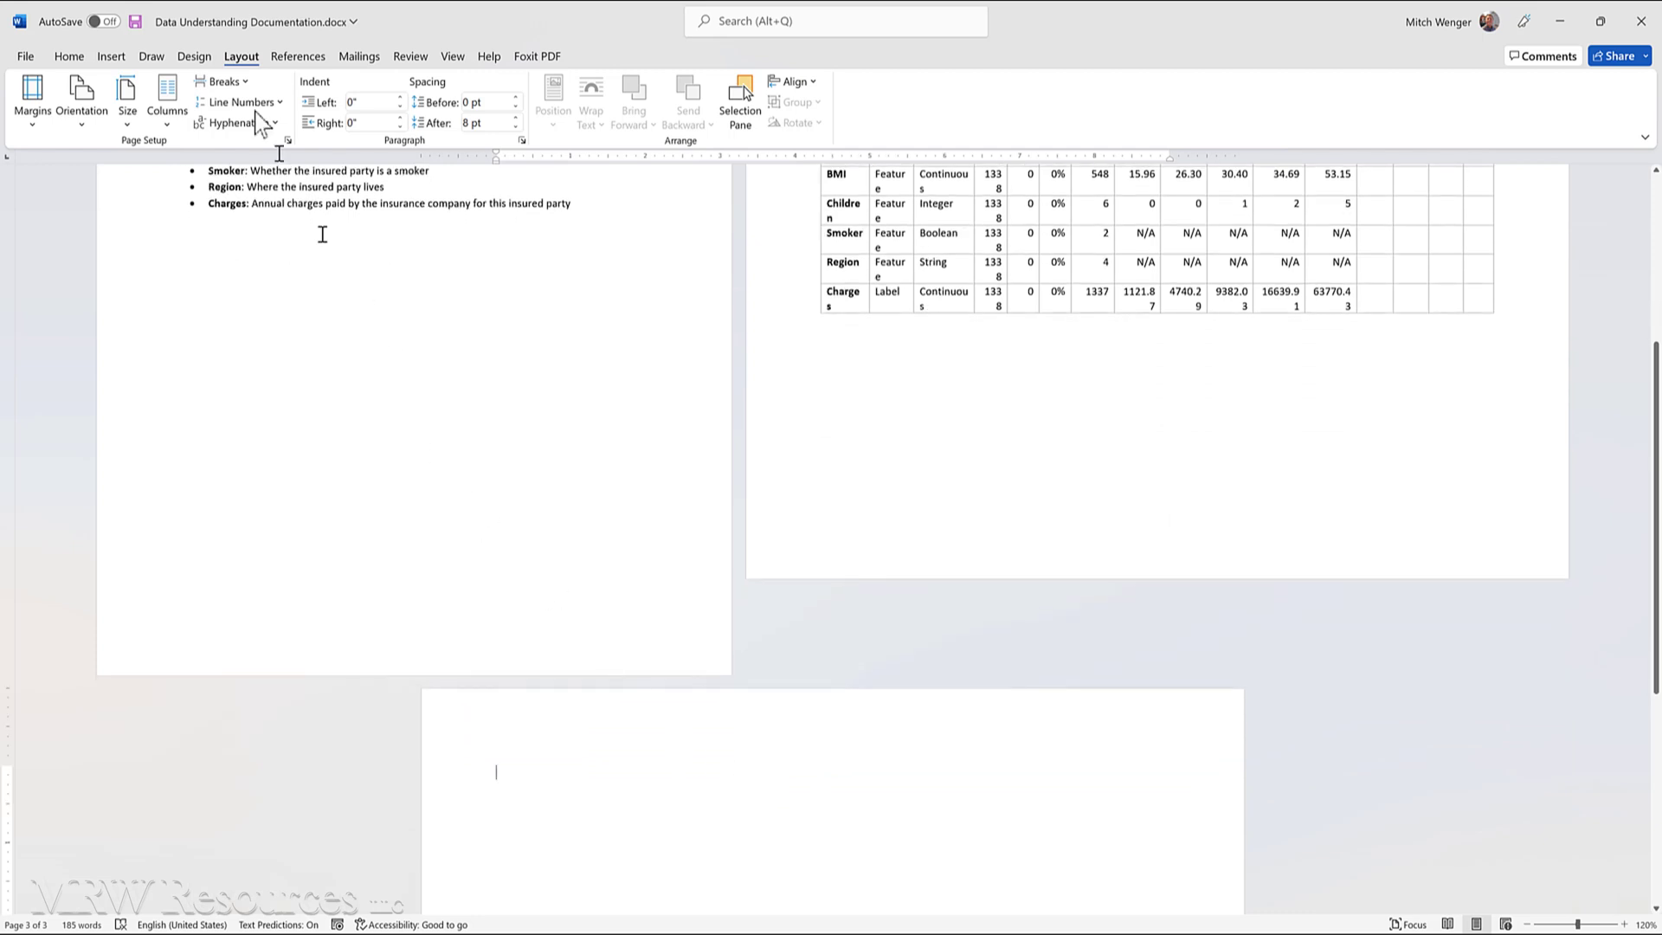
left_click(83, 111)
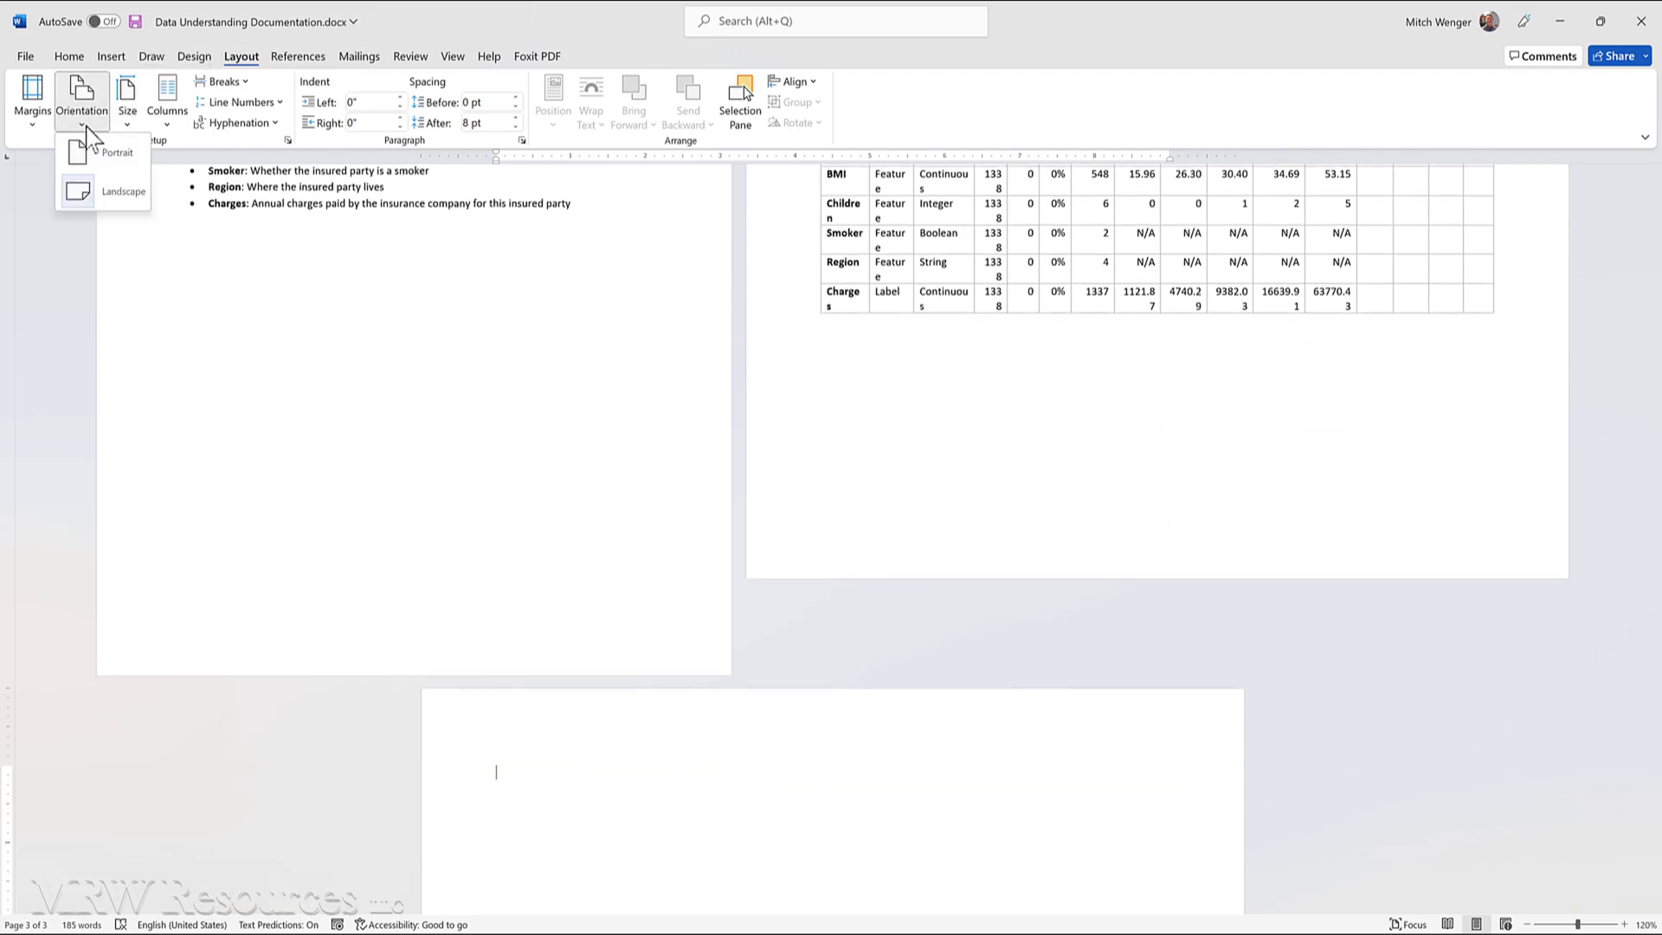
left_click(104, 152)
scroll(874, 804, "down", 1)
scroll(873, 784, "down", 2)
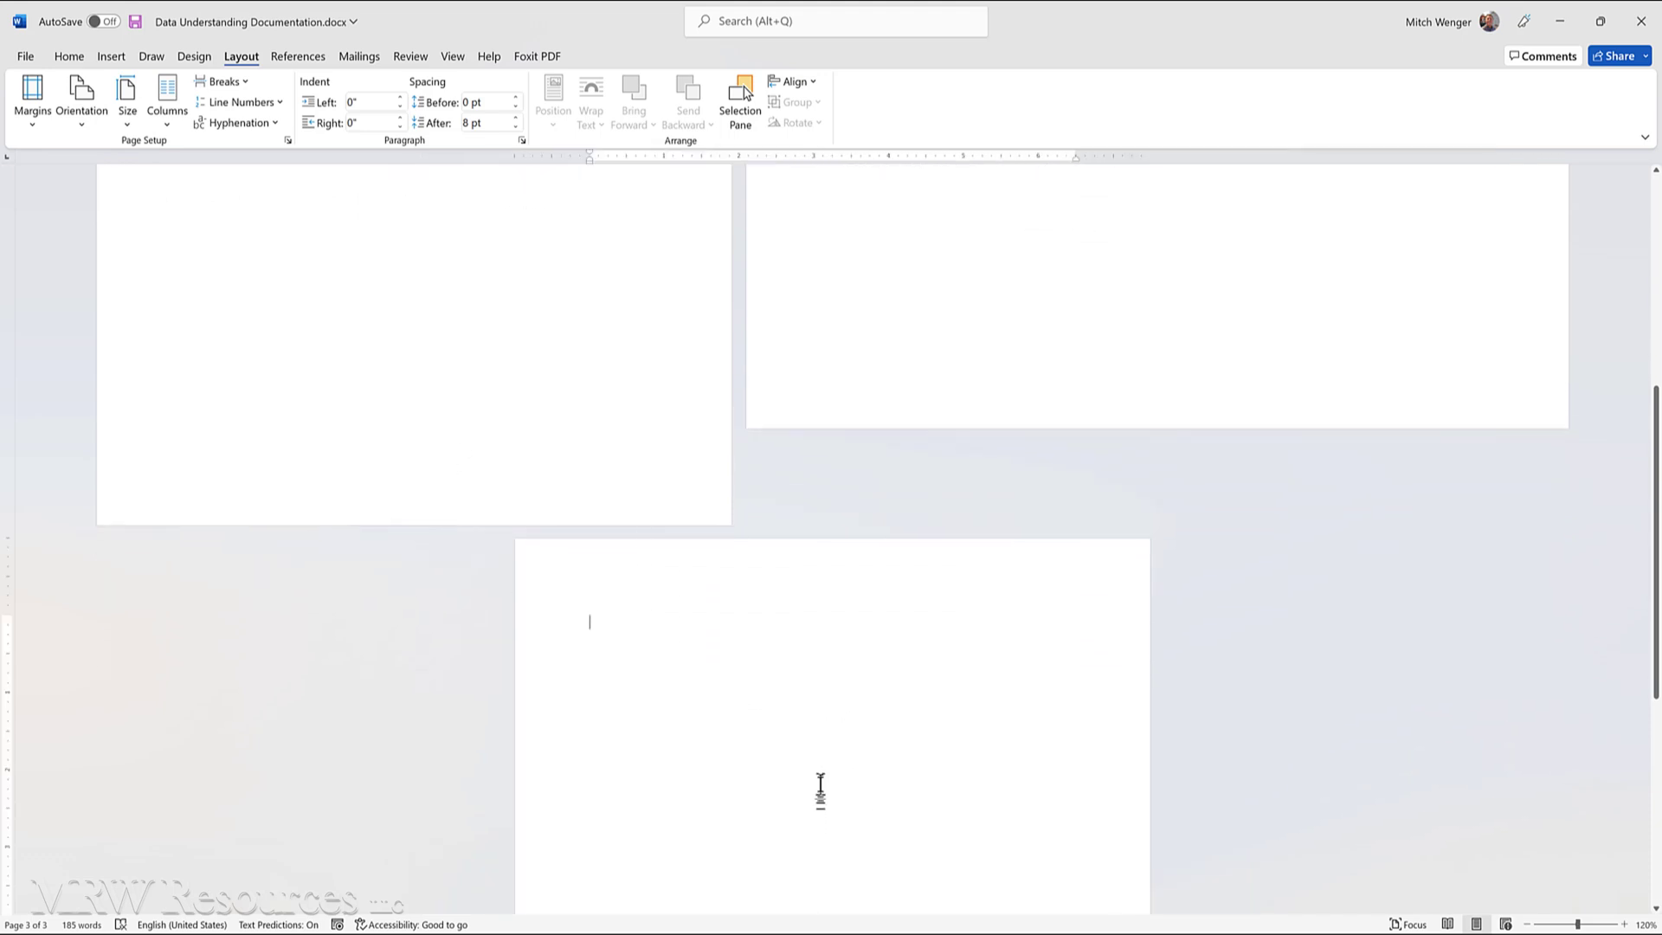
key("alt+Tab")
key("Tab")
key("Tab")
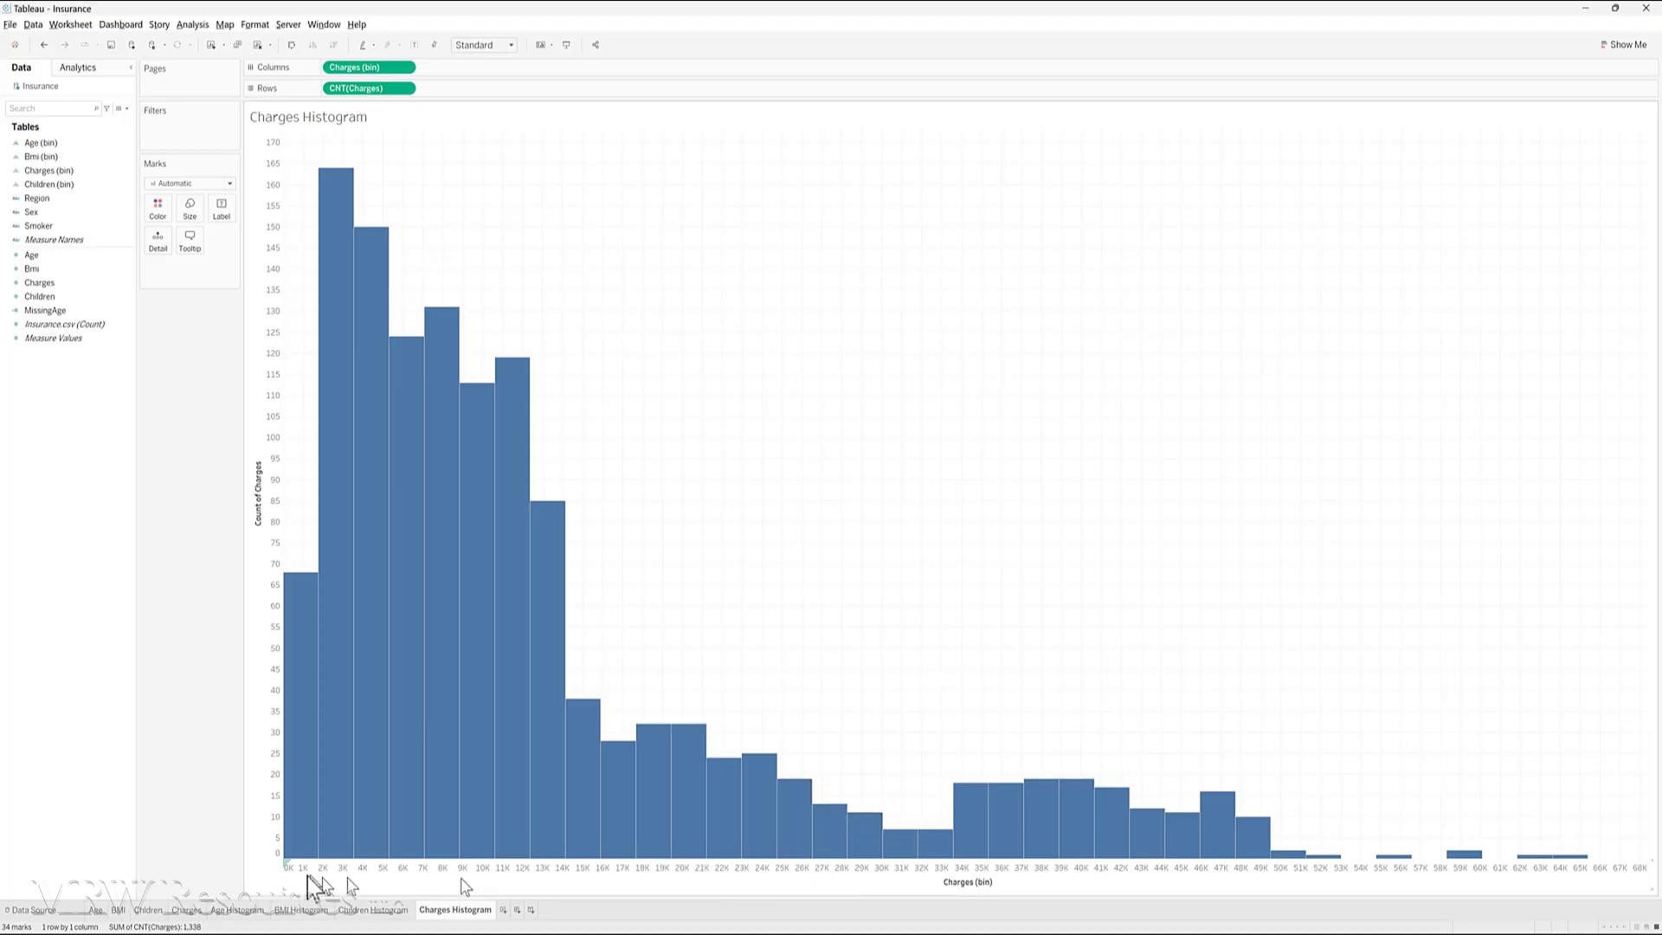
Copy the Age Histogram chart from Tableau as an image
left_click(240, 910)
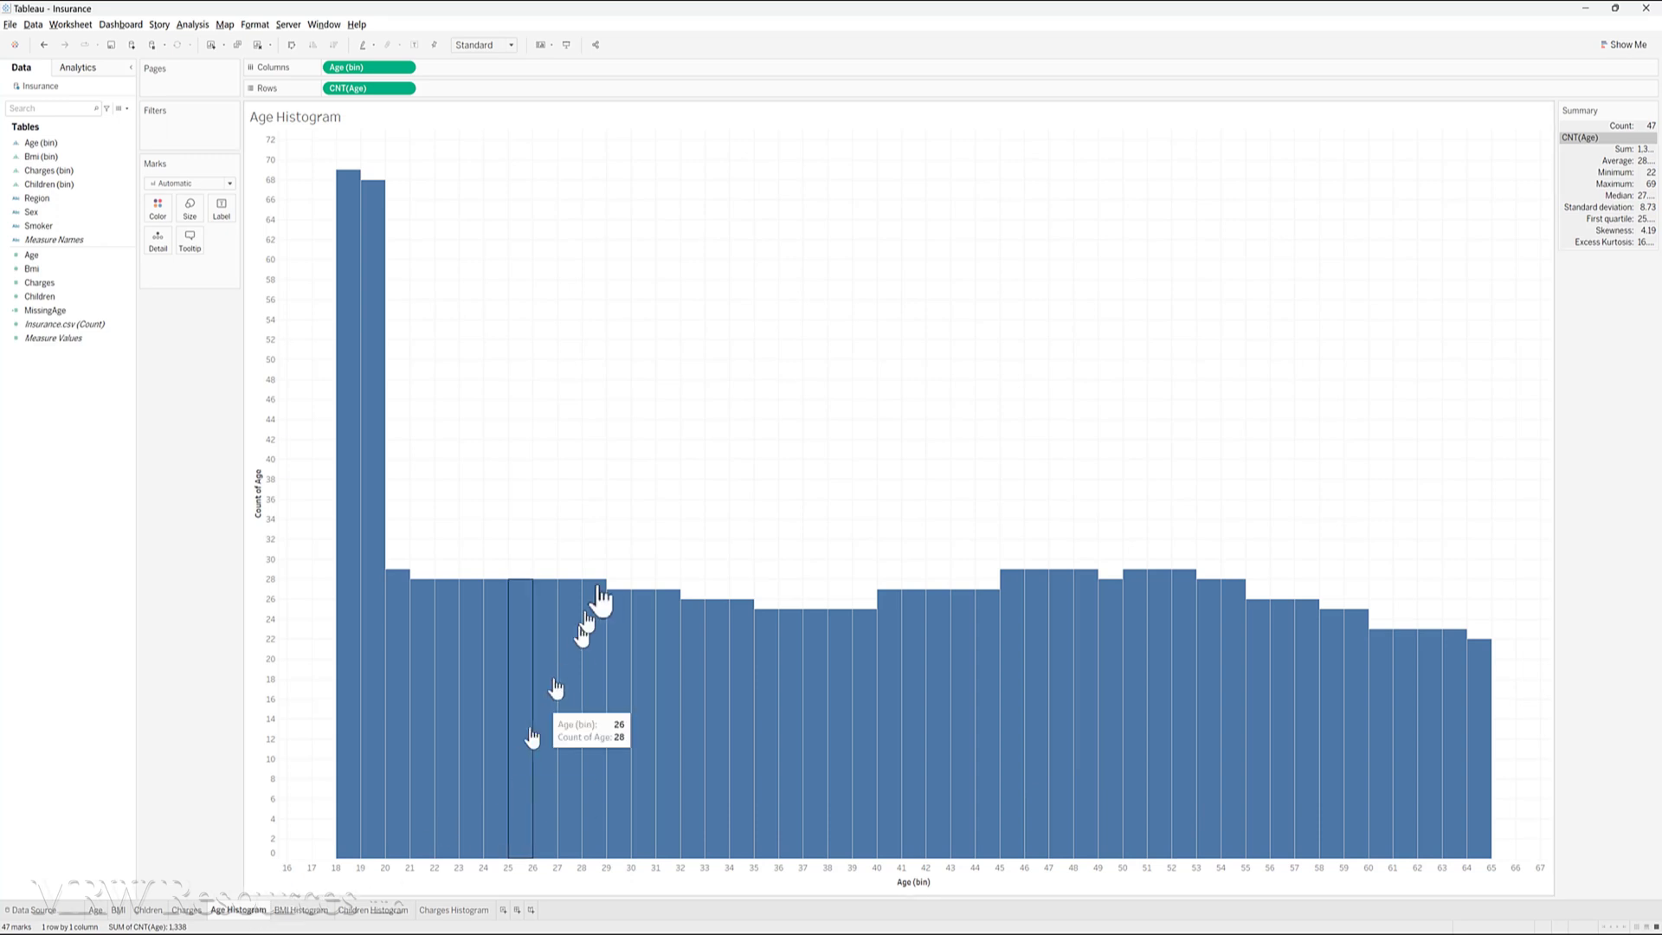
right_click(604, 294)
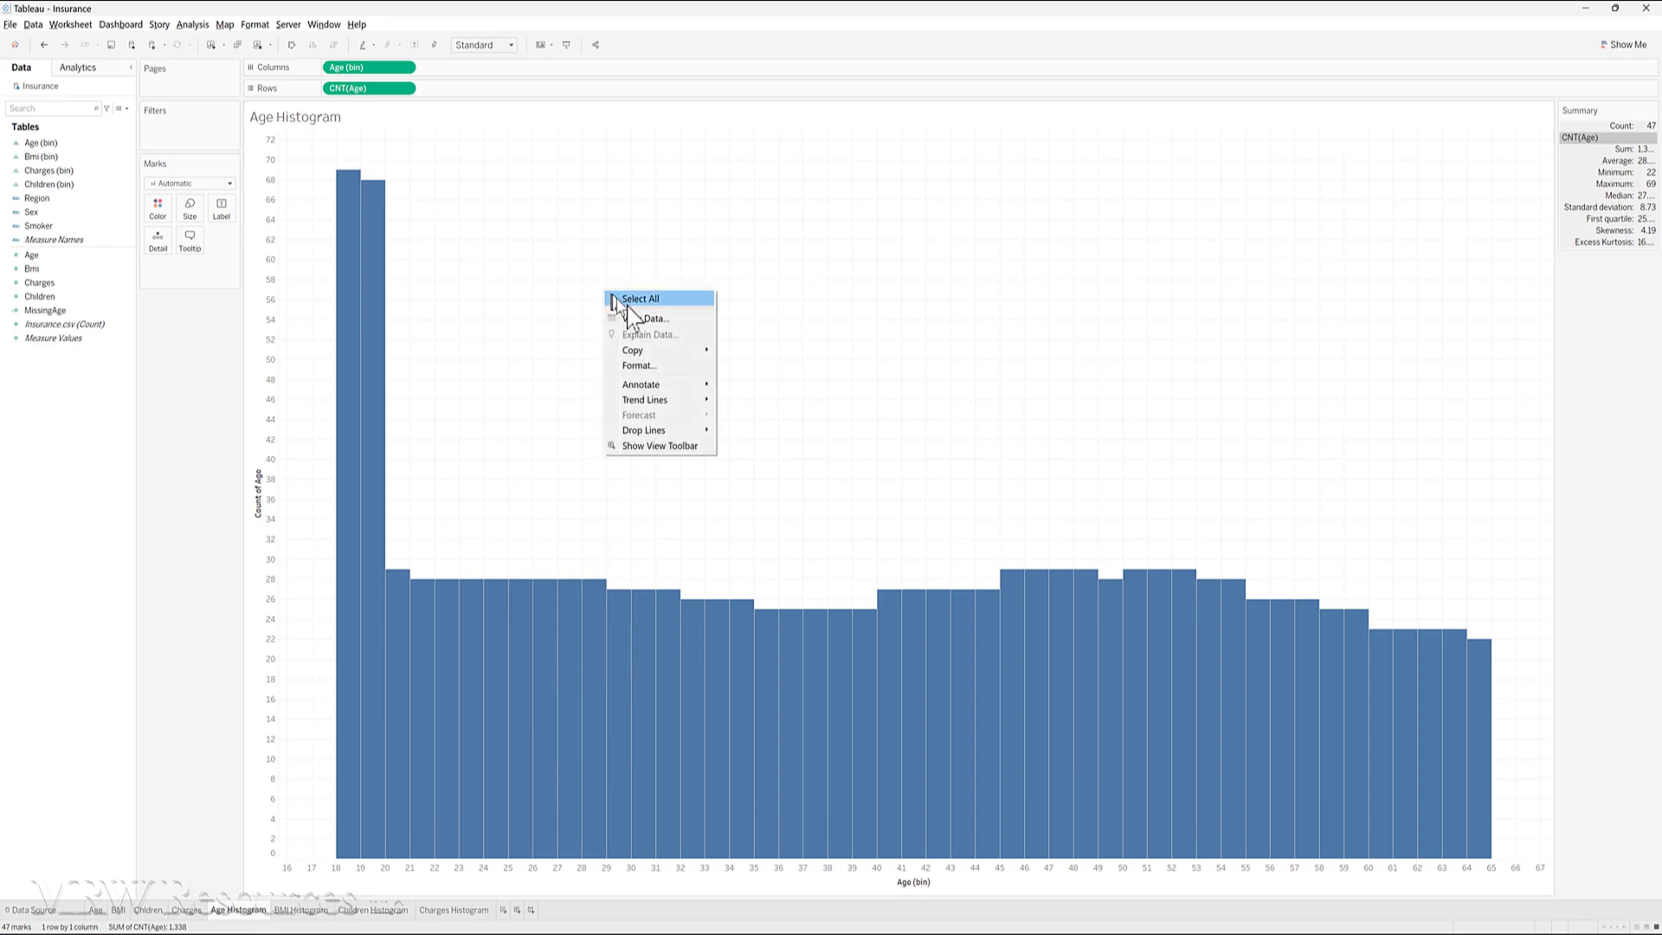
mouse_move(658, 350)
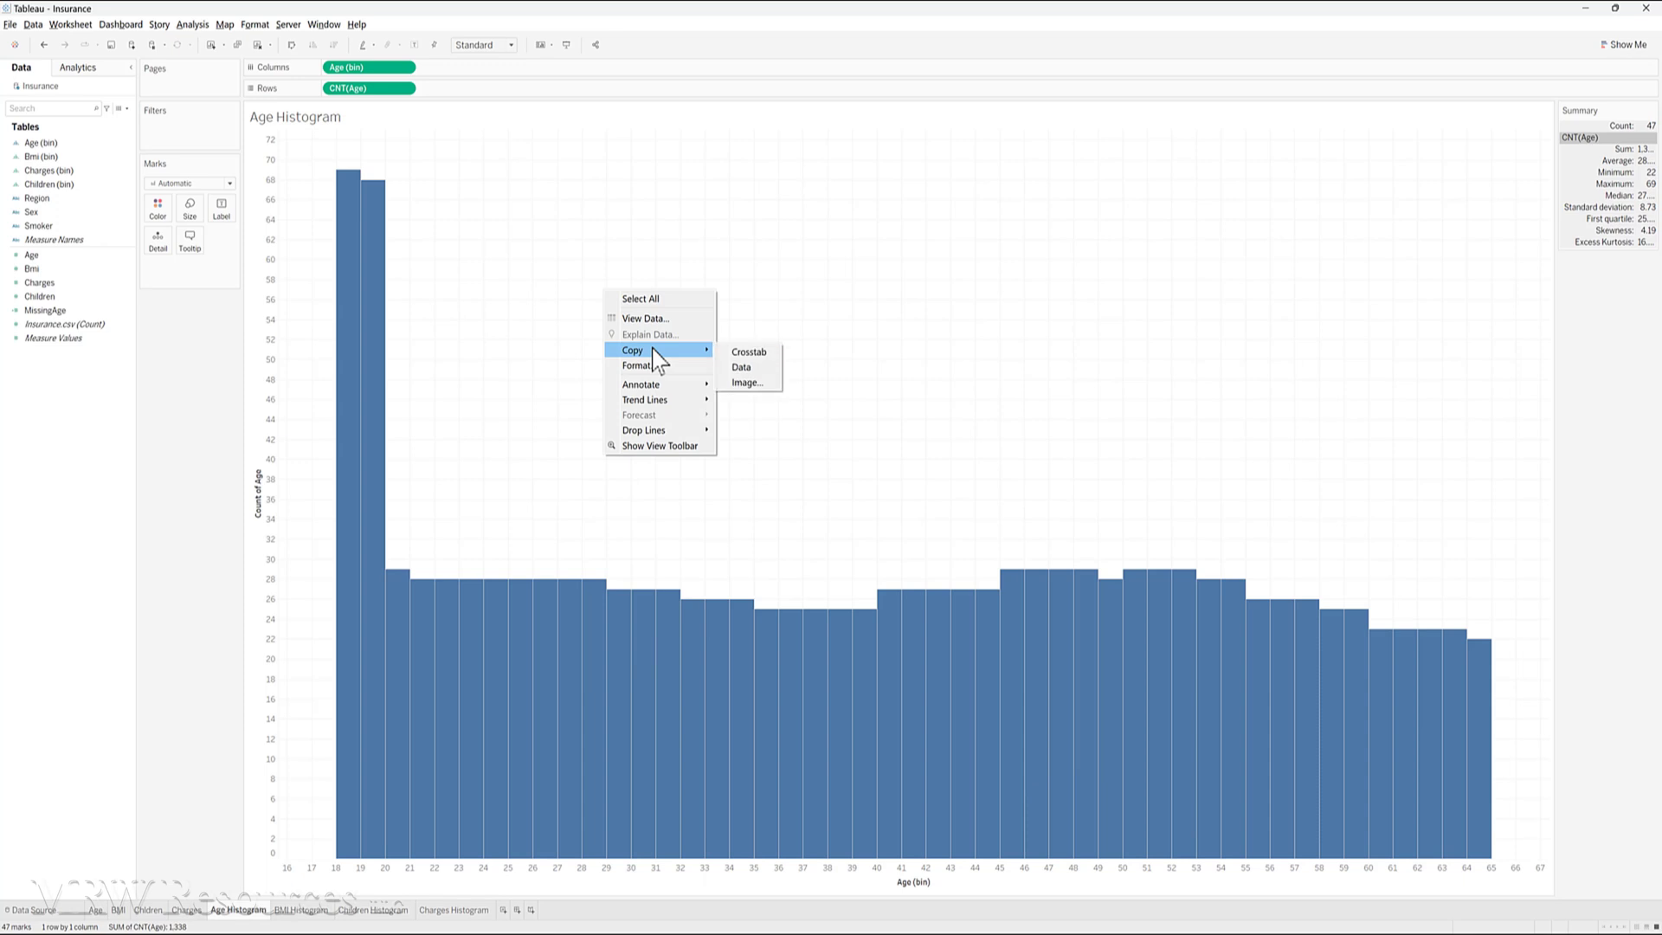
left_click(759, 384)
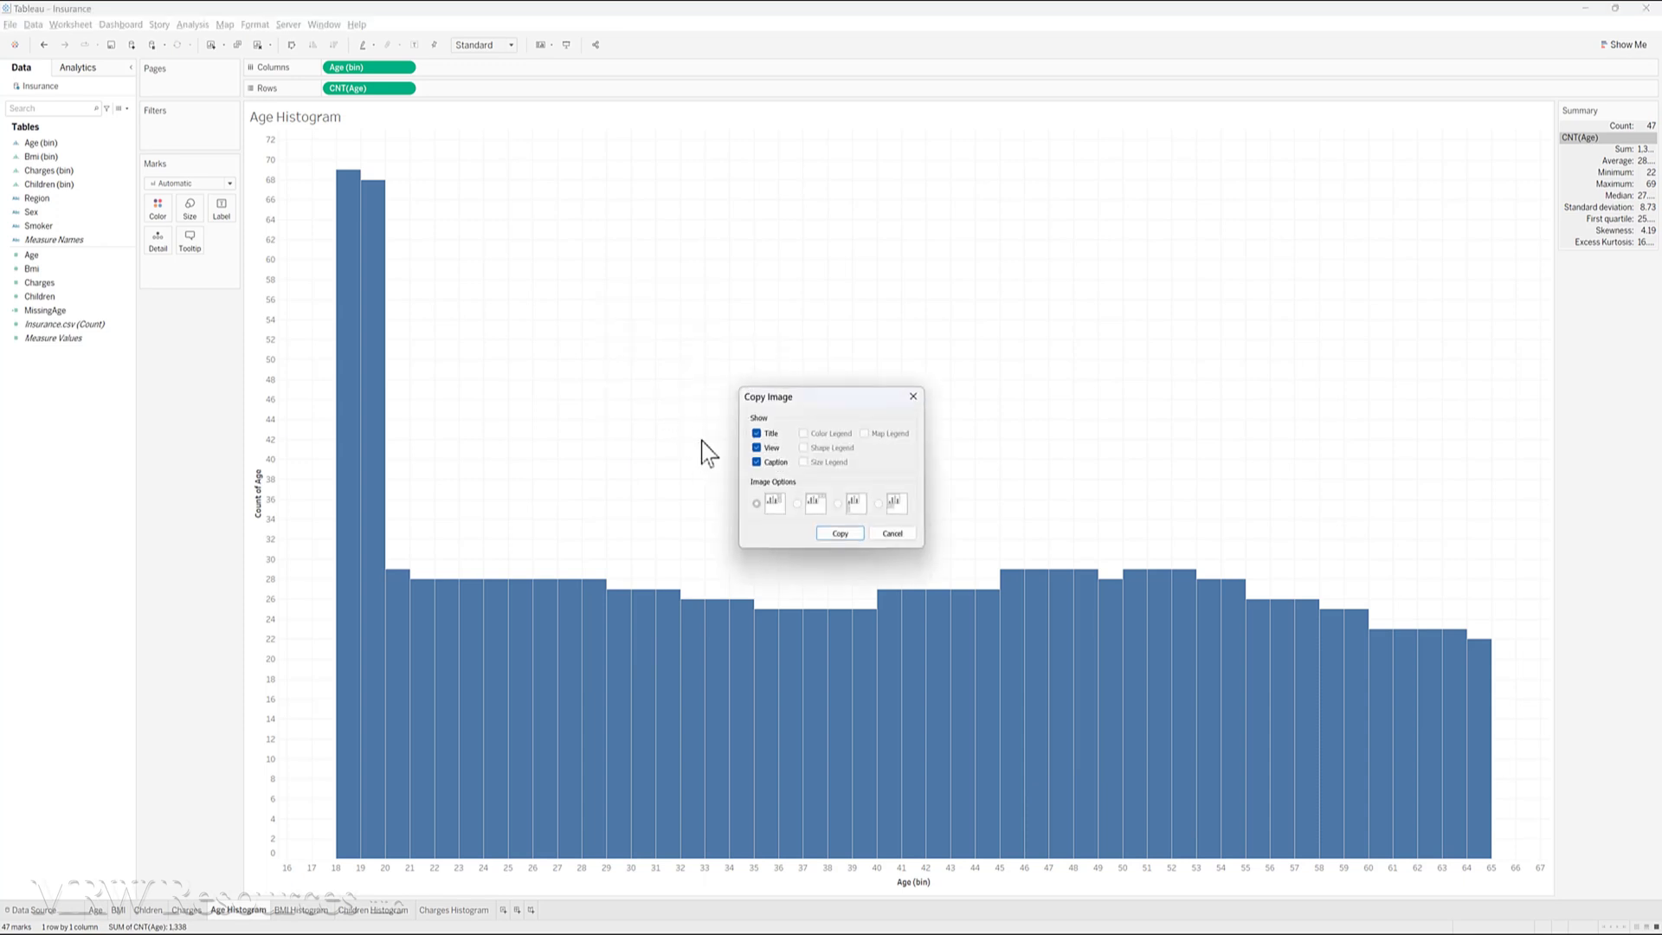
left_click(839, 534)
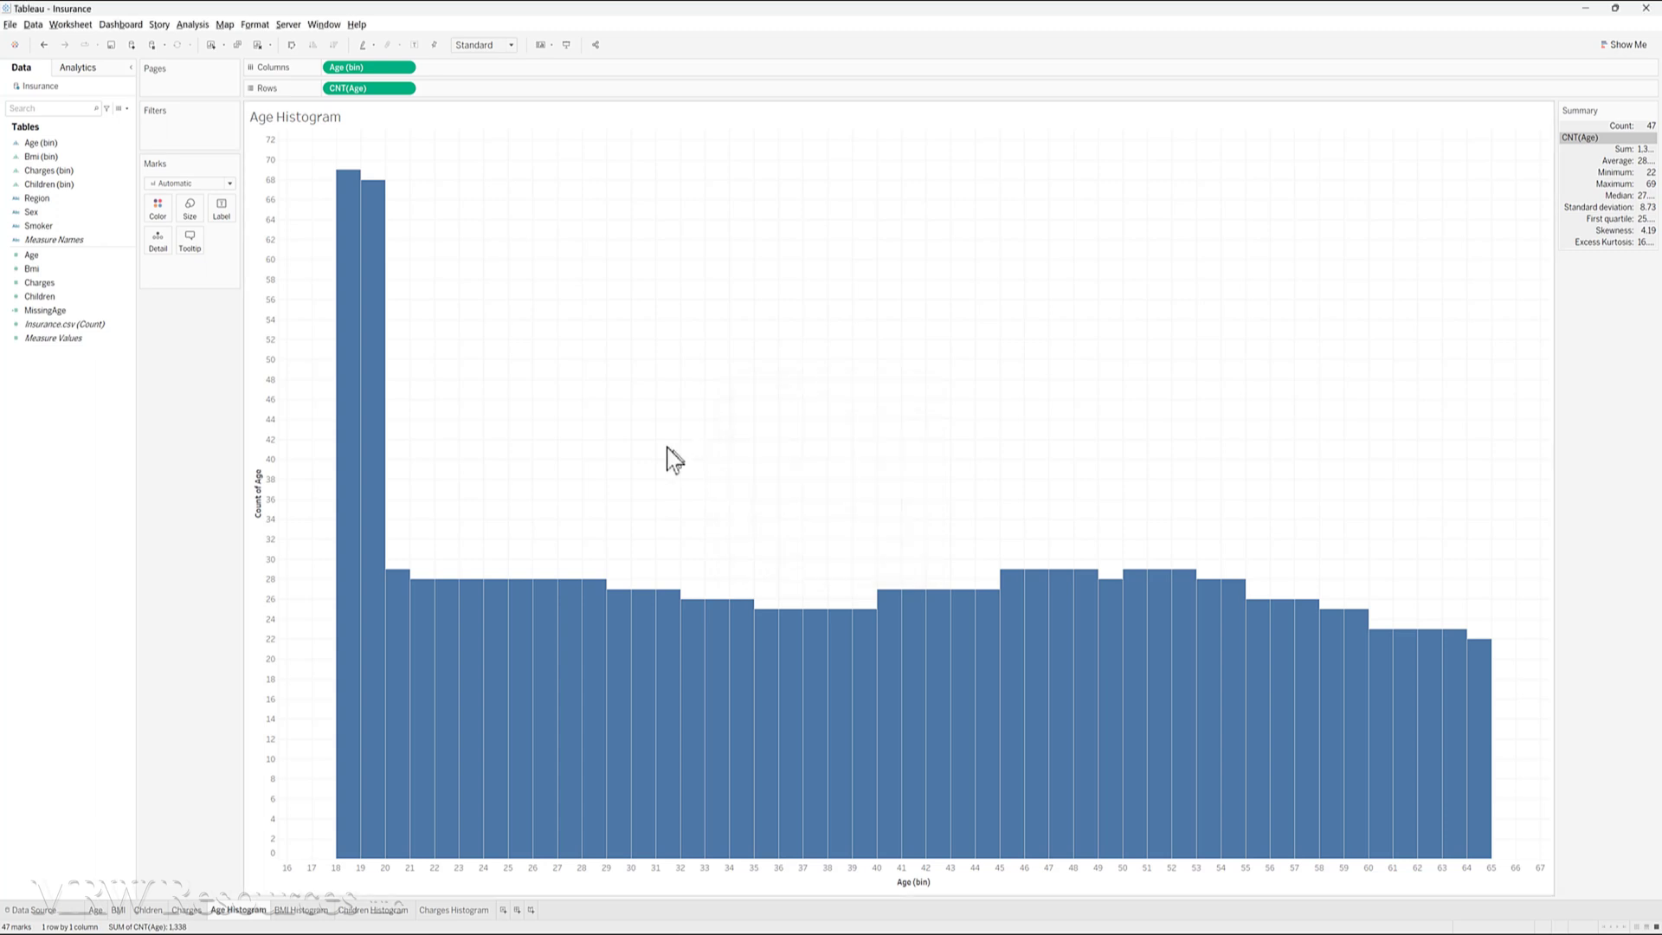
key("alt+Tab")
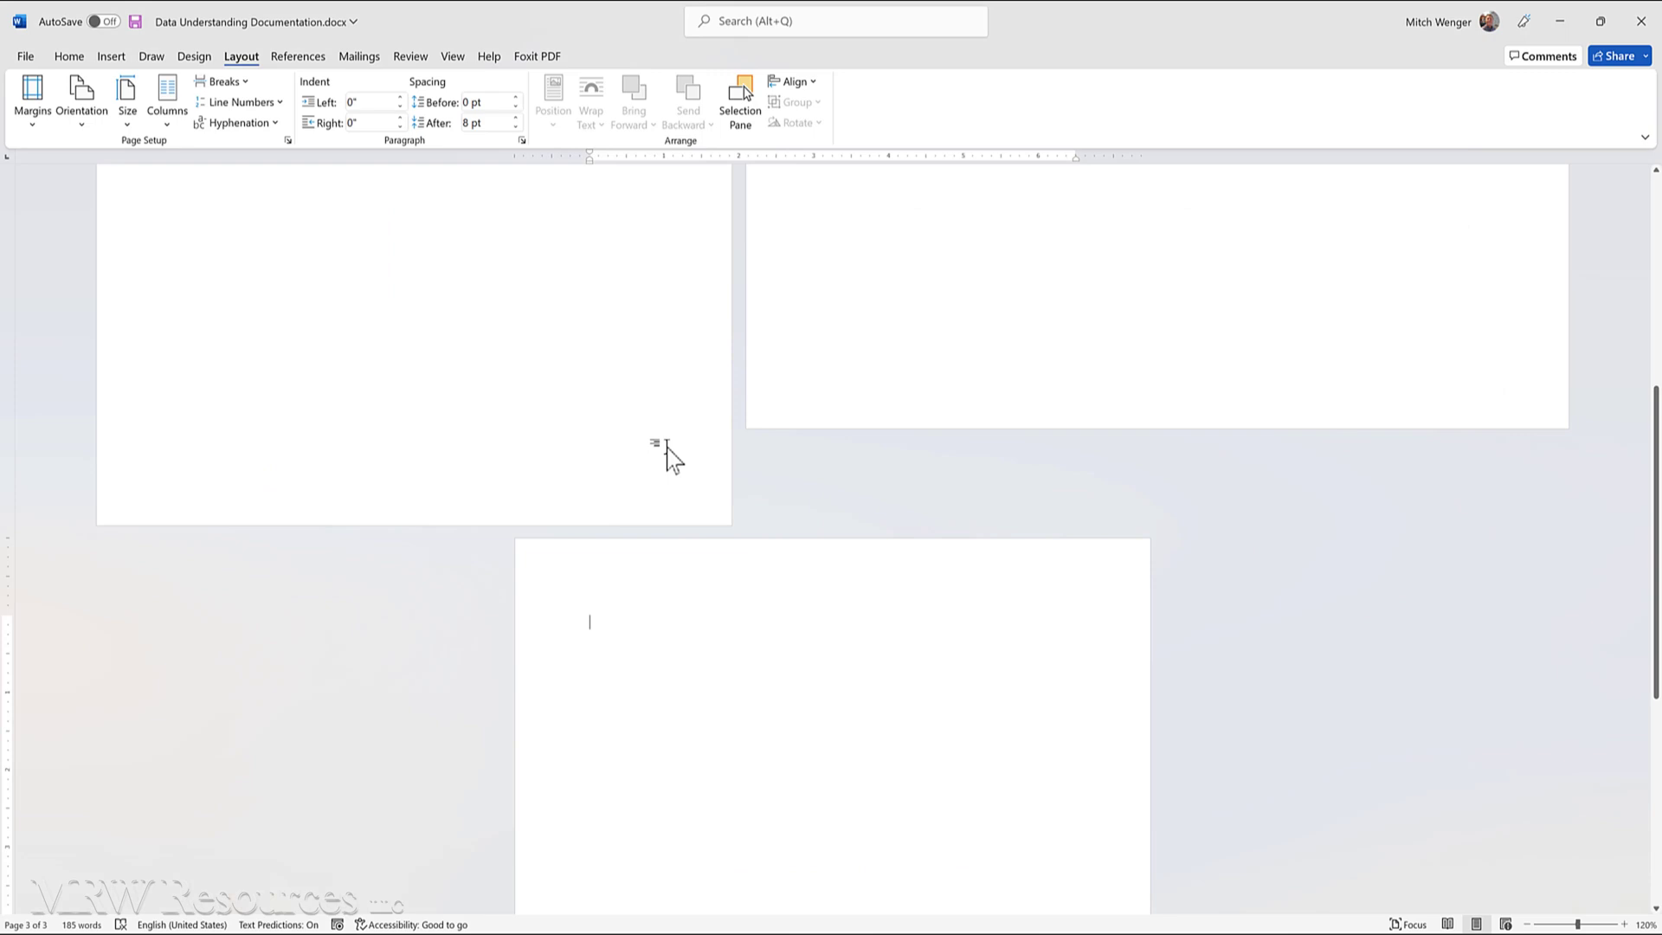
Paste the copied Age histogram onto Word page 3 as a picture
left_click(667, 448)
left_click(68, 57)
left_click(69, 124)
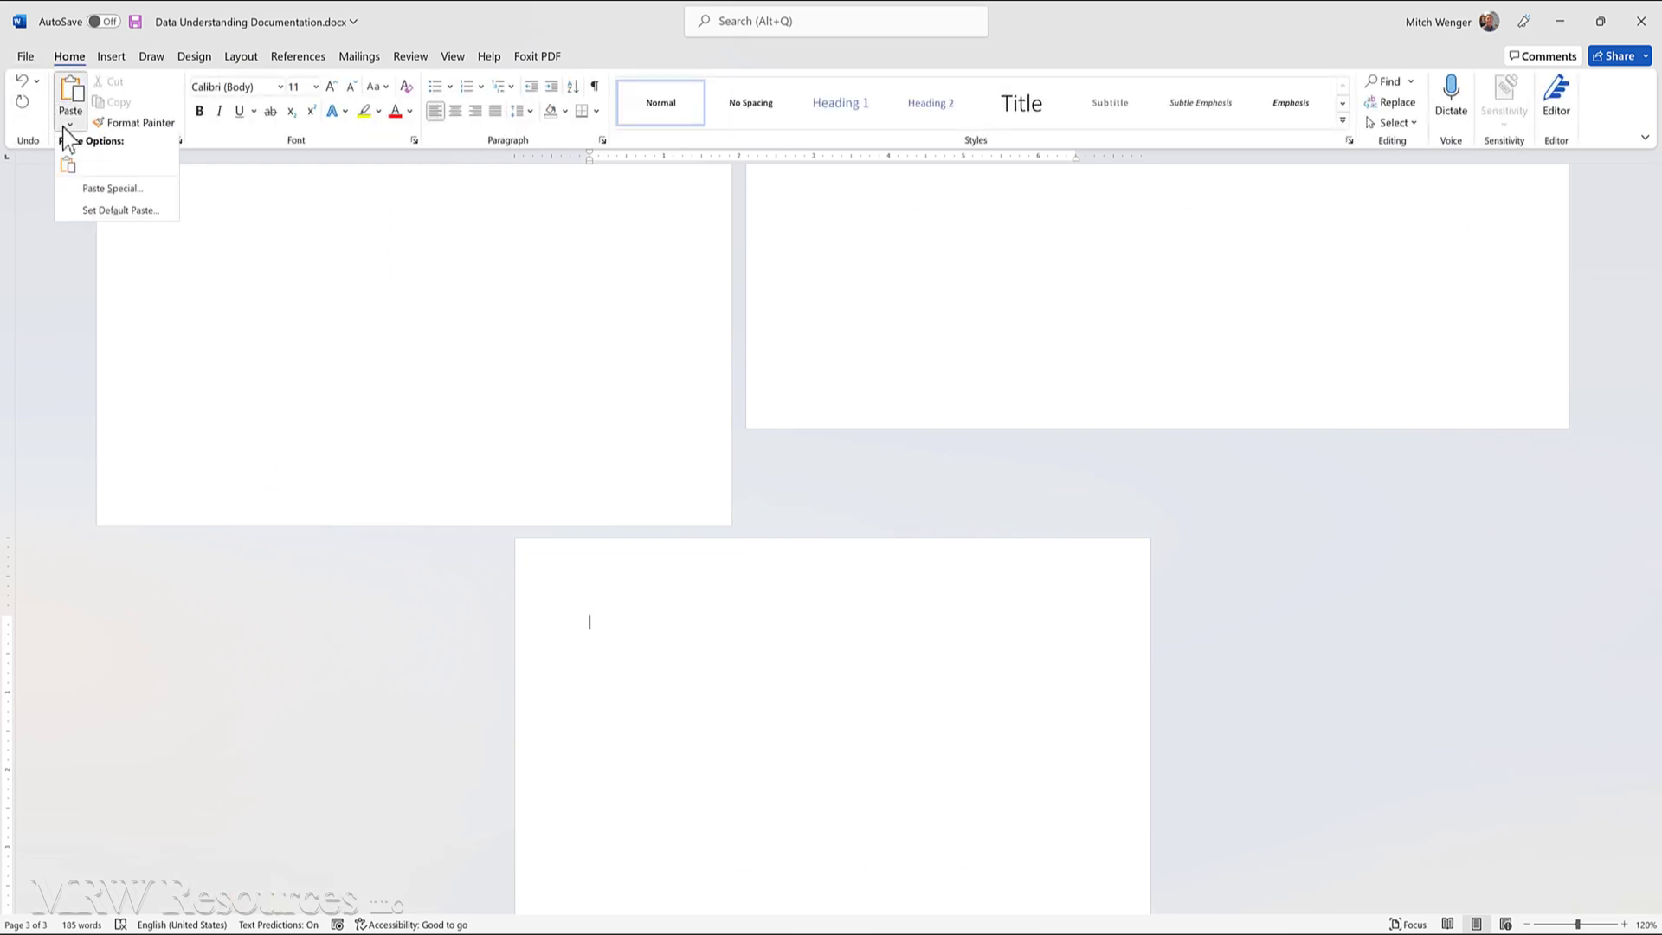
left_click(63, 170)
scroll(846, 786, "down", 2)
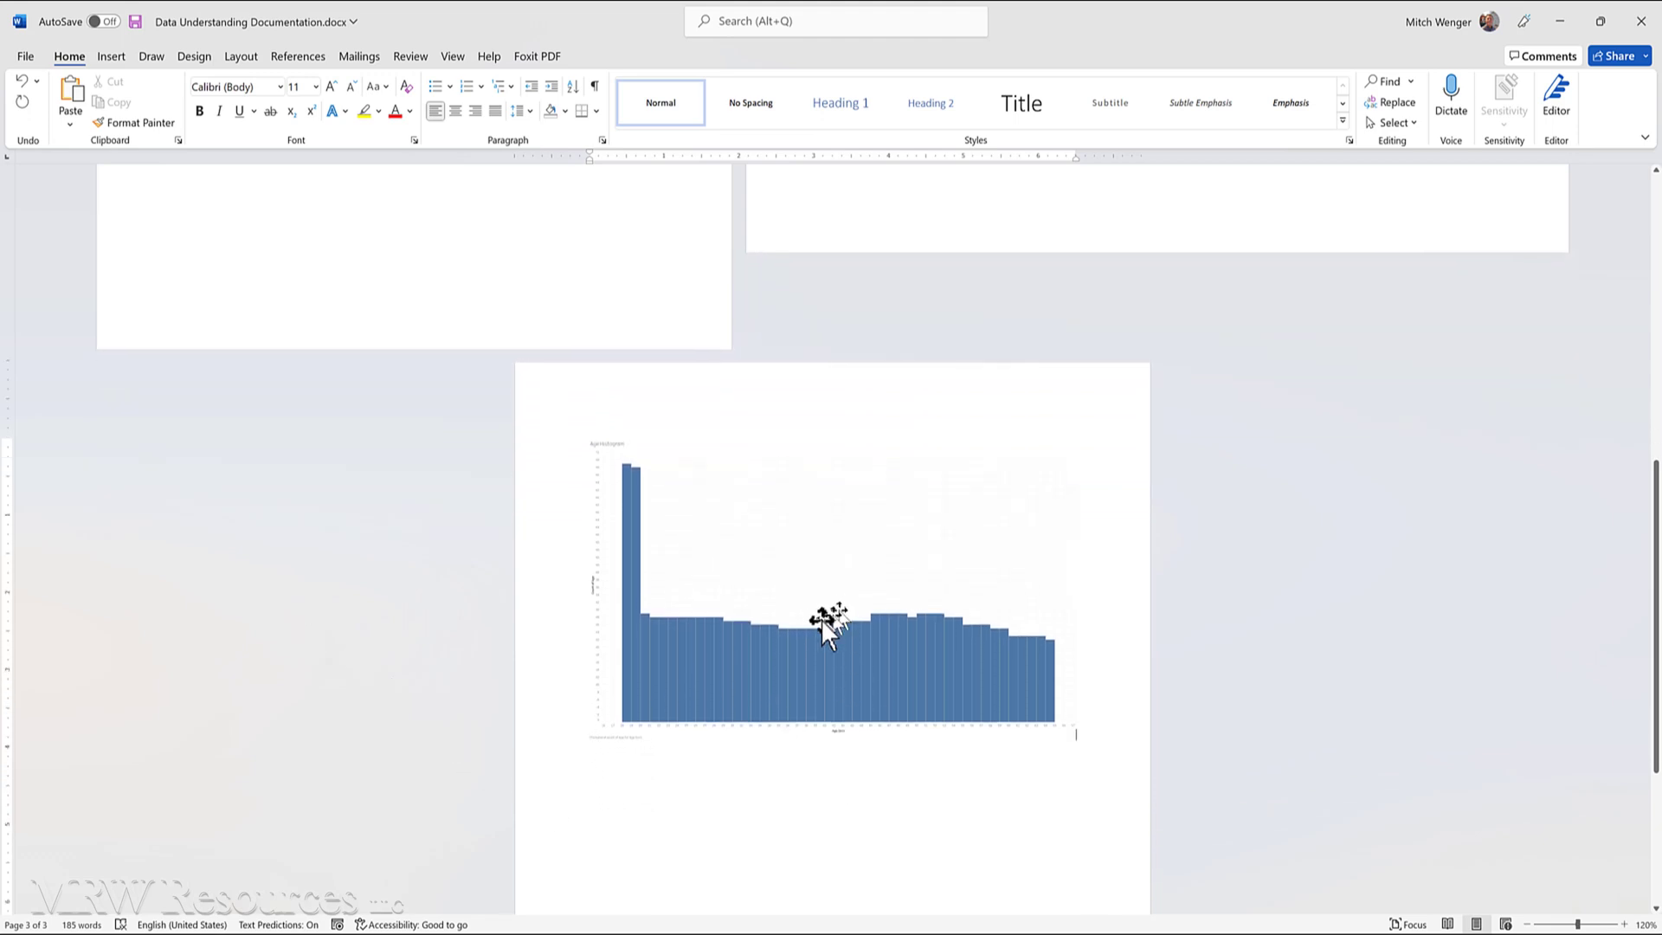
Shrink the histogram image, centre it, and add an empty line below
left_click(802, 606)
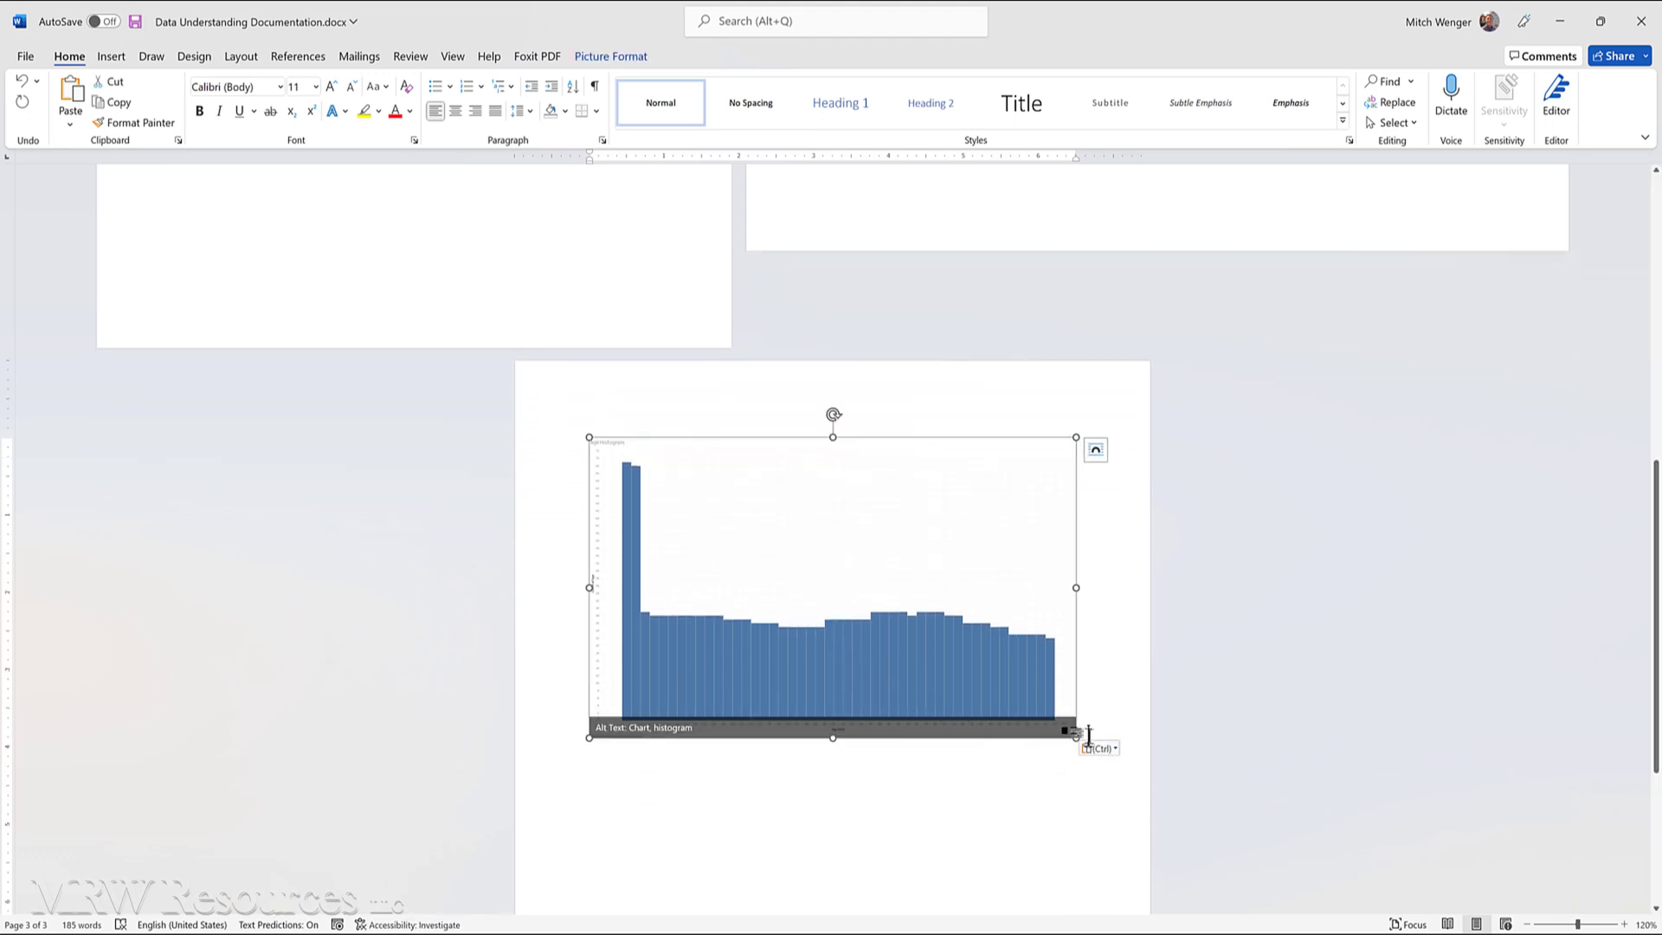
left_click_drag(1078, 737, 978, 677)
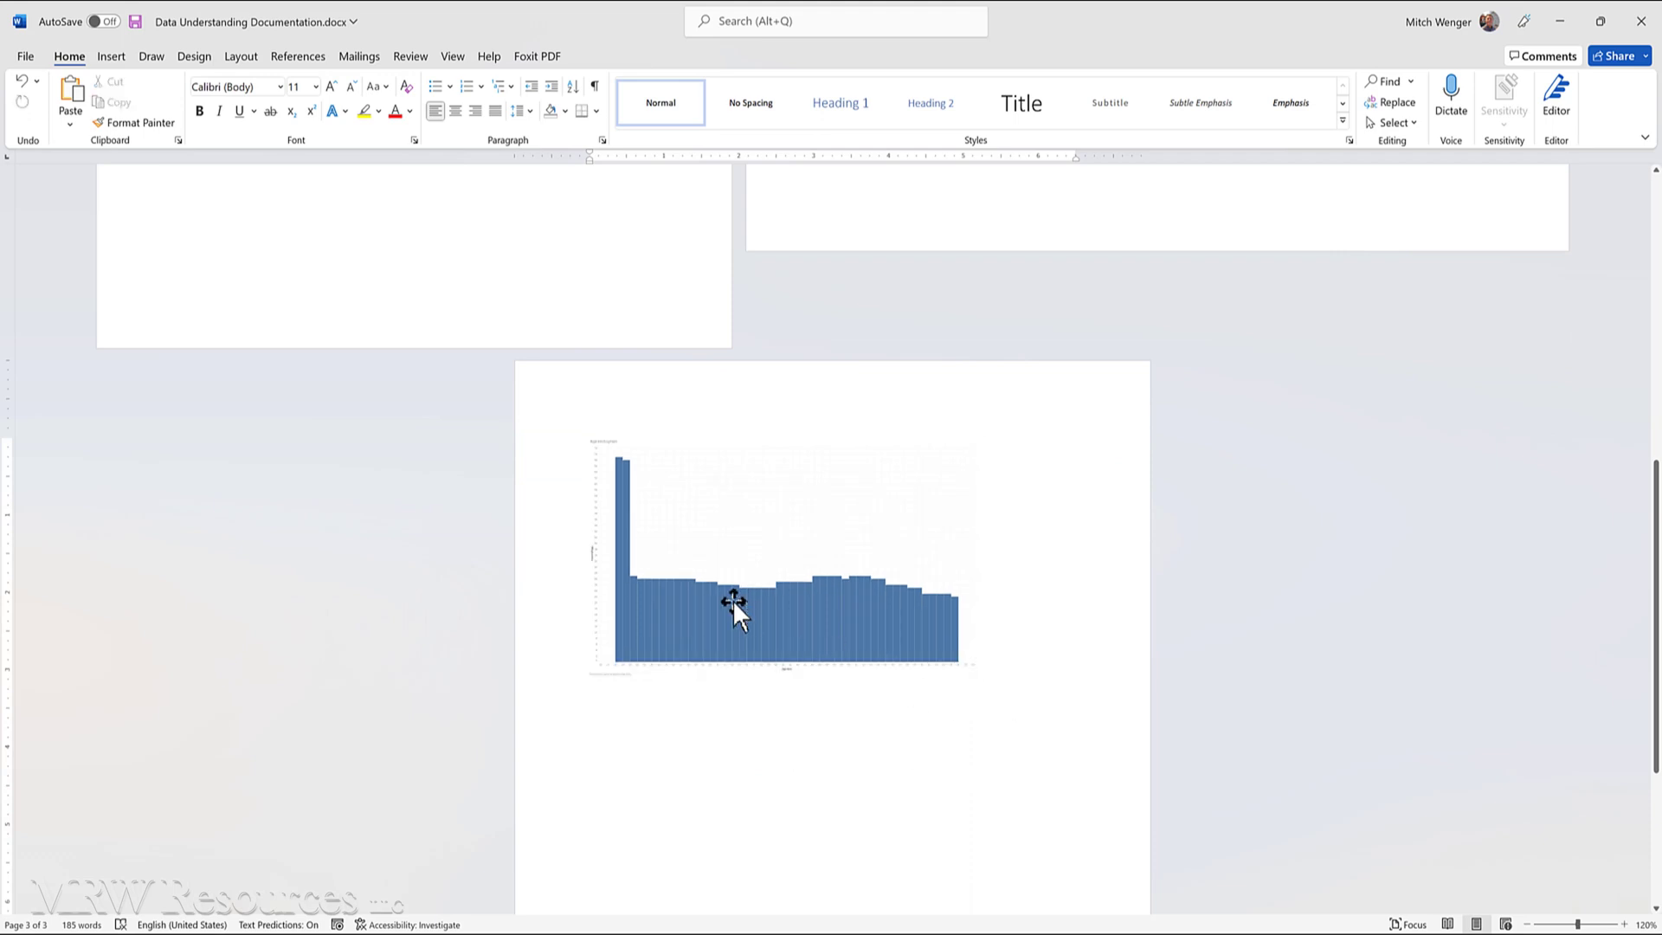
left_click(455, 111)
left_click(1070, 648)
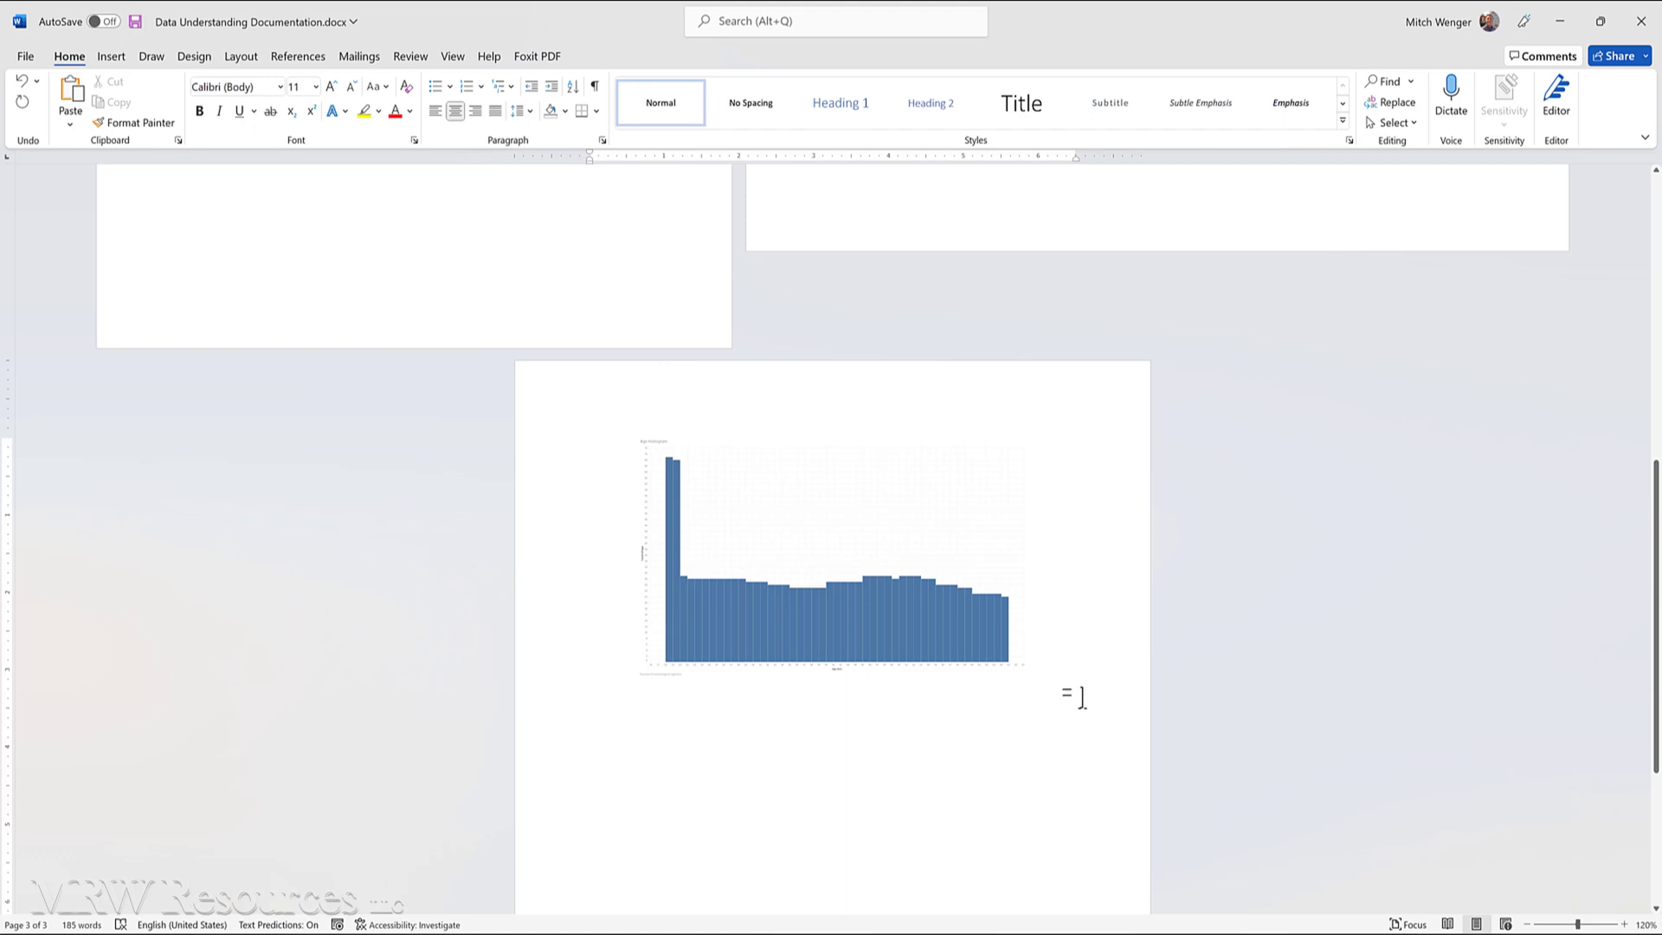
key("Return")
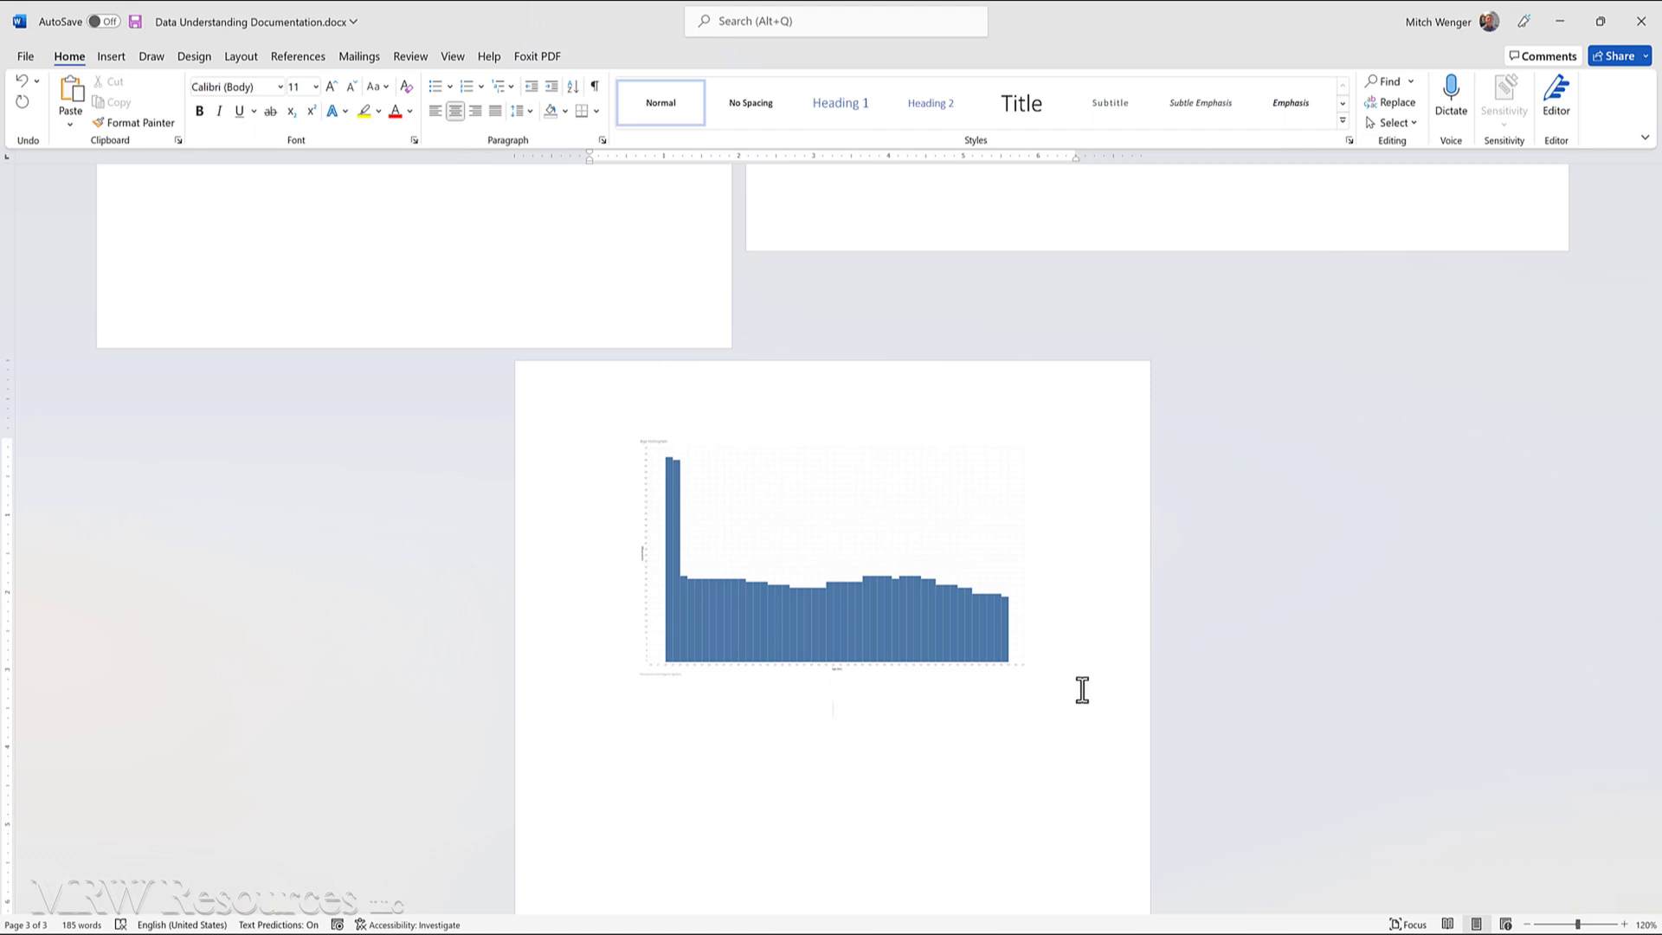
Return to Tableau and bring the BMI Histogram worksheet to the front
key("alt+Tab")
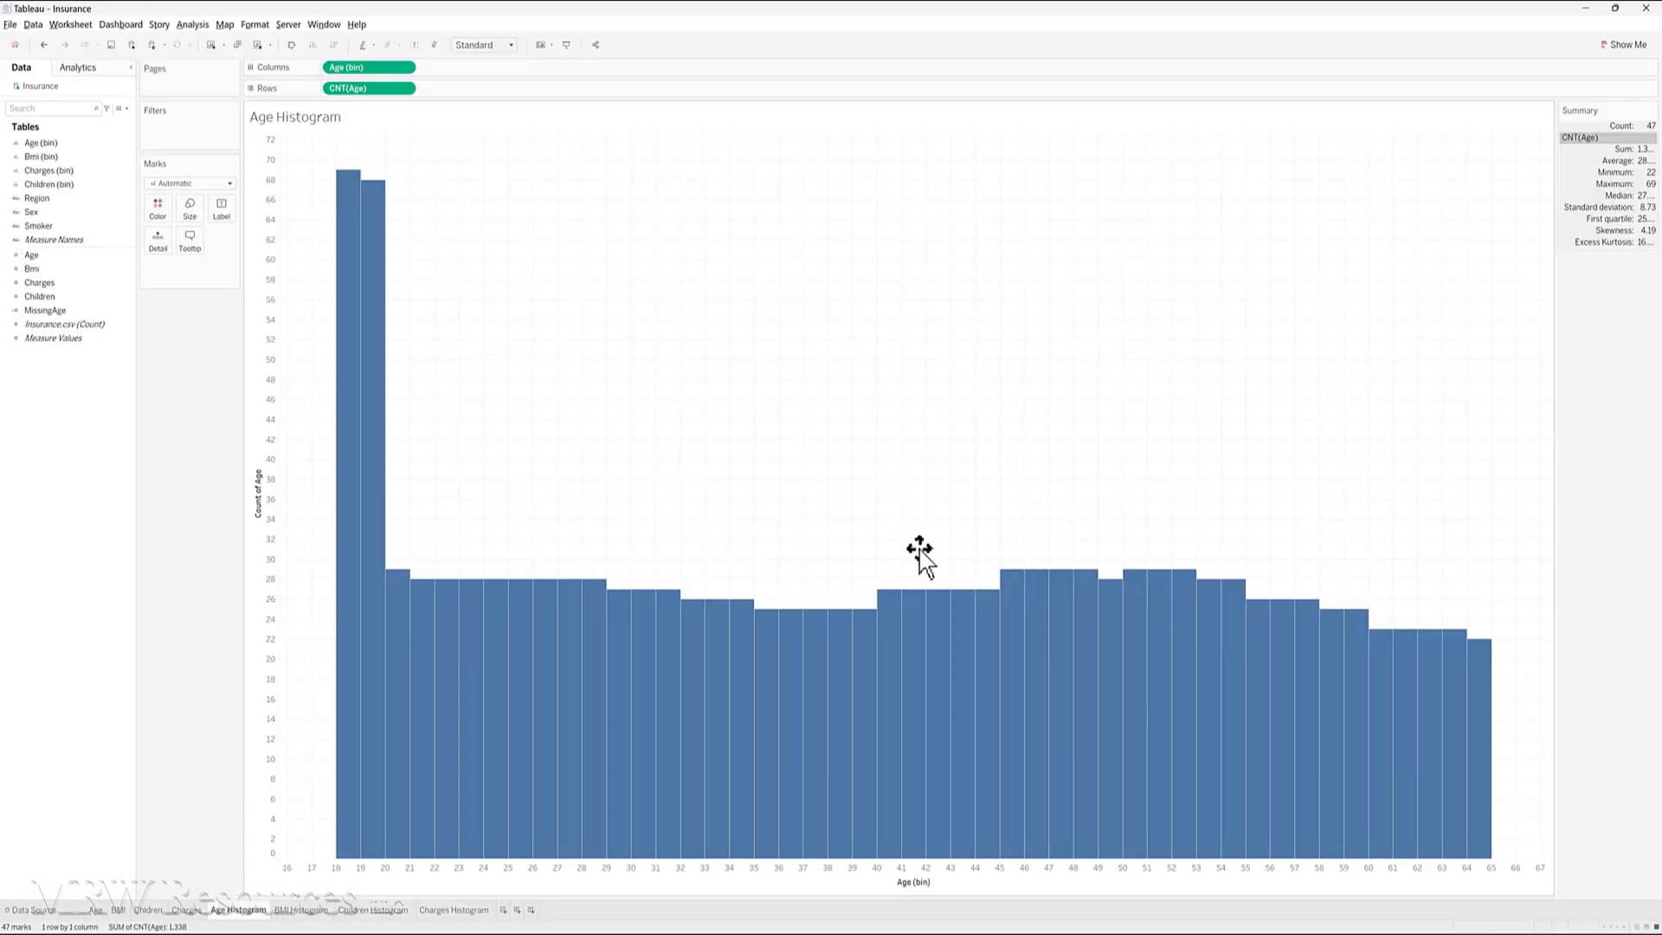
left_click(302, 910)
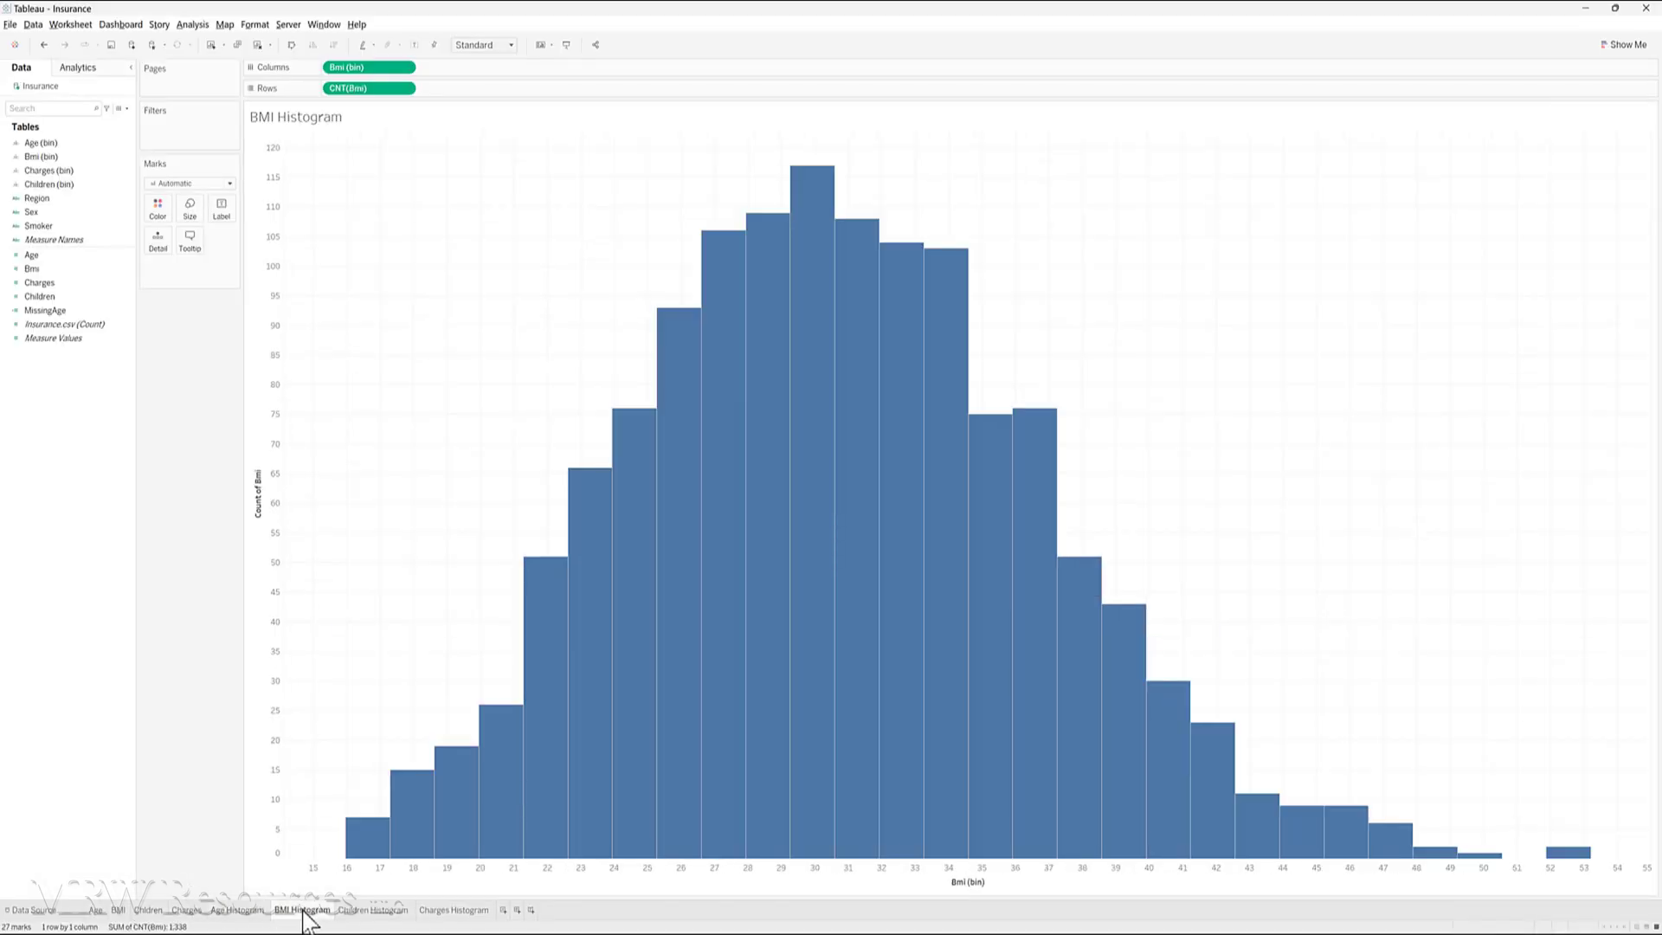
right_click(414, 447)
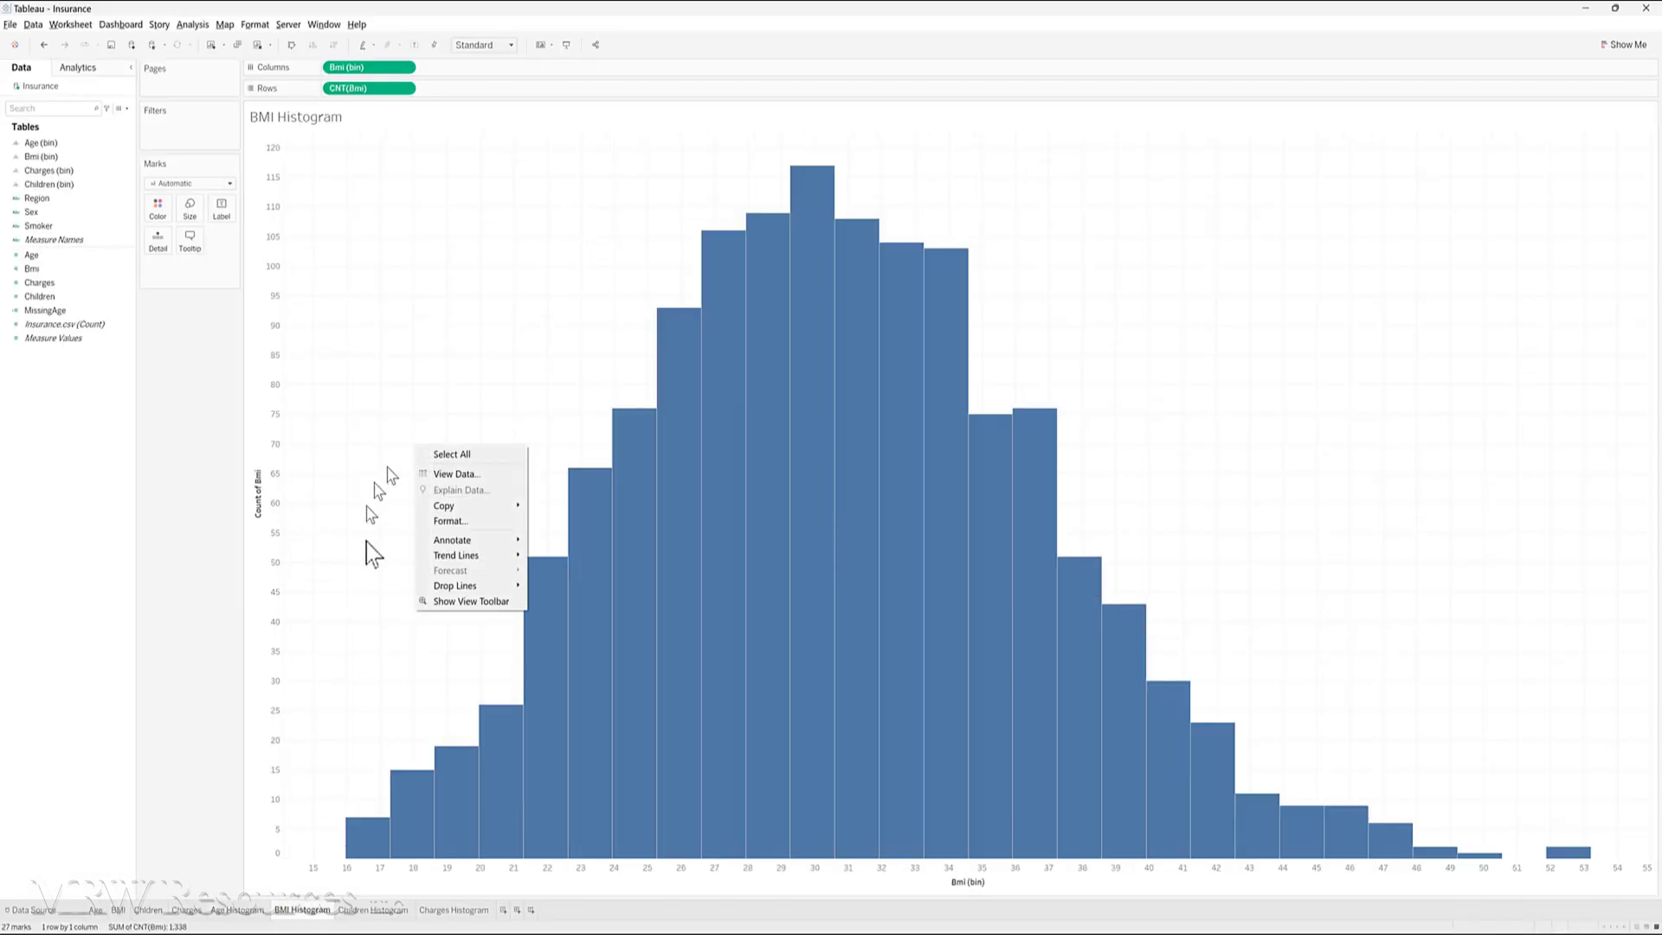
left_click(387, 616)
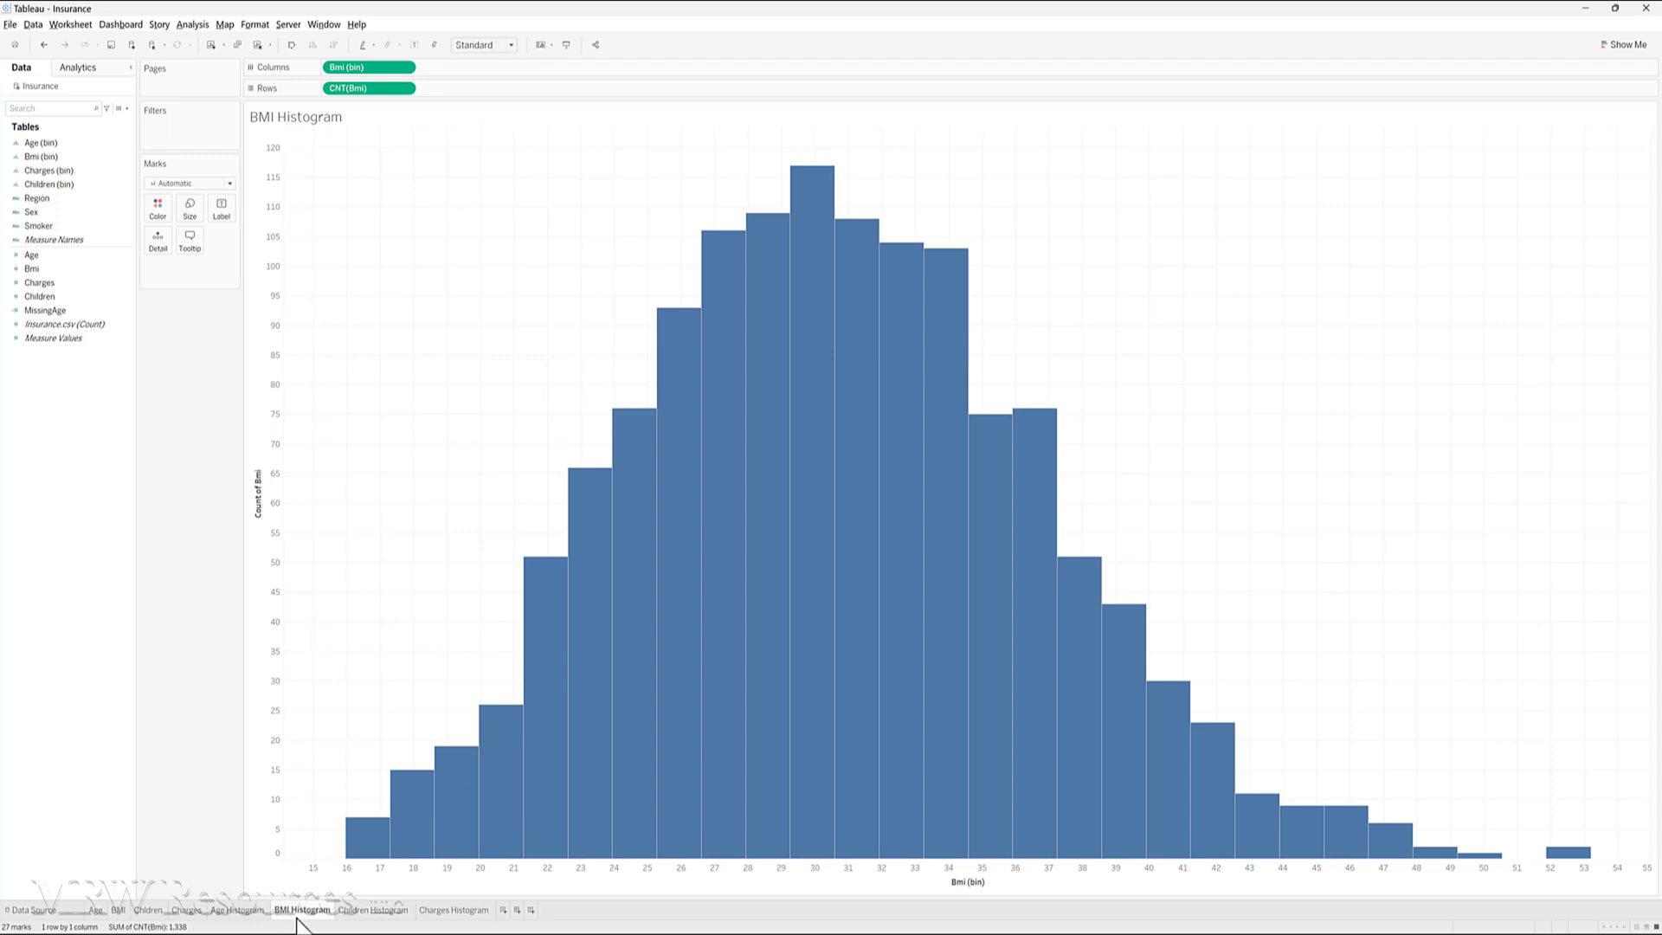
Open the BMI Histogram title editor and cancel, leaving the title unchanged
mouse_move(296, 916)
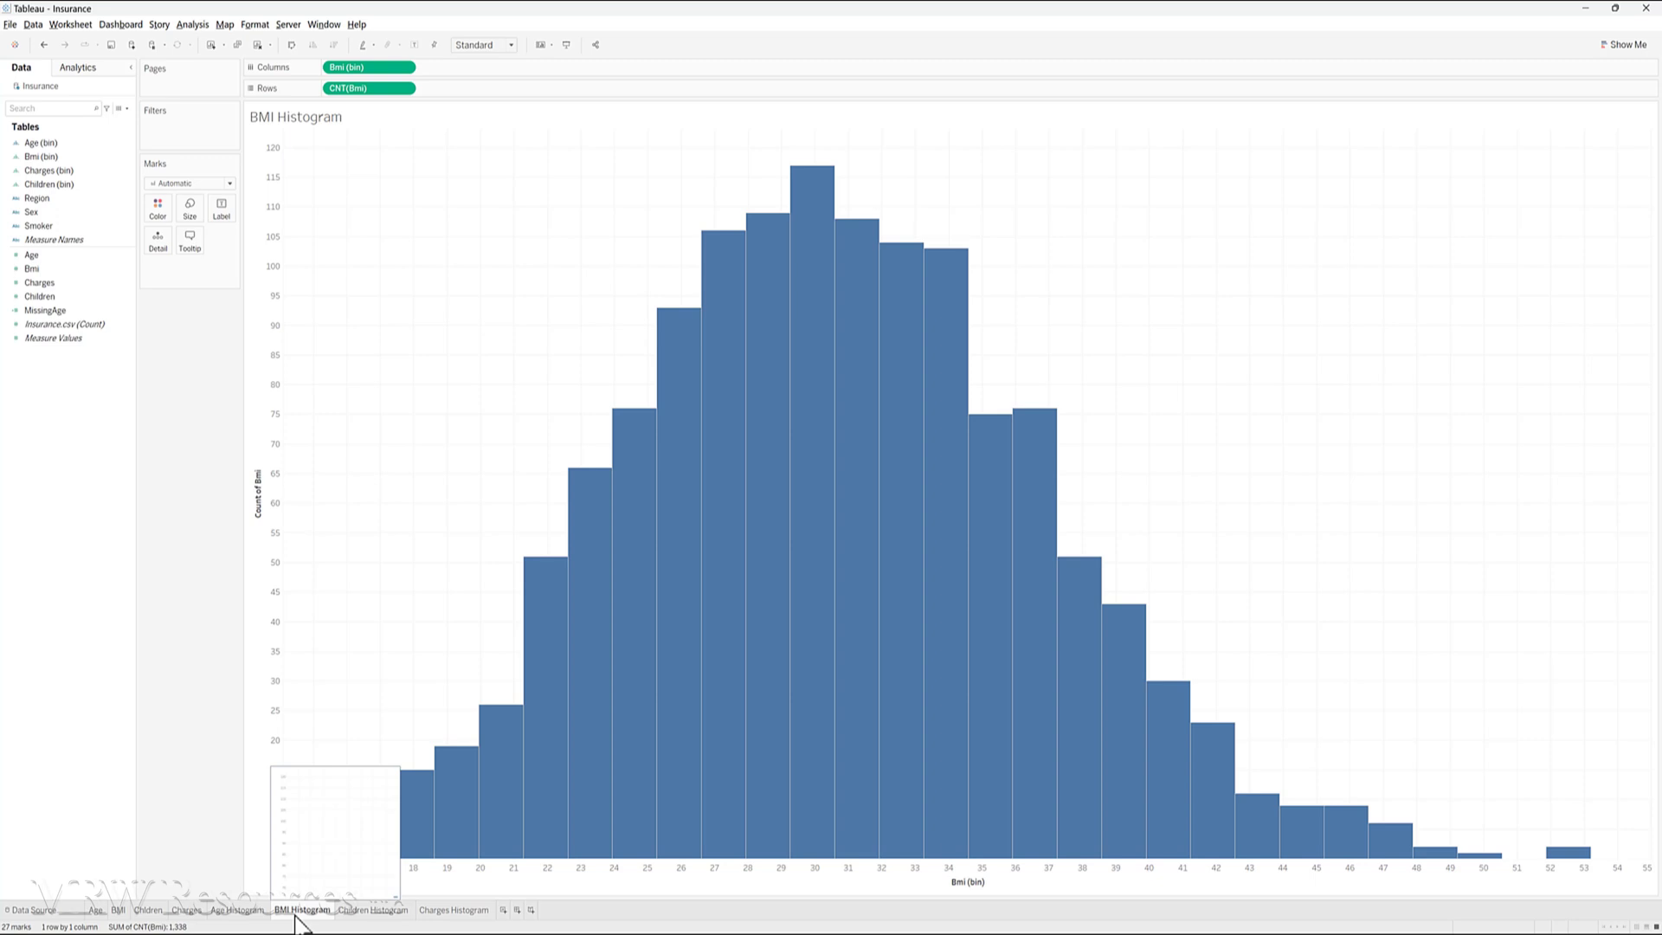
double_click(350, 116)
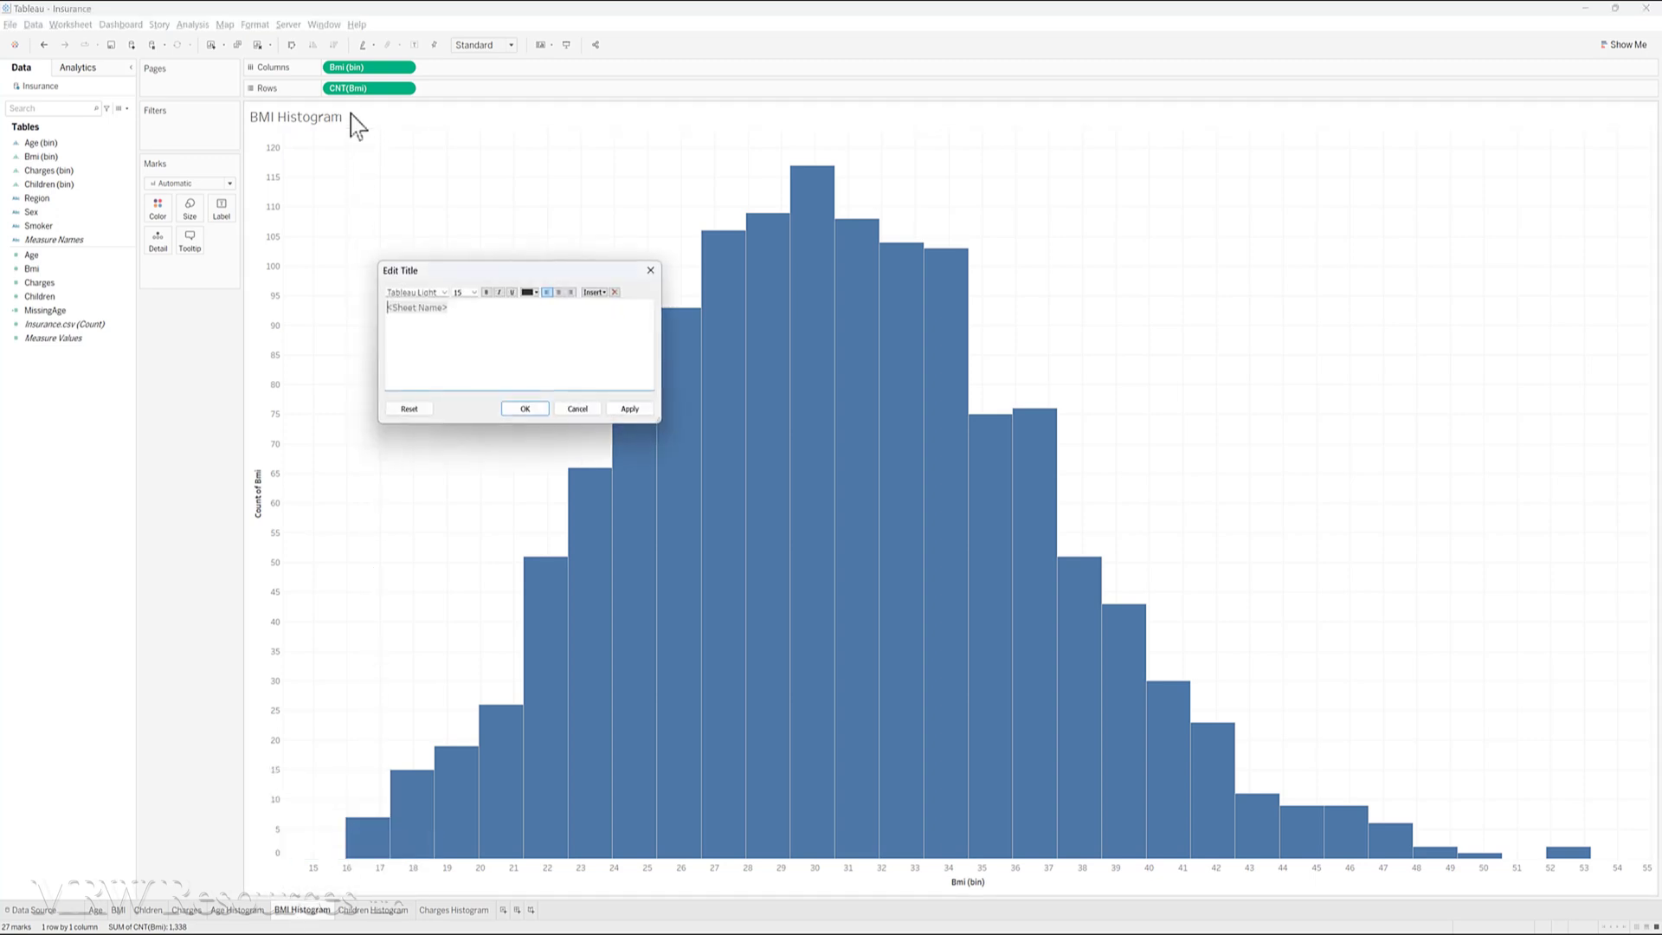
left_click(460, 315)
left_click(575, 410)
Copy the BMI histogram as an image and paste it below the Age histogram in Word
right_click(502, 391)
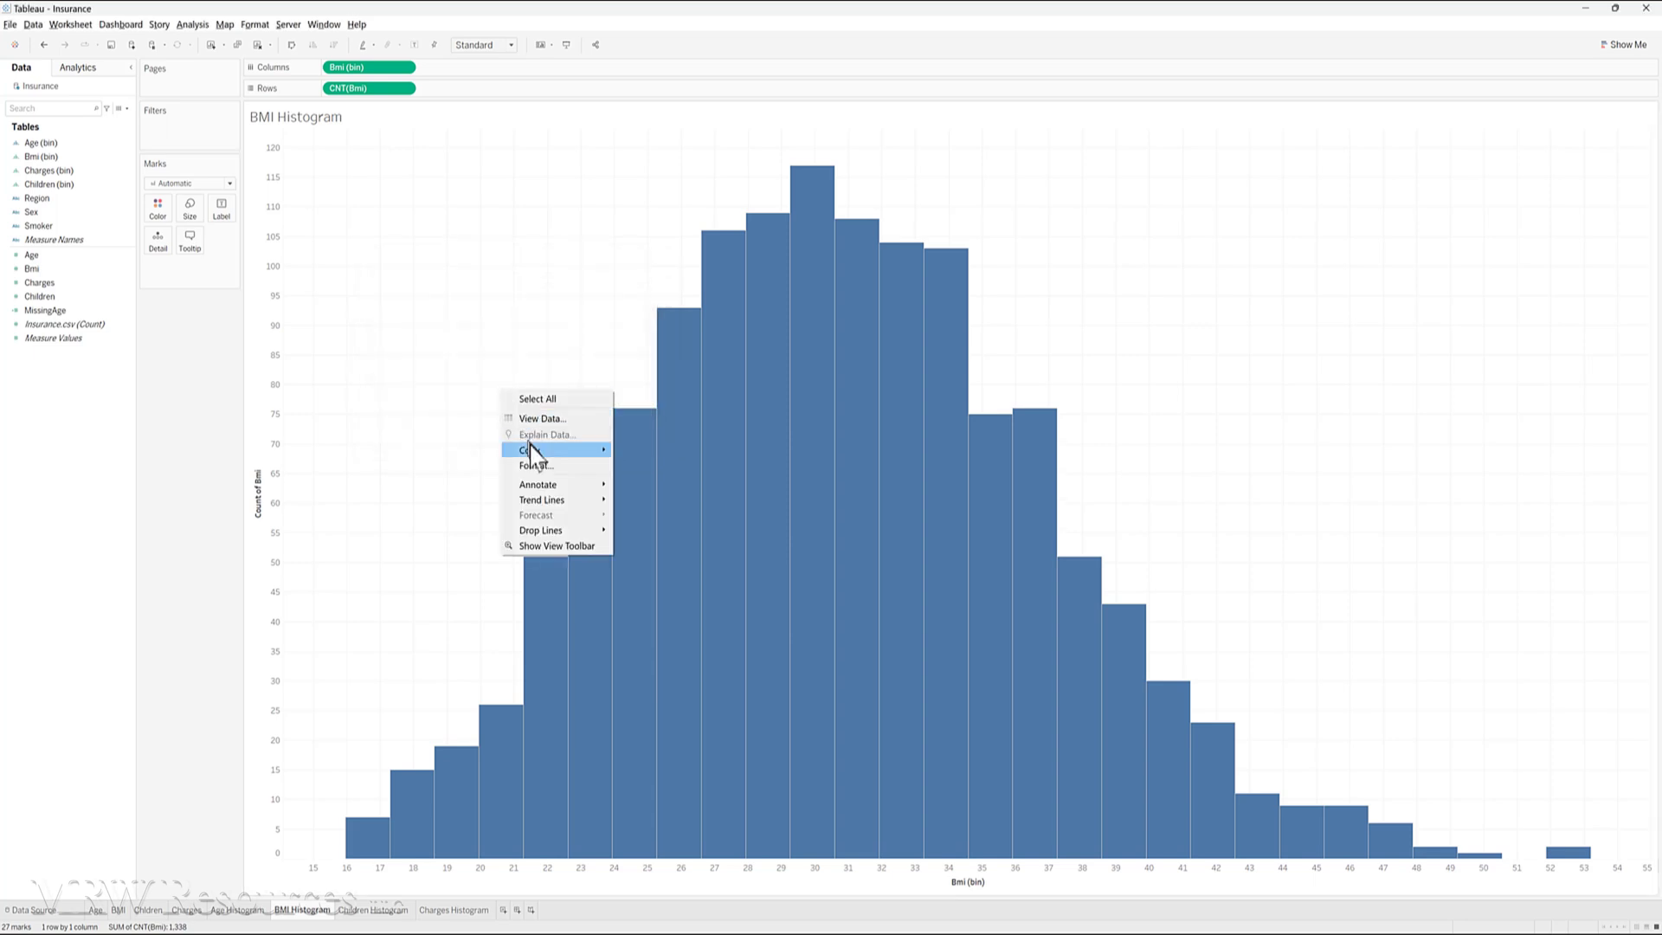
mouse_move(535, 451)
left_click(630, 482)
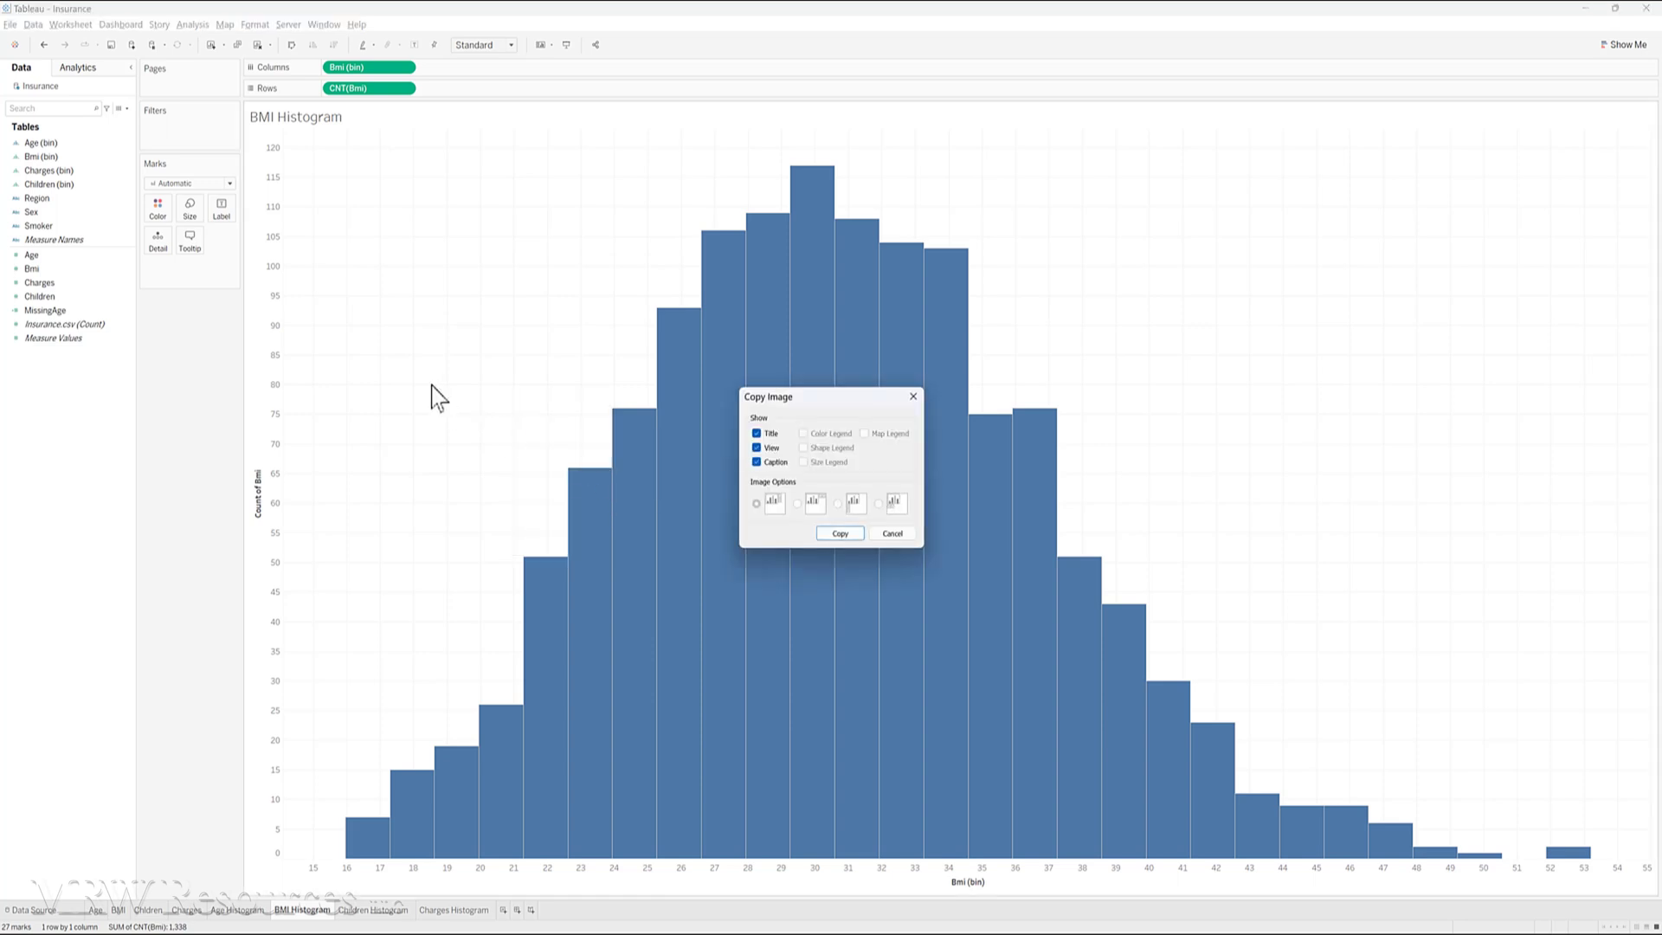
left_click(824, 533)
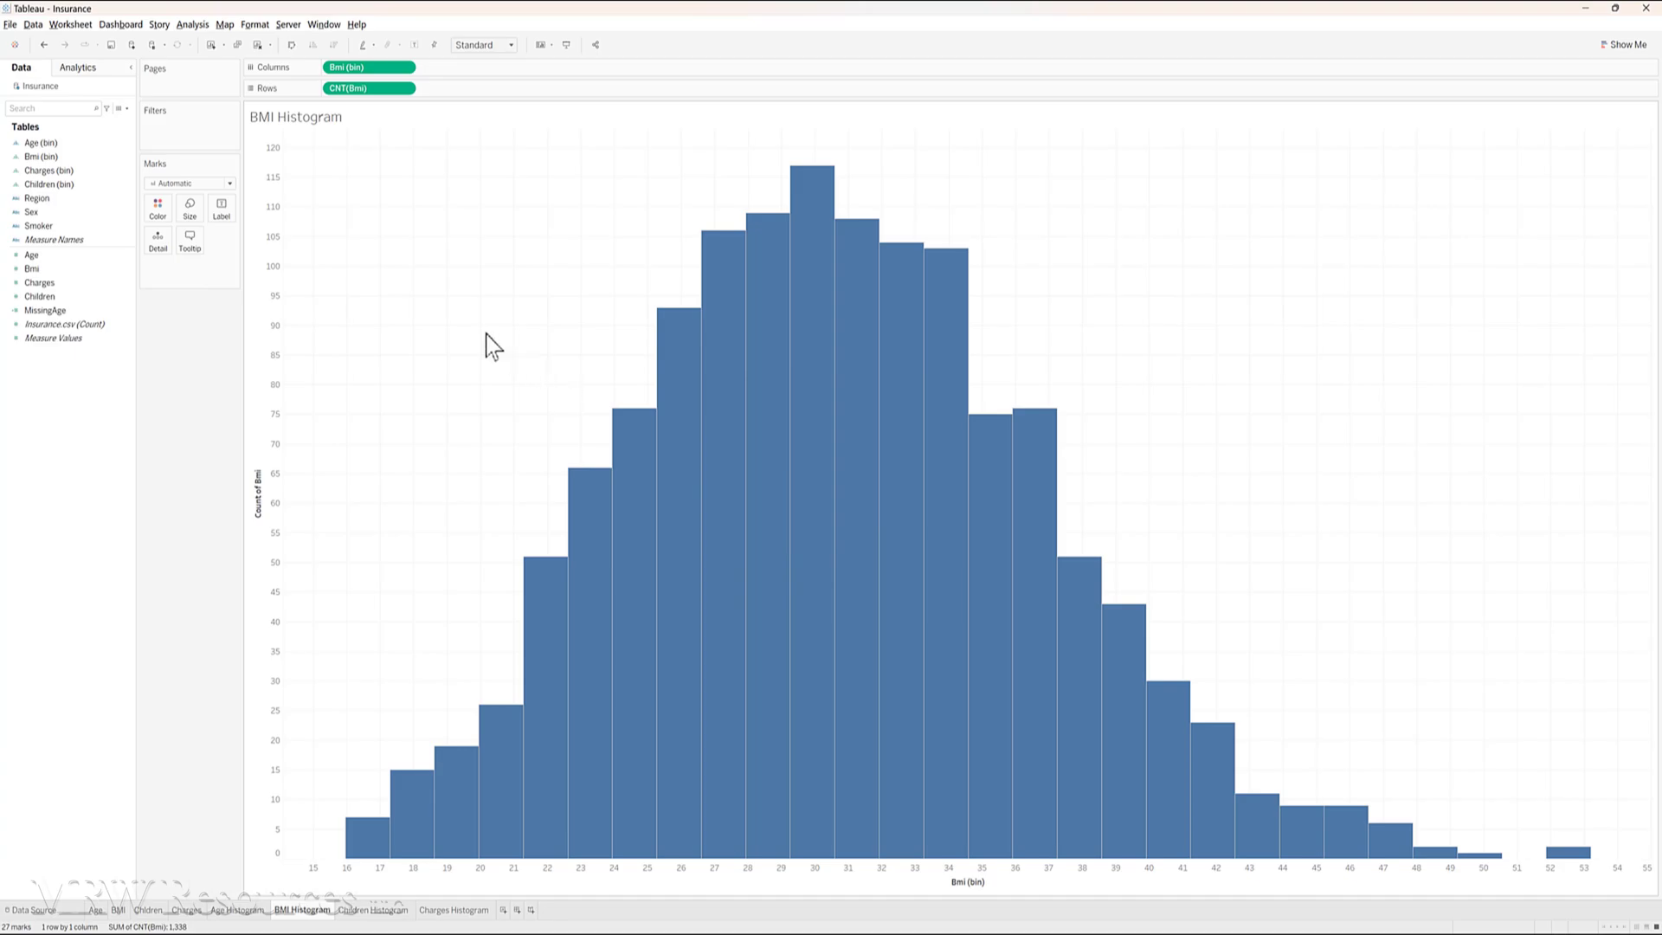
key("alt+Tab")
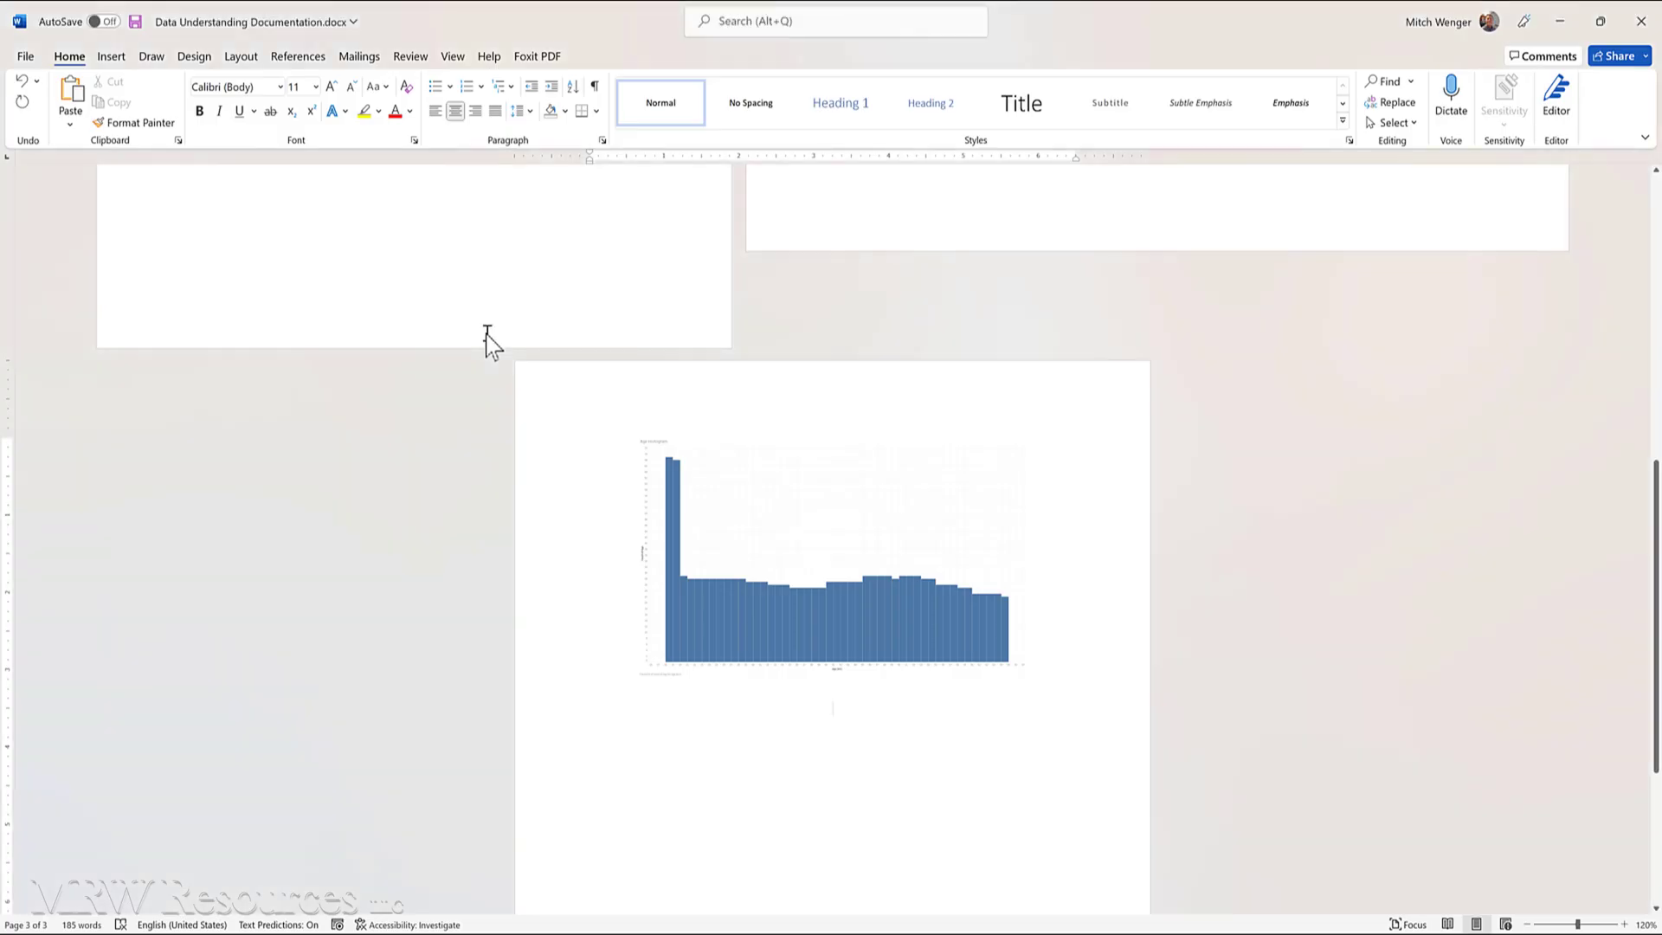
key("ctrl+v")
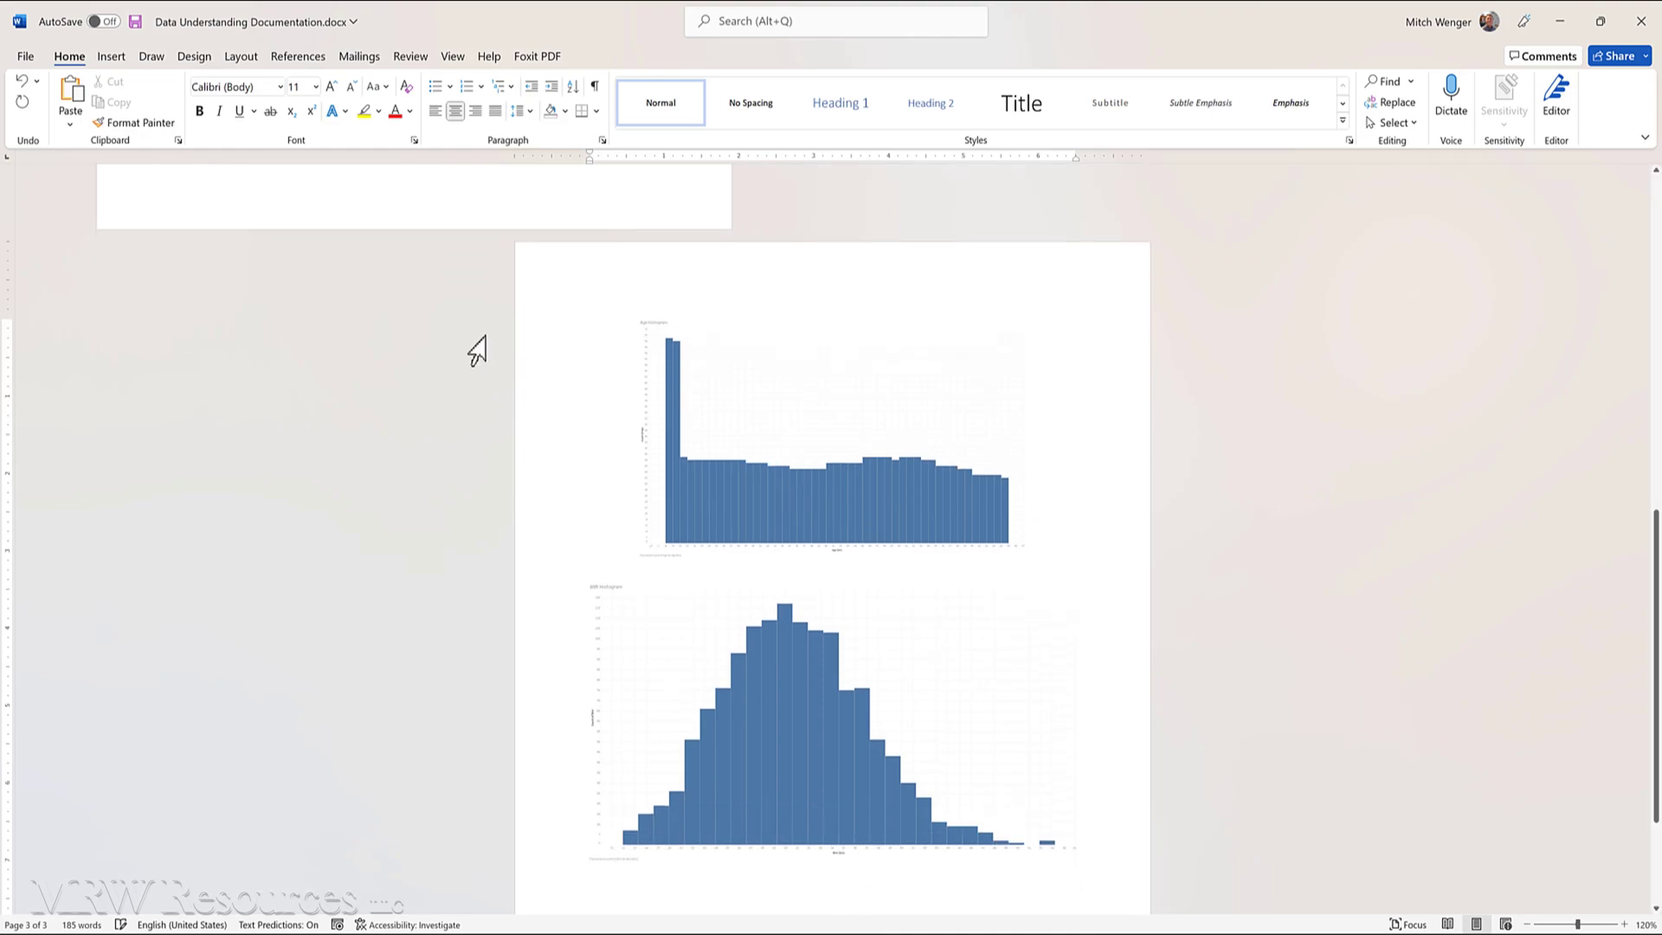
key("alt+Tab")
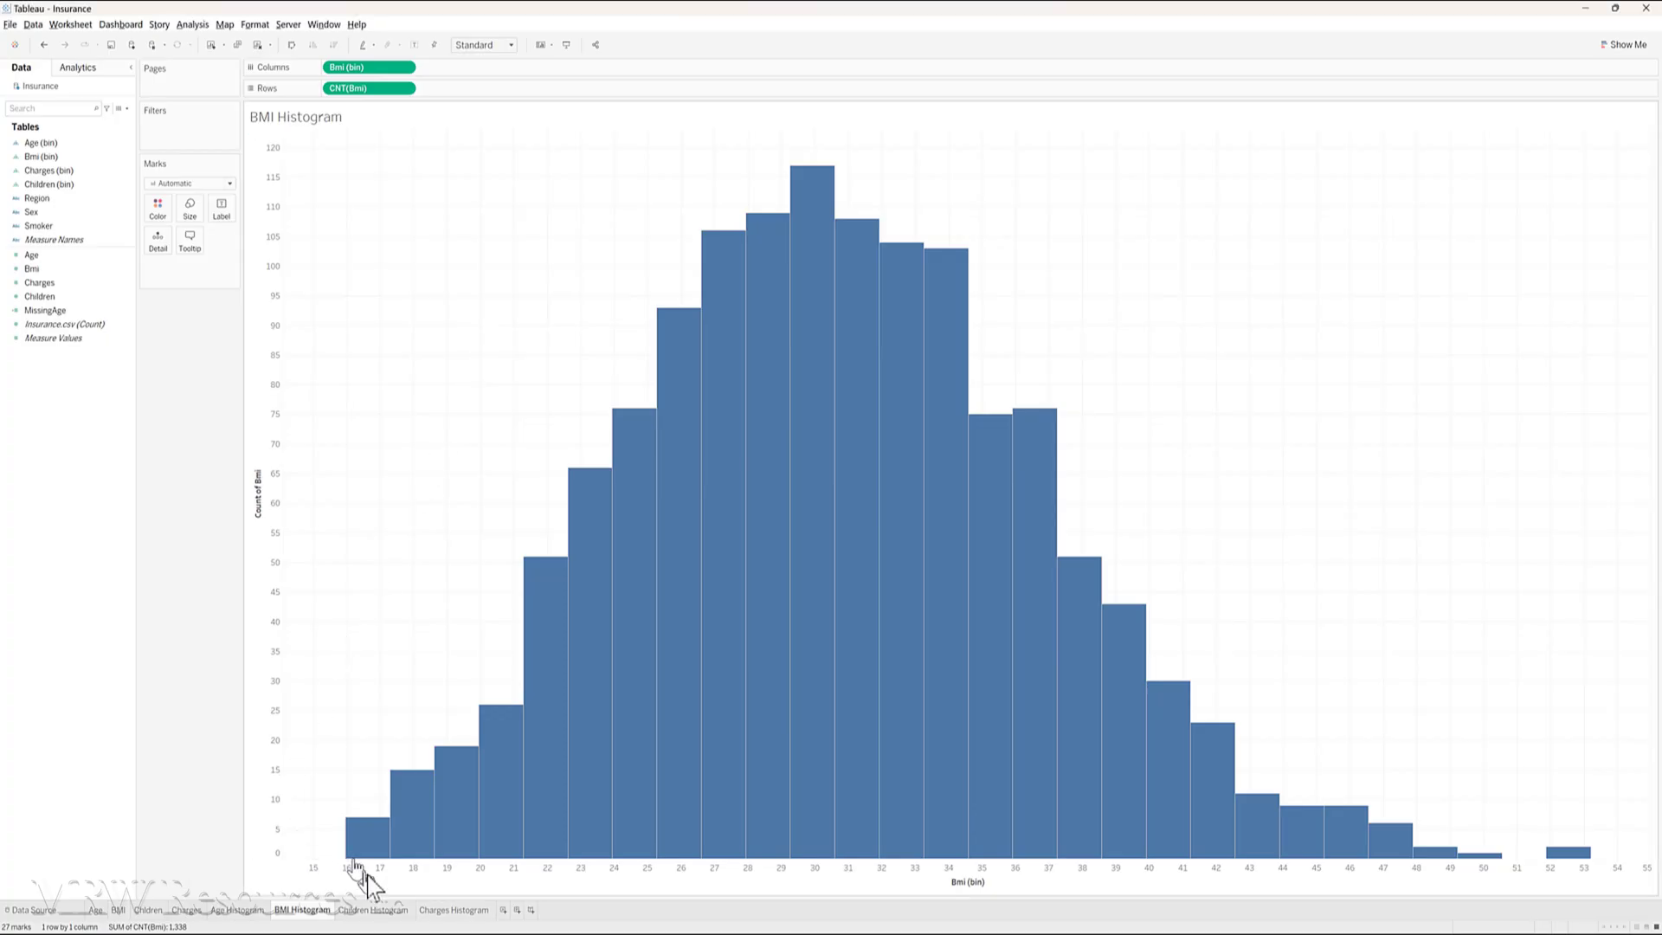
Copy the Children histogram as an image and paste it into Word after the BMI chart, adding a new line
left_click(377, 909)
right_click(633, 353)
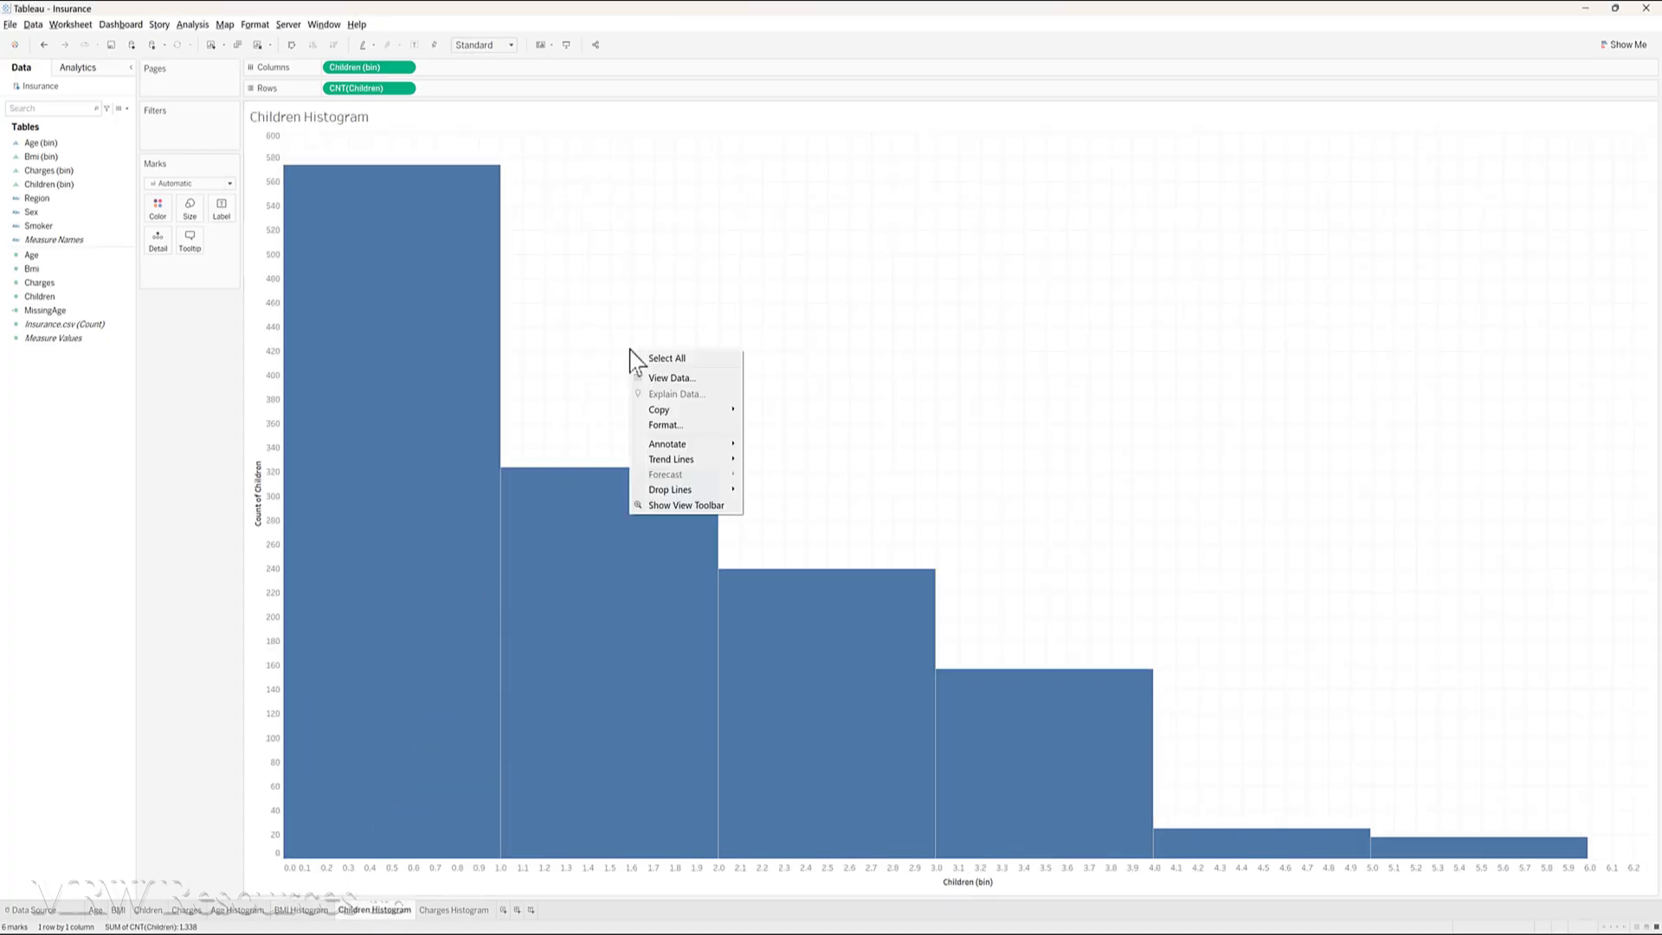
mouse_move(679, 412)
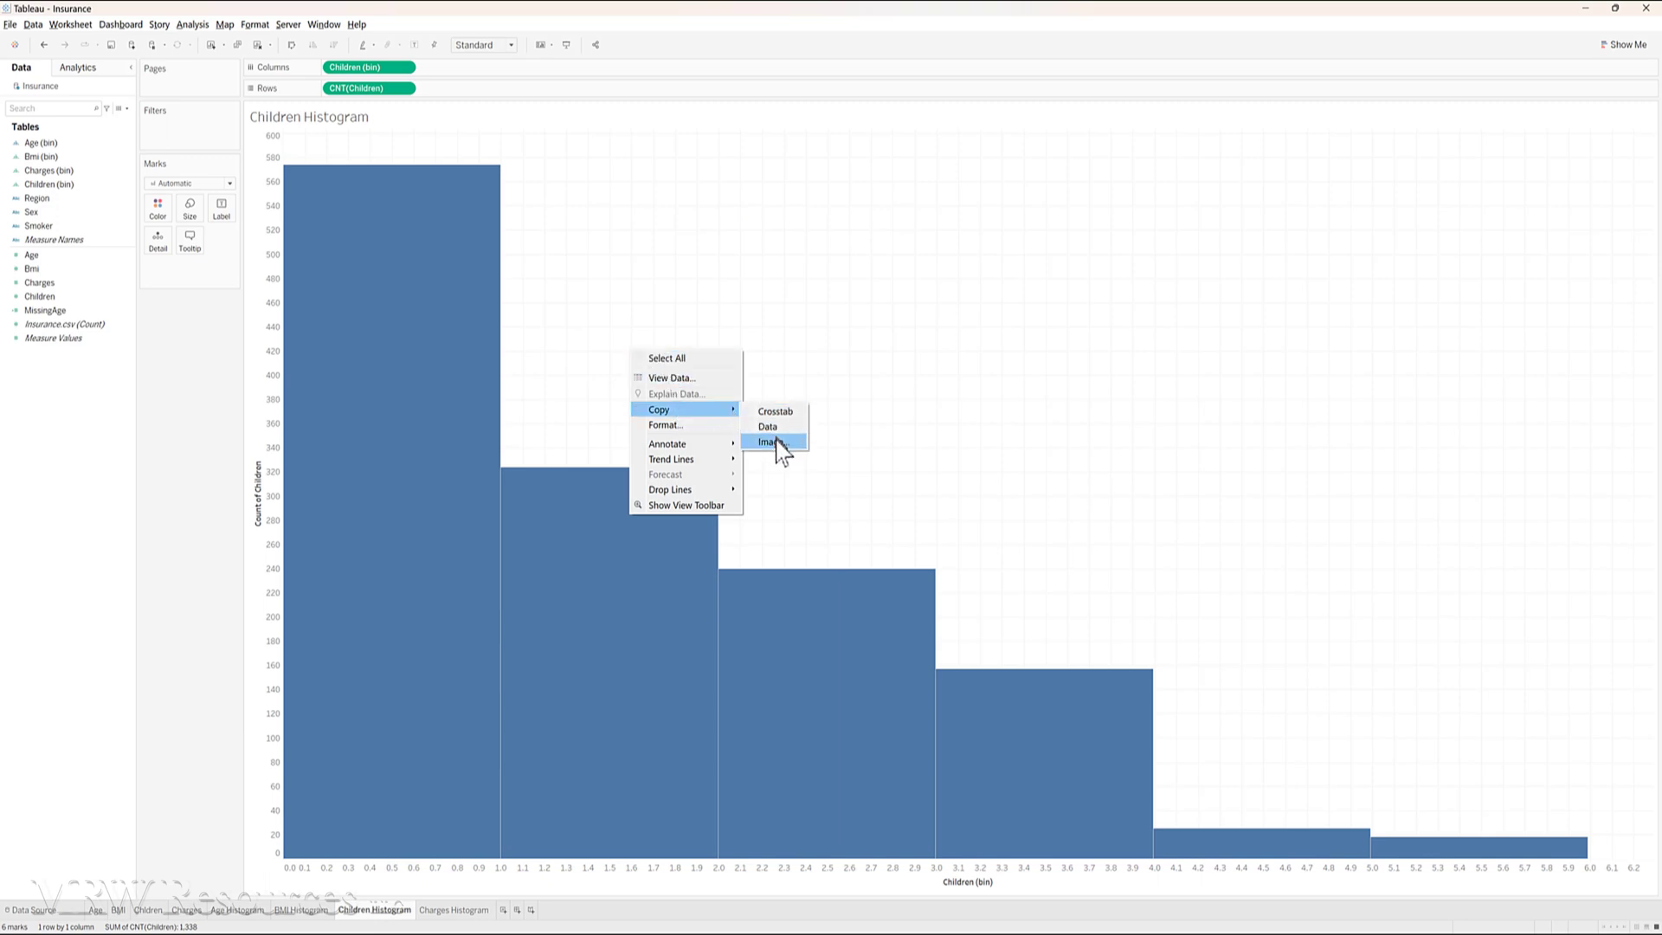
left_click(776, 445)
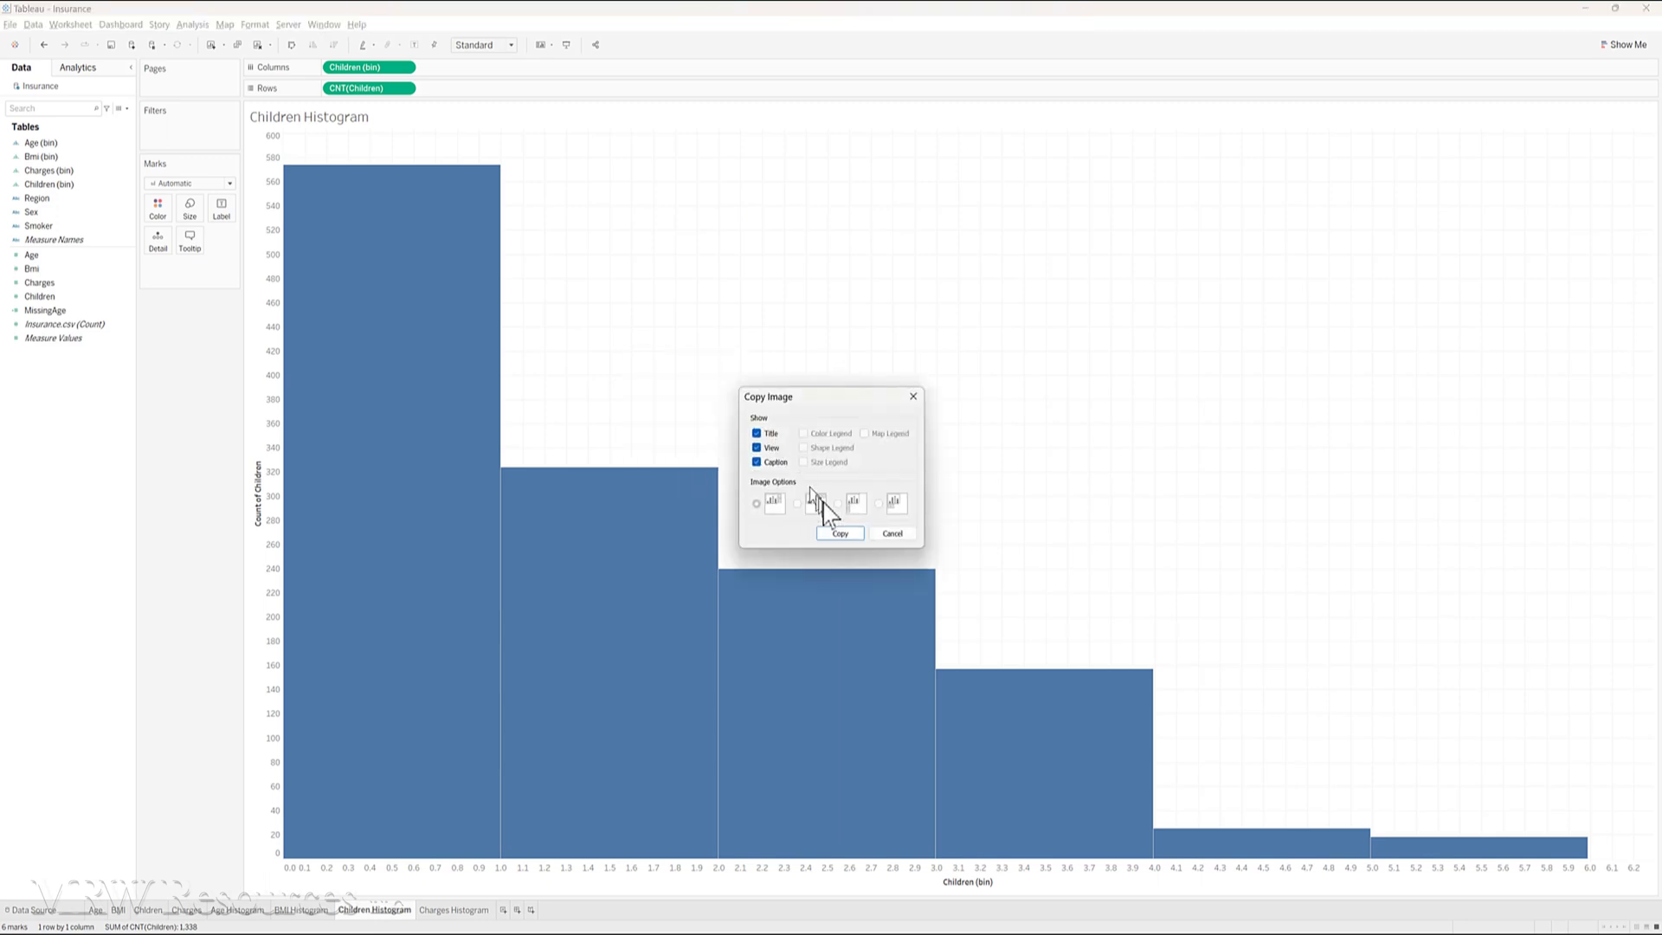
left_click(839, 534)
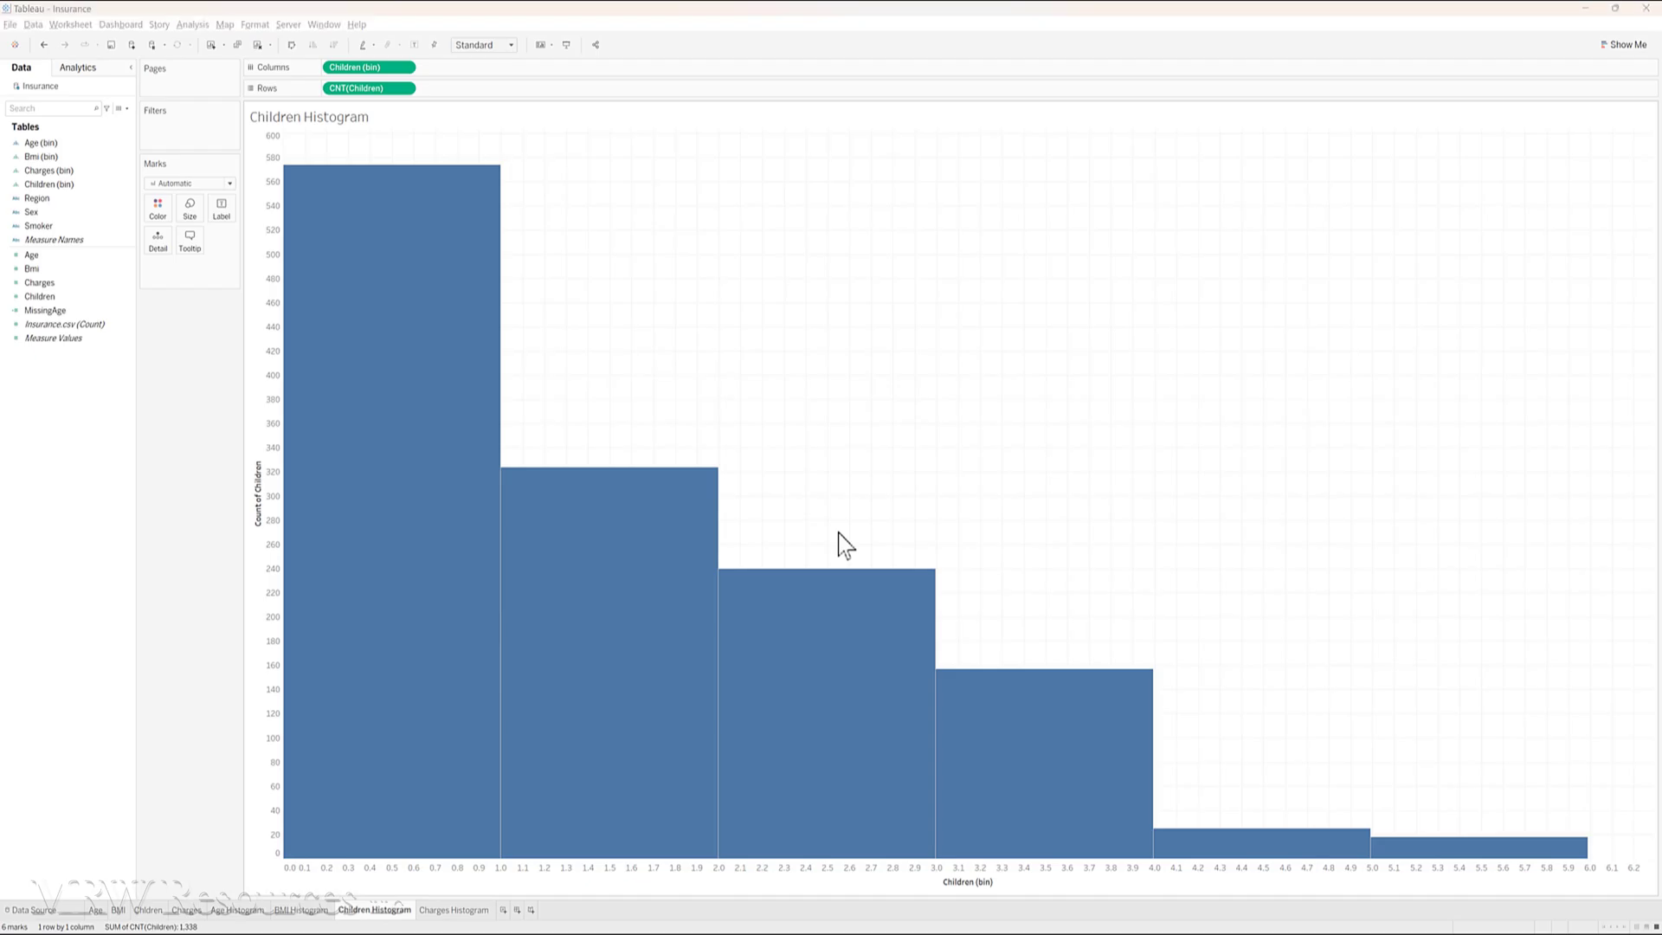
key("alt+Tab")
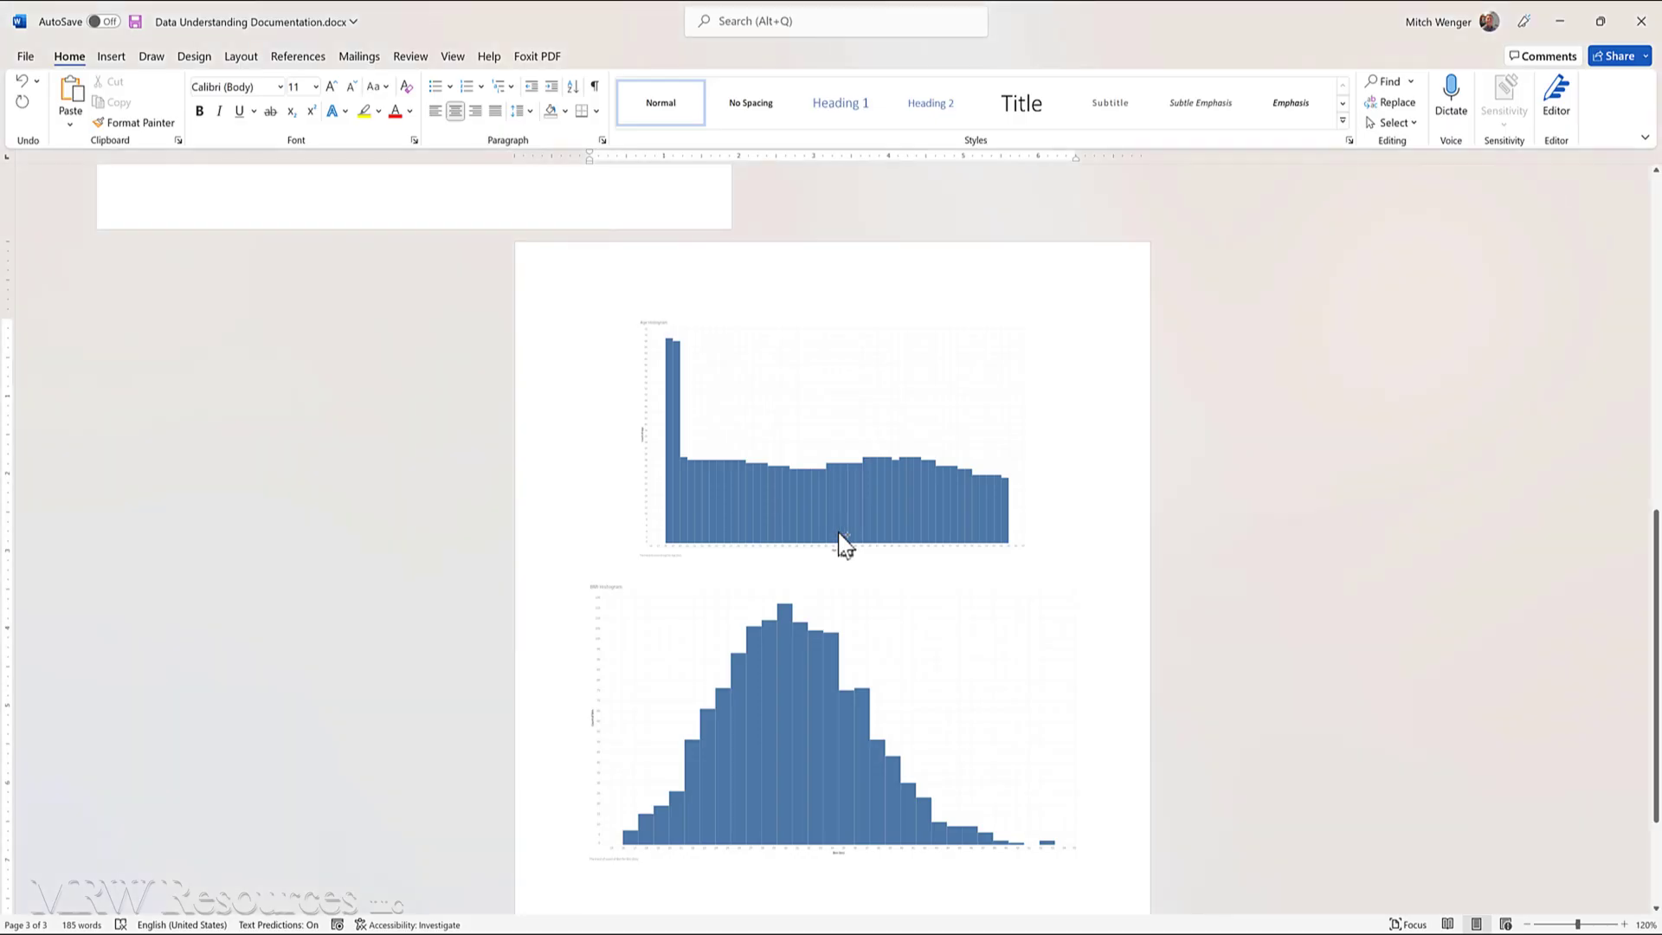
key("ctrl+v")
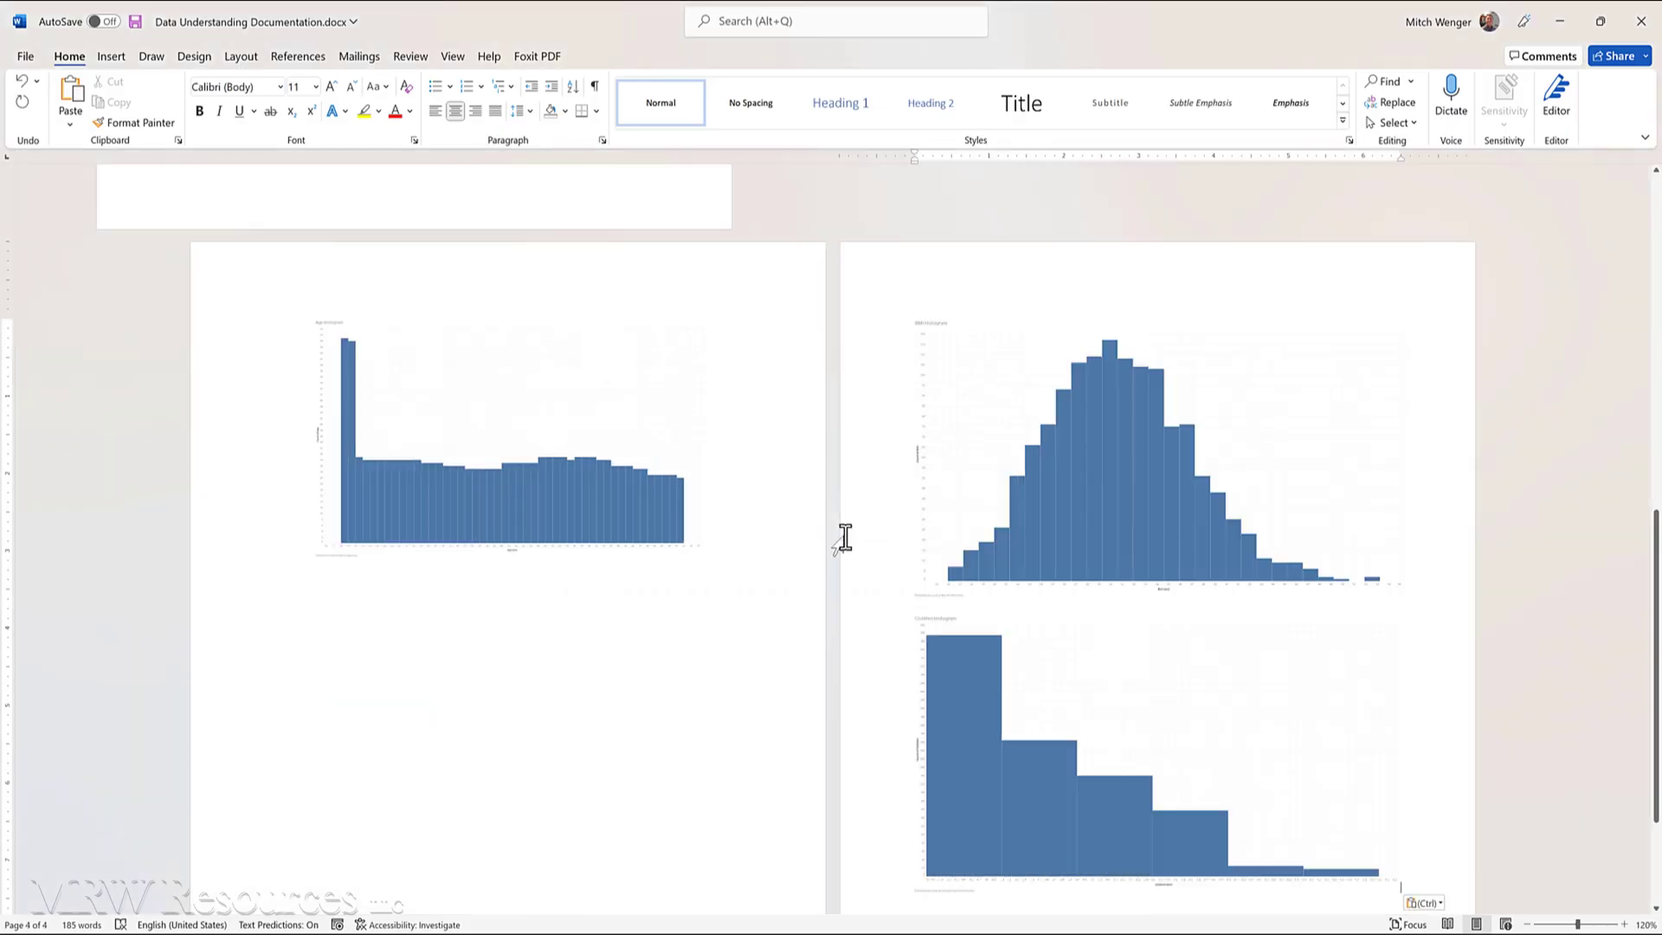
key("Return")
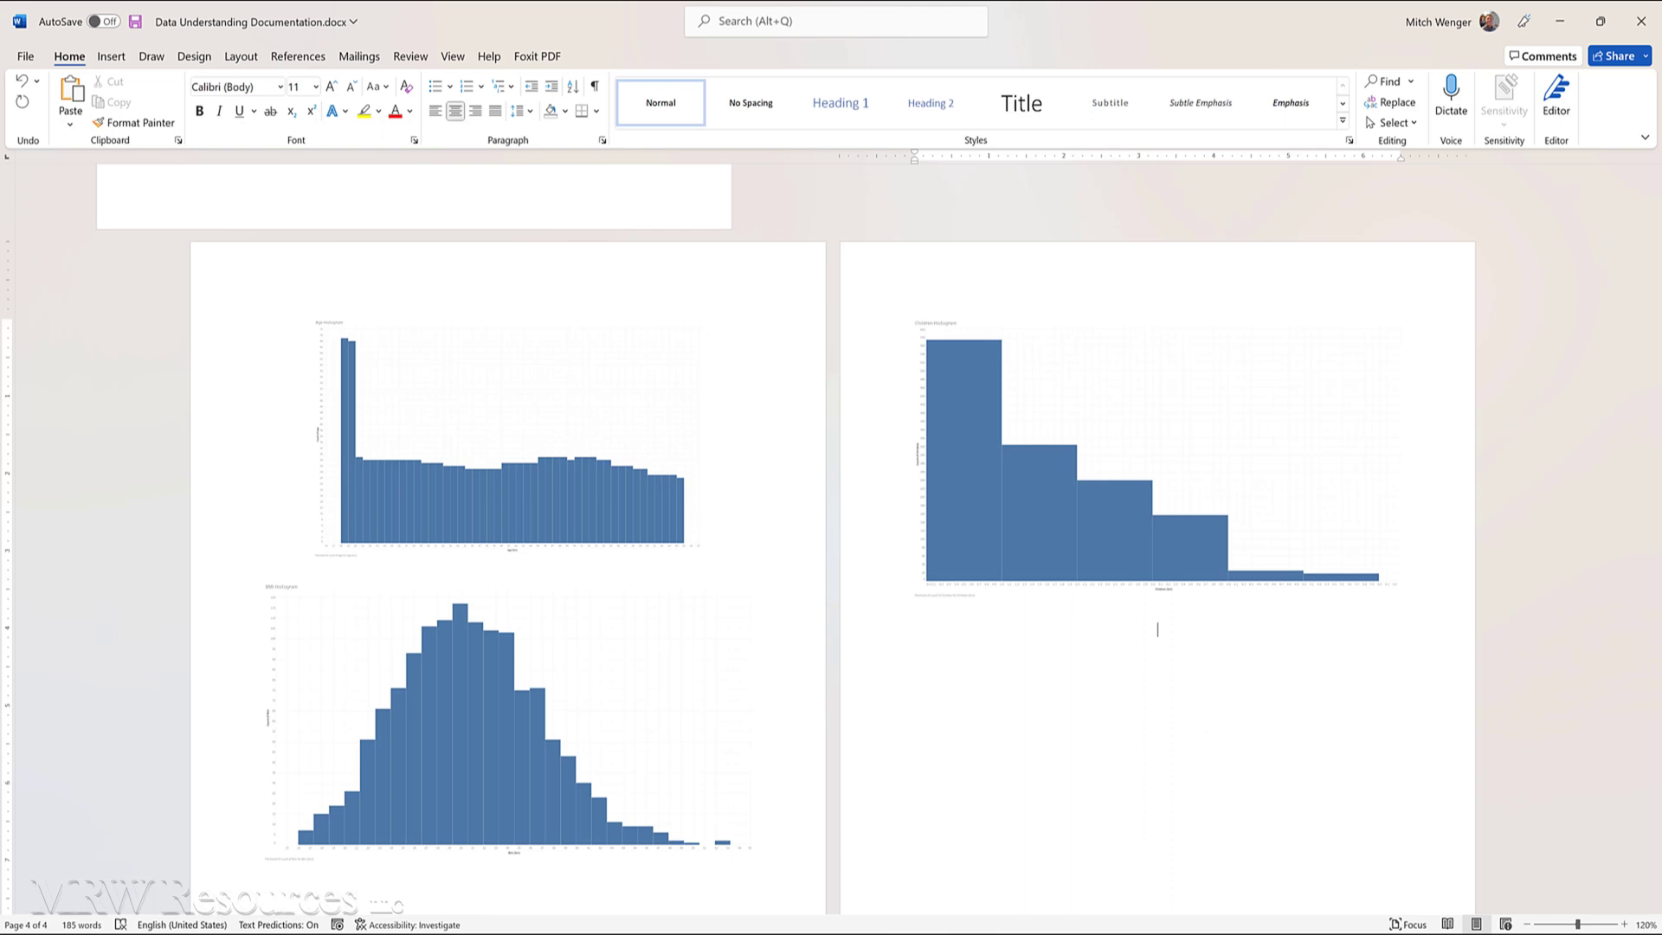
key("alt+Tab")
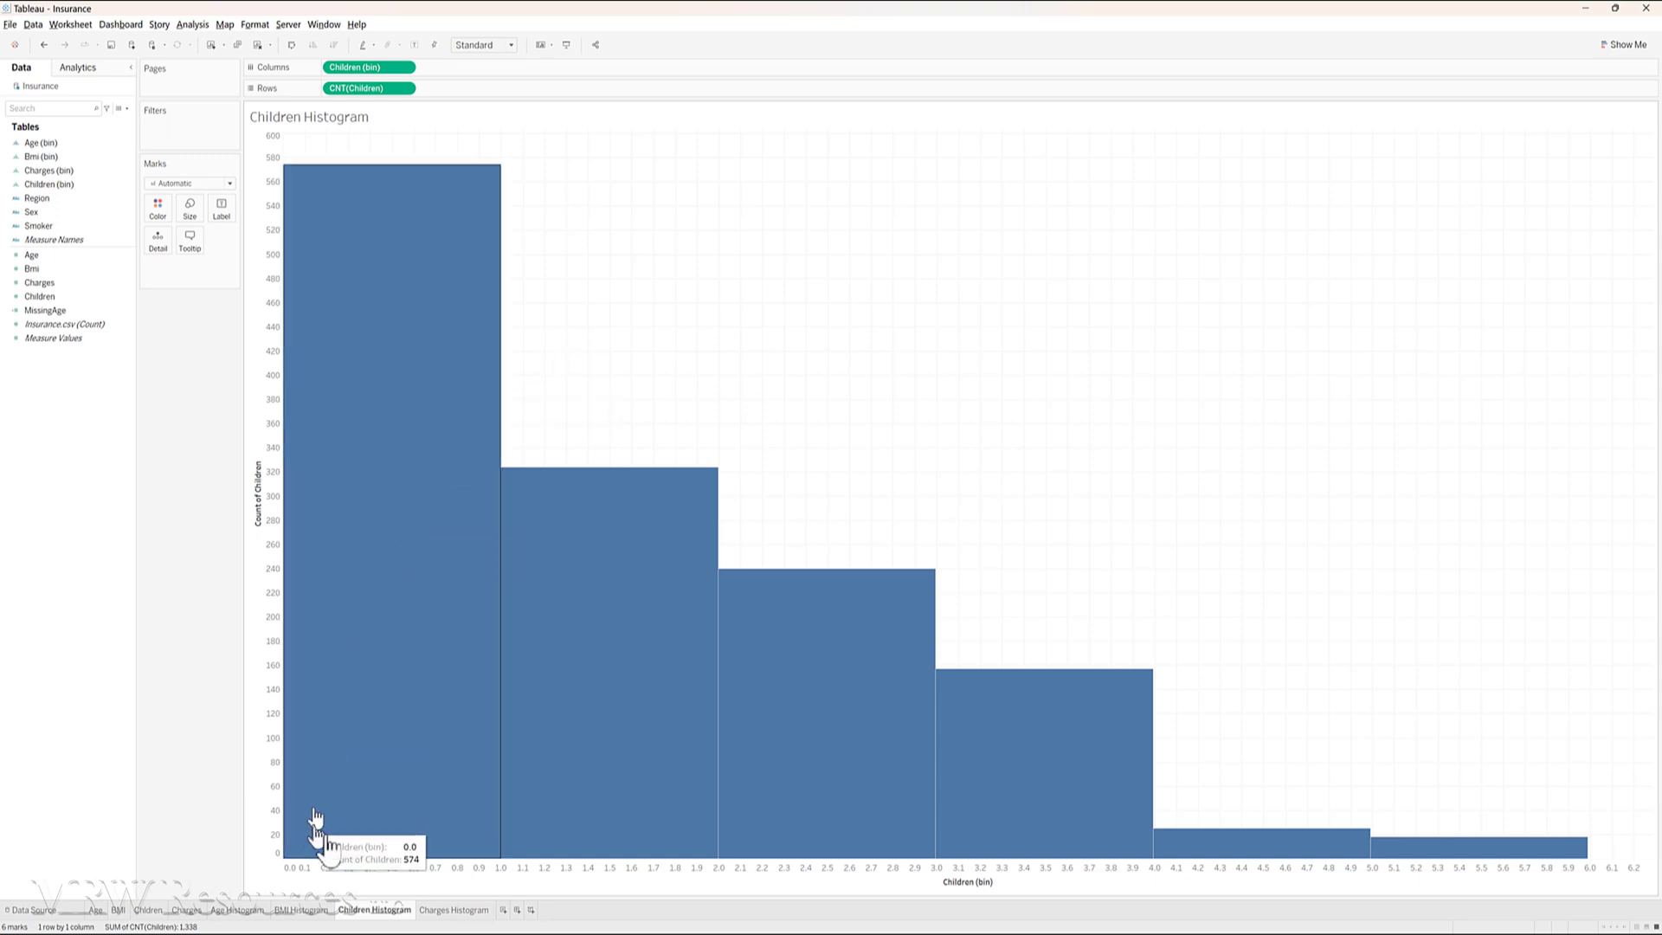
Copy the Charges histogram as an image and paste it below the Children chart in Word
left_click(451, 910)
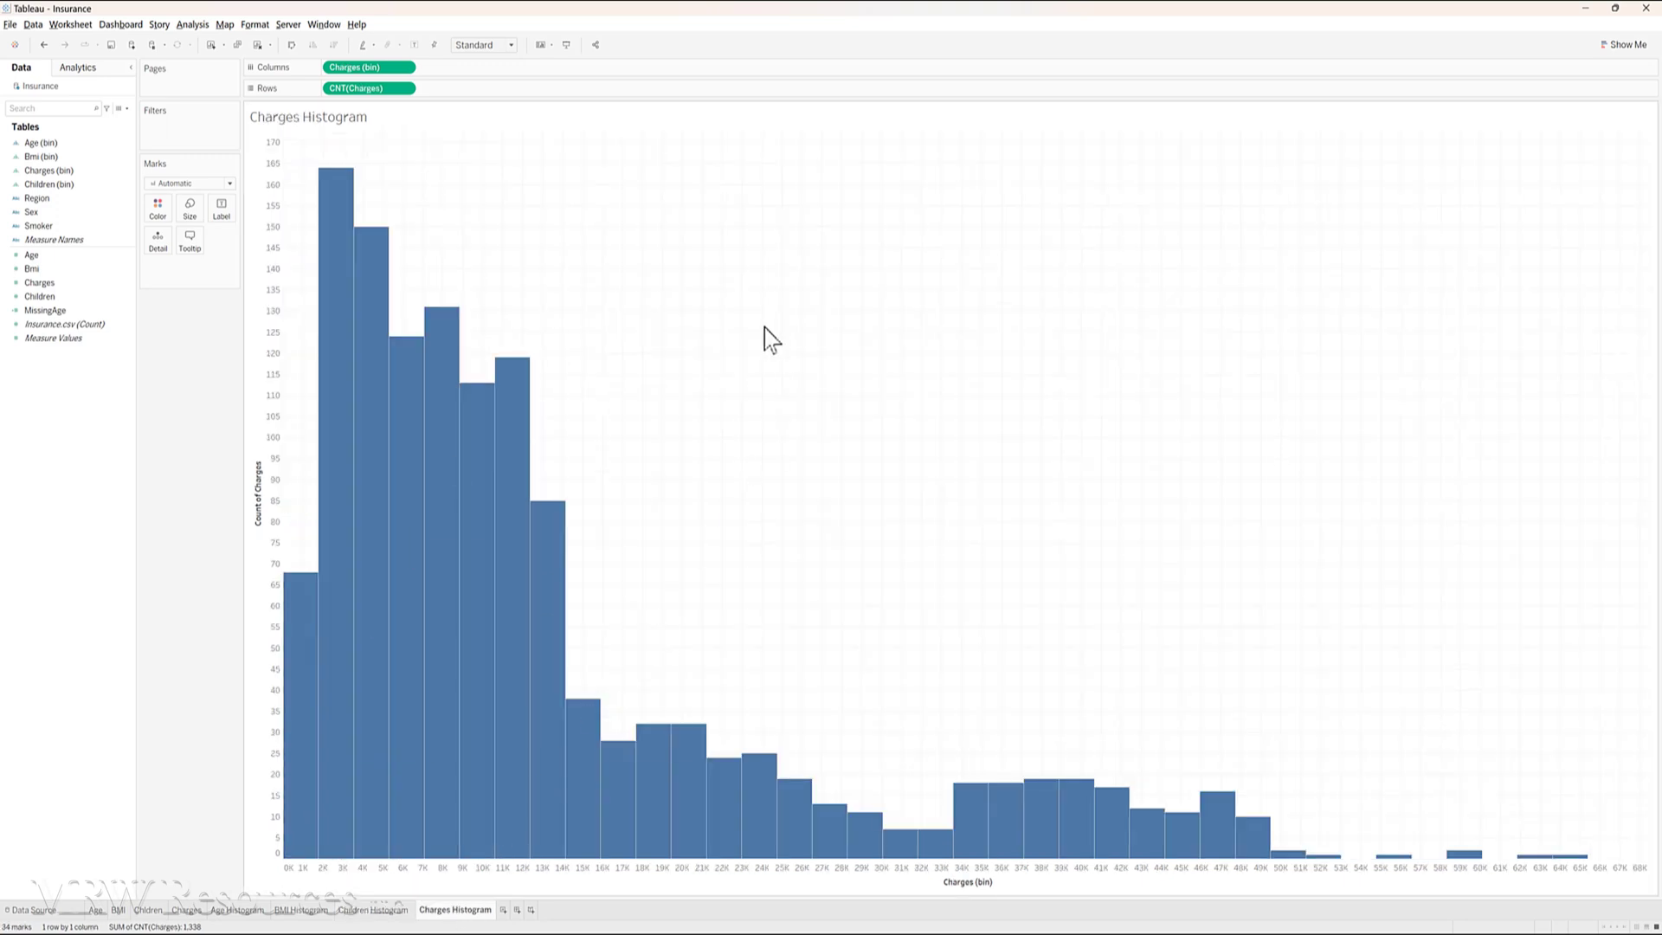
right_click(765, 329)
mouse_move(864, 388)
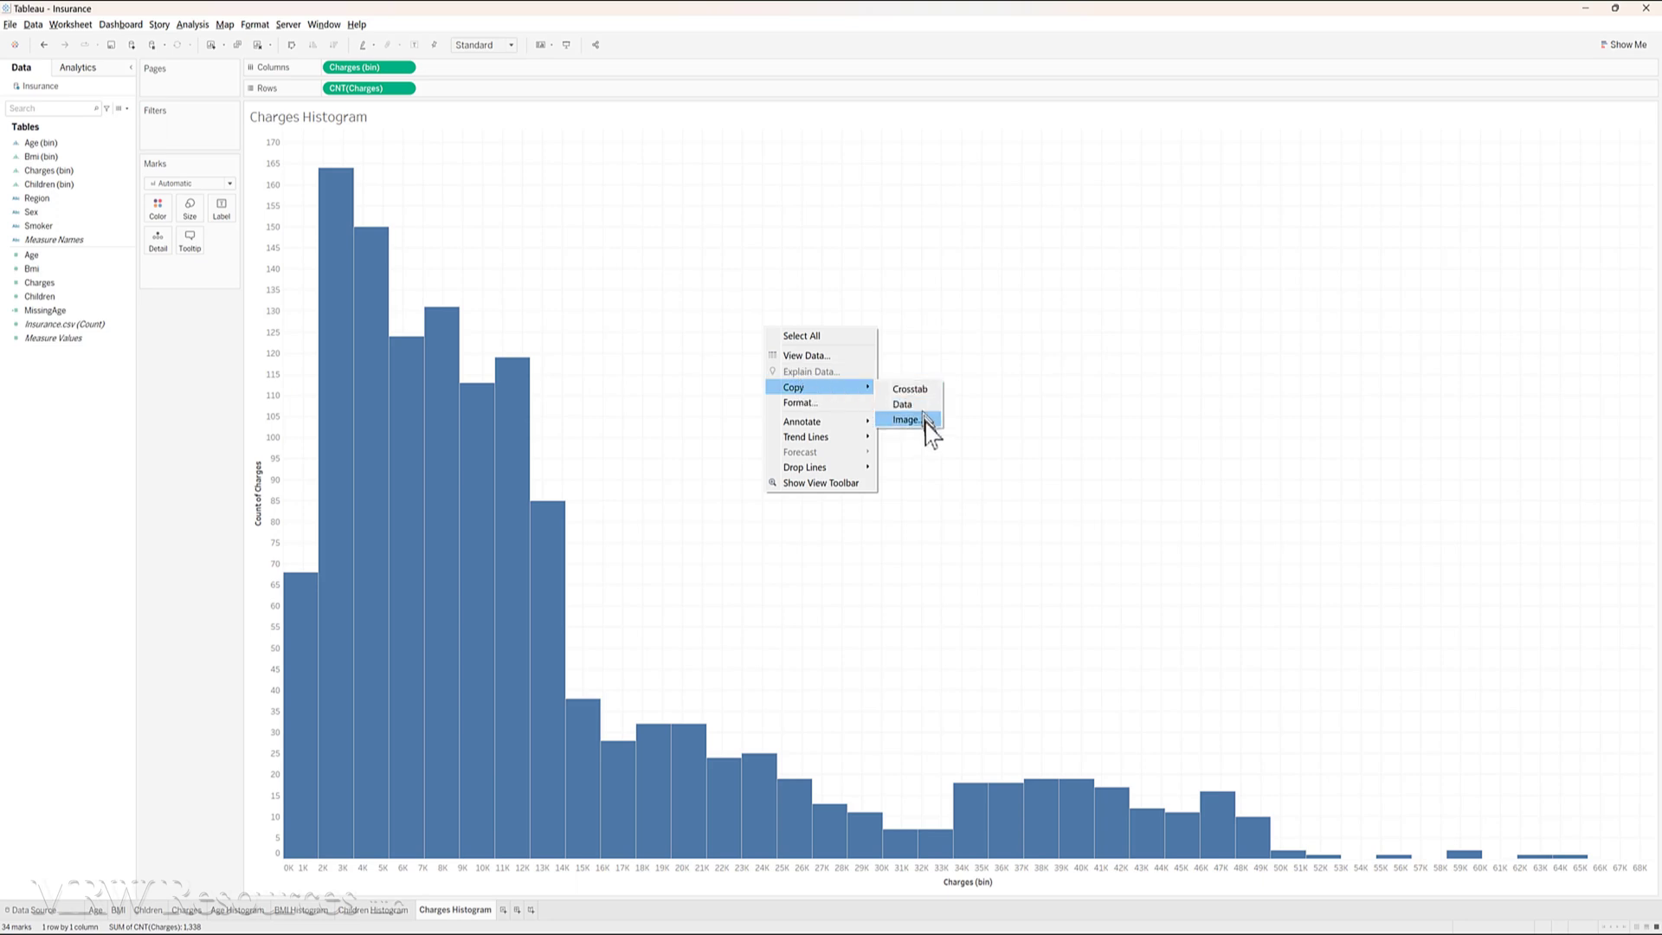
left_click(911, 421)
left_click(851, 538)
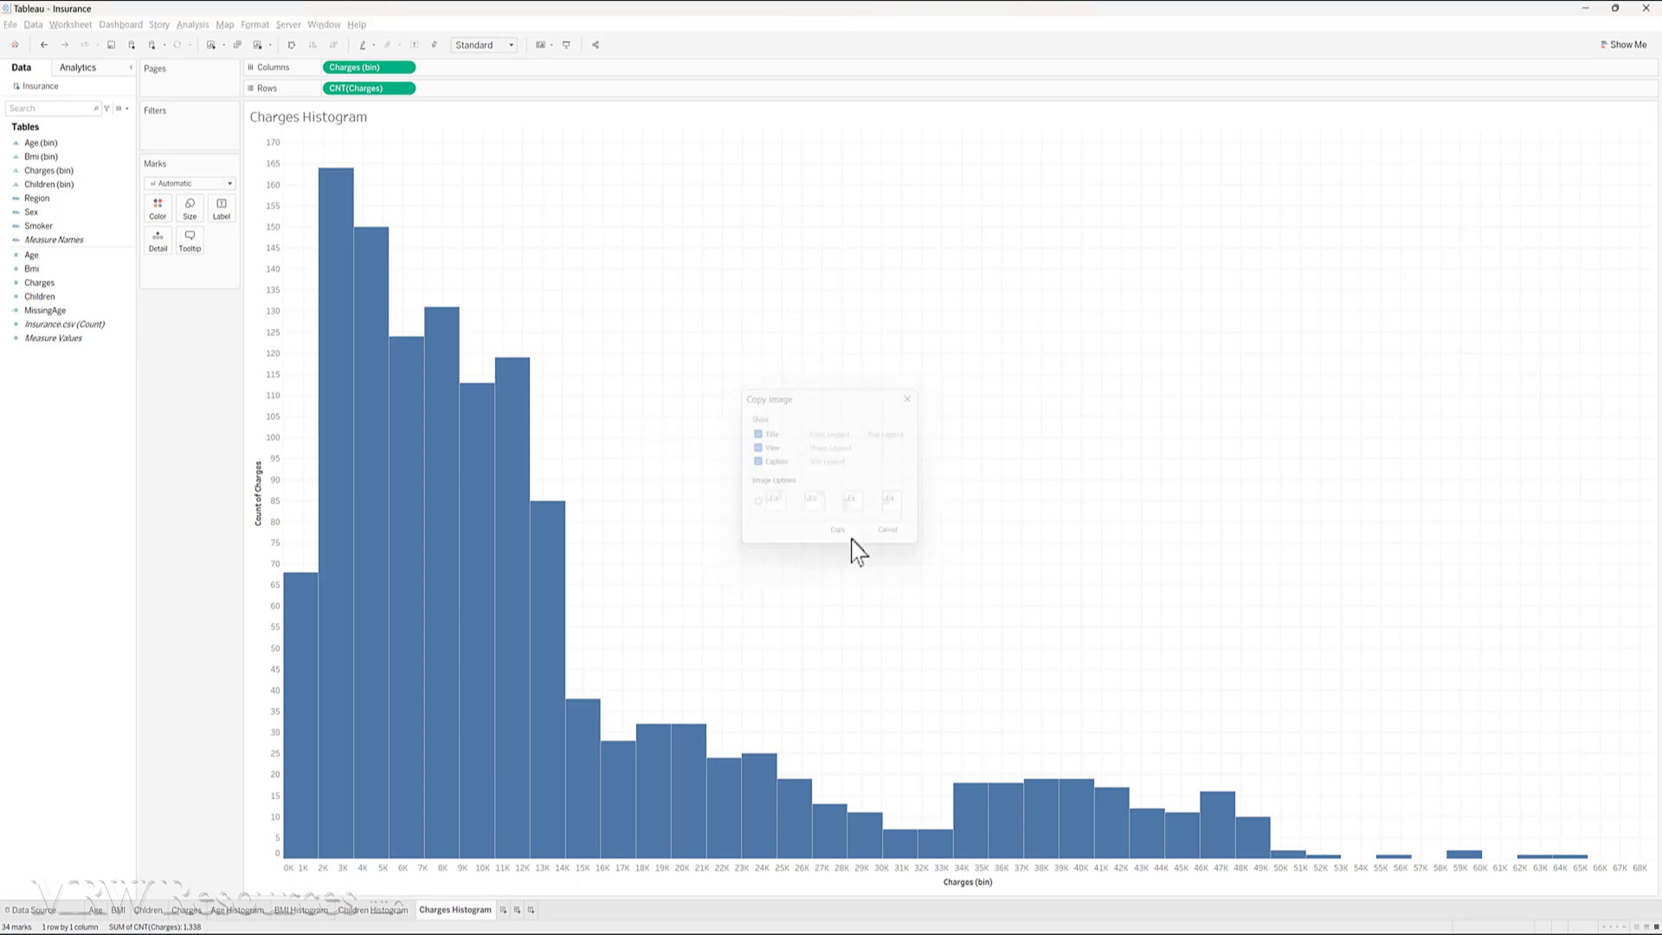
key("alt+Tab")
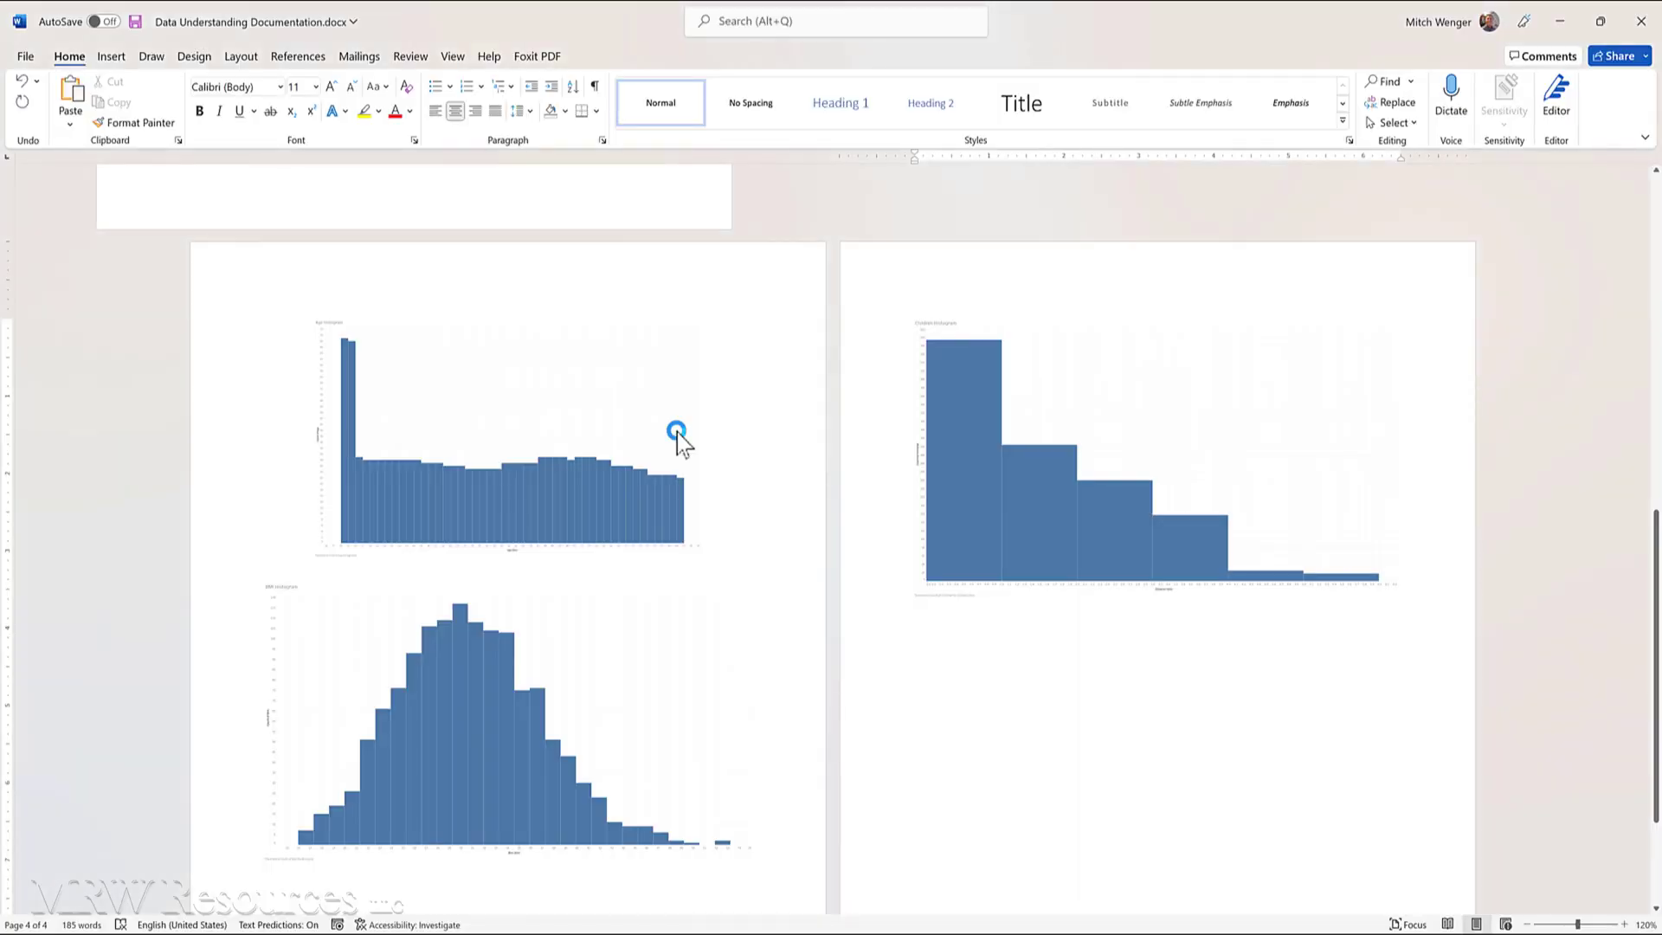
key("ctrl+v")
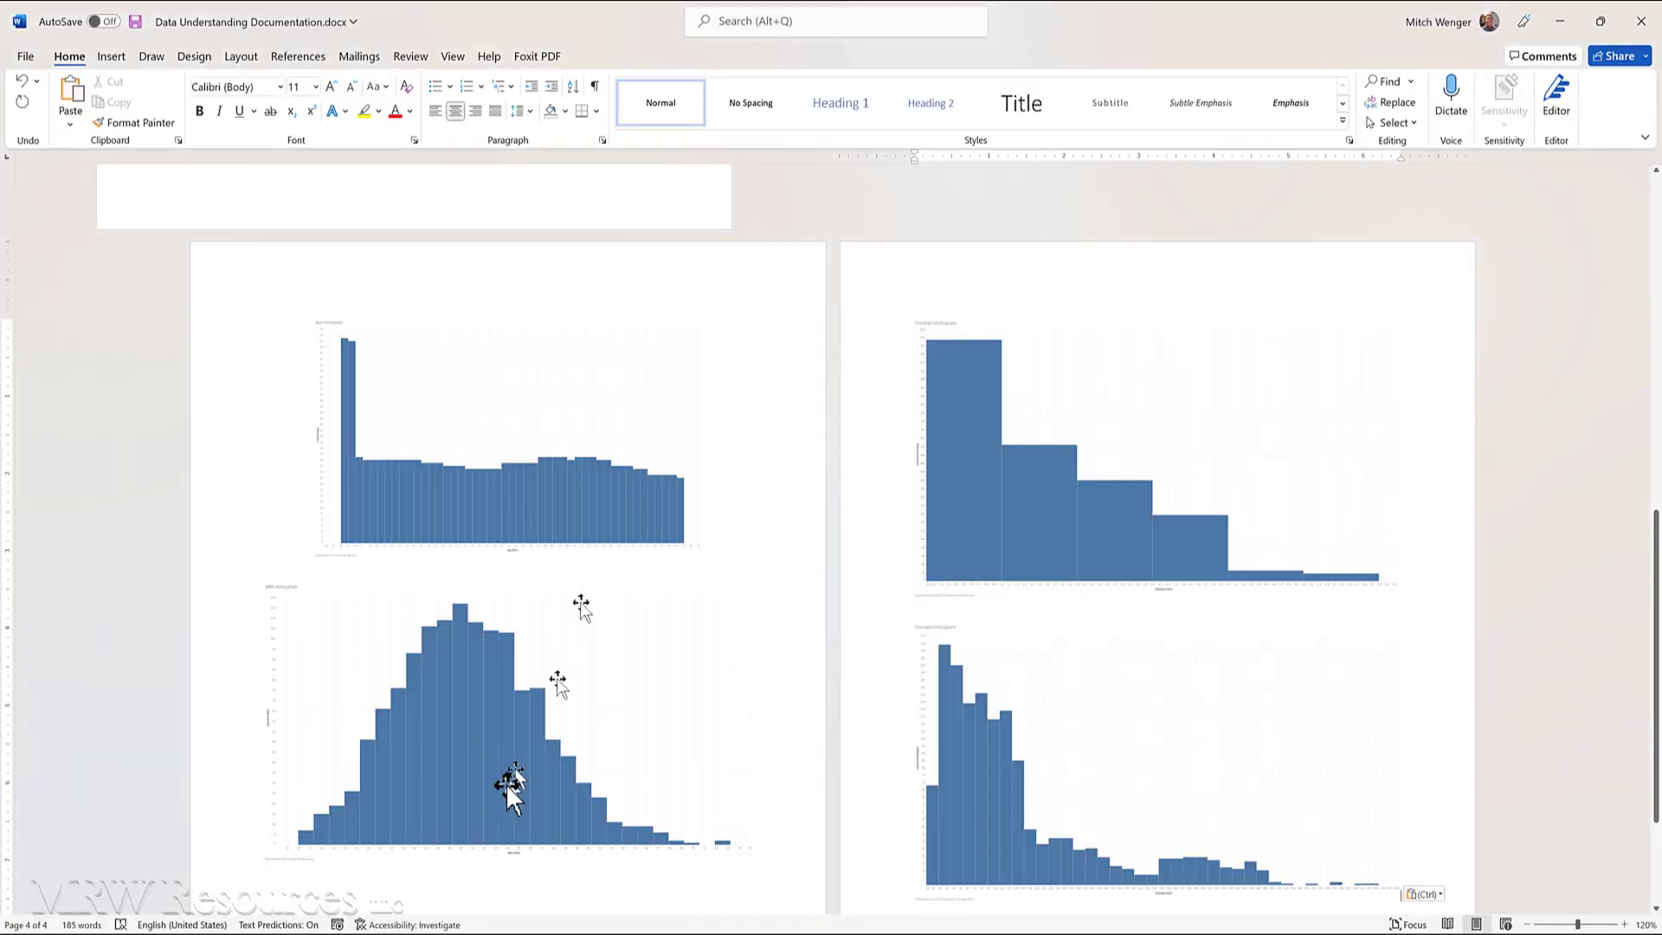
Shrink the BMI, Children and Charges histogram images by their corner handles, then deselect
left_click(573, 786)
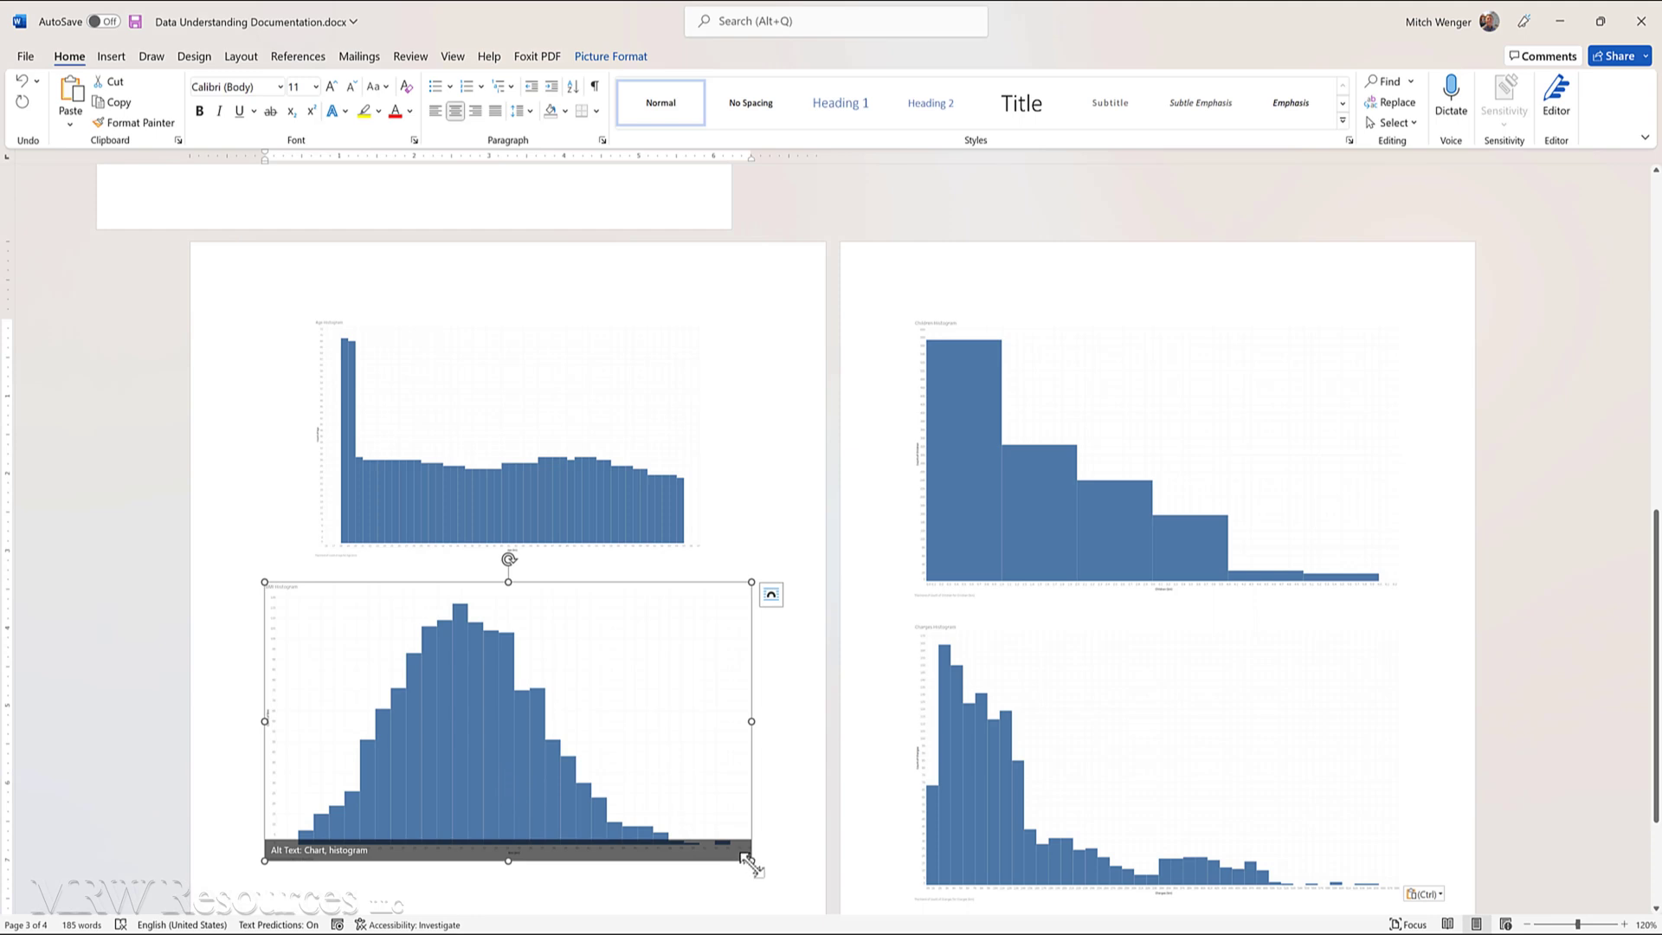
left_click_drag(753, 859, 705, 824)
left_click(1051, 511)
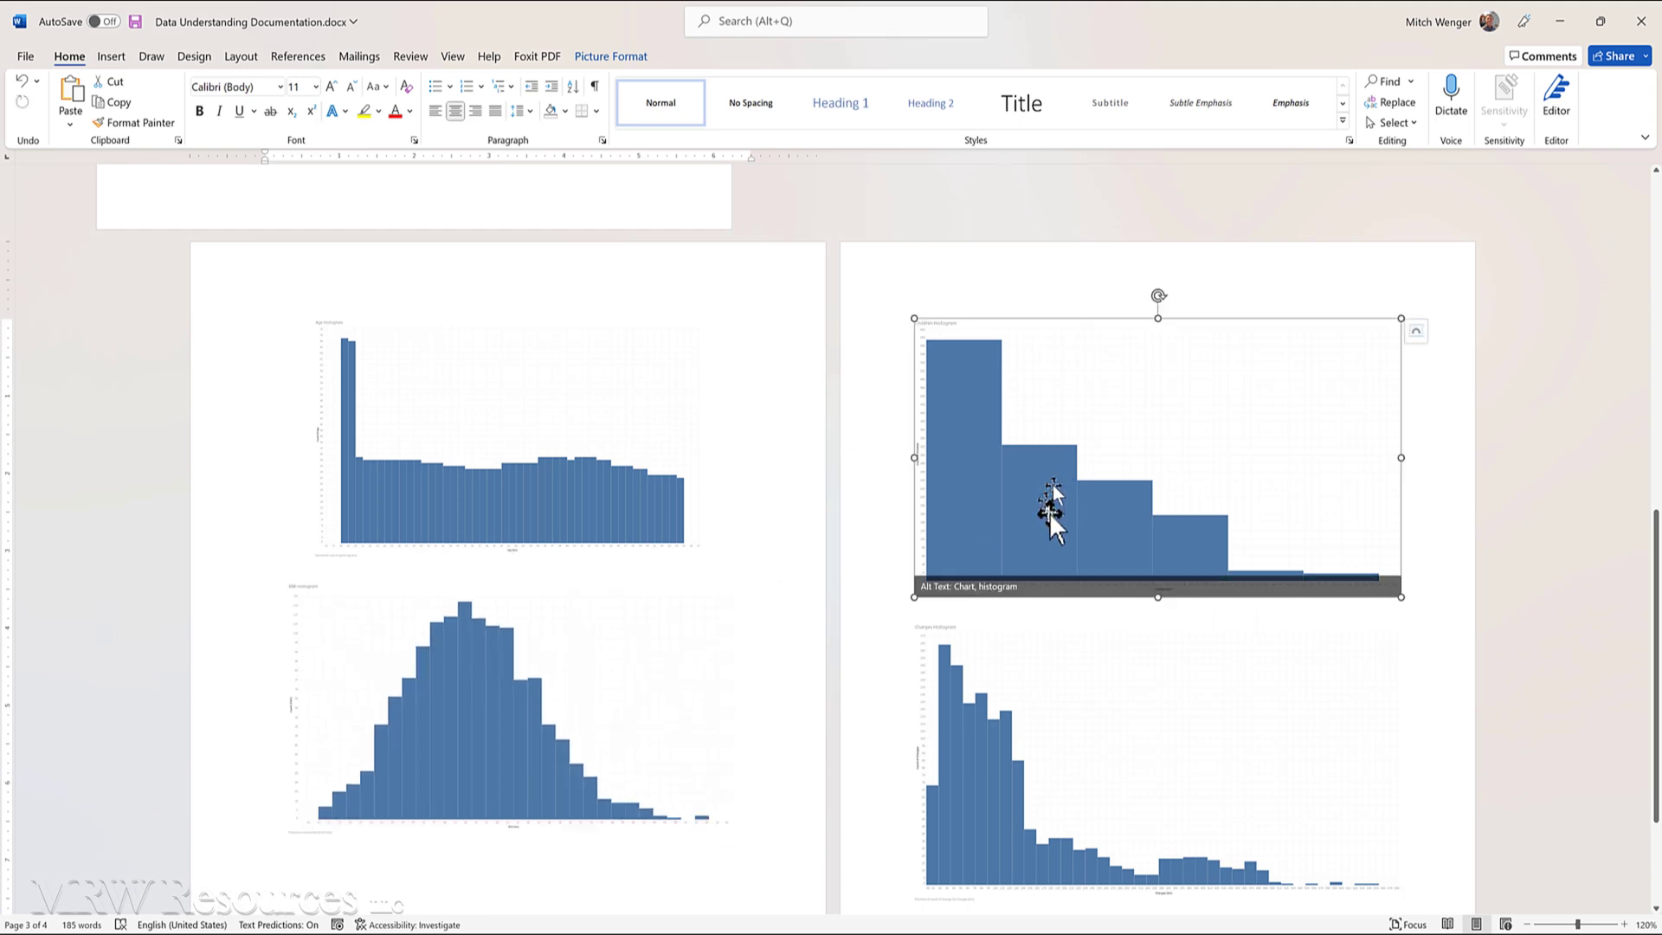
left_click_drag(1399, 605, 1323, 539)
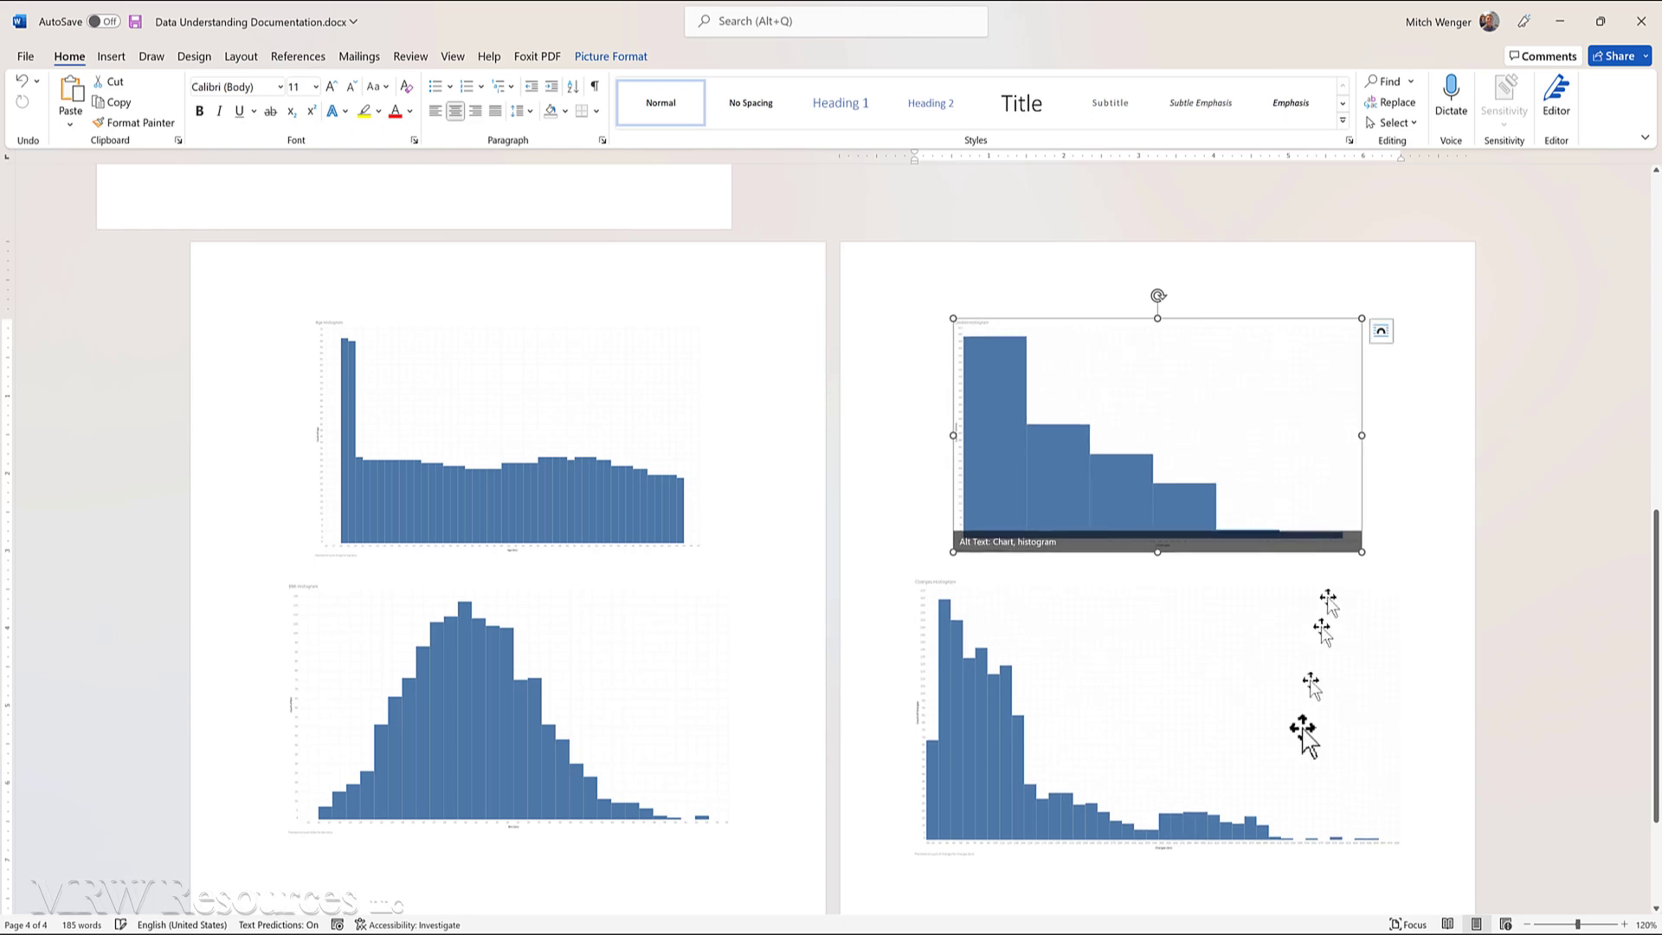
left_click(1243, 761)
left_click_drag(1400, 866, 1335, 791)
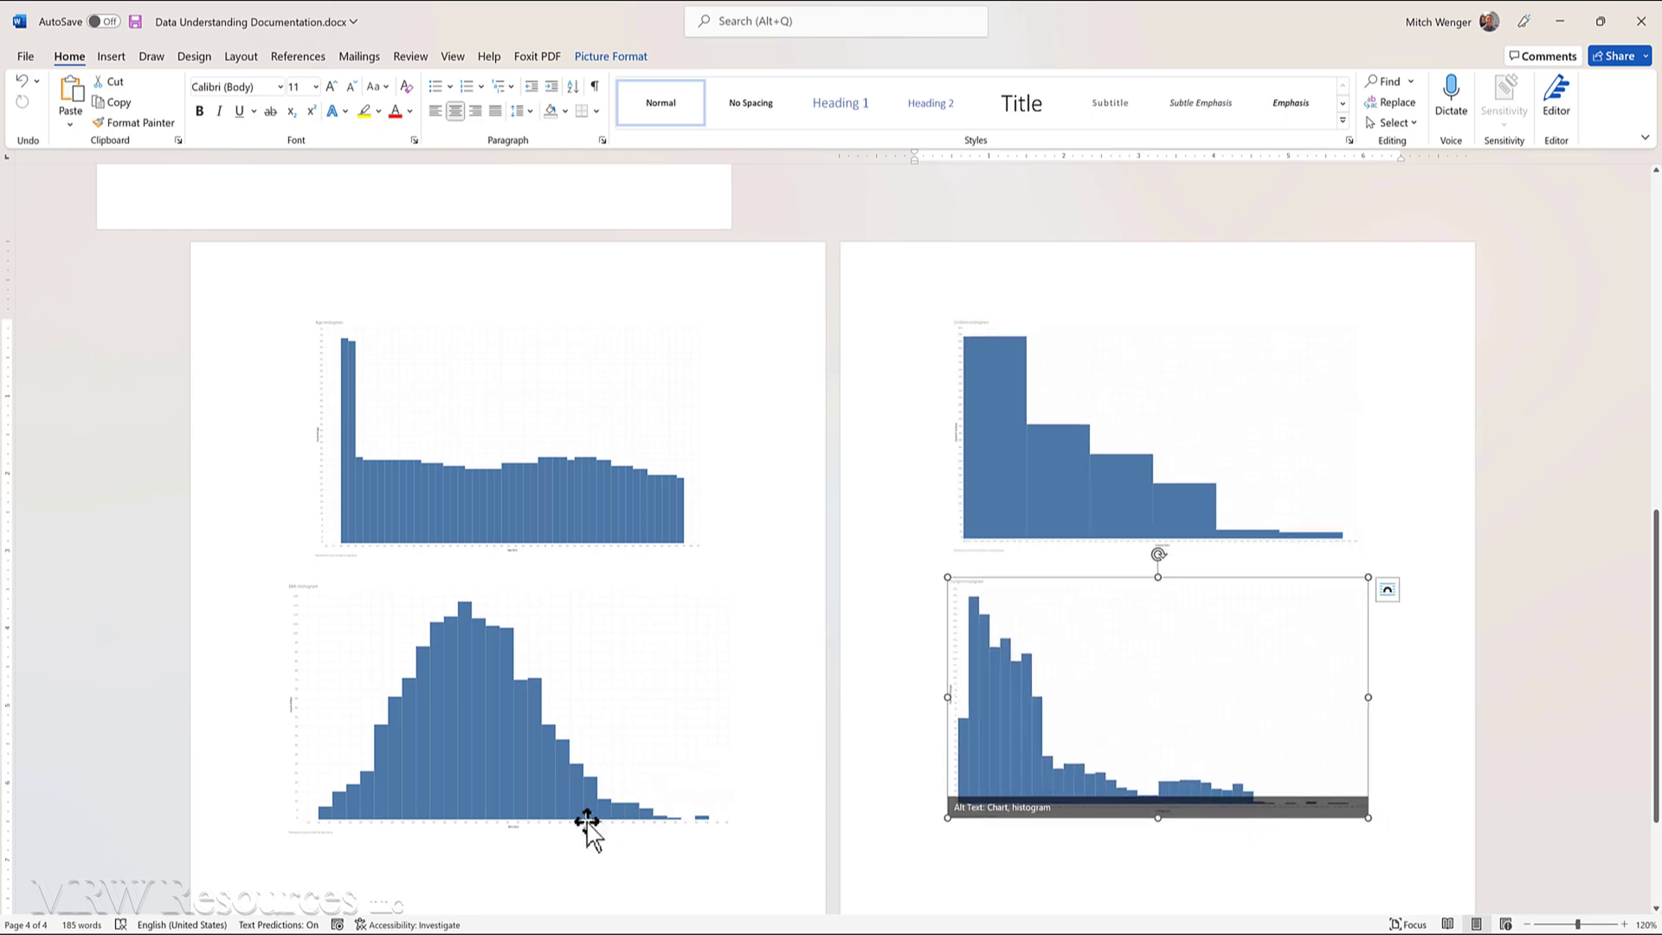
scroll(542, 787, "up", 3)
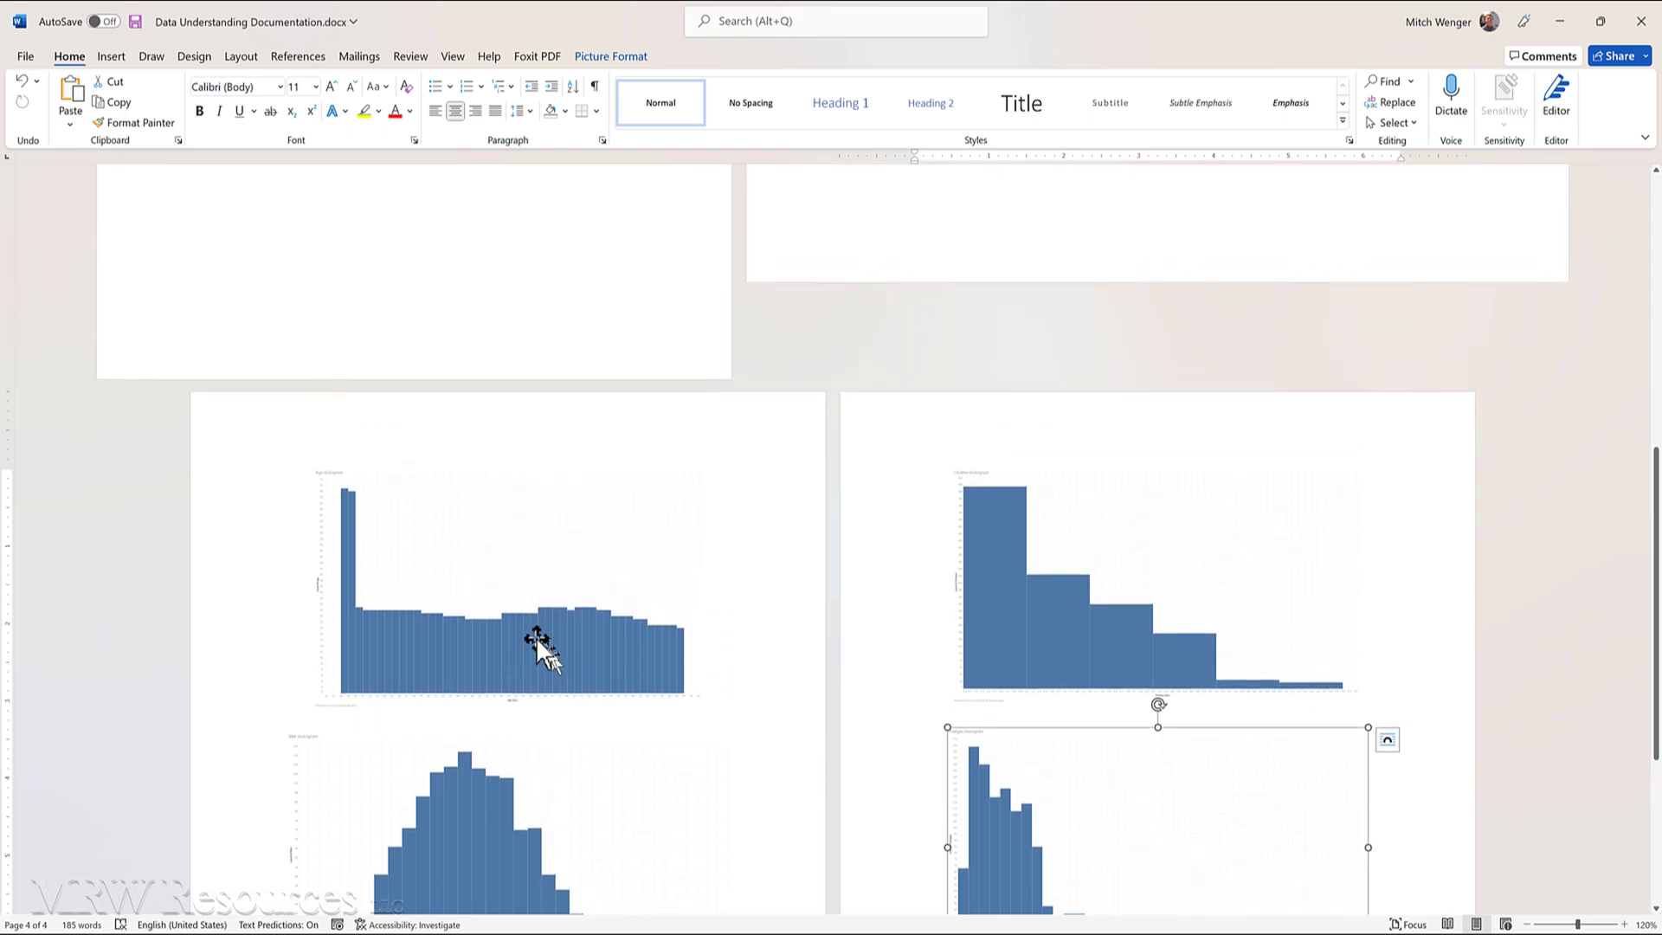
left_click(303, 718)
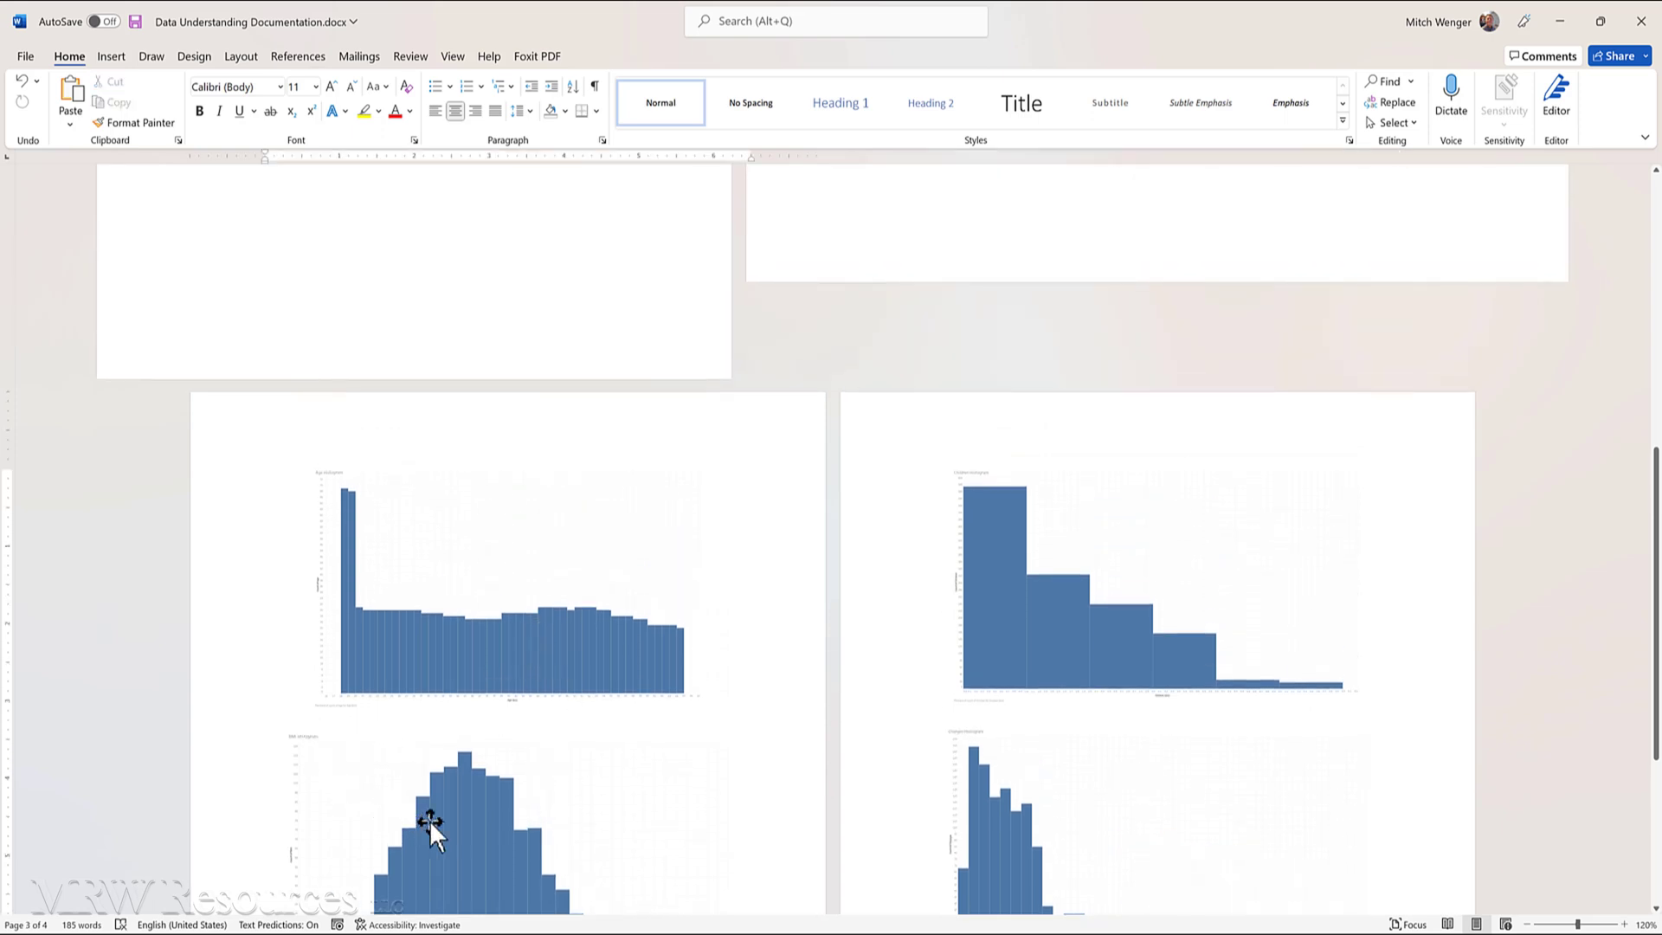
scroll(435, 788, "up", 1)
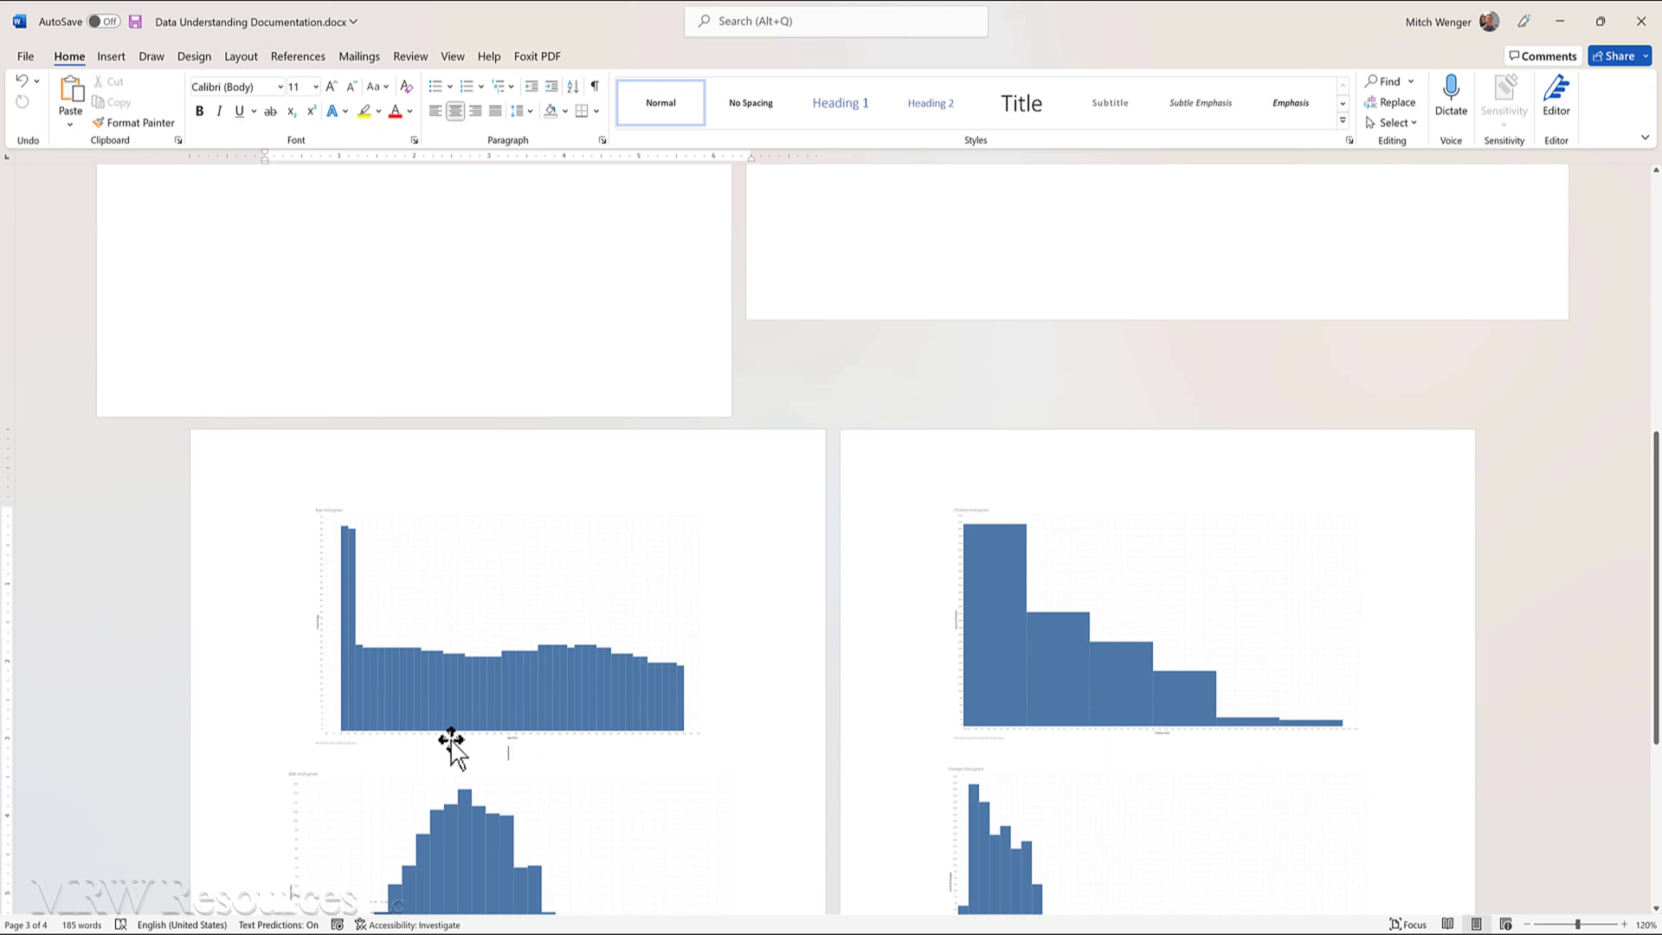
scroll(450, 738, "down", 4)
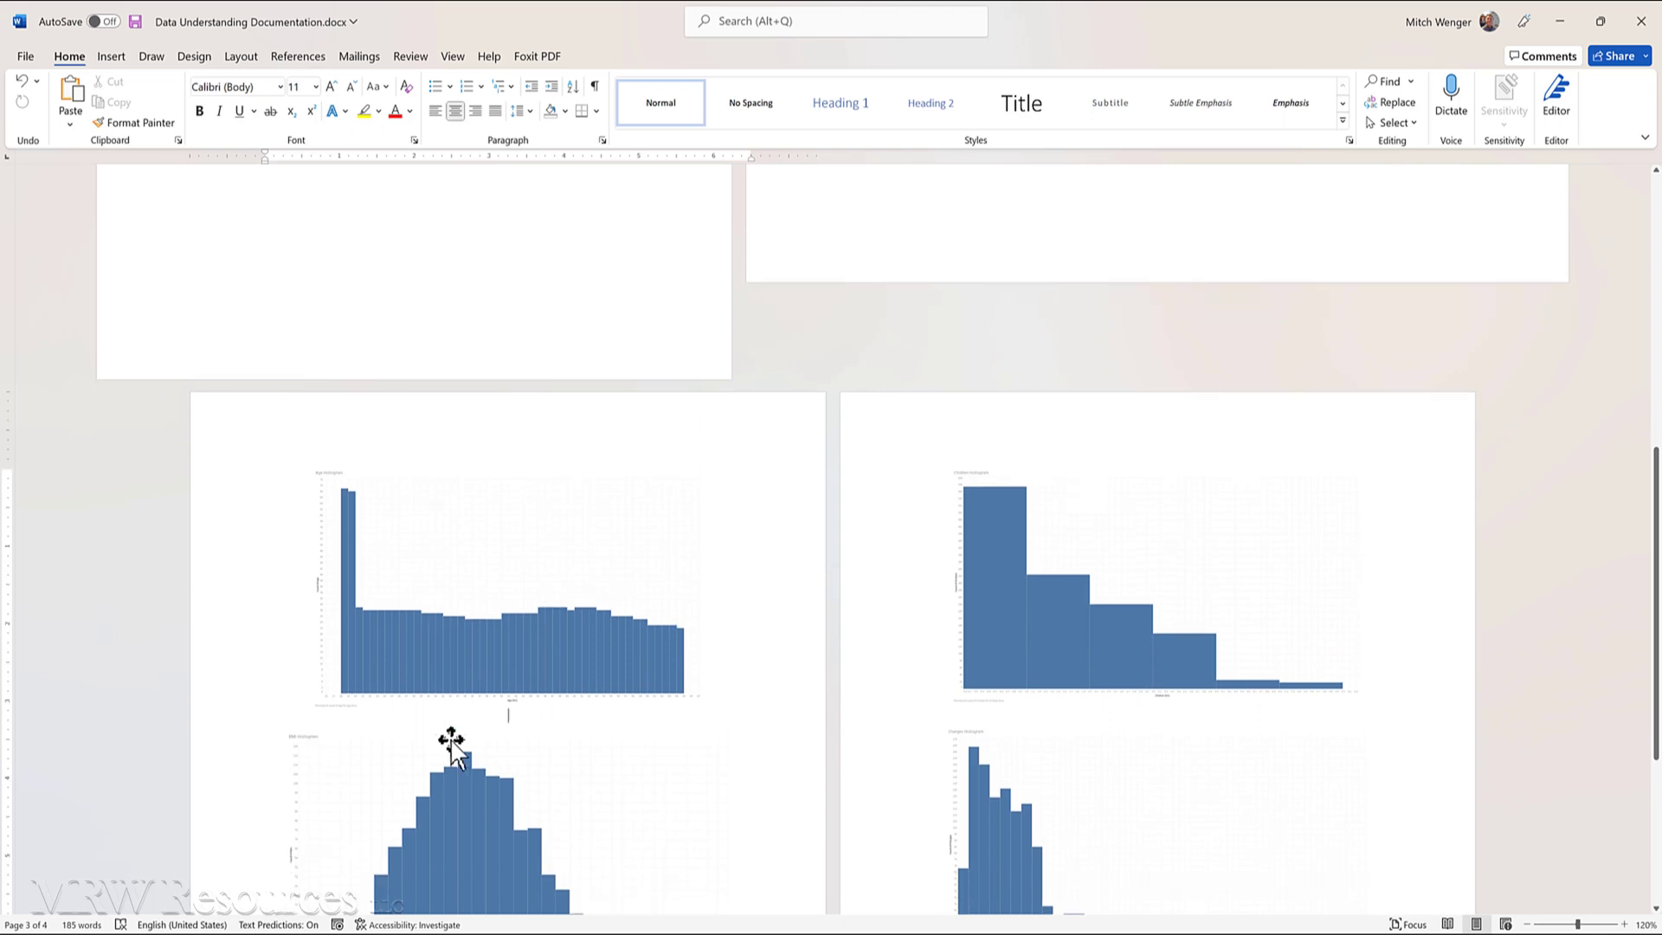
Shrink the BMI, Age and Children histogram images further so they stack on one page
left_click(475, 756)
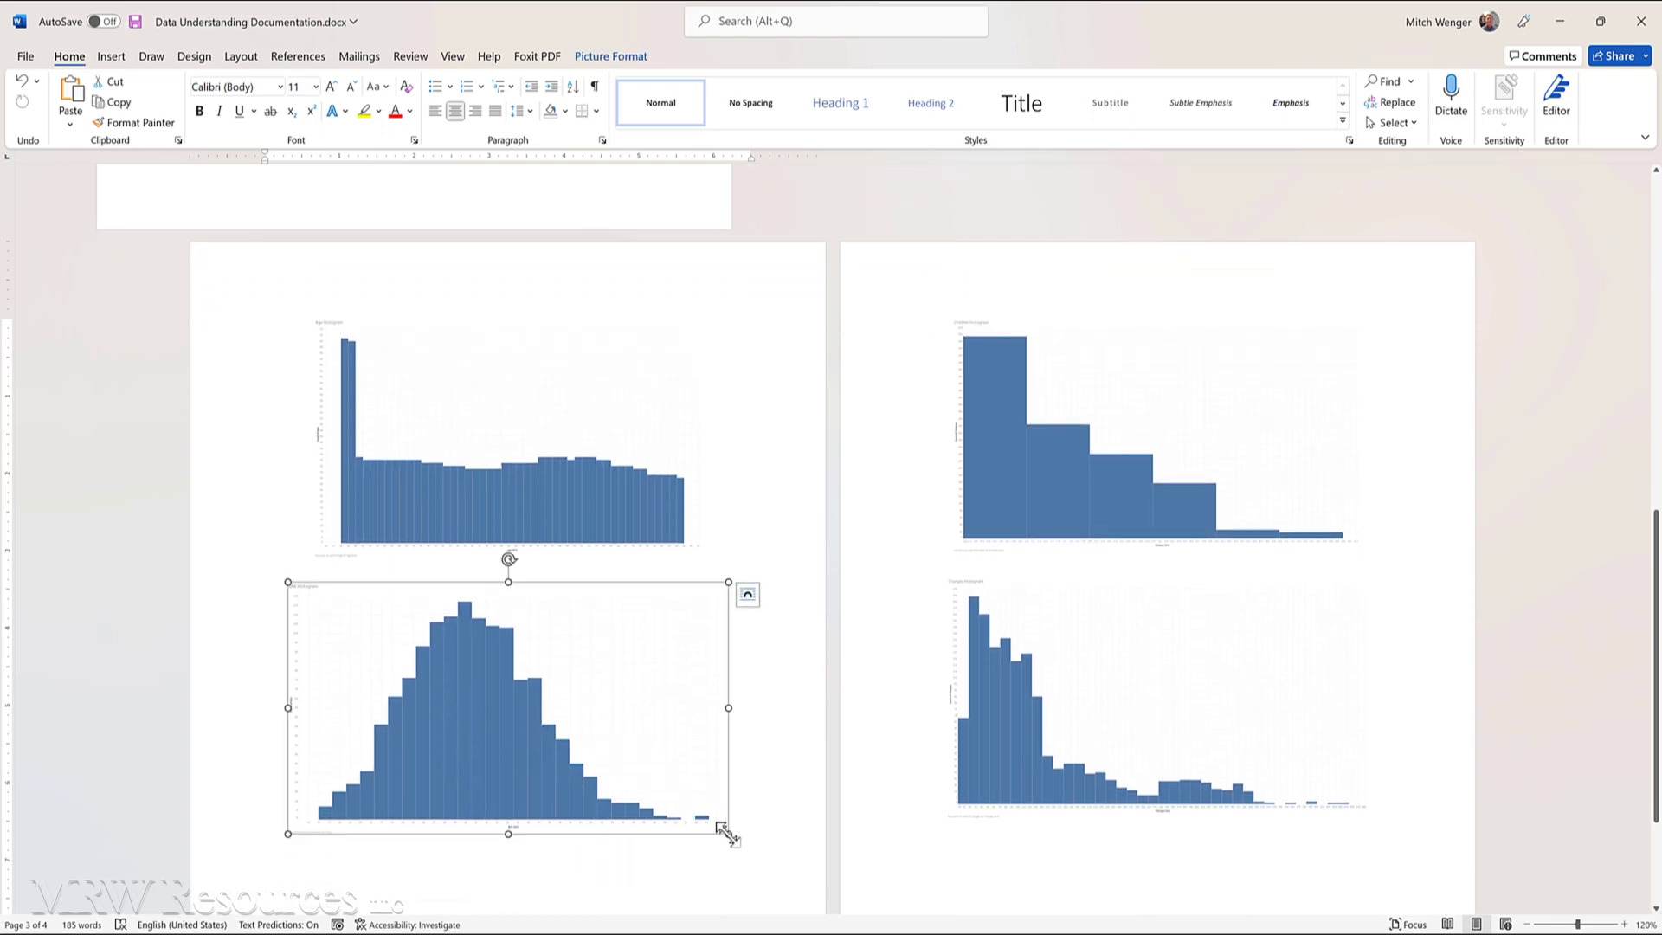
left_click_drag(725, 833, 665, 790)
left_click(574, 486)
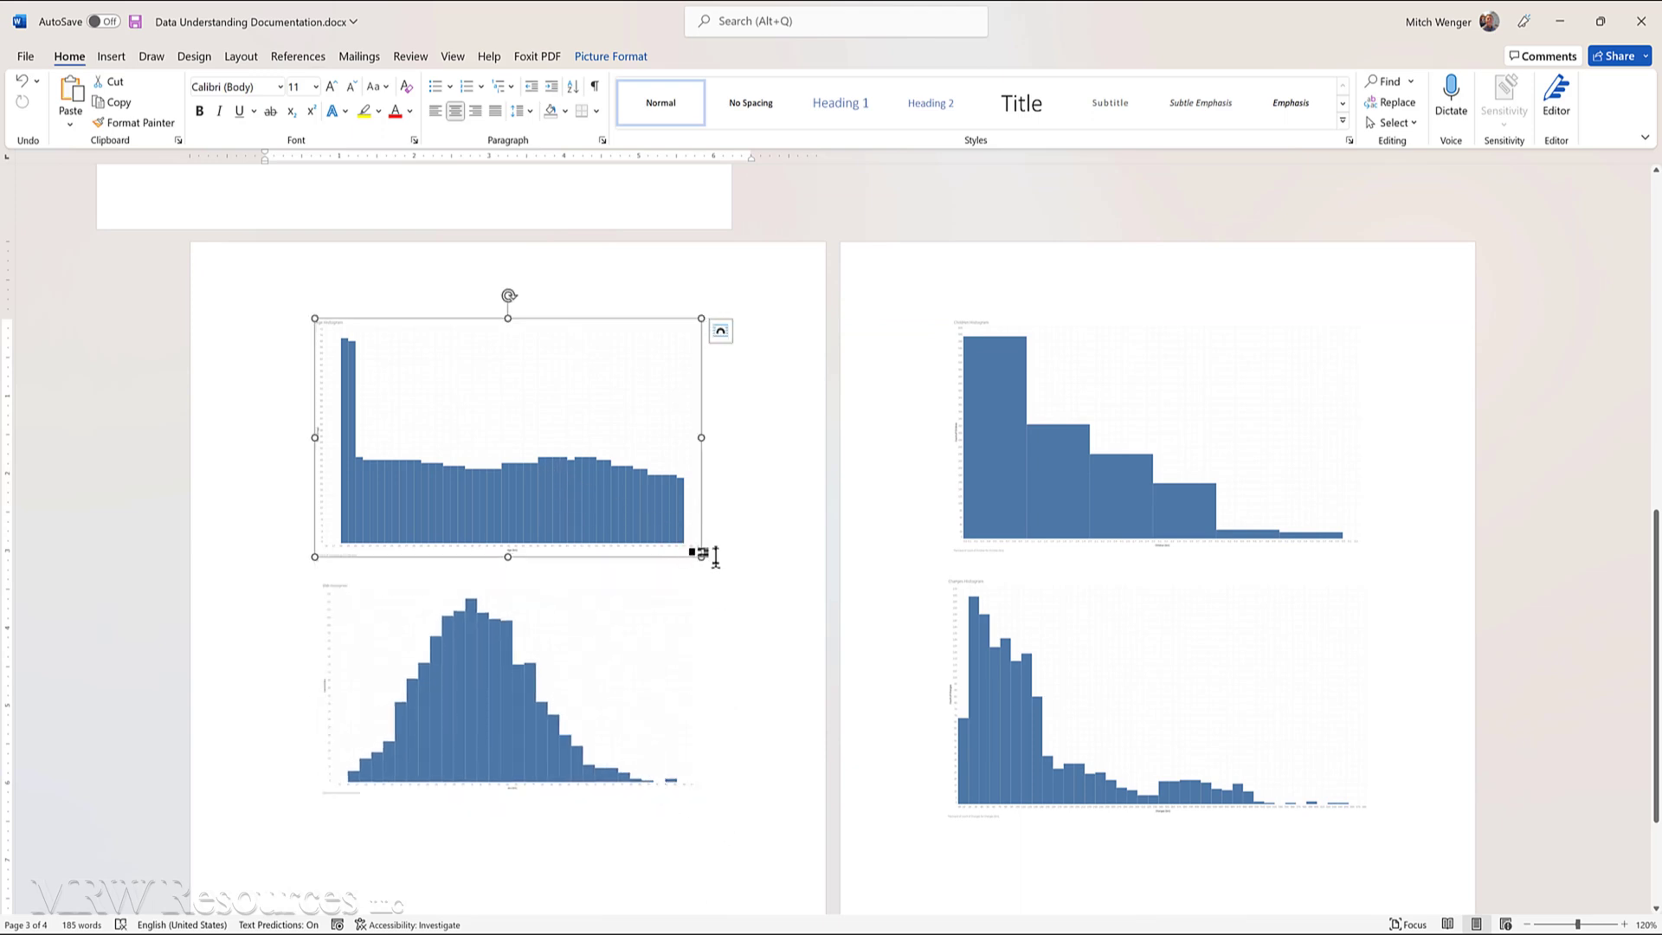
left_click_drag(693, 553, 619, 508)
scroll(541, 675, "down", 2)
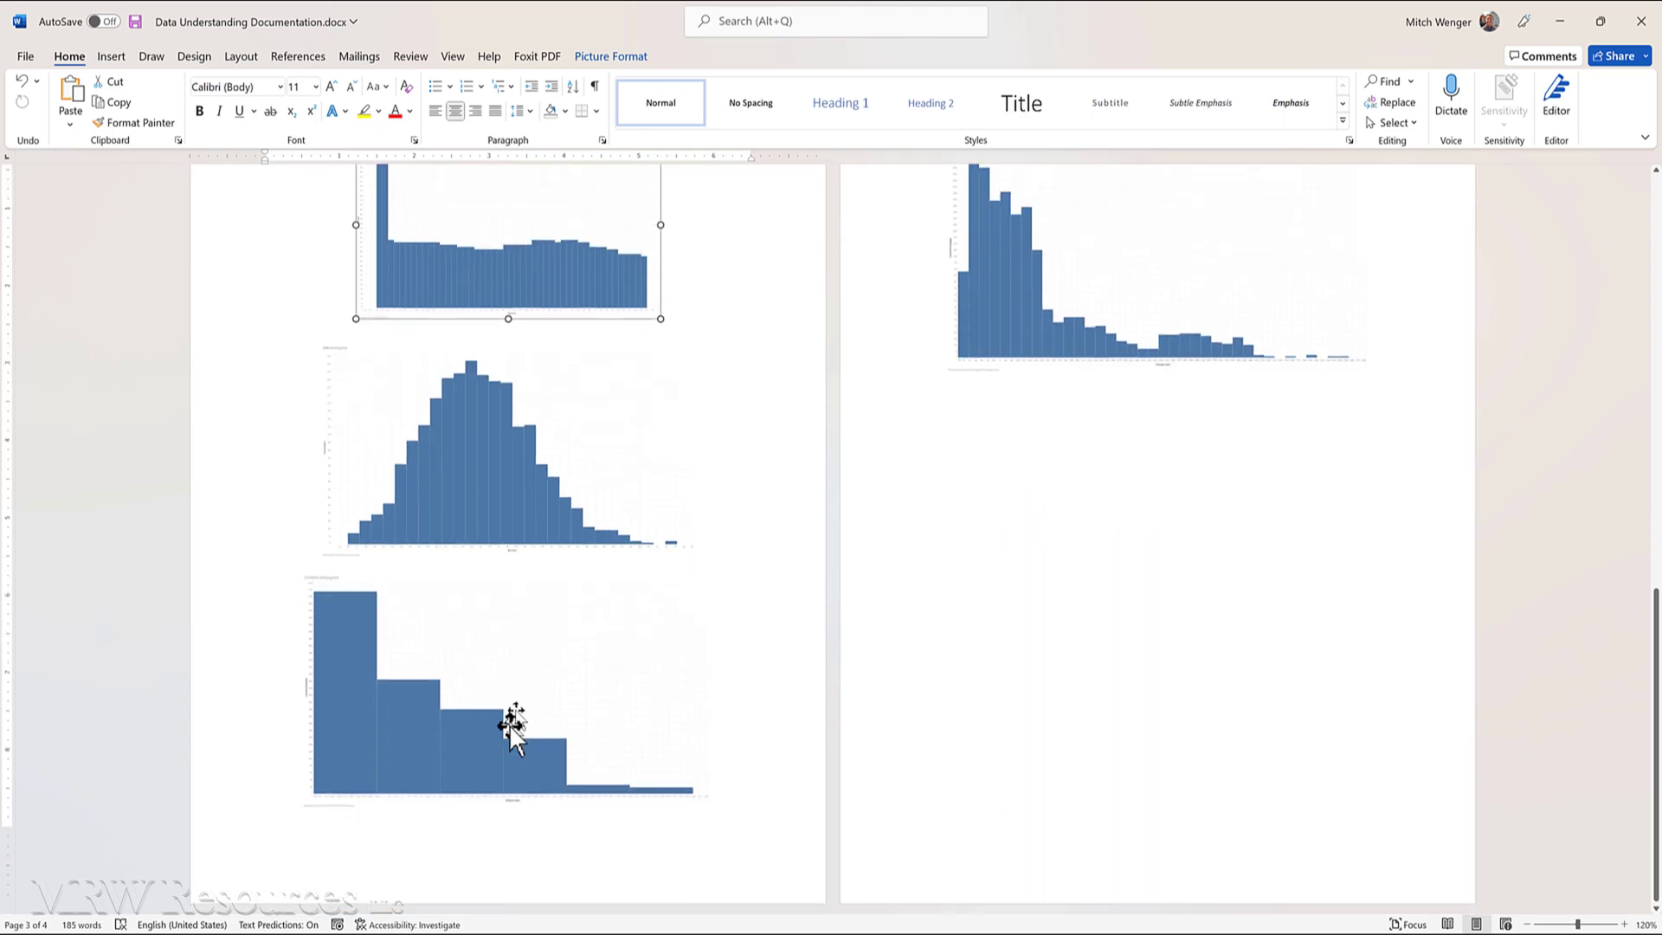
left_click(509, 724)
left_click_drag(715, 794, 640, 760)
Shrink the Charges histogram on the last page to match the other three charts
left_click(1010, 314)
scroll(1078, 636, "up", 2)
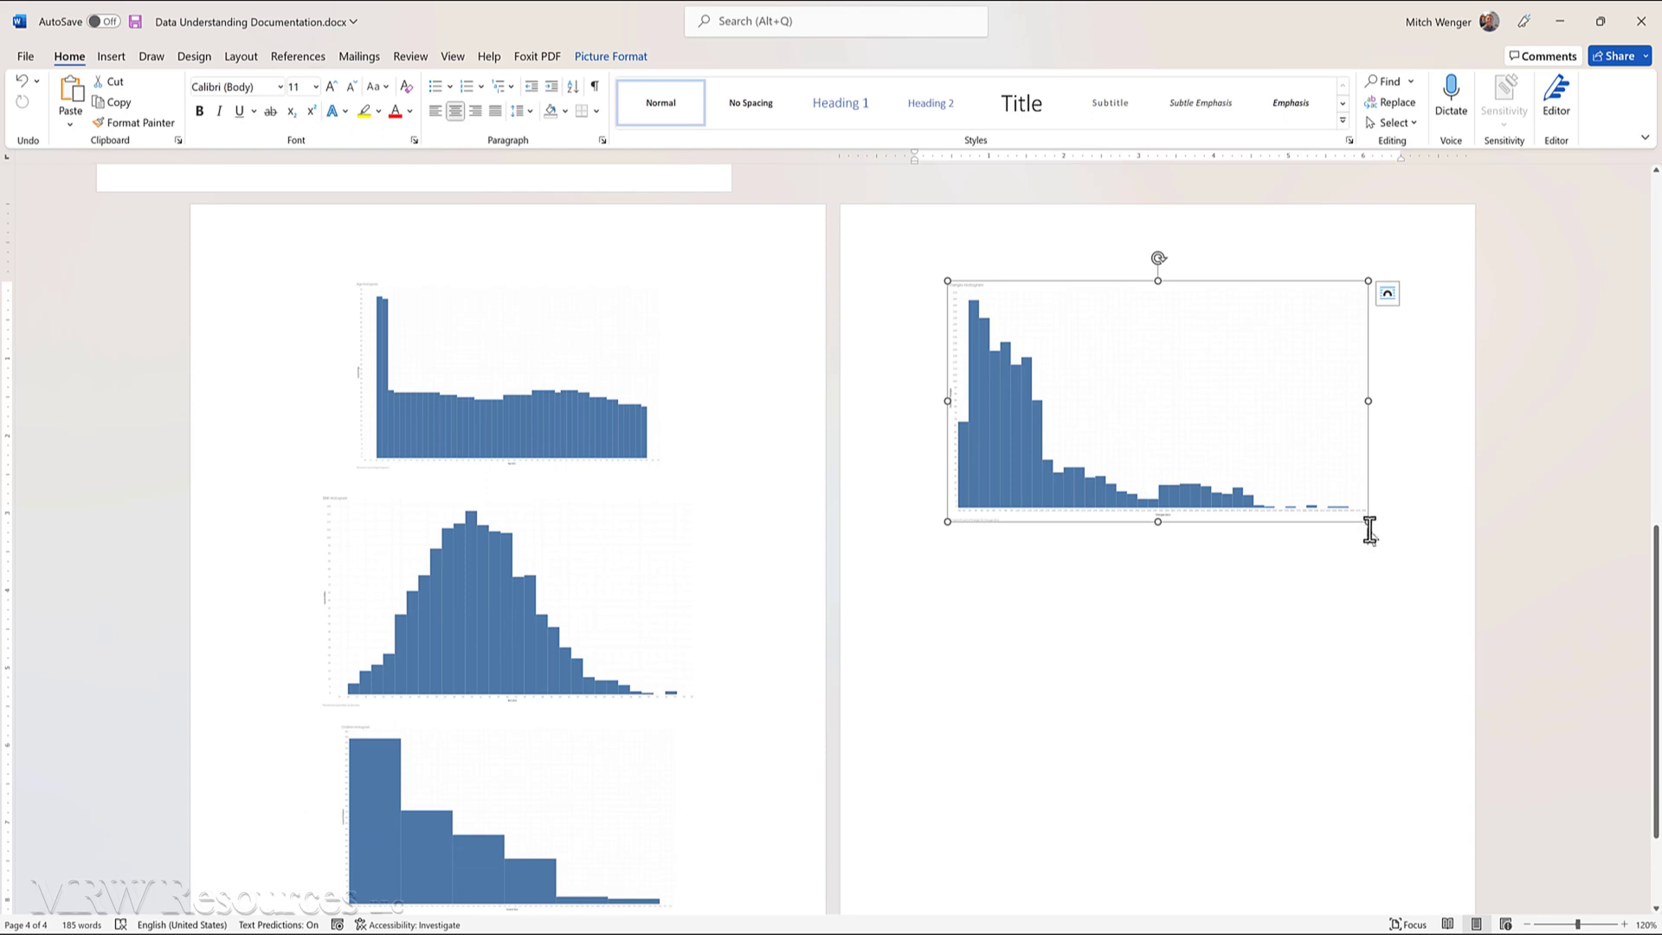
left_click_drag(1365, 524, 1311, 490)
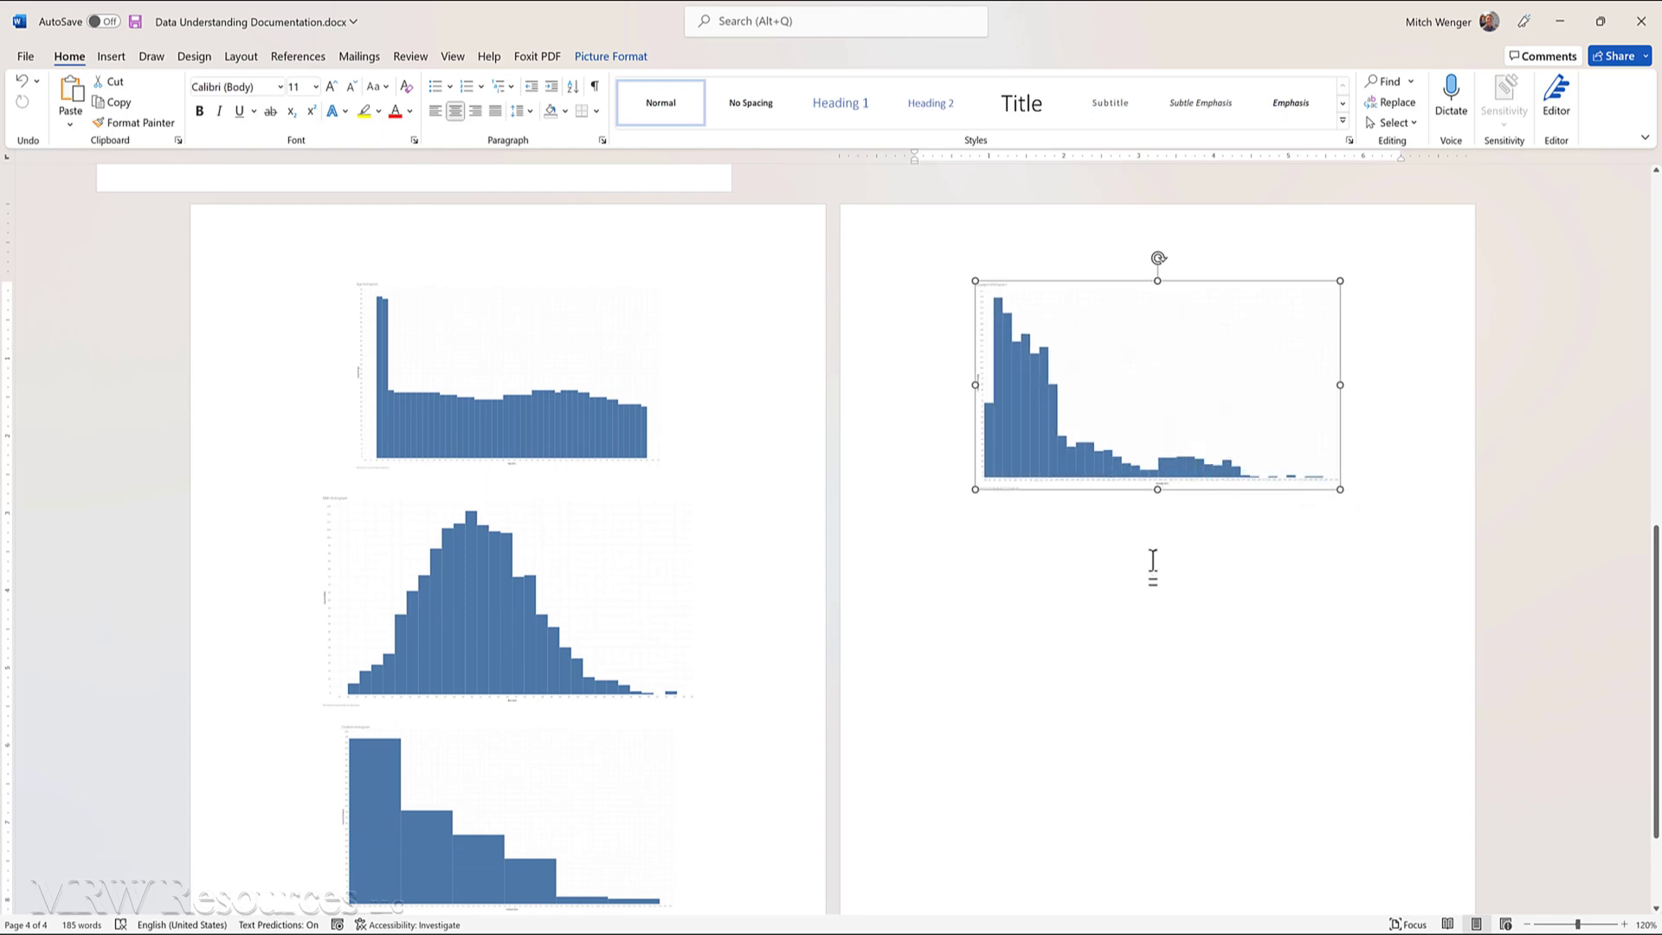
scroll(1155, 563, "up", 1)
scroll(1154, 567, "up", 1)
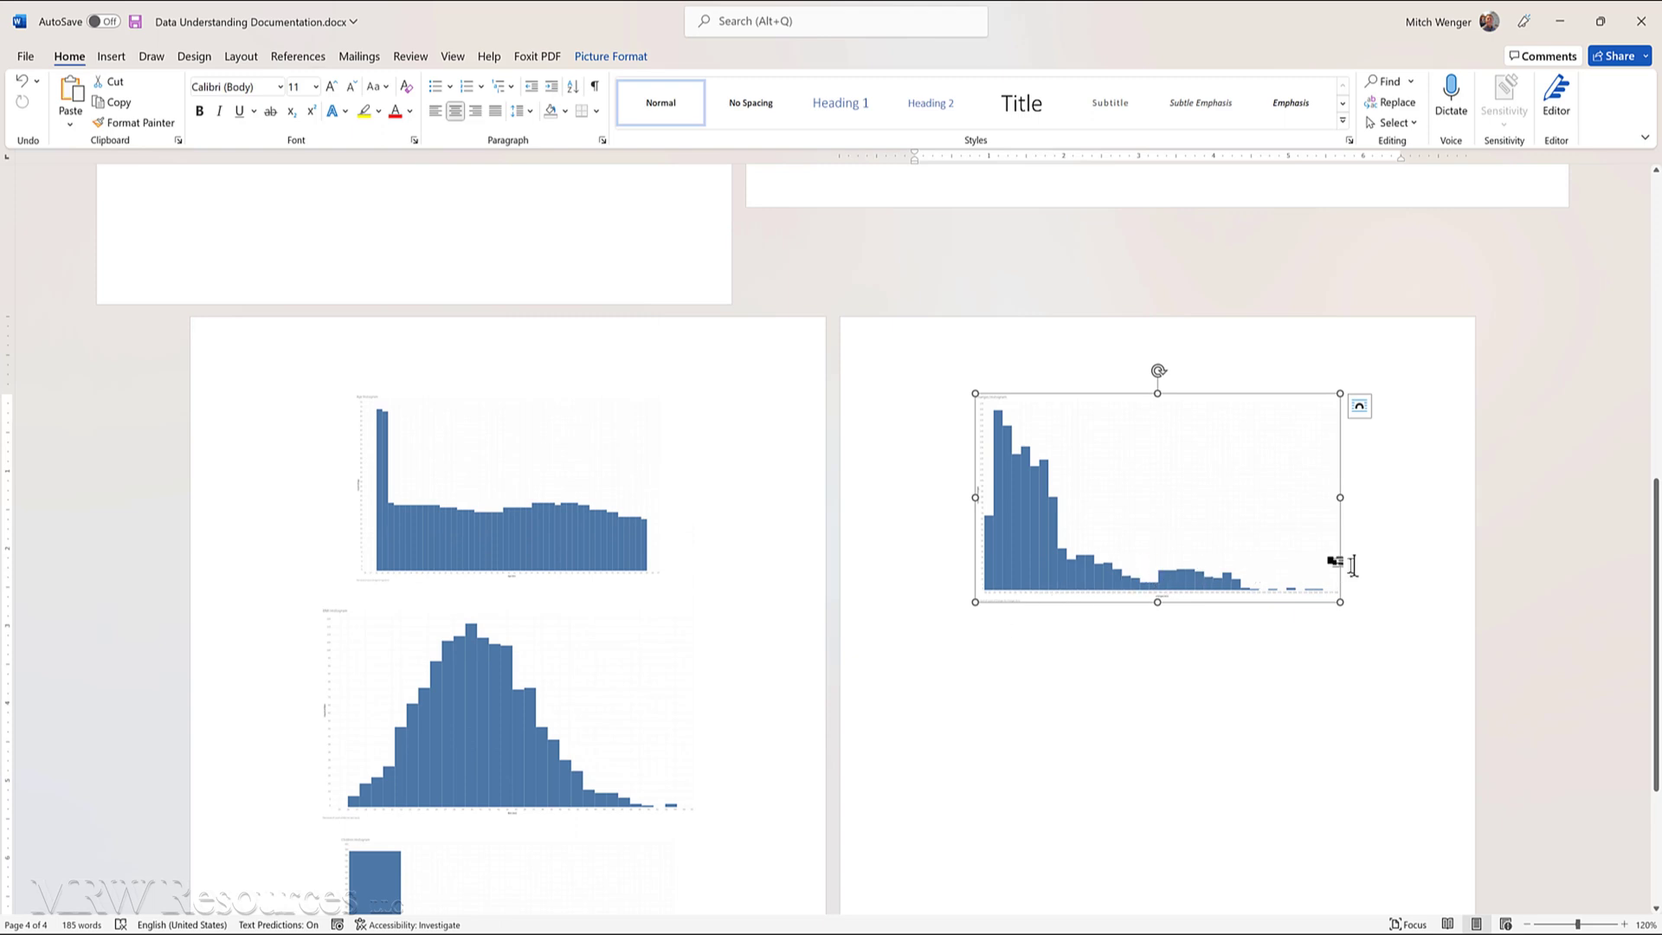
left_click_drag(1335, 598, 1304, 564)
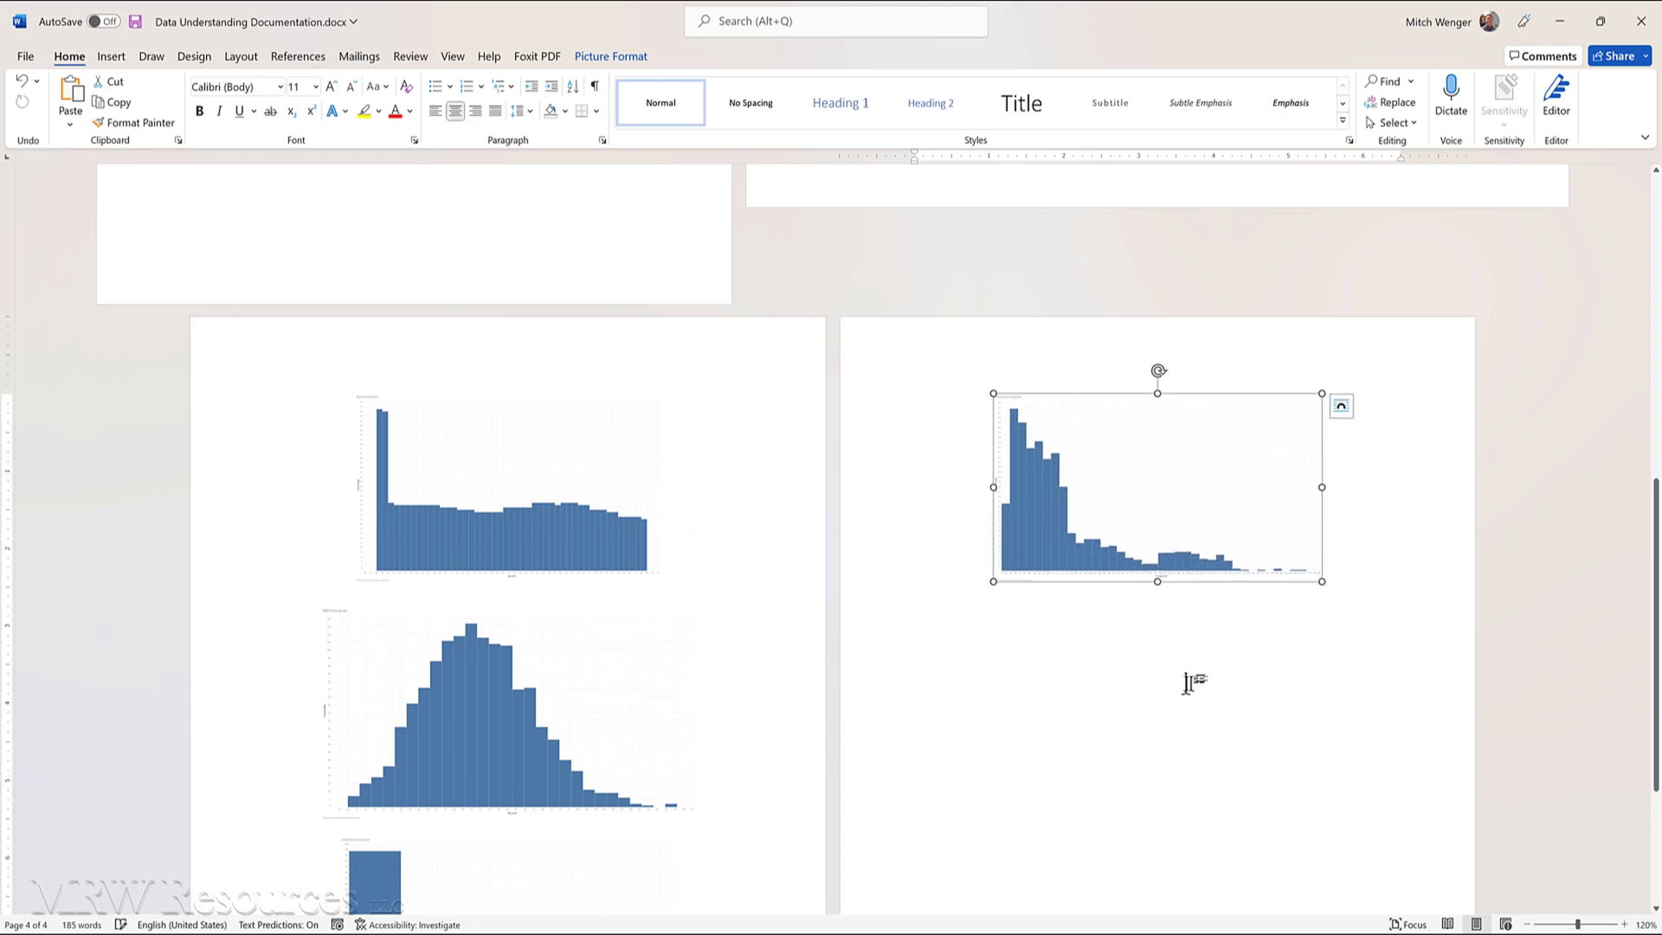
scroll(1186, 684, "down", 1)
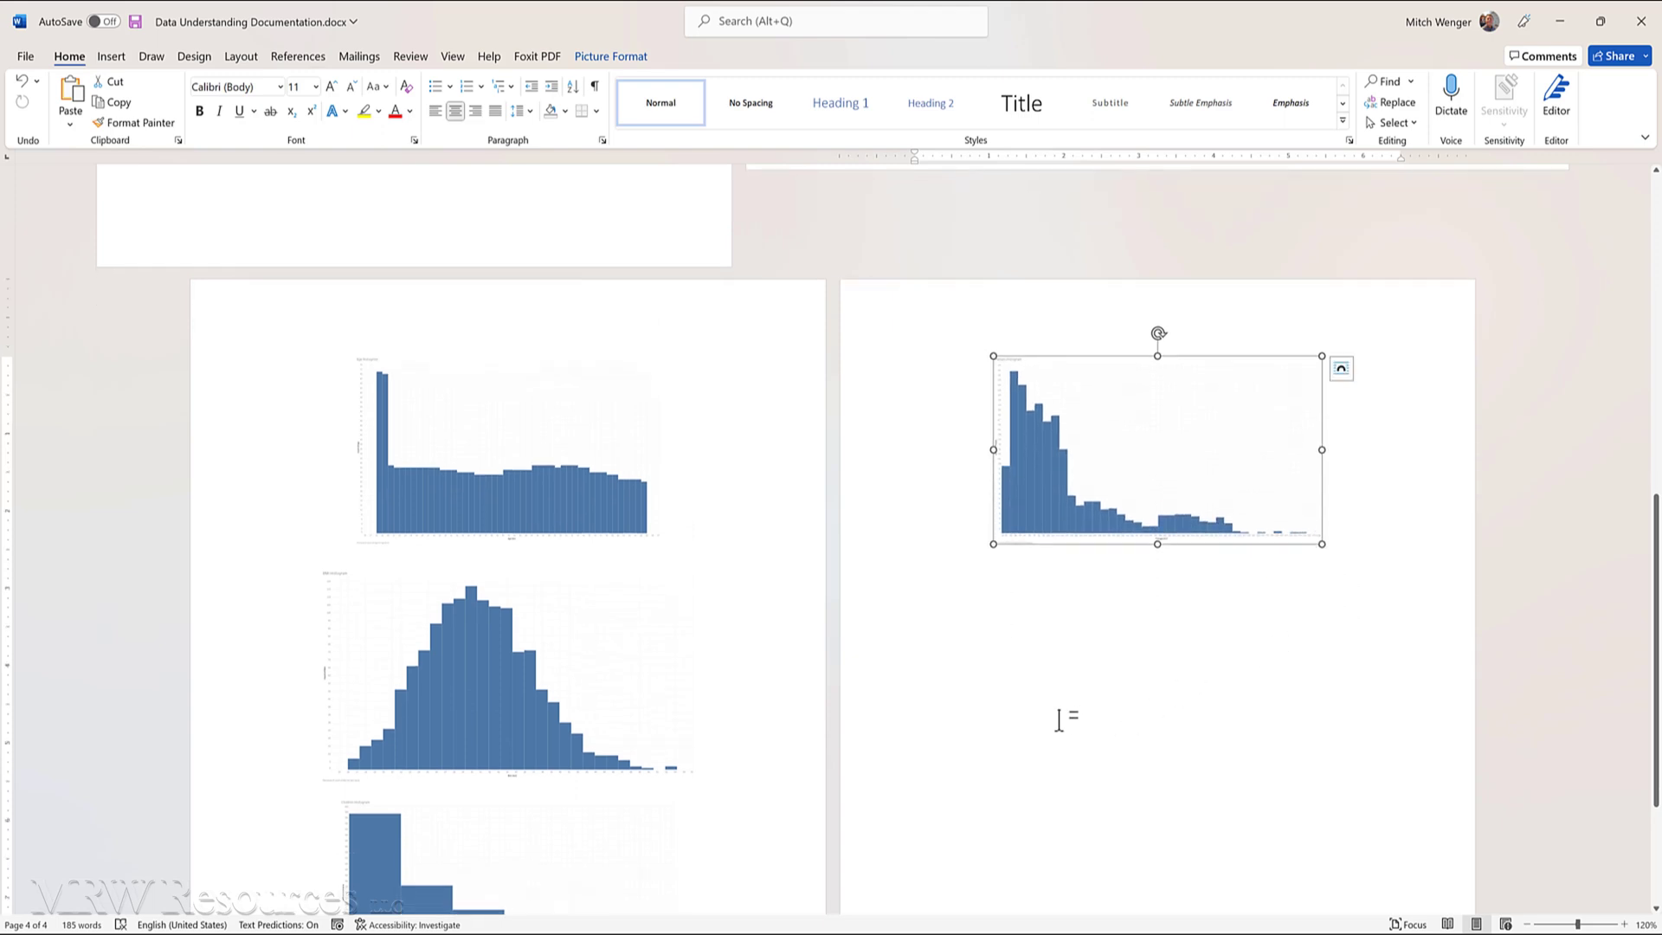